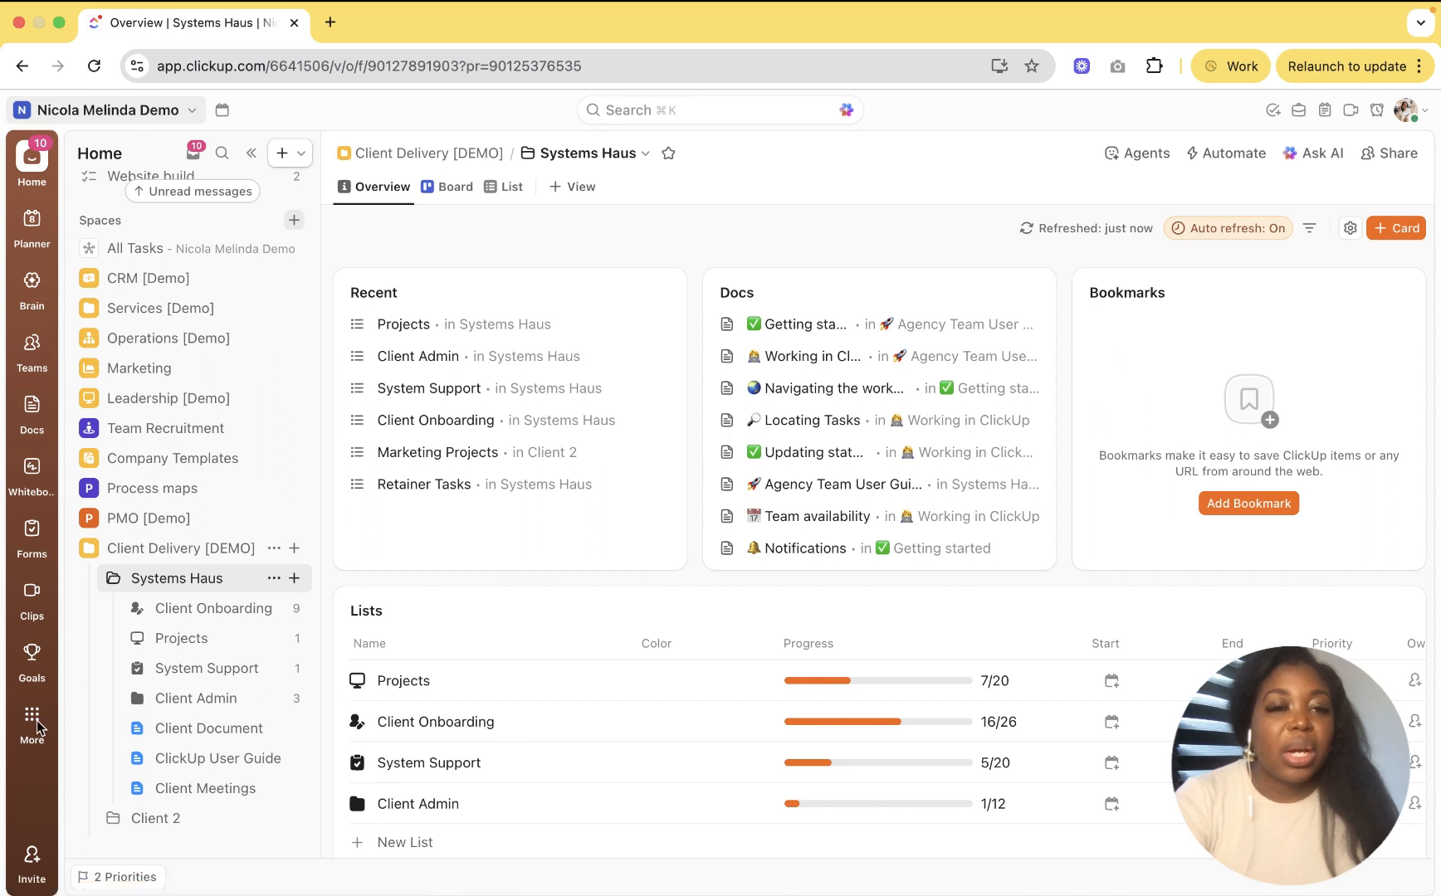
Step: Glance at the view and create options, then go to Dashboards from the More menu
{"action": "left_click", "coordinate": [563, 189]}
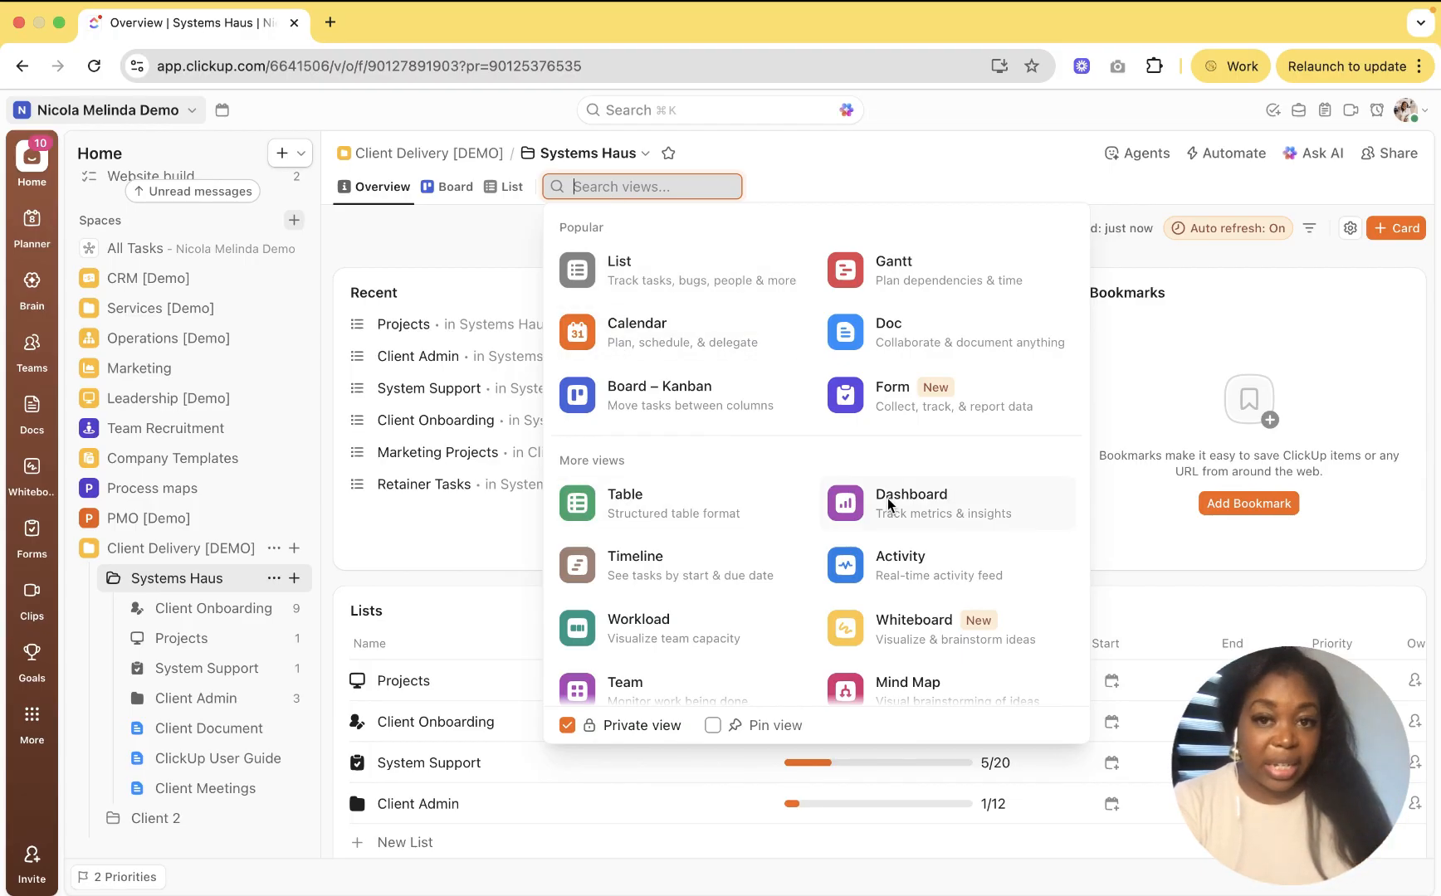
{"action": "left_click", "coordinate": [873, 164]}
{"action": "left_click", "coordinate": [294, 580]}
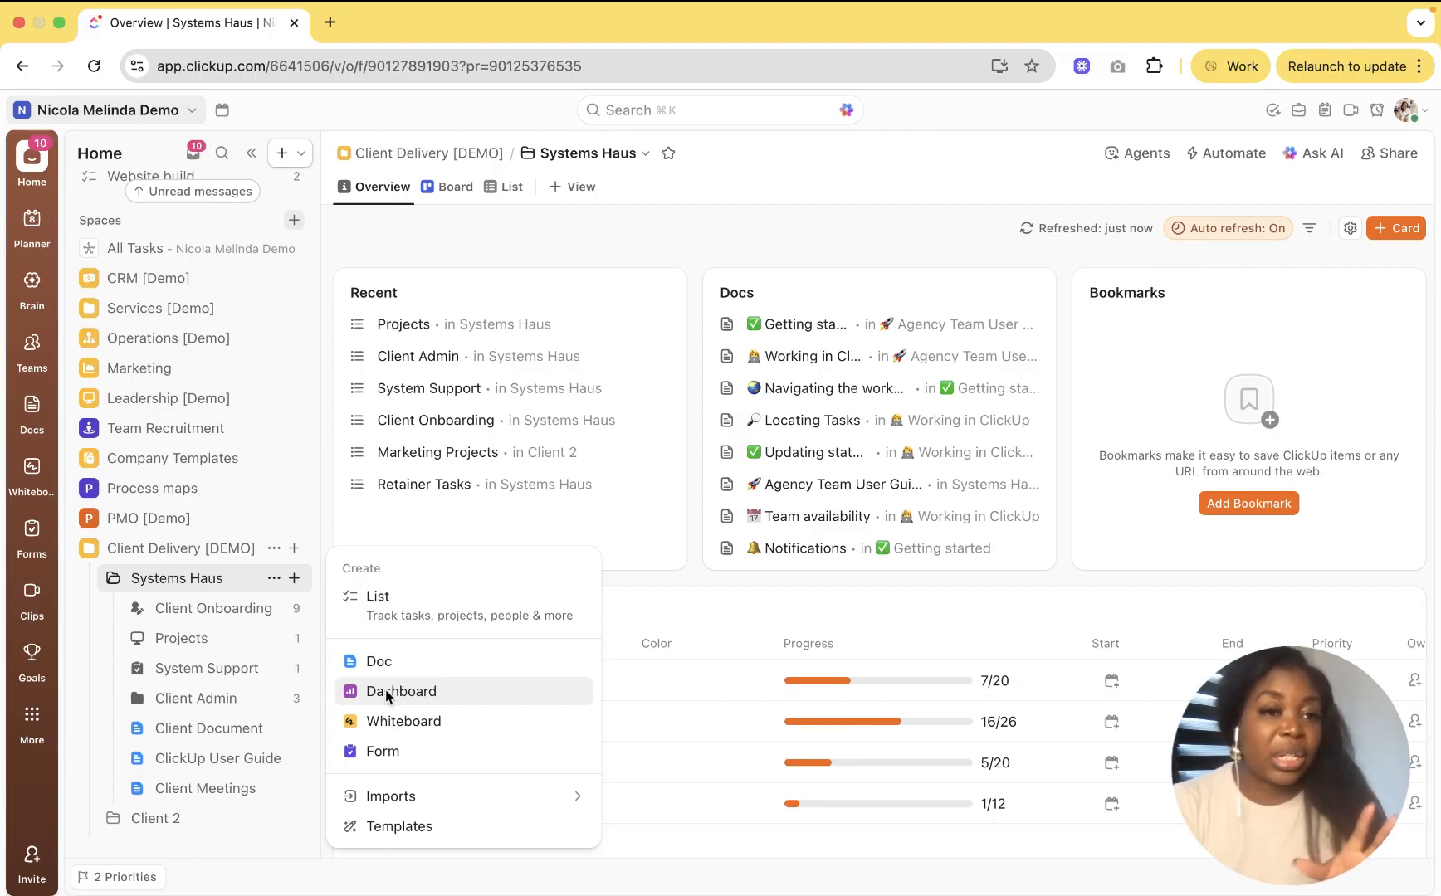
{"action": "left_click", "coordinate": [32, 782]}
{"action": "left_click", "coordinate": [32, 715]}
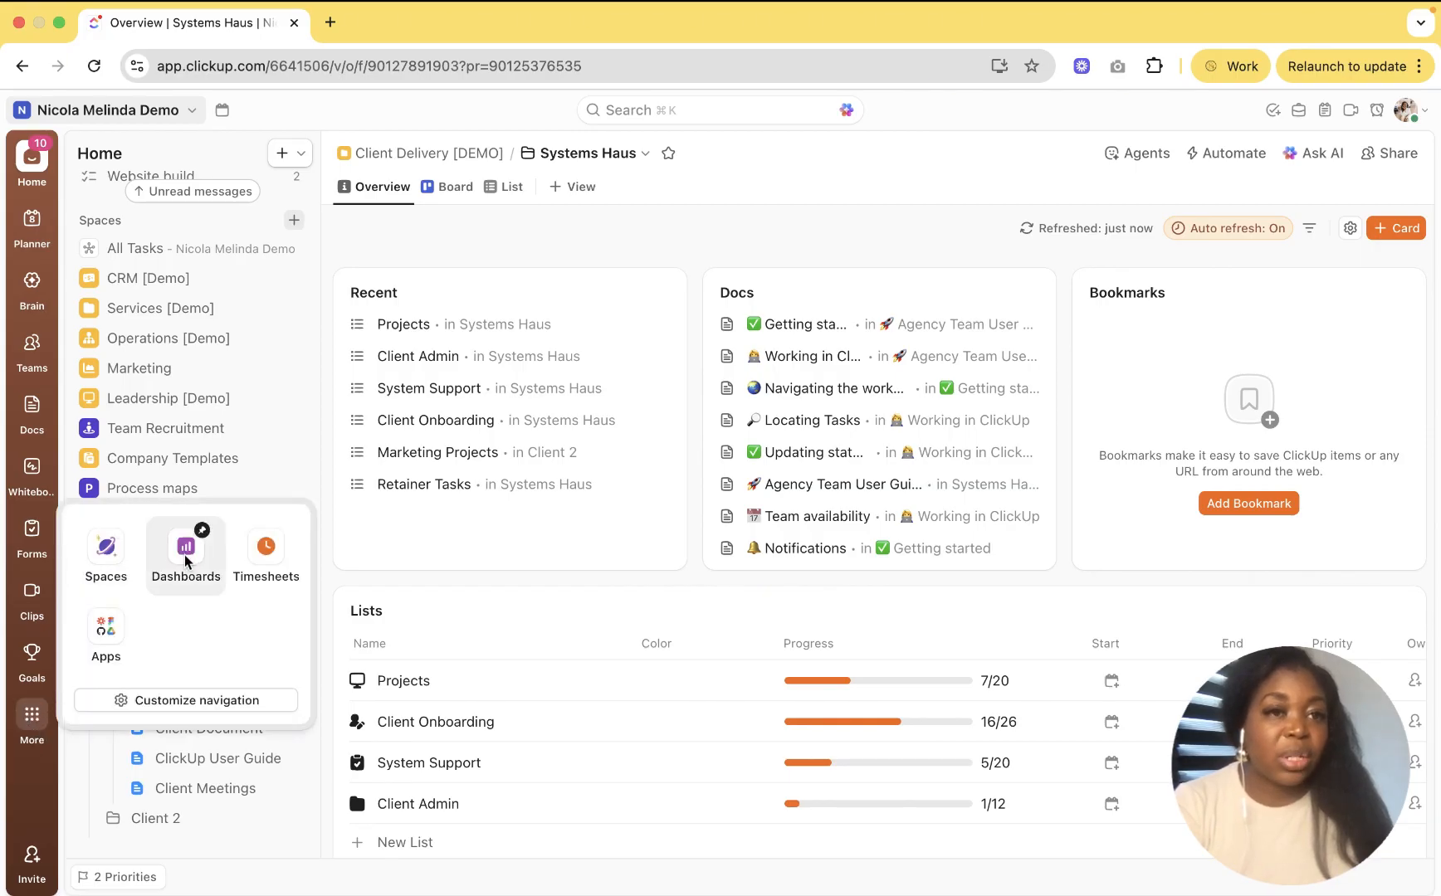
{"action": "left_click", "coordinate": [186, 561]}
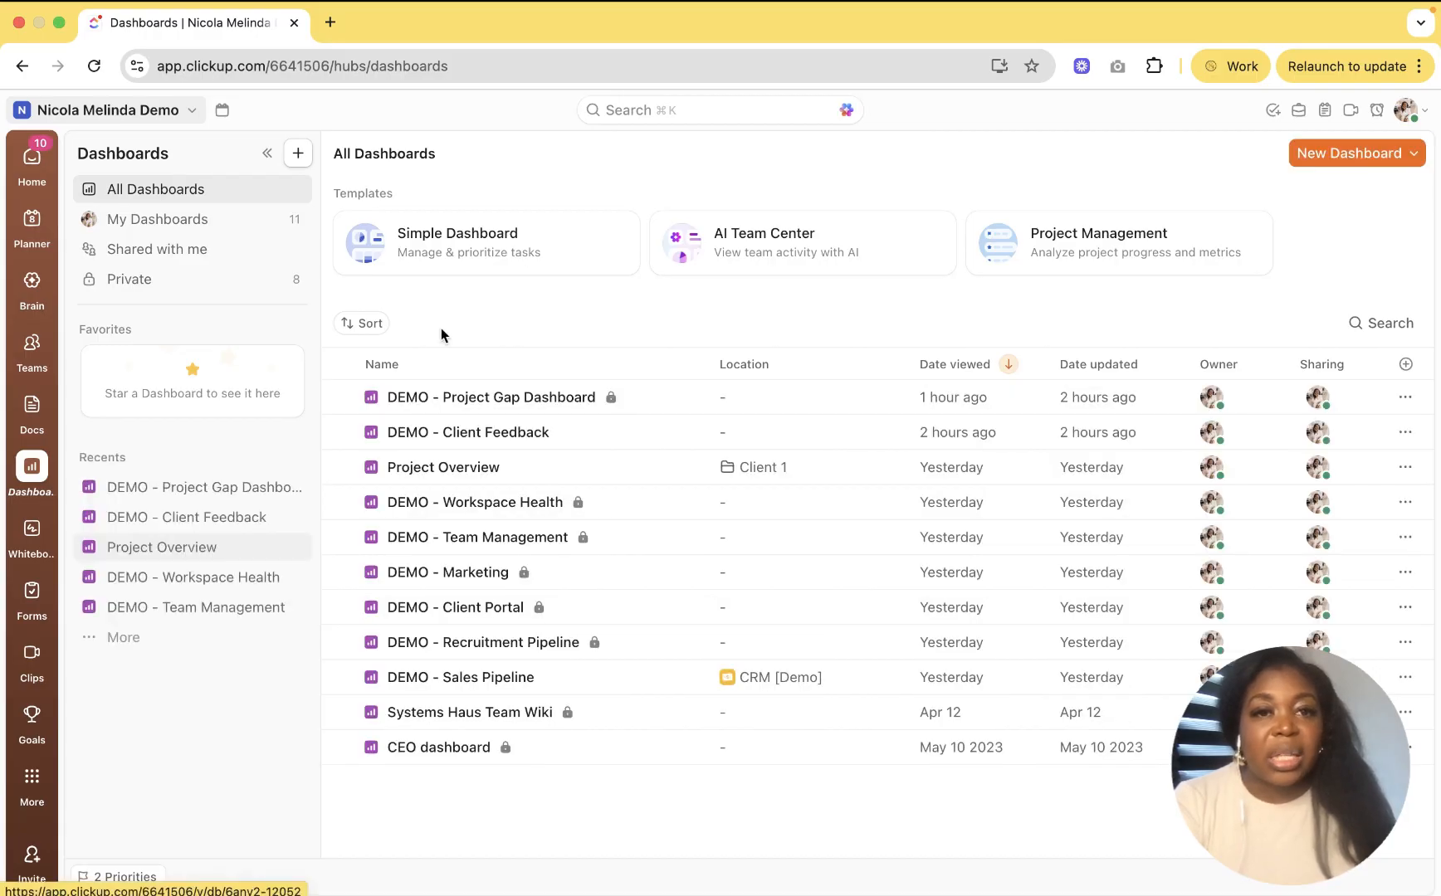
{"action": "left_click", "coordinate": [460, 251]}
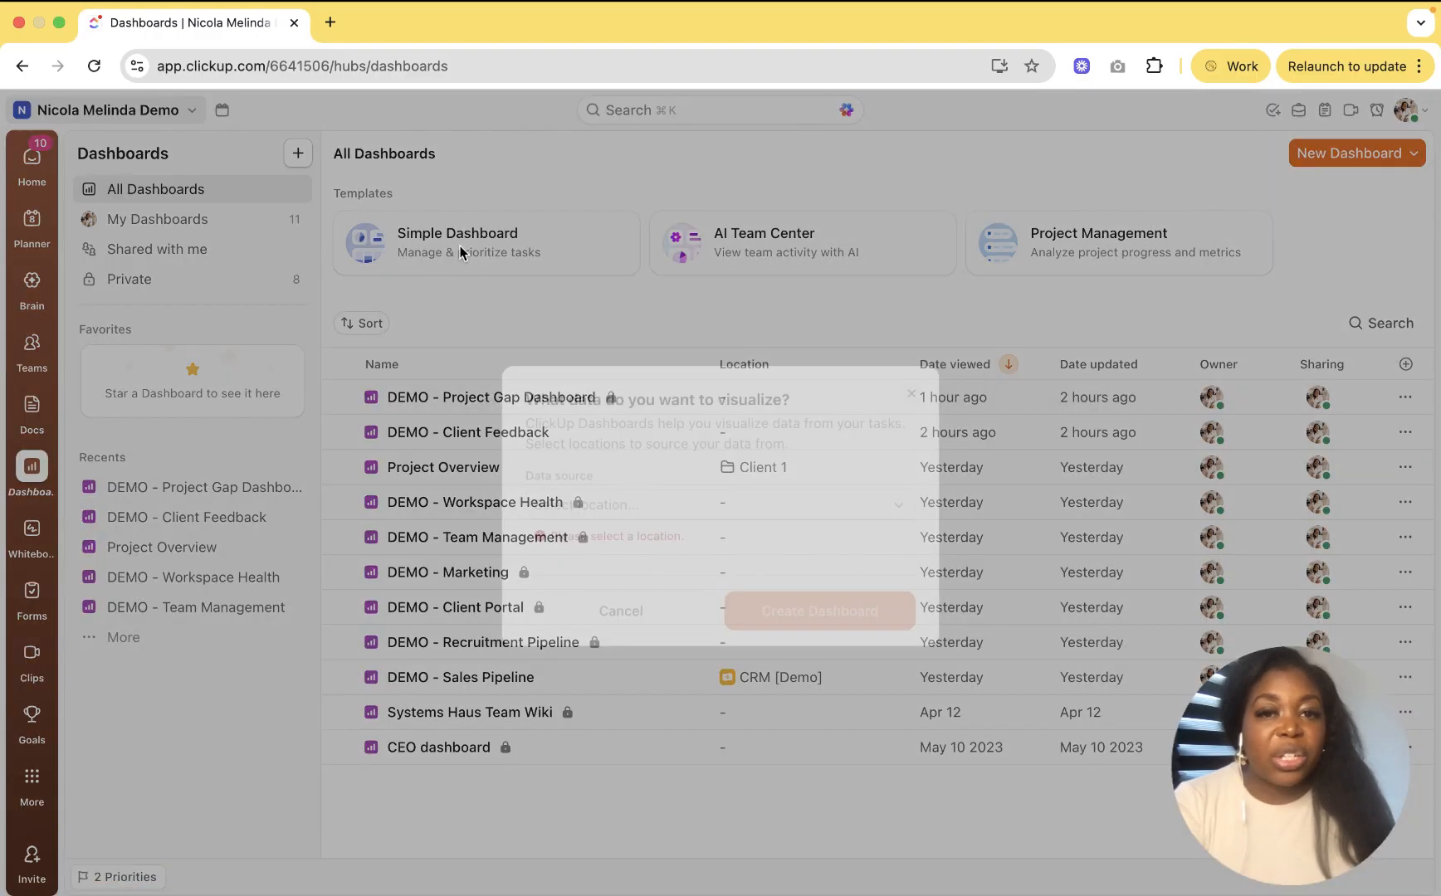
{"action": "left_click", "coordinate": [473, 503]}
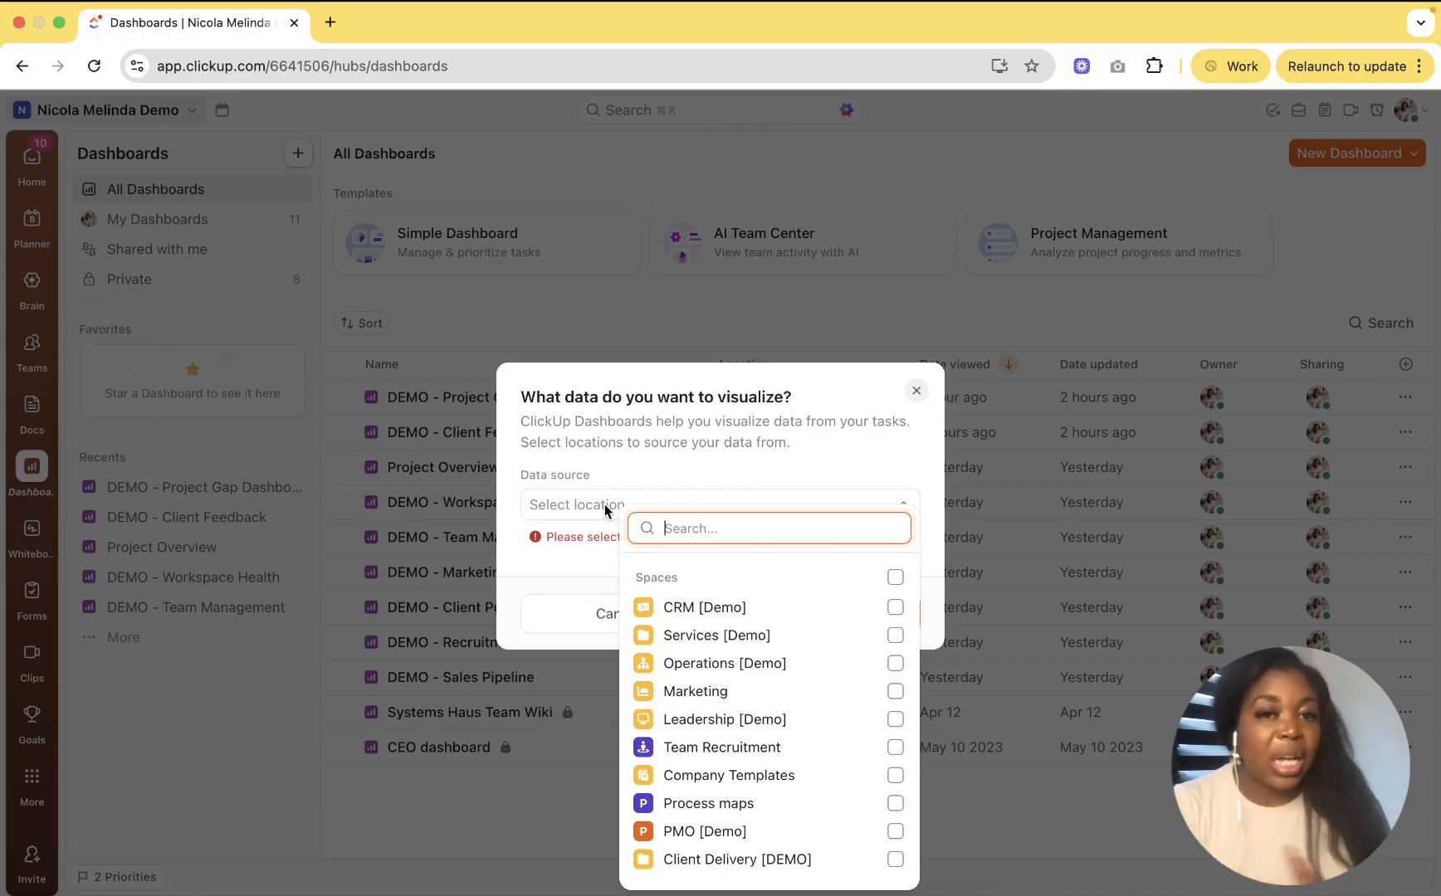
{"action": "left_click", "coordinate": [918, 400]}
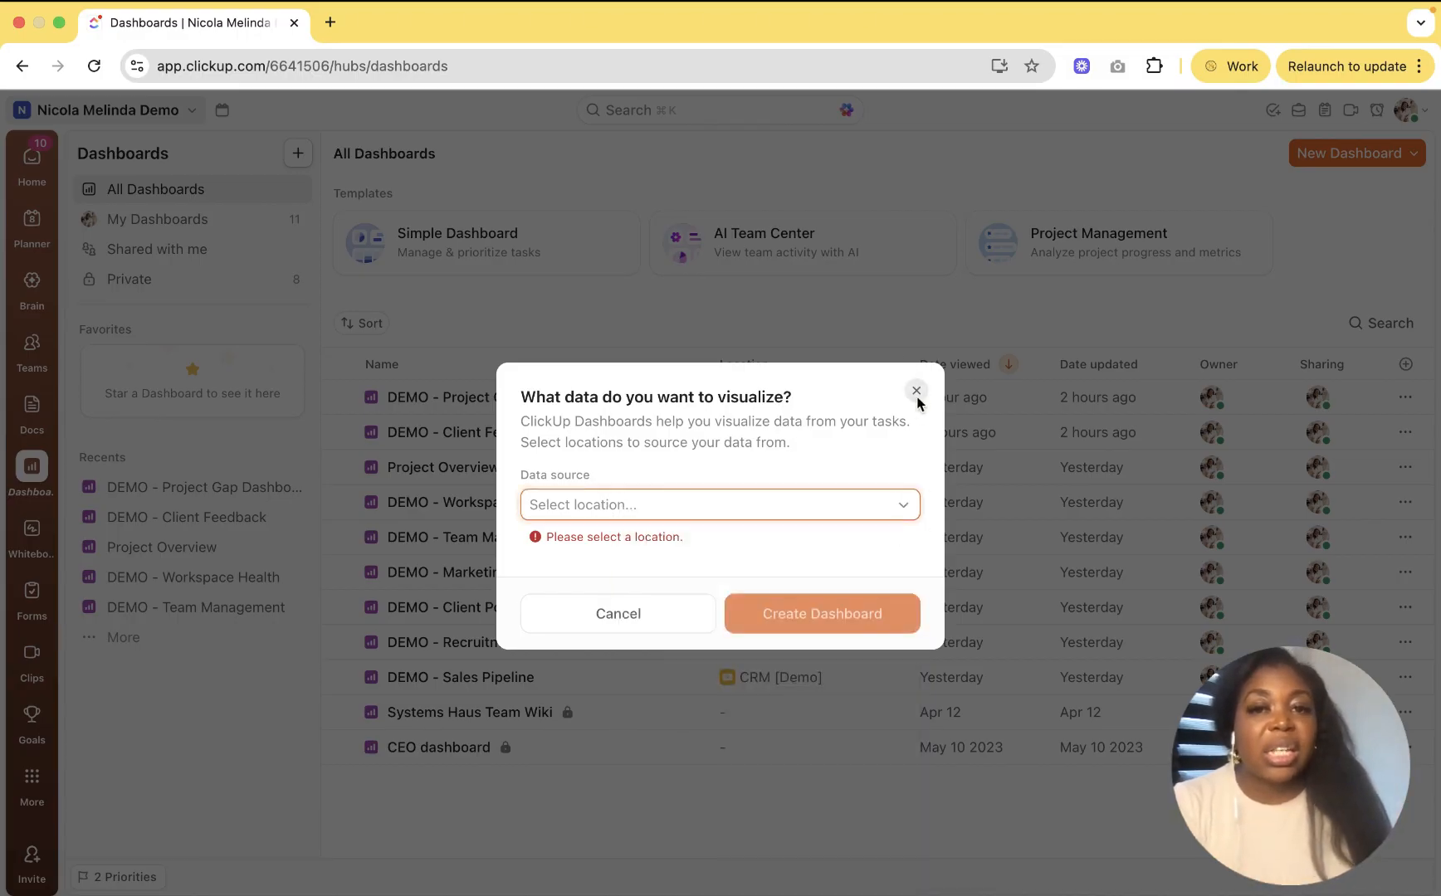
{"action": "left_click", "coordinate": [917, 391]}
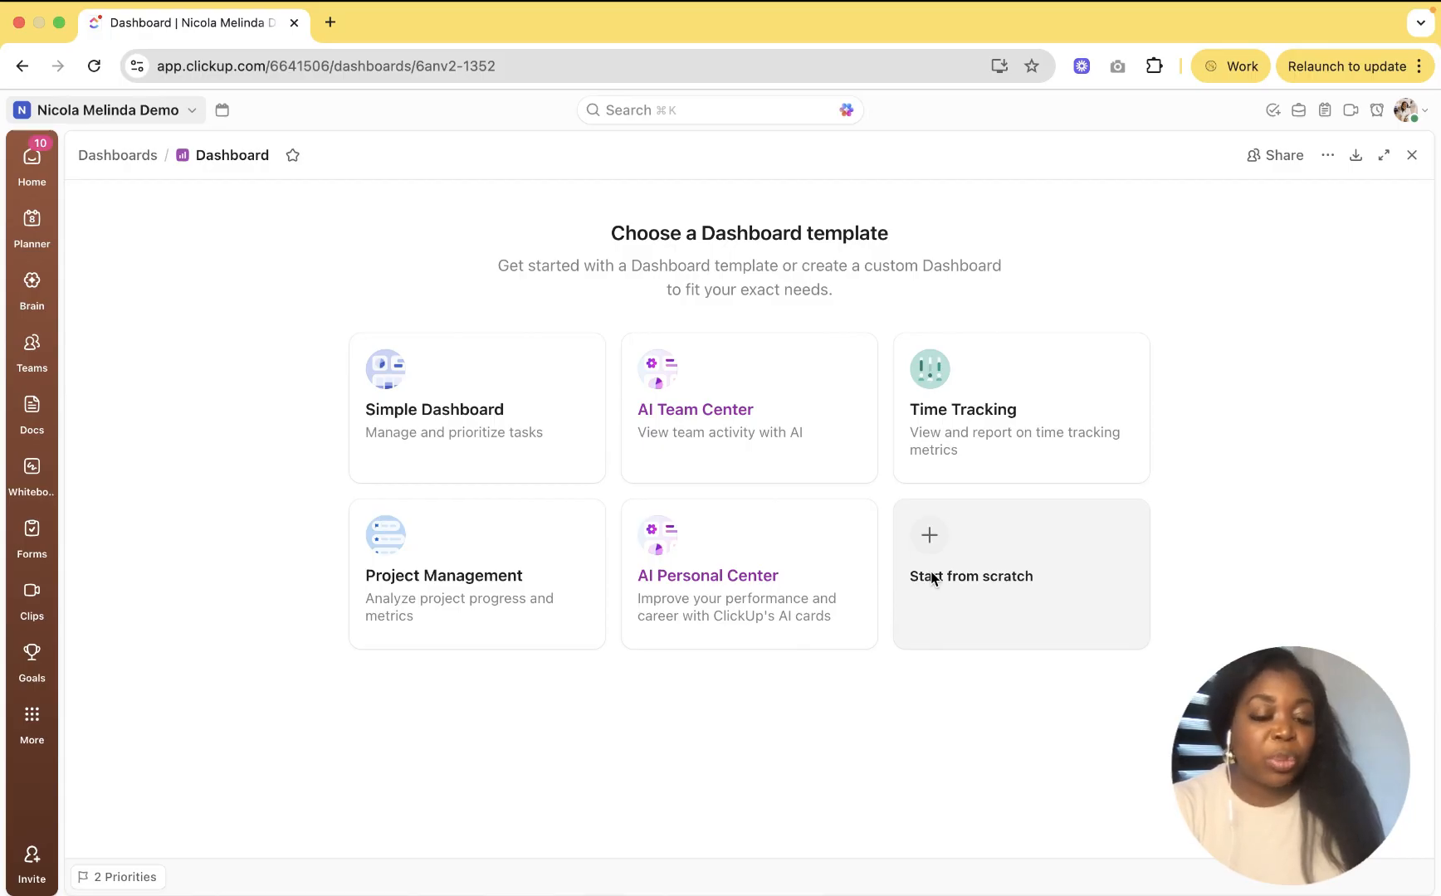
Step: Start the dashboard from scratch and scroll through the Featured card library
{"action": "left_click", "coordinate": [966, 537]}
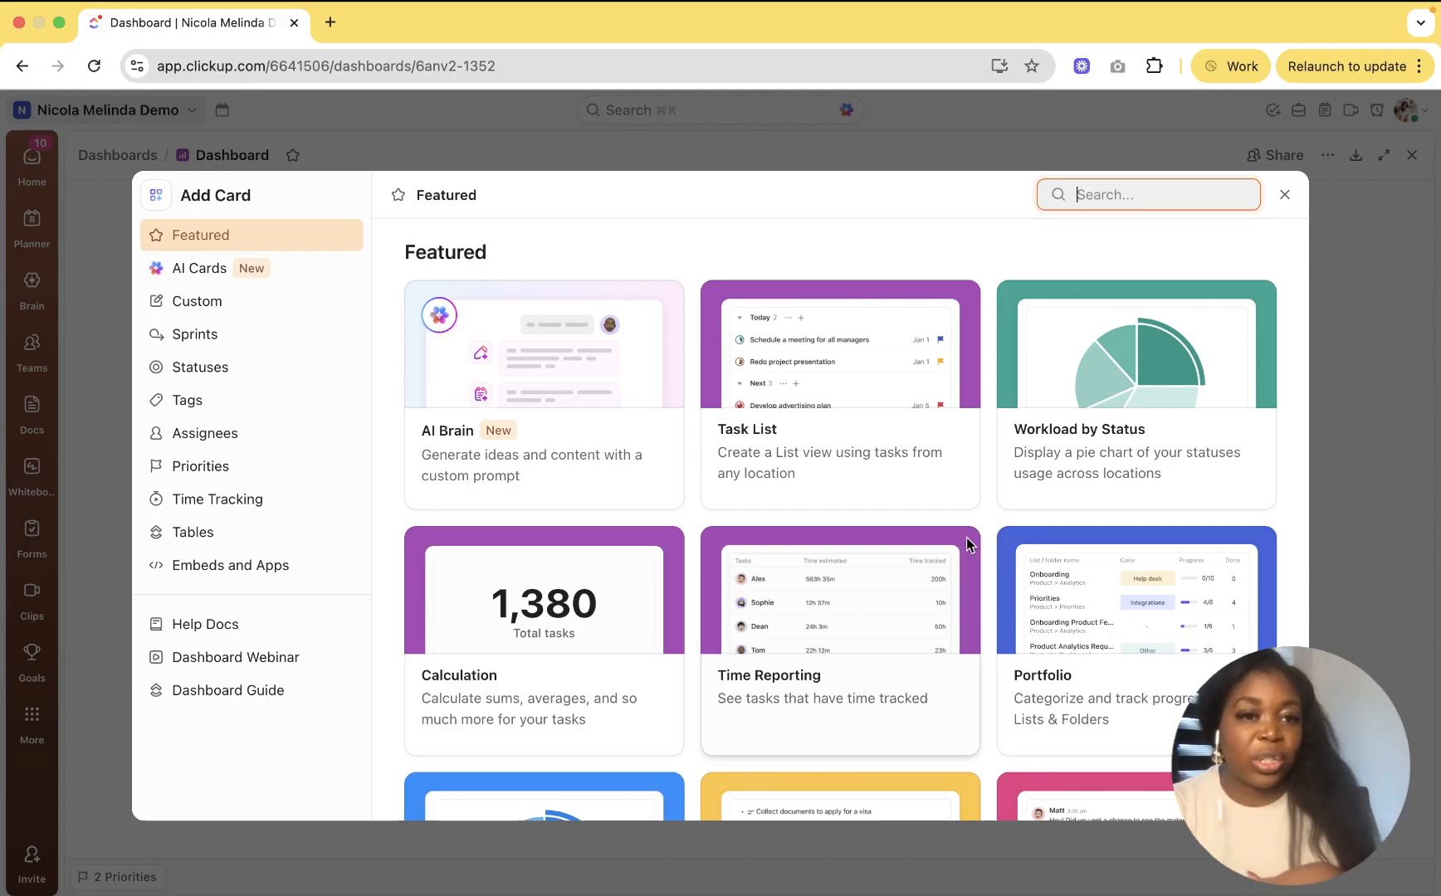
{"action": "scroll", "coordinate": [900, 583], "scroll_direction": "down", "scroll_amount": 10}
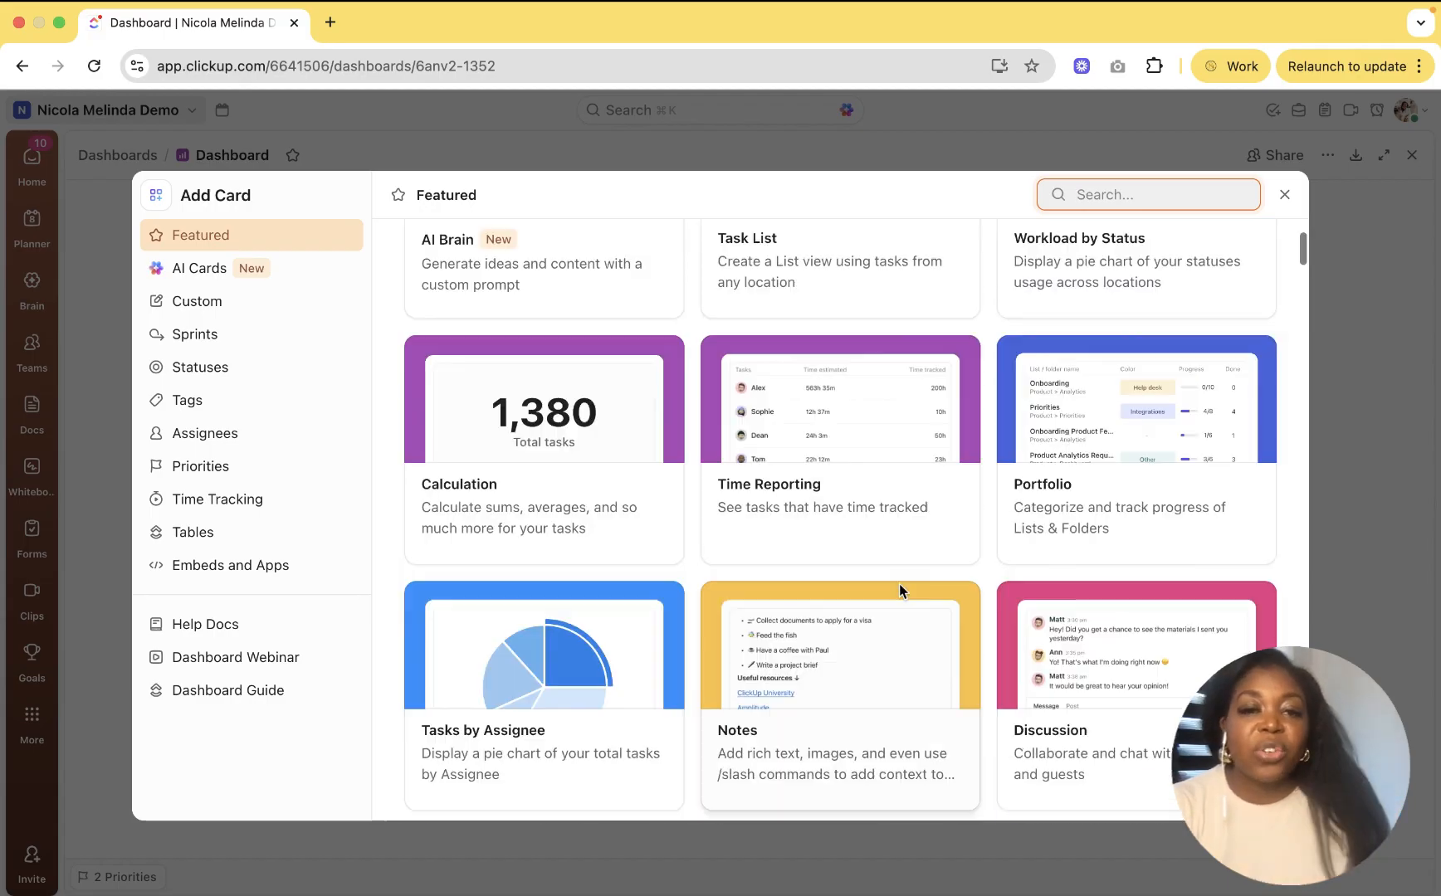
{"action": "scroll", "coordinate": [900, 583], "scroll_direction": "up", "scroll_amount": 3}
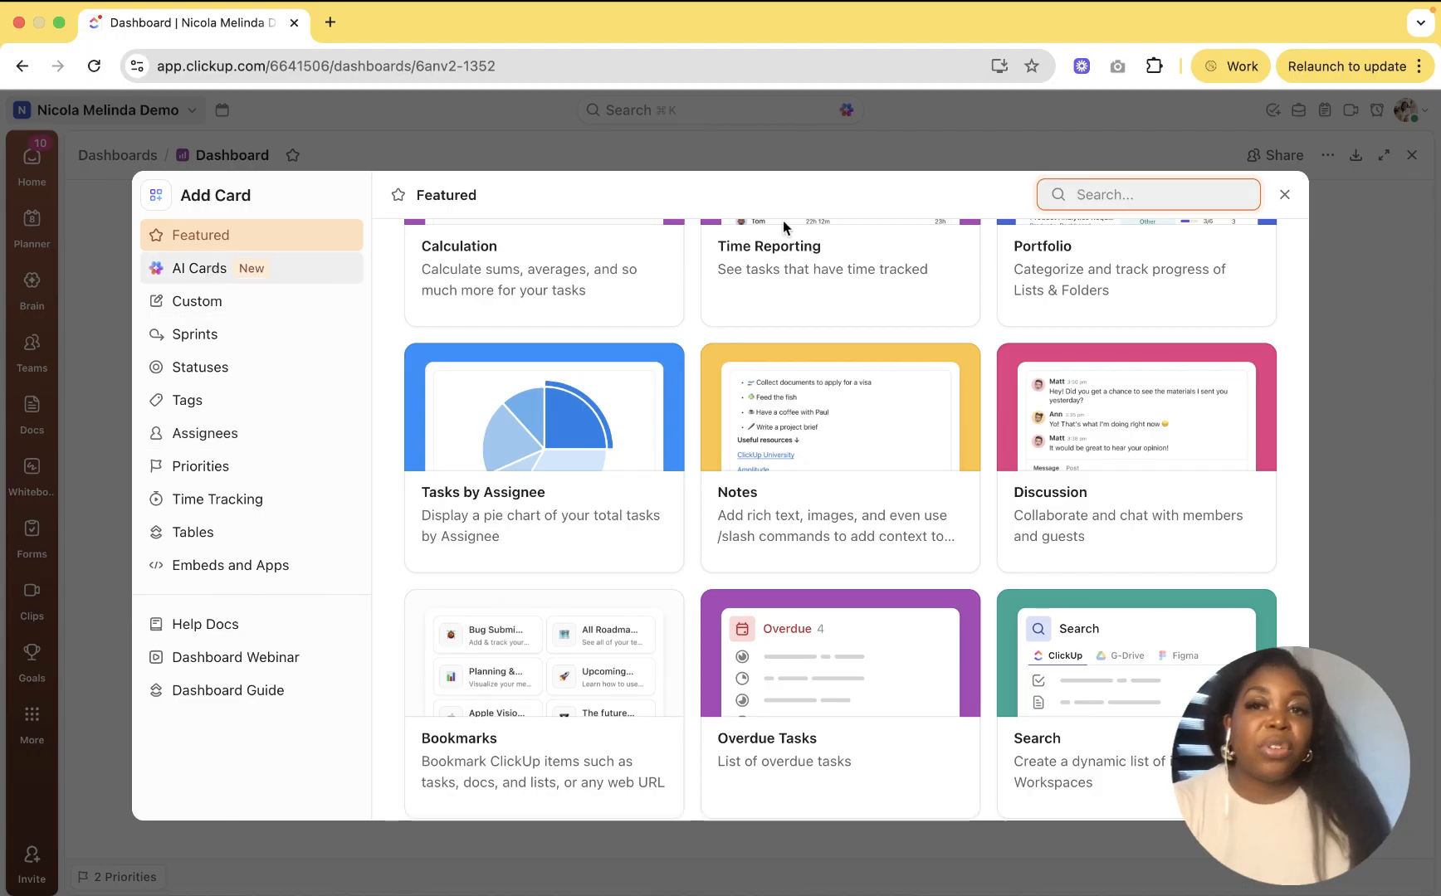
{"action": "scroll", "coordinate": [756, 518], "scroll_direction": "down", "scroll_amount": 10}
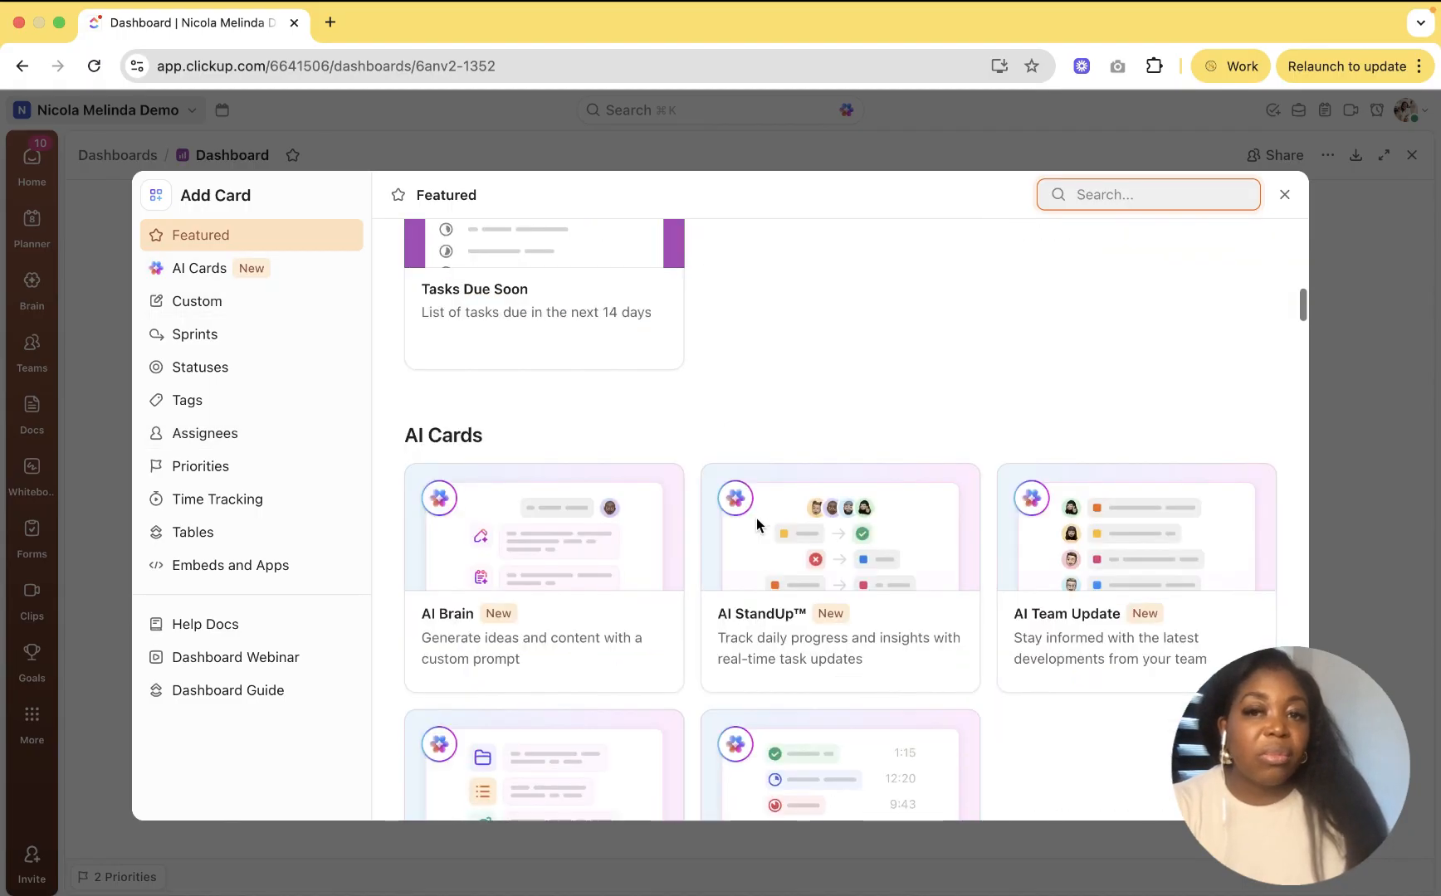
{"action": "scroll", "coordinate": [756, 518], "scroll_direction": "down", "scroll_amount": 15}
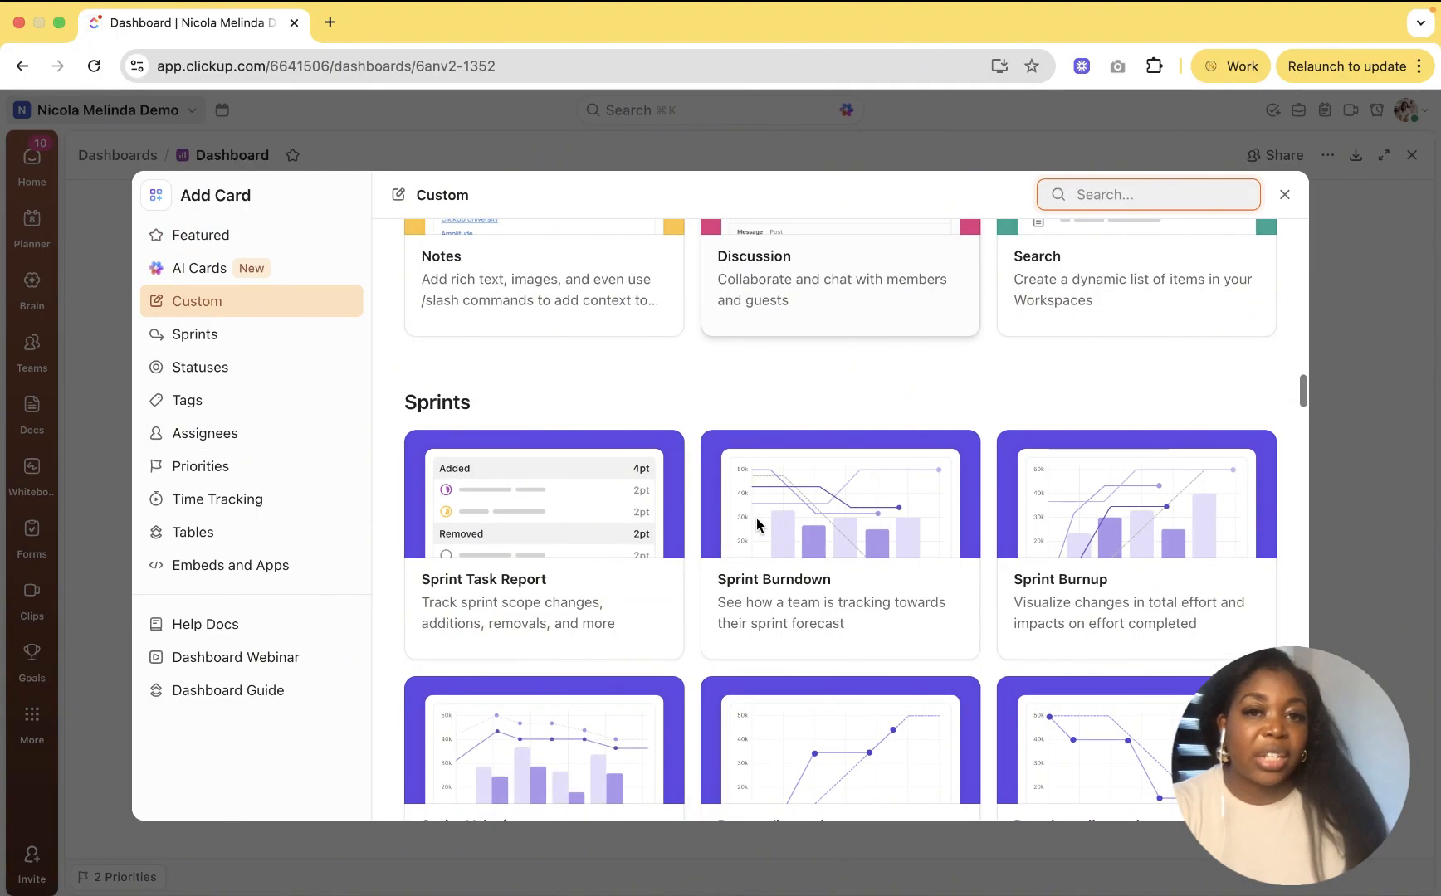
{"action": "scroll", "coordinate": [756, 518], "scroll_direction": "down", "scroll_amount": 20}
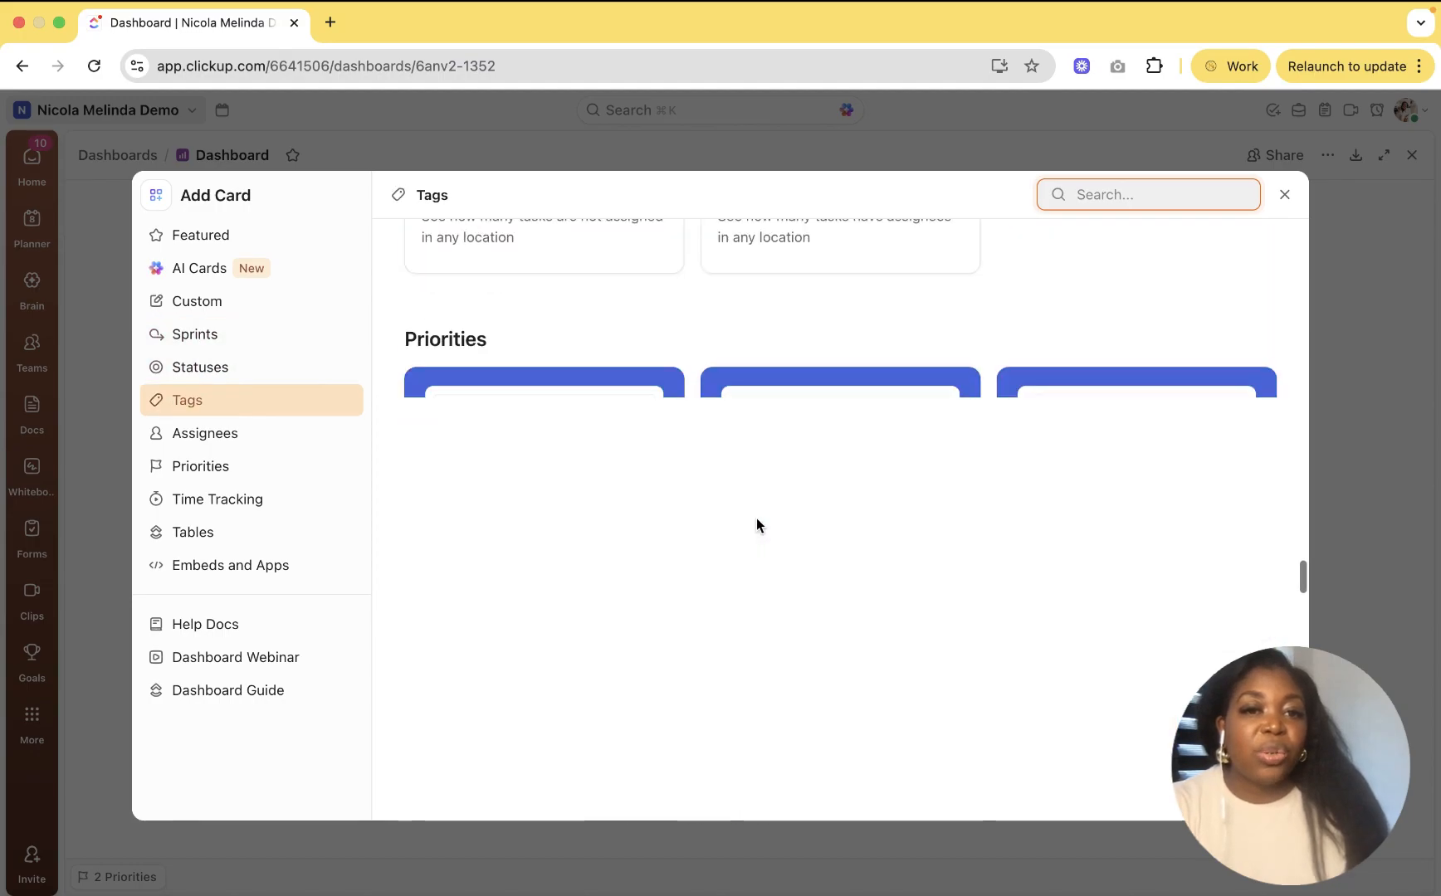
{"action": "scroll", "coordinate": [756, 518], "scroll_direction": "down", "scroll_amount": 10}
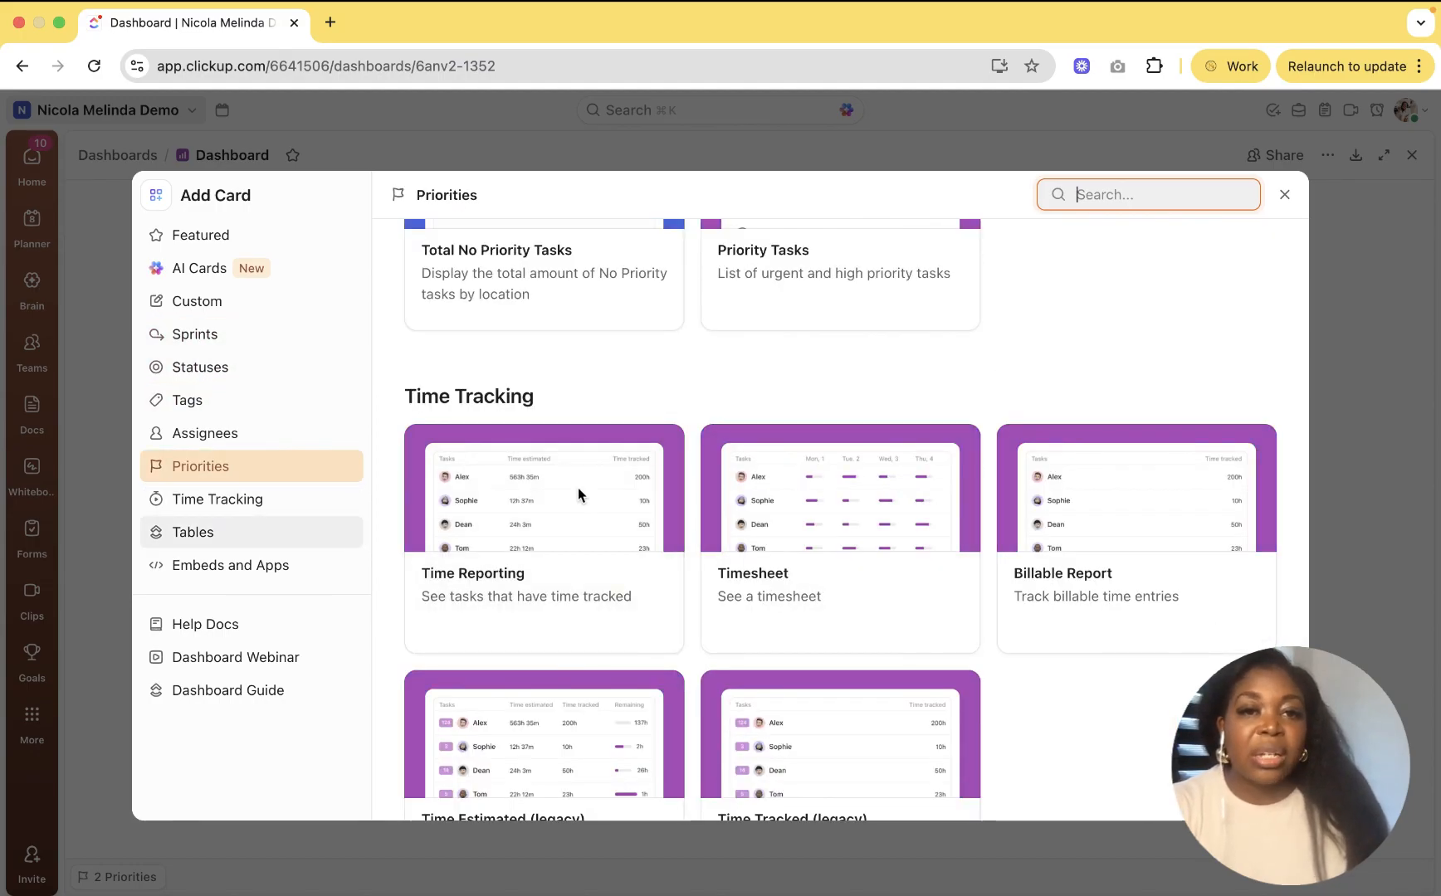
{"action": "scroll", "coordinate": [577, 487], "scroll_direction": "down", "scroll_amount": 8}
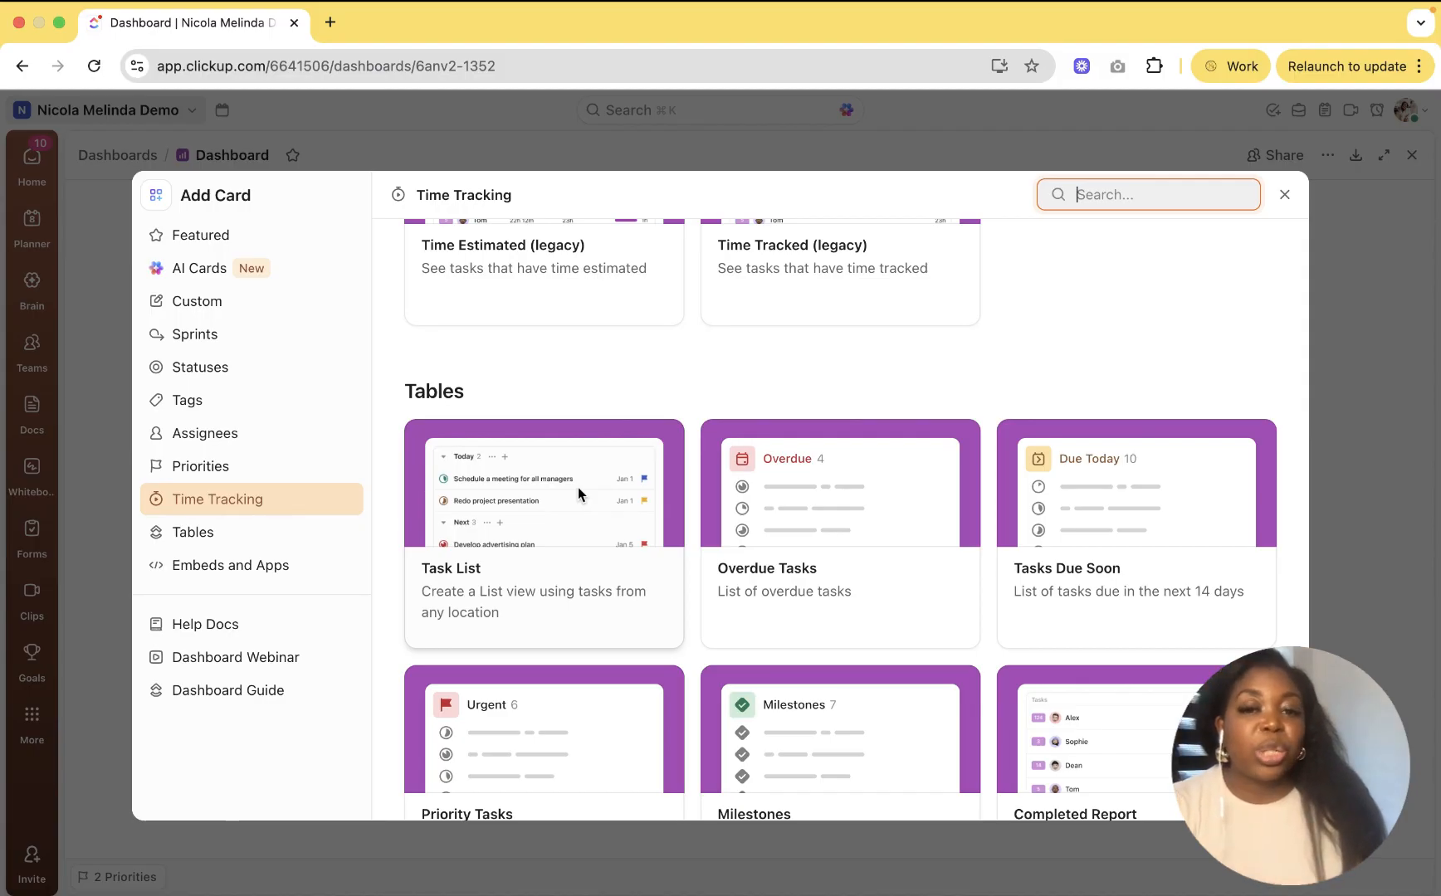
{"action": "scroll", "coordinate": [577, 487], "scroll_direction": "down", "scroll_amount": 4}
{"action": "scroll", "coordinate": [578, 487], "scroll_direction": "up", "scroll_amount": 10}
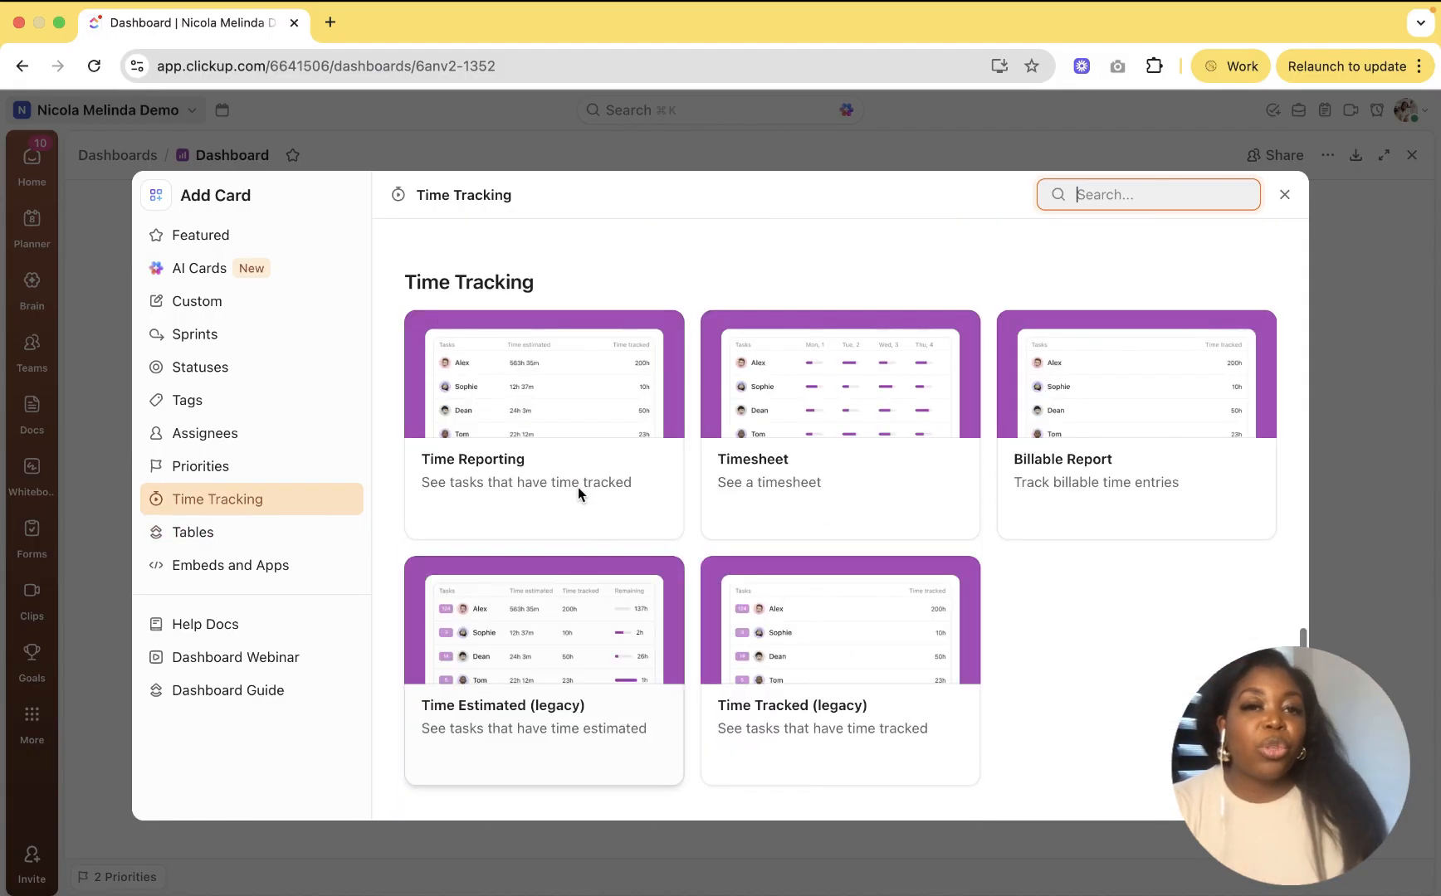
{"action": "scroll", "coordinate": [577, 487], "scroll_direction": "up", "scroll_amount": 10}
{"action": "scroll", "coordinate": [578, 487], "scroll_direction": "up", "scroll_amount": 15}
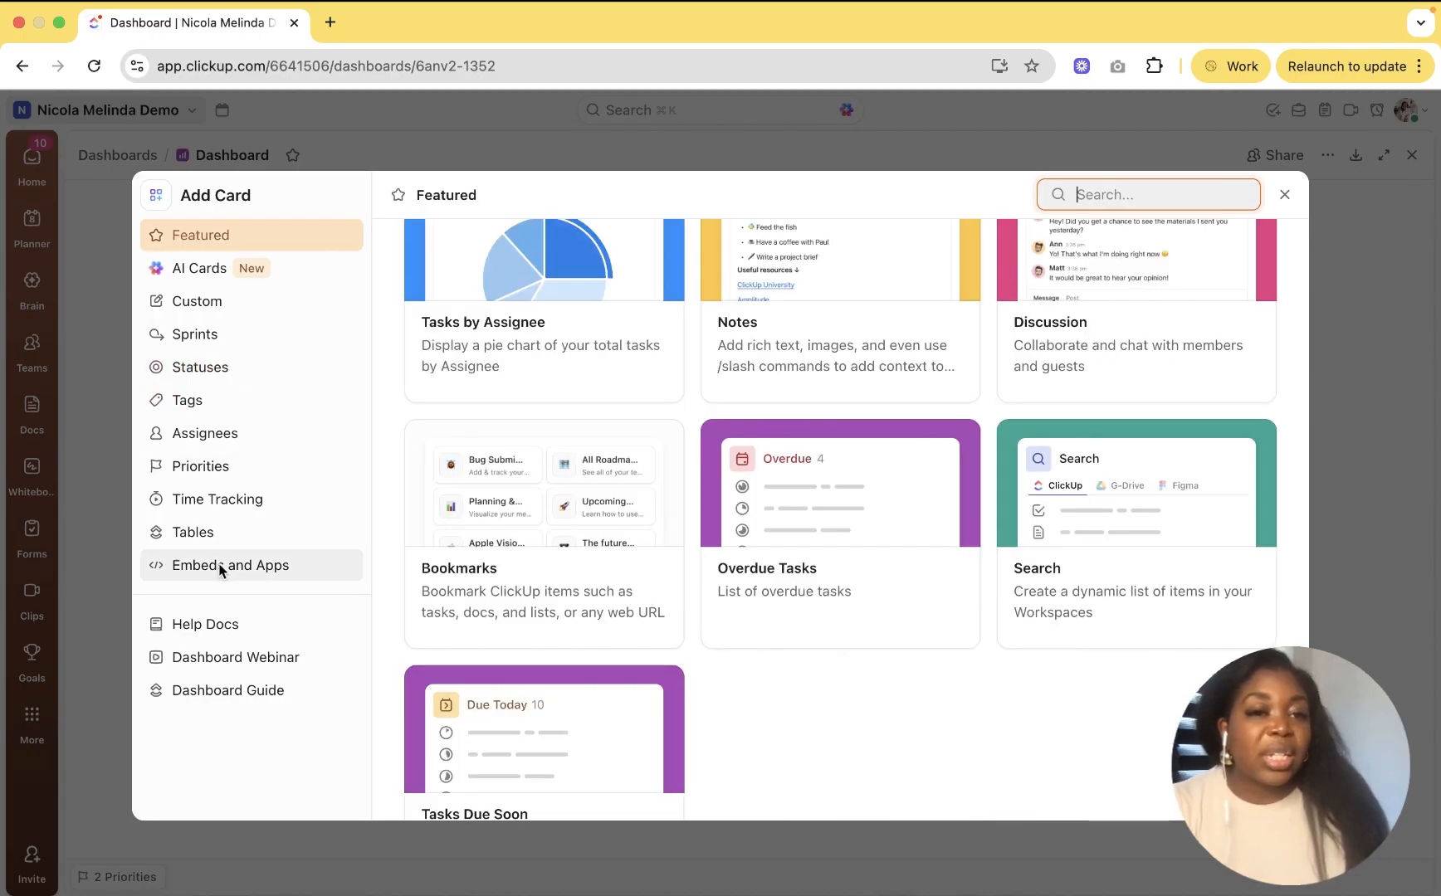
Step: Browse the Embeds and Apps cards, then return to the Featured category
{"action": "left_click", "coordinate": [221, 567]}
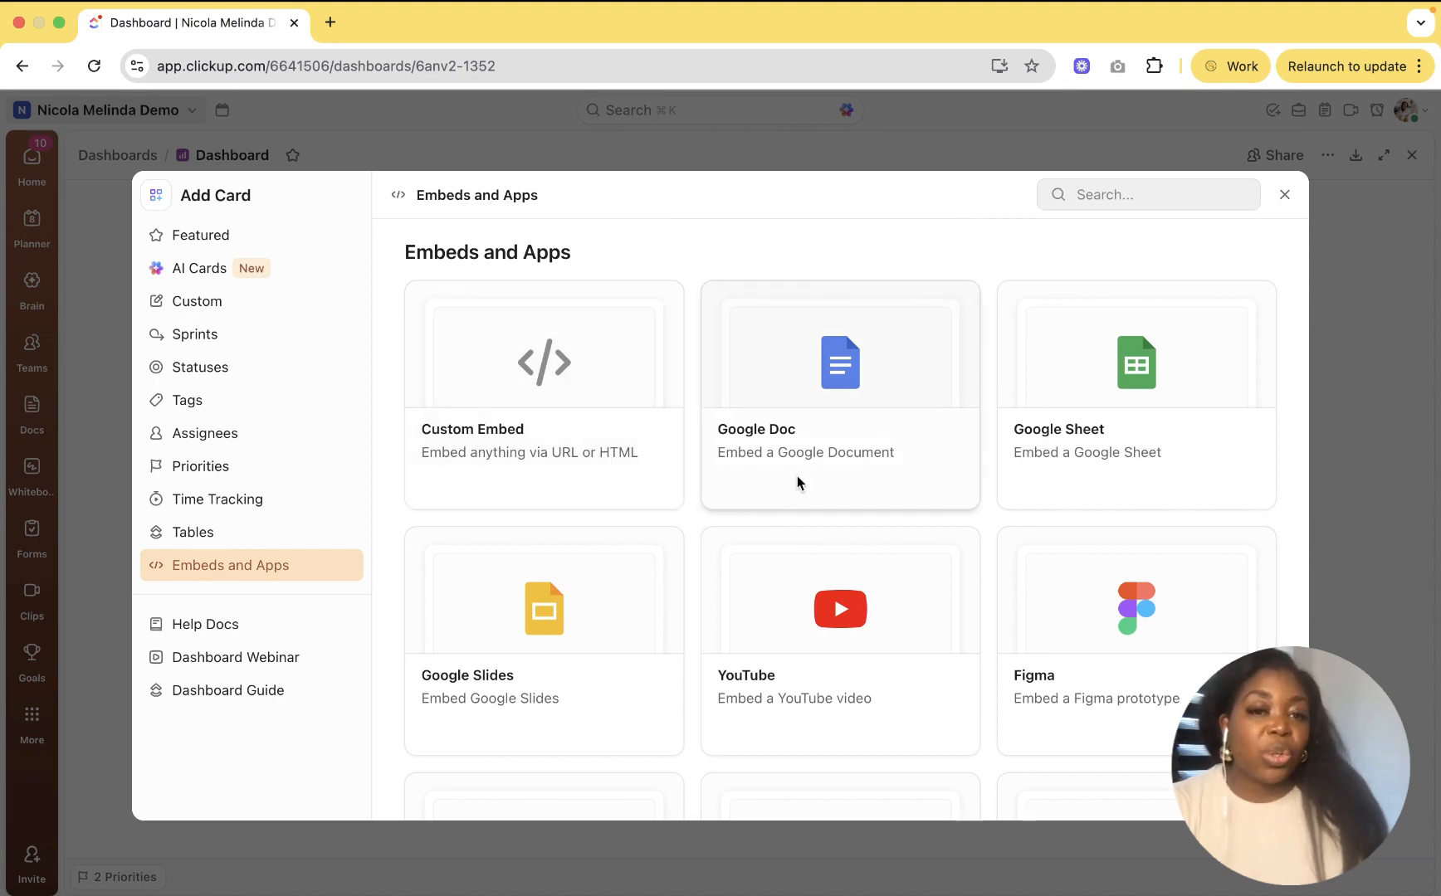
{"action": "scroll", "coordinate": [798, 481], "scroll_direction": "down", "scroll_amount": 5}
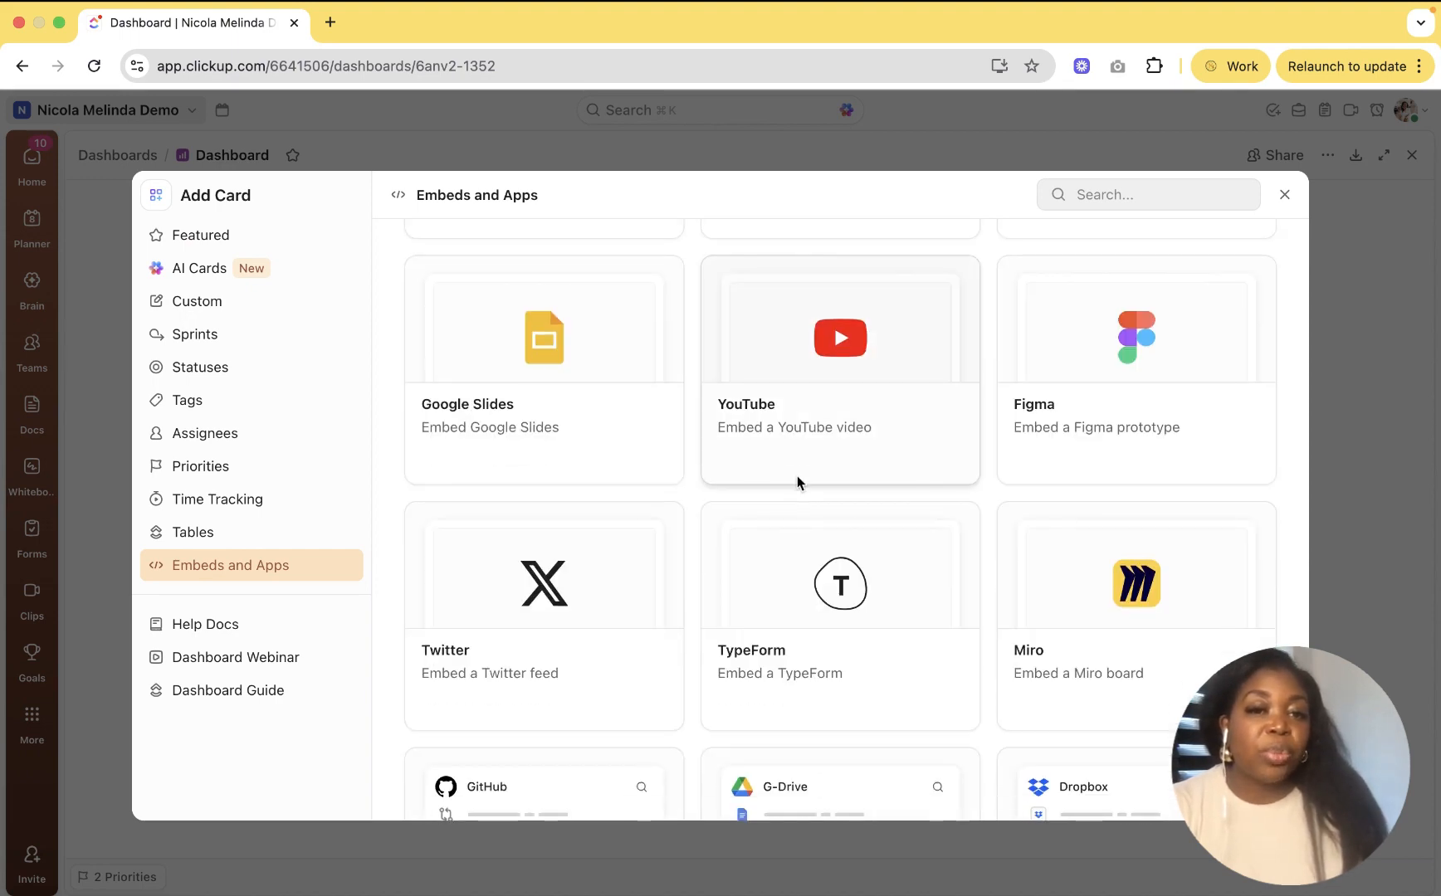
{"action": "scroll", "coordinate": [798, 481], "scroll_direction": "down", "scroll_amount": 3}
{"action": "scroll", "coordinate": [799, 481], "scroll_direction": "down", "scroll_amount": 1}
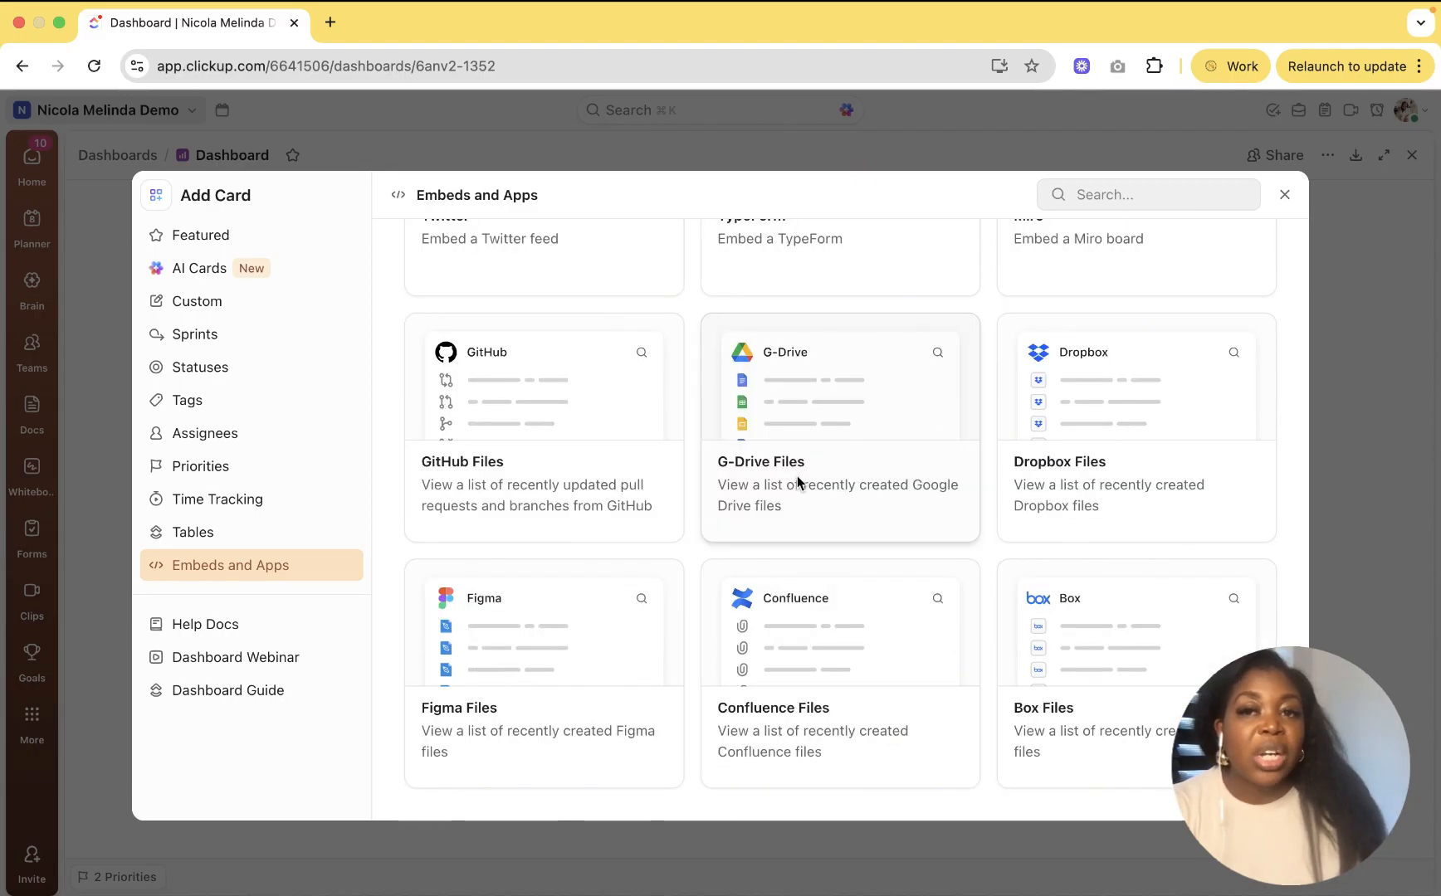
{"action": "scroll", "coordinate": [797, 479], "scroll_direction": "up", "scroll_amount": 15}
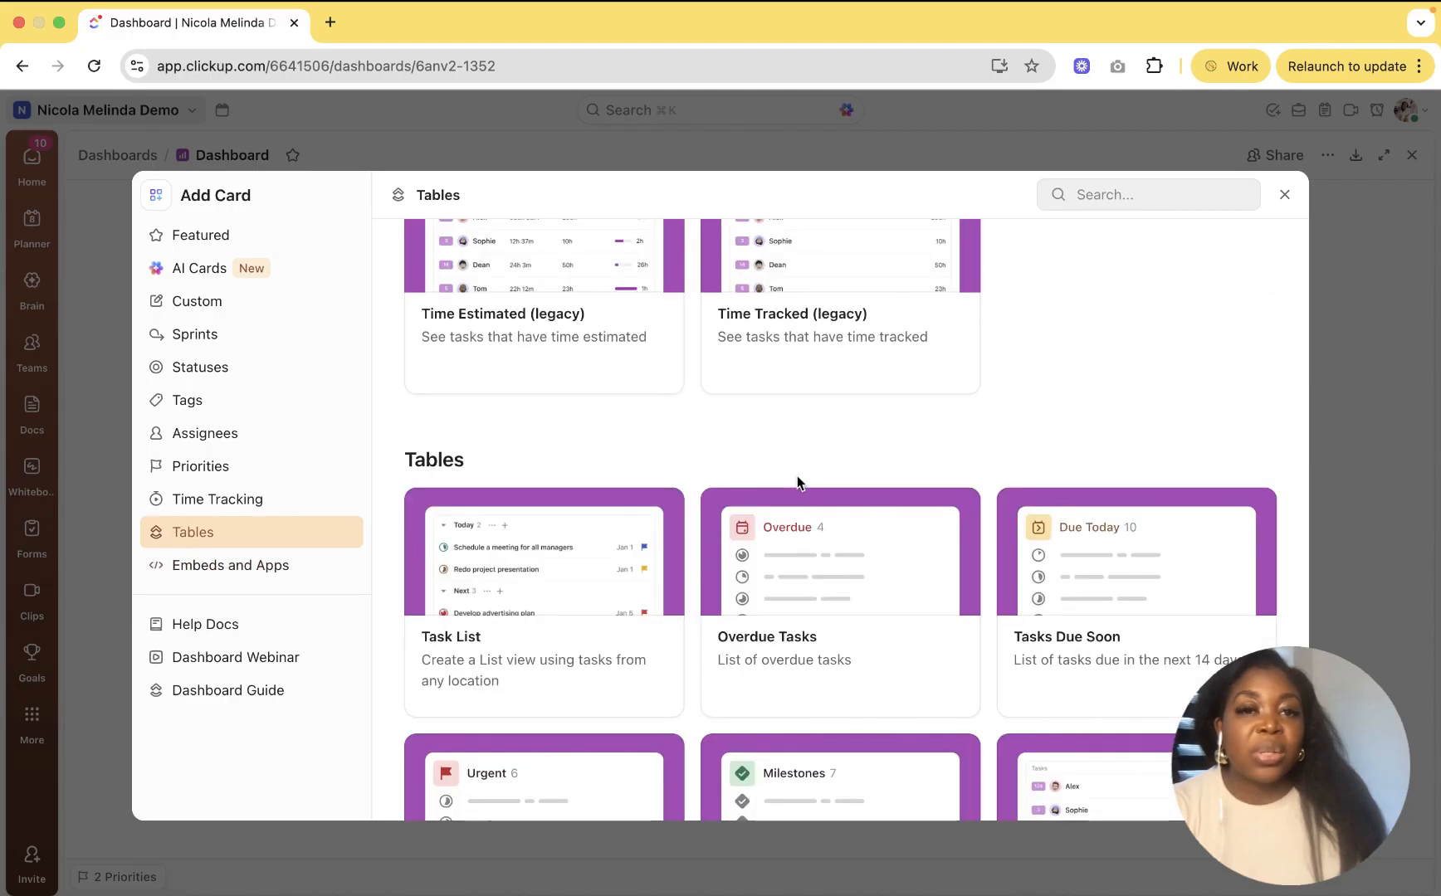
{"action": "scroll", "coordinate": [796, 482], "scroll_direction": "up", "scroll_amount": 4}
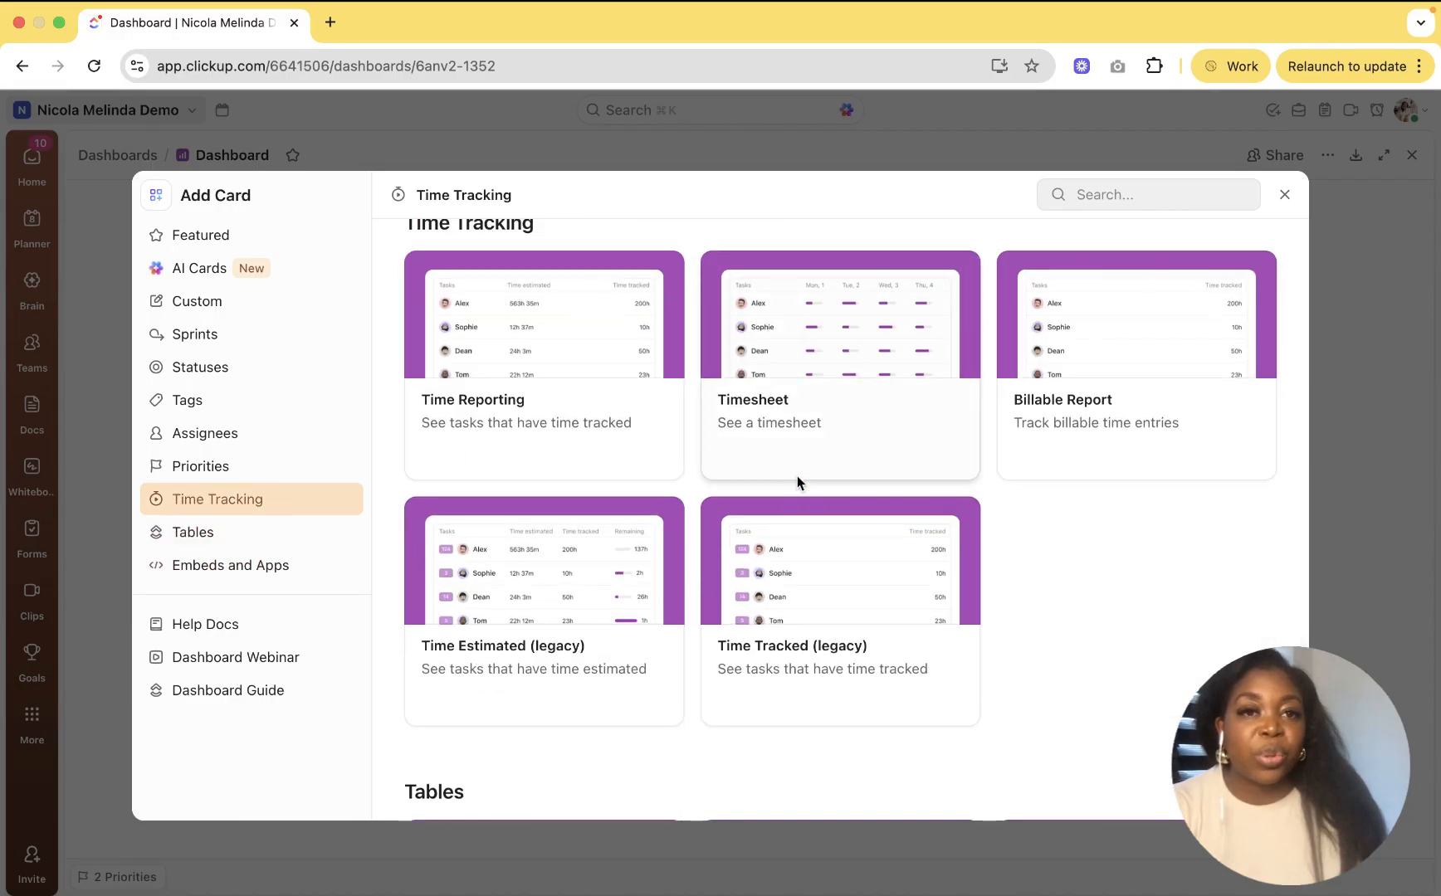
{"action": "left_click", "coordinate": [231, 227]}
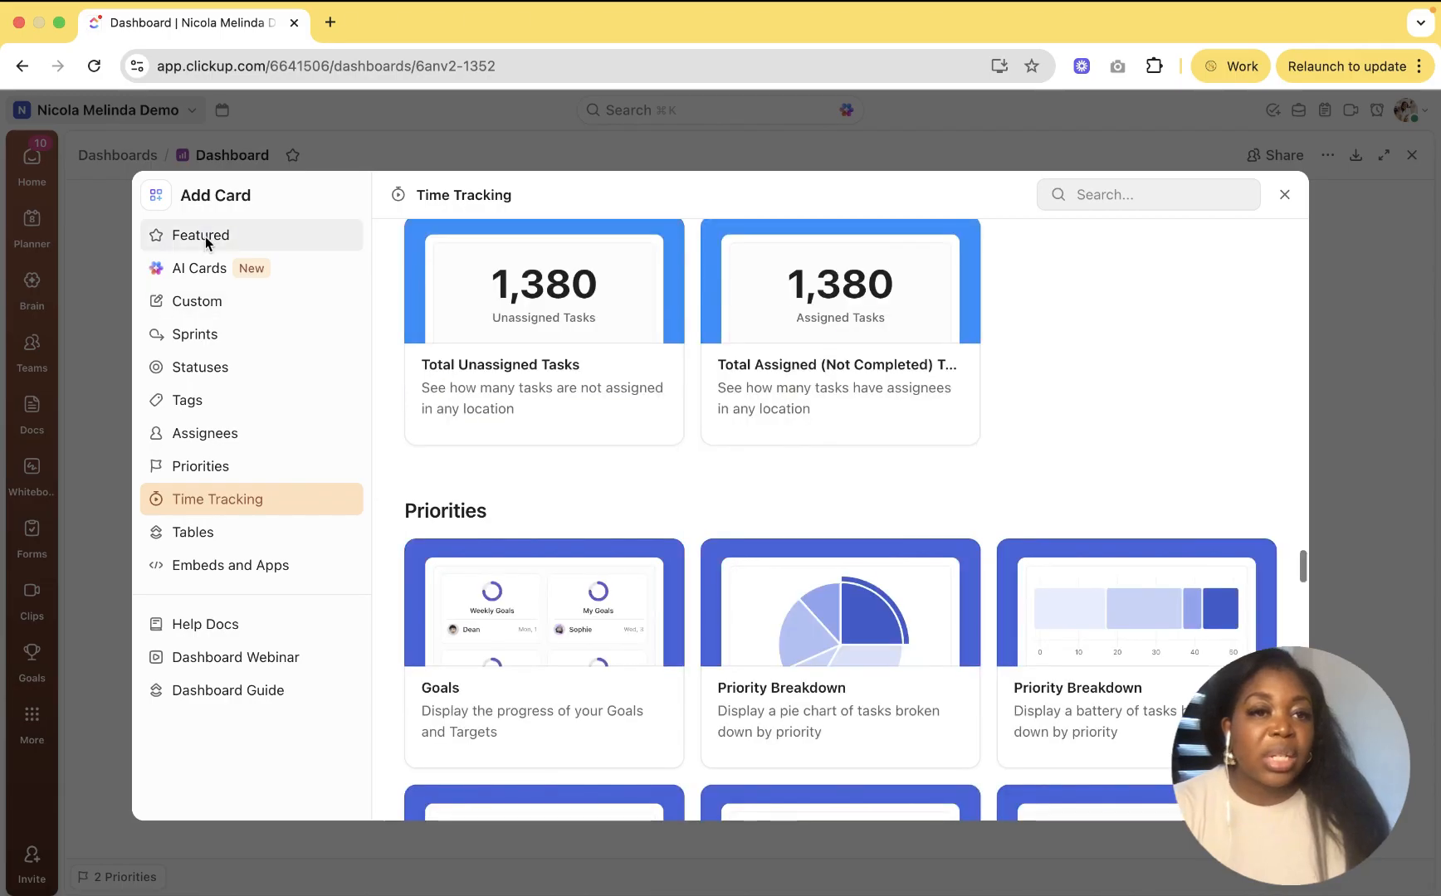
{"action": "left_click", "coordinate": [205, 236]}
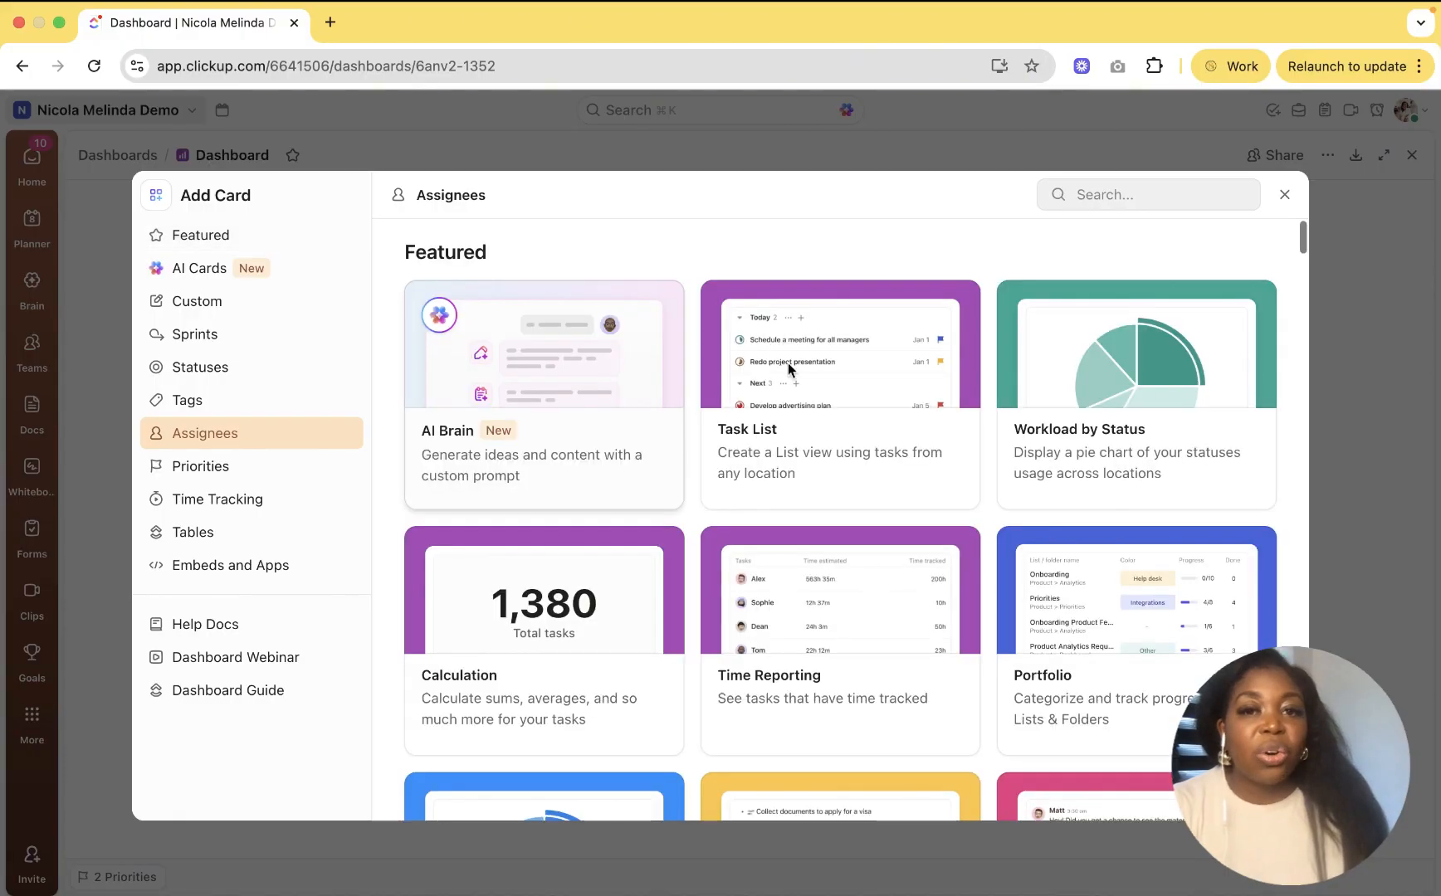
Step: Add a Task List card sourced from Client Delivery [DEMO] and its subfolders
{"action": "left_click", "coordinate": [787, 363]}
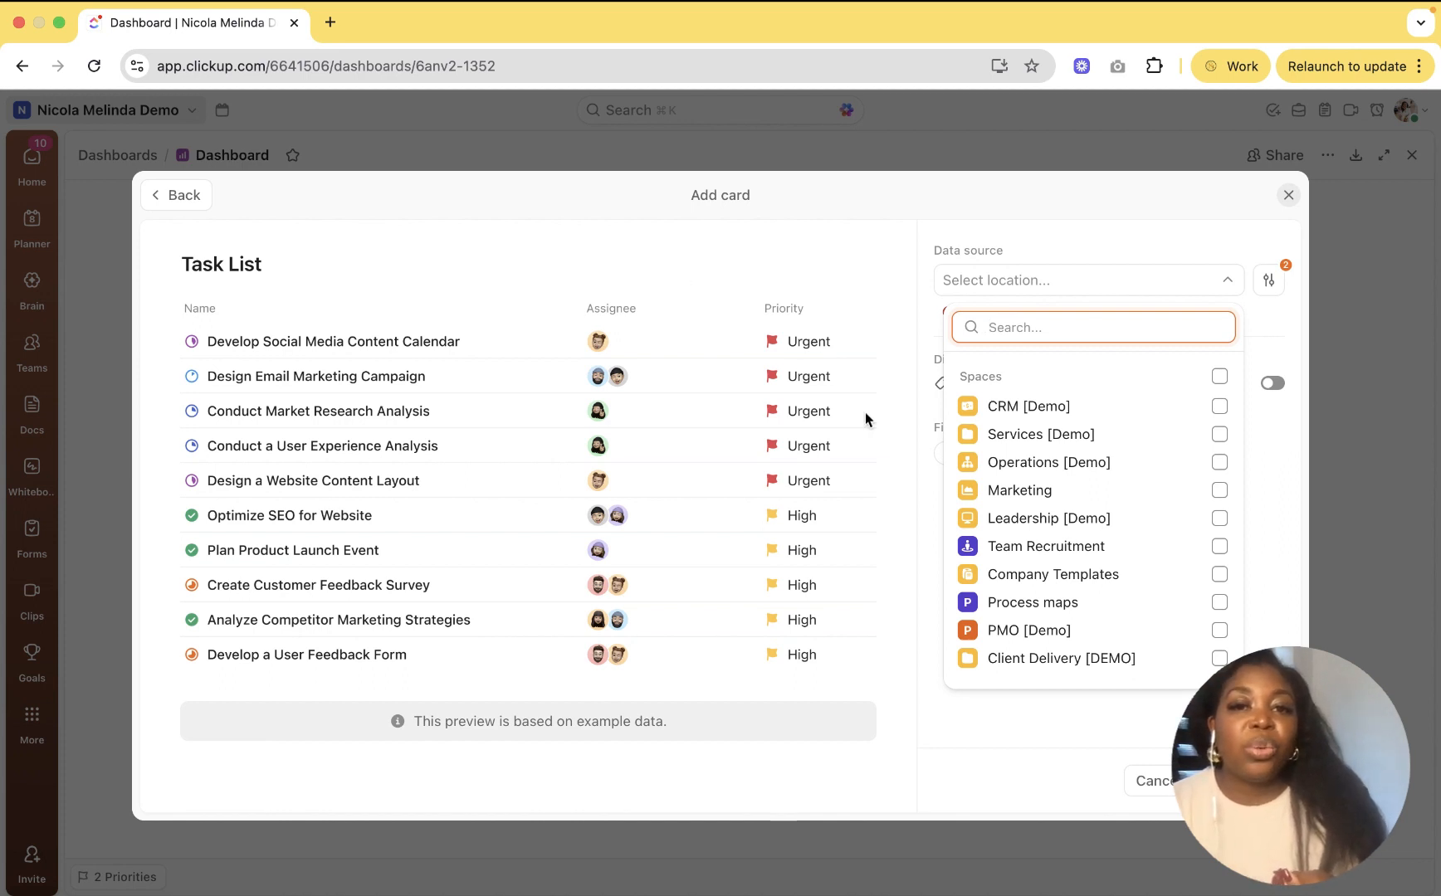
{"action": "left_click", "coordinate": [1219, 376]}
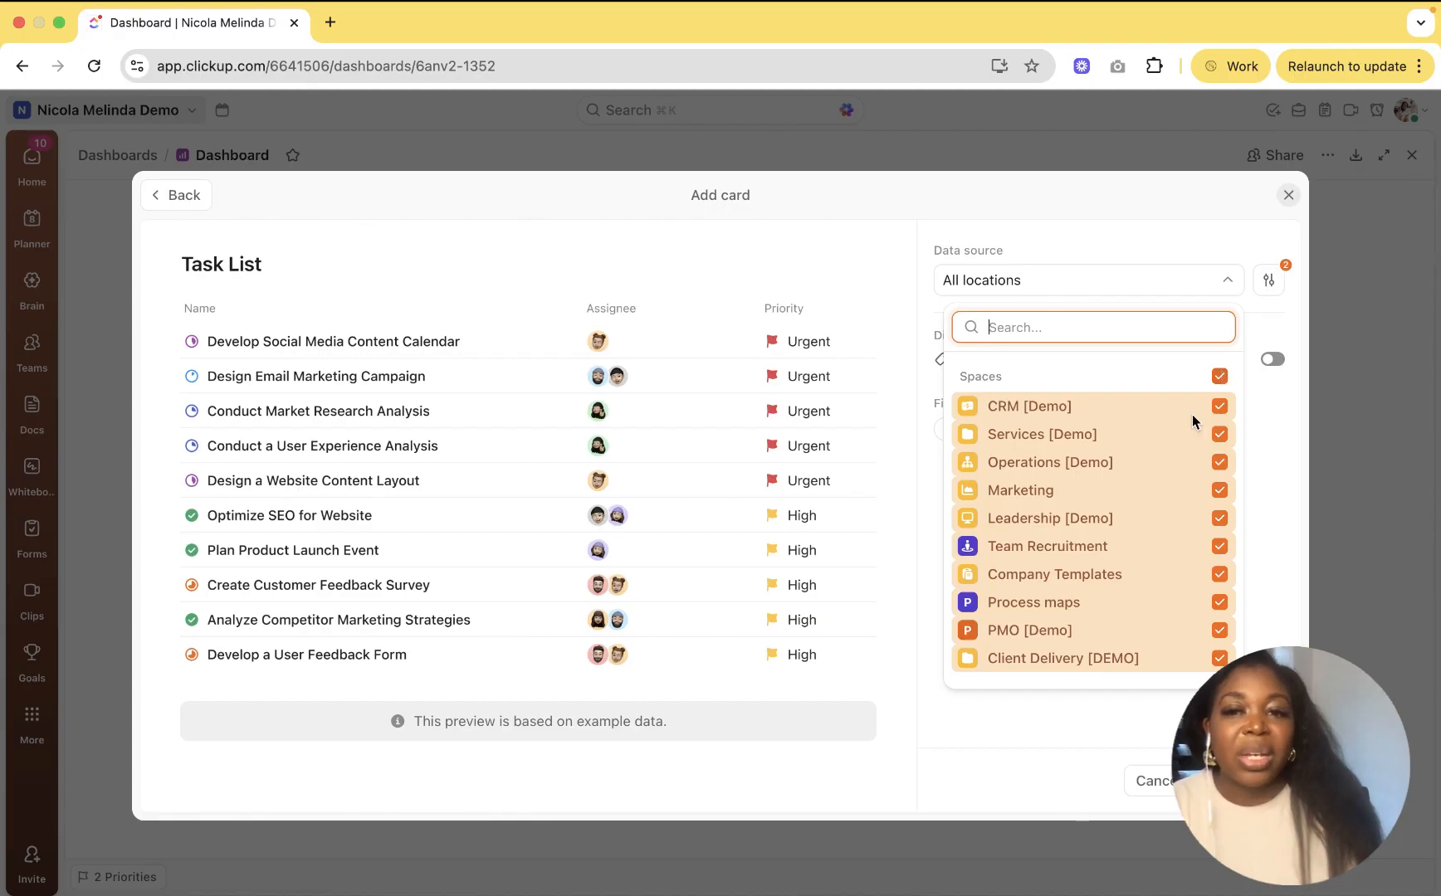
{"action": "left_click", "coordinate": [1219, 376]}
{"action": "left_click", "coordinate": [968, 658]}
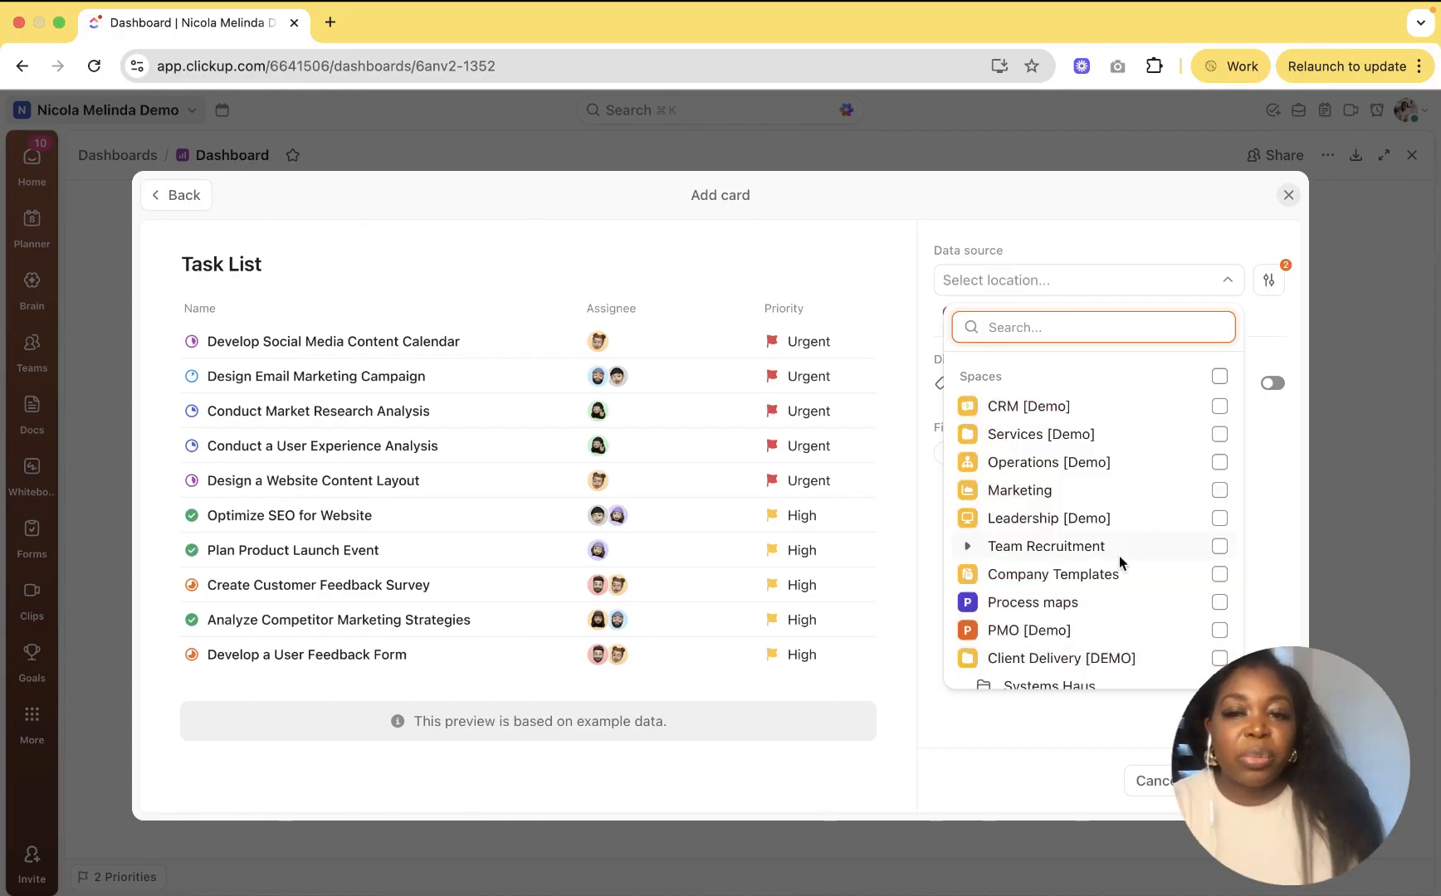
{"action": "scroll", "coordinate": [1119, 557], "scroll_direction": "down", "scroll_amount": 2}
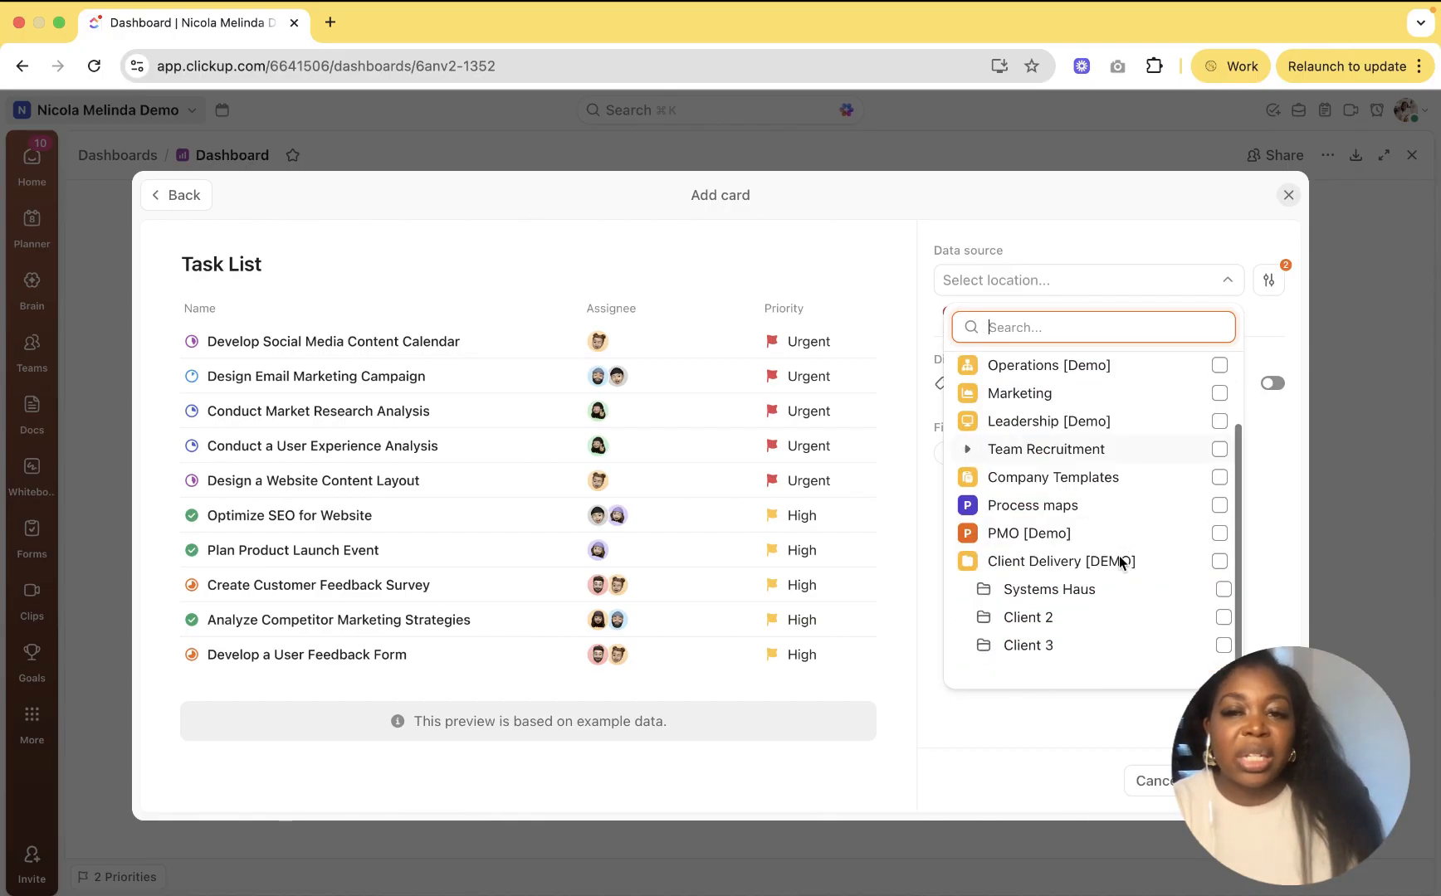
{"action": "left_click", "coordinate": [1220, 548]}
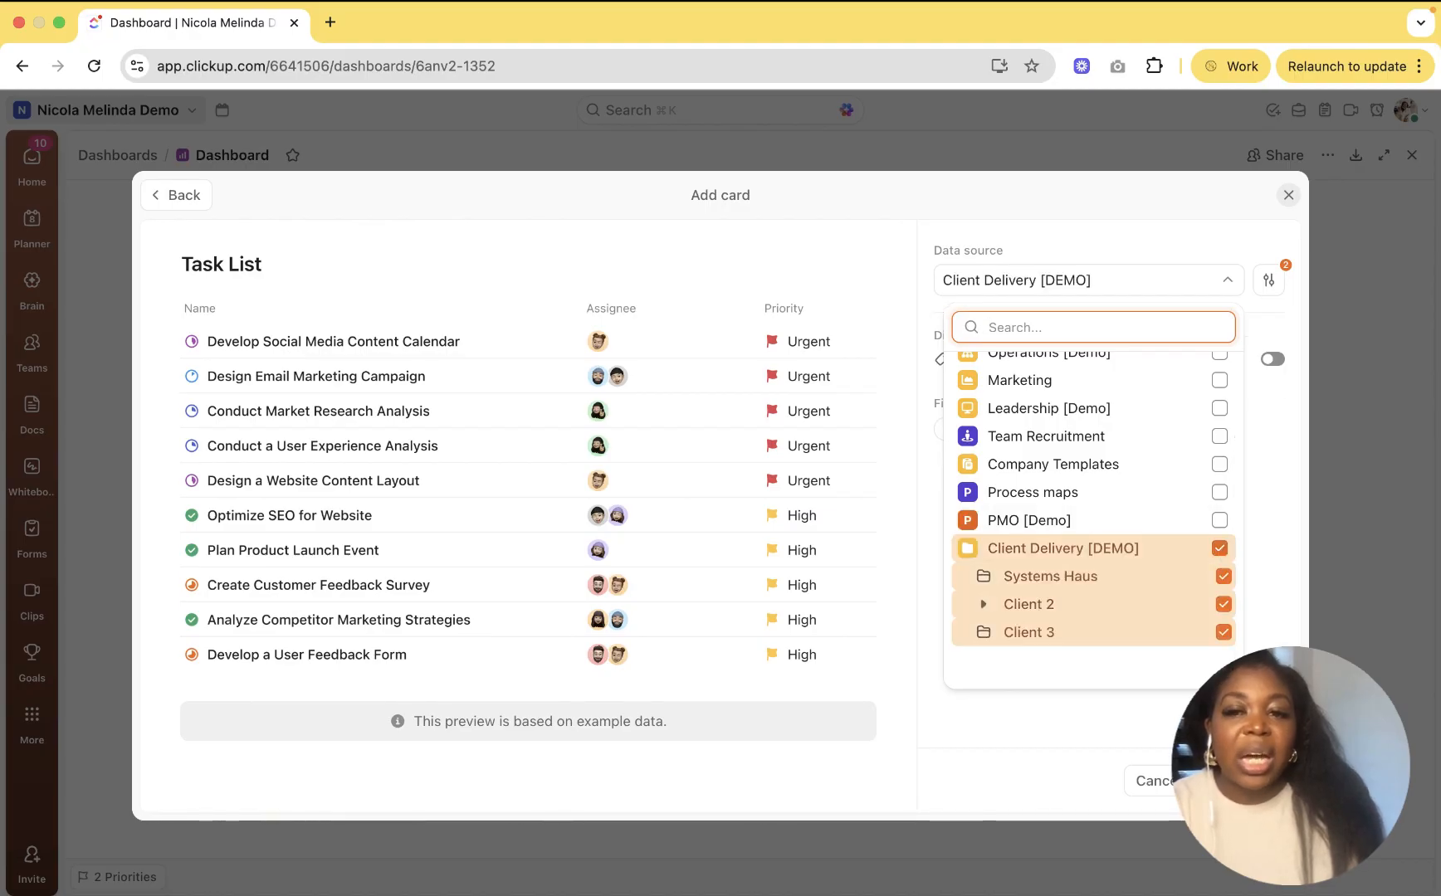
{"action": "key", "text": "Escape"}
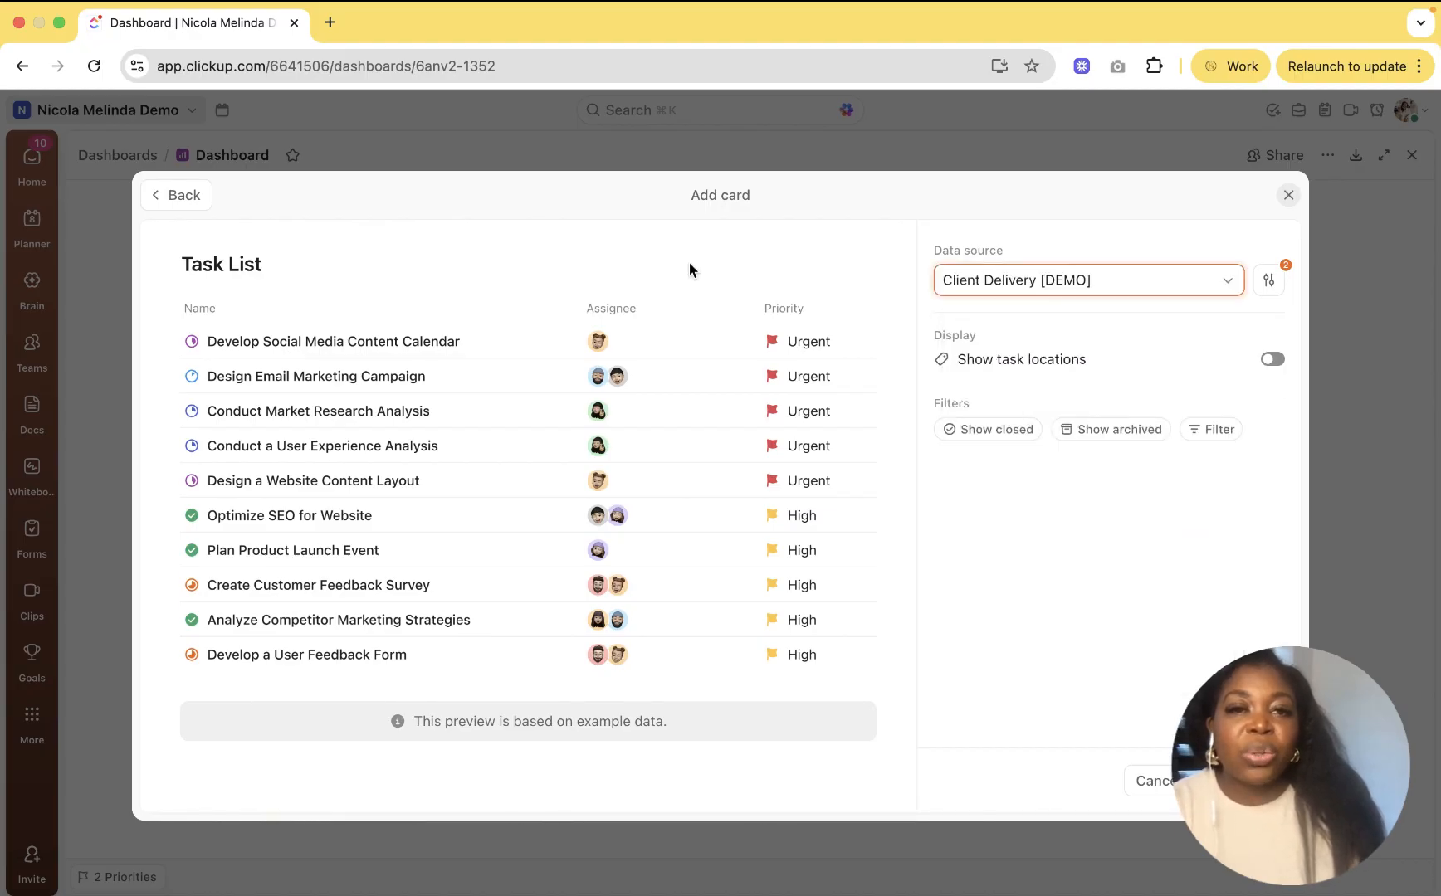
Step: Title the card Deliverables, filter it to Project Phase is set, and add it
{"action": "left_click", "coordinate": [380, 264]}
{"action": "type", "text": "Deliverables"}
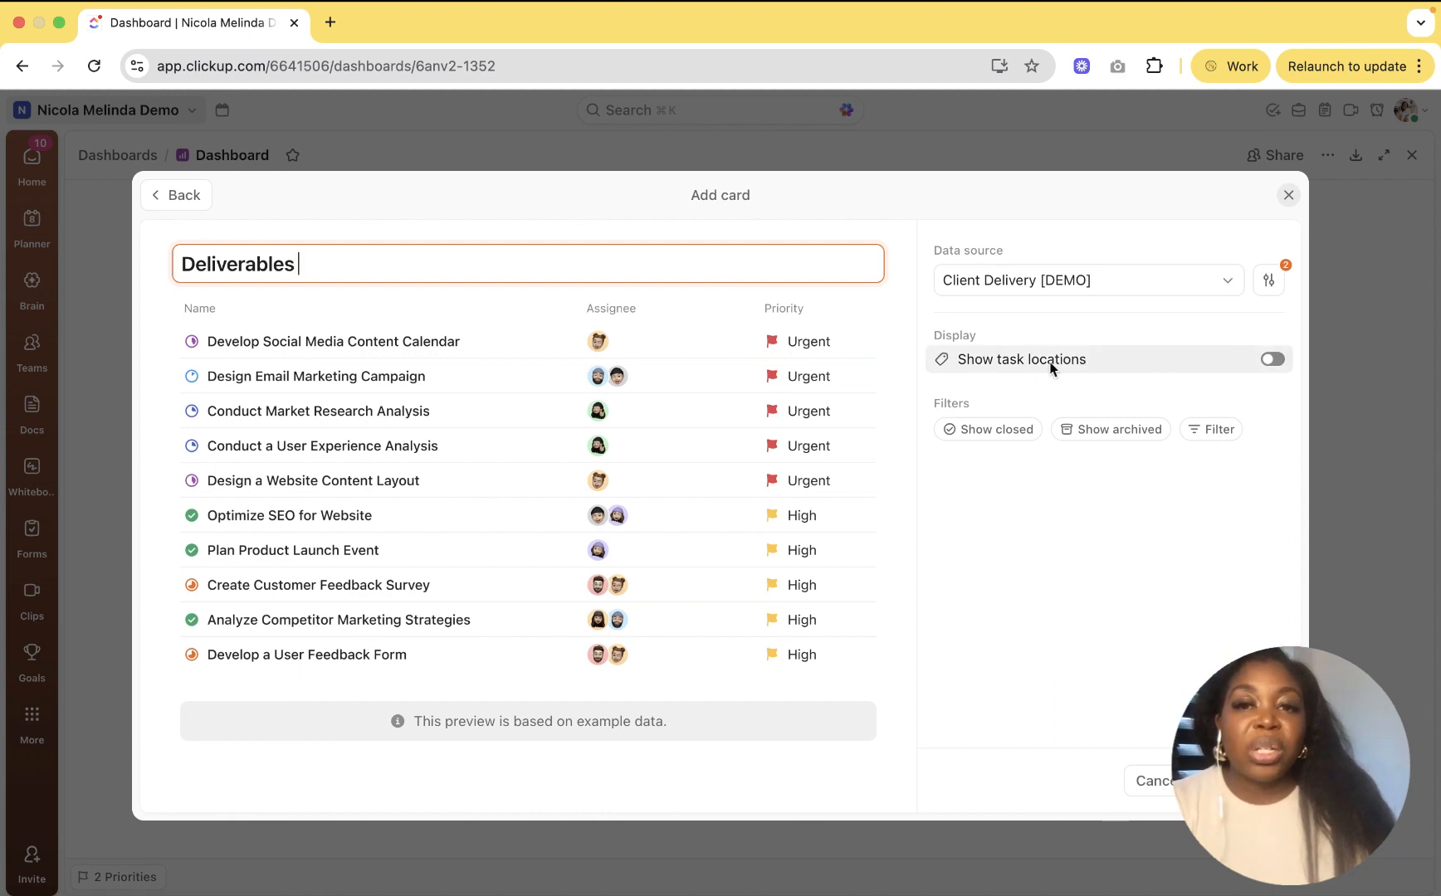
{"action": "left_click", "coordinate": [1198, 430]}
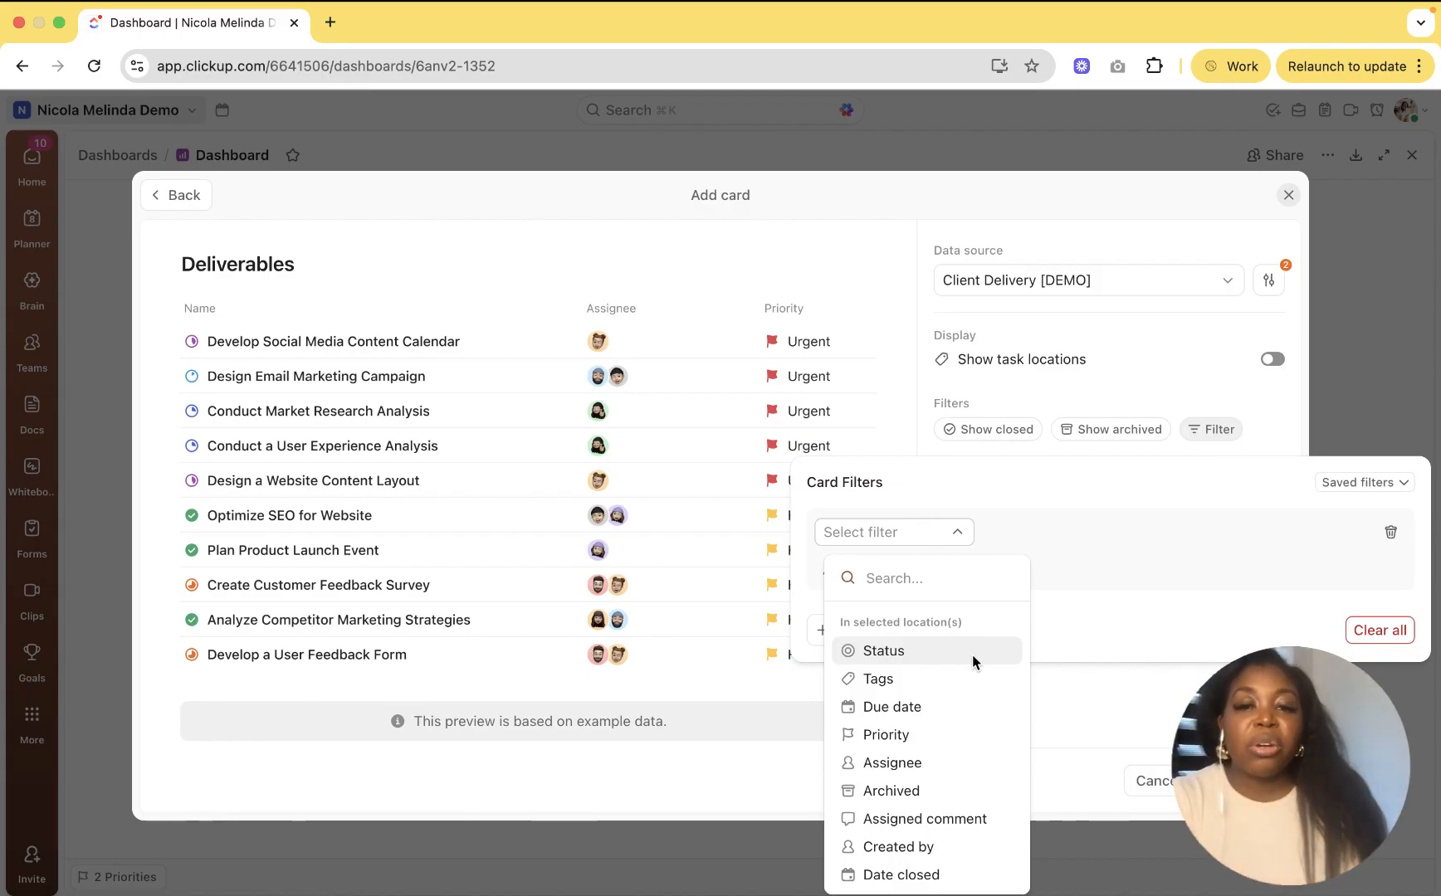
{"action": "scroll", "coordinate": [924, 806], "scroll_direction": "down", "scroll_amount": 5}
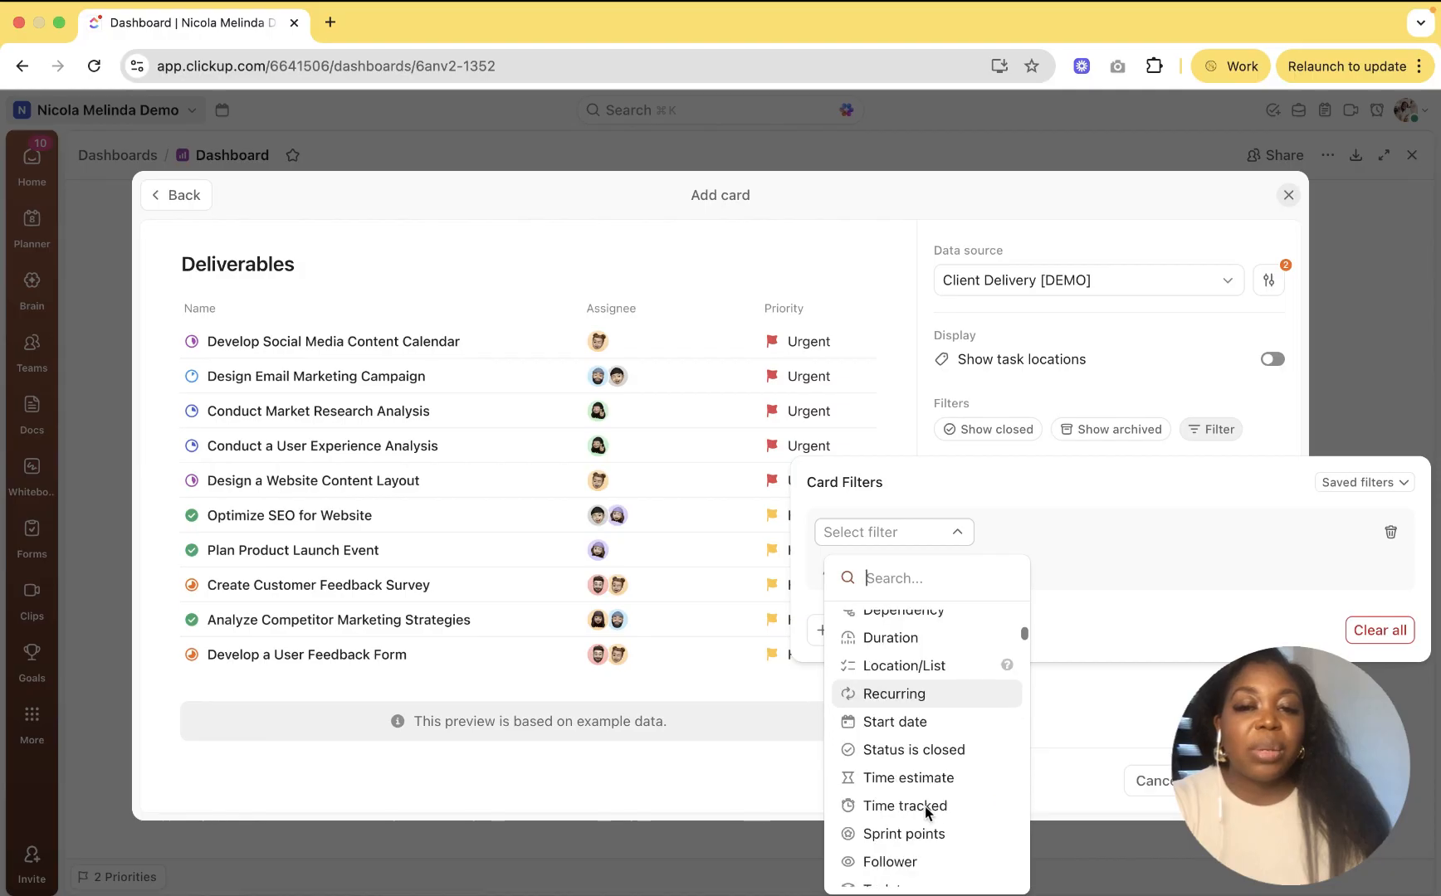
{"action": "scroll", "coordinate": [924, 806], "scroll_direction": "down", "scroll_amount": 6}
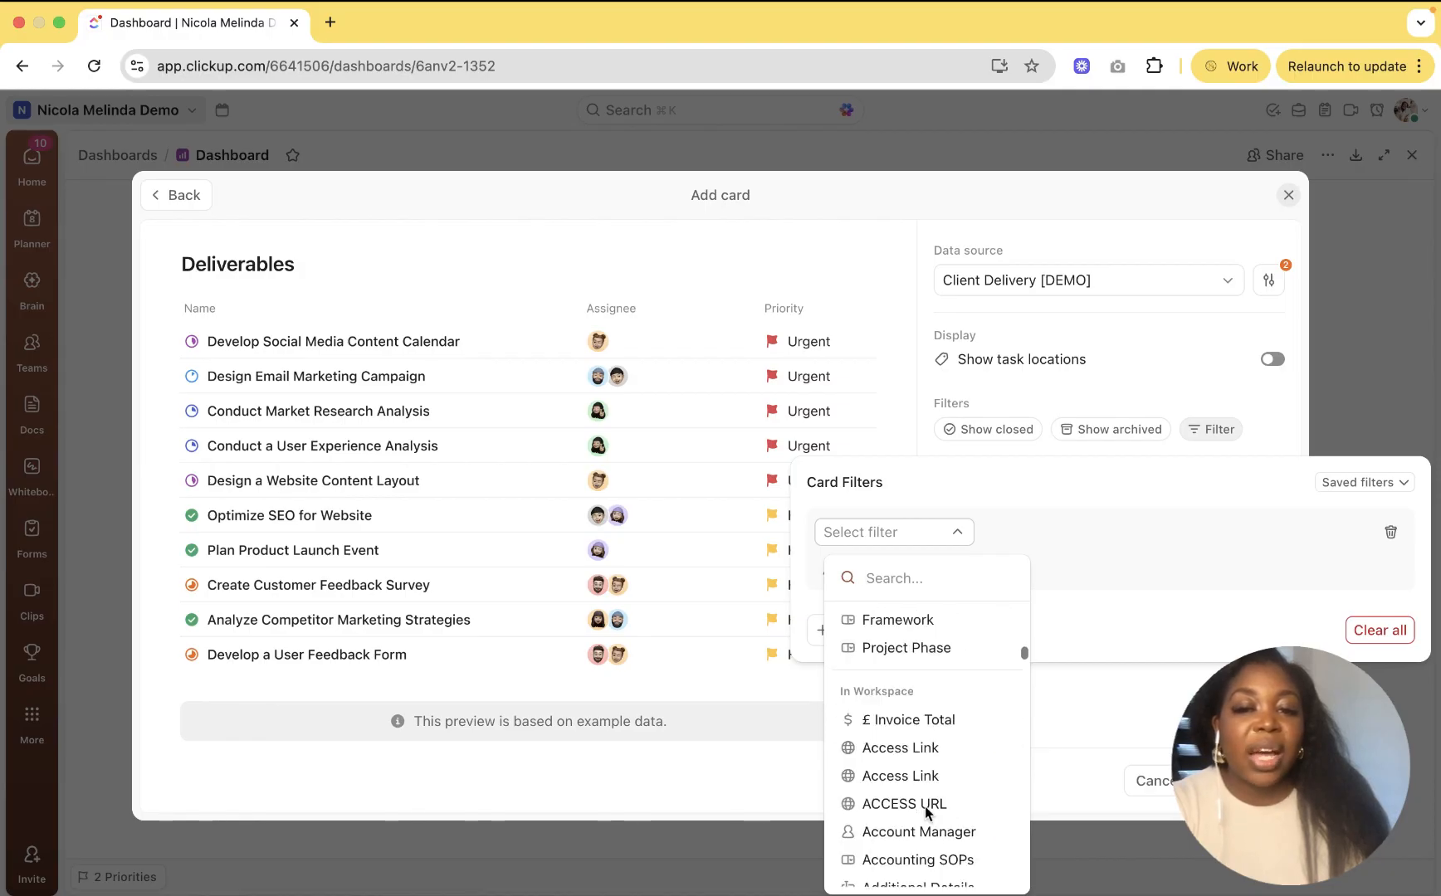
{"action": "scroll", "coordinate": [922, 788], "scroll_direction": "down", "scroll_amount": 1}
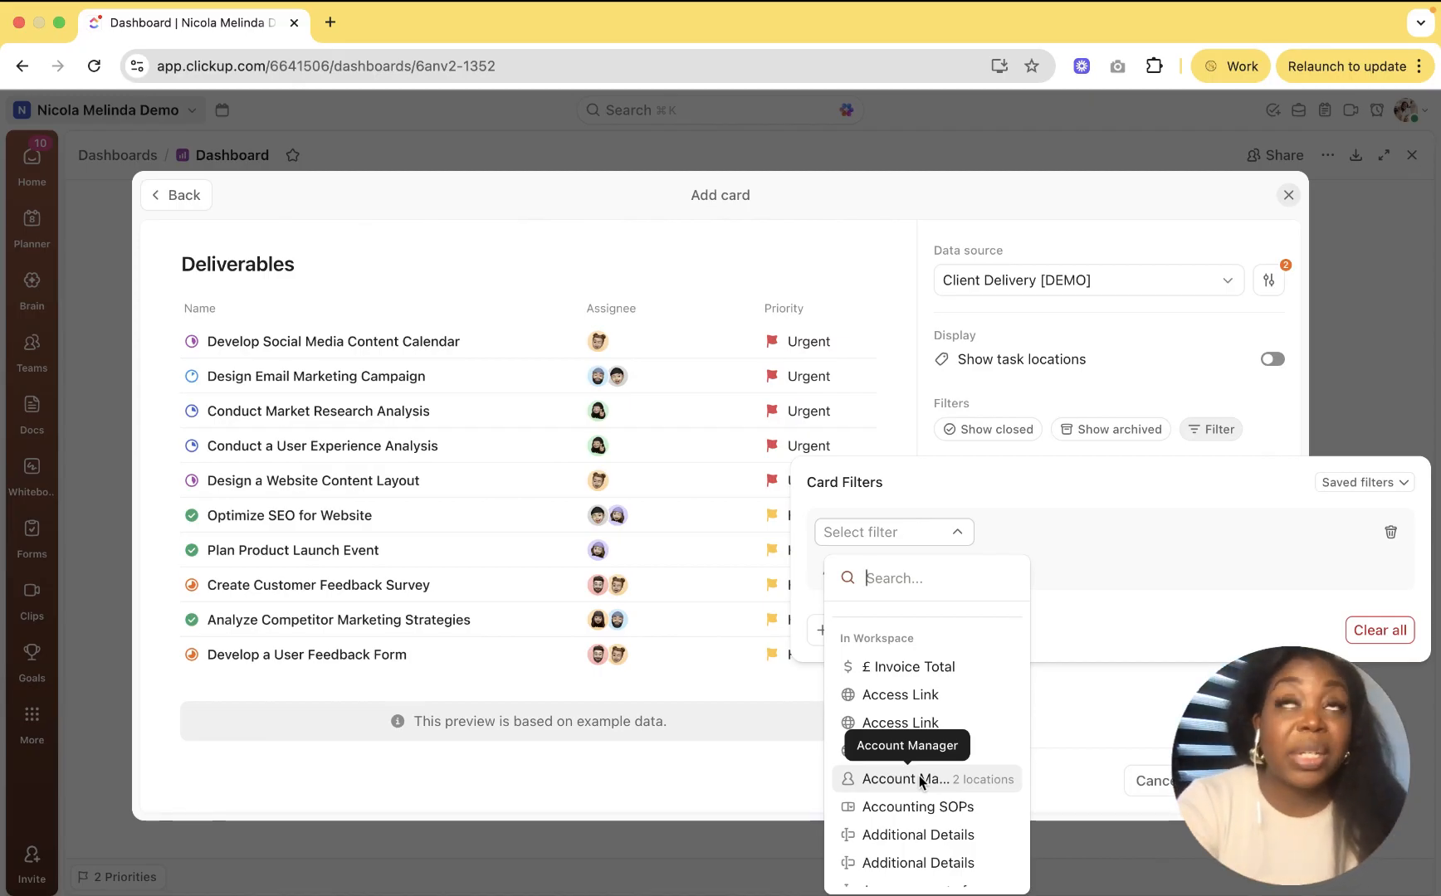
{"action": "type", "text": "Proje"}
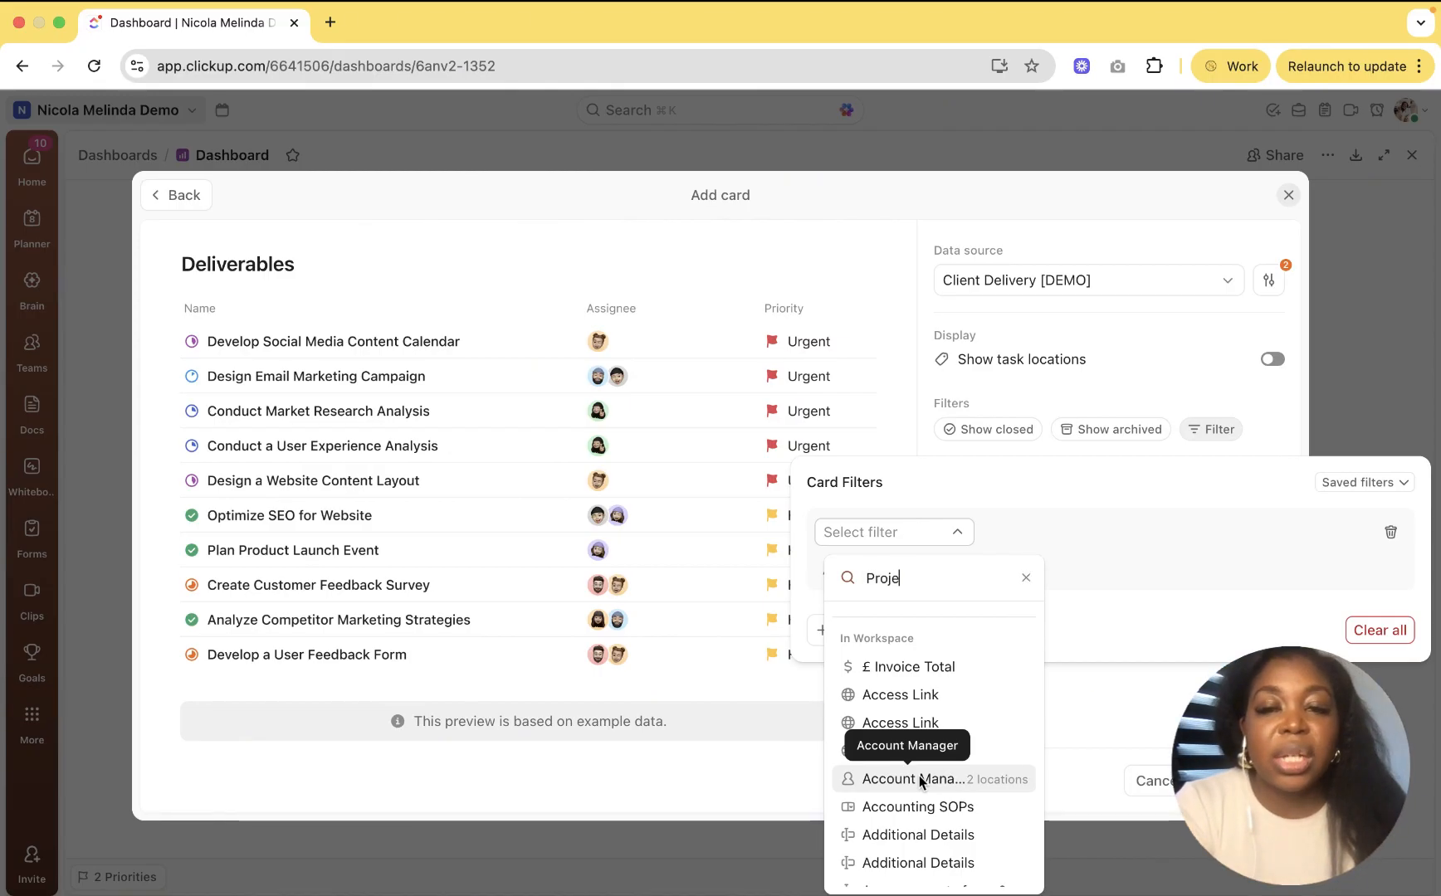
{"action": "type", "text": "ct"}
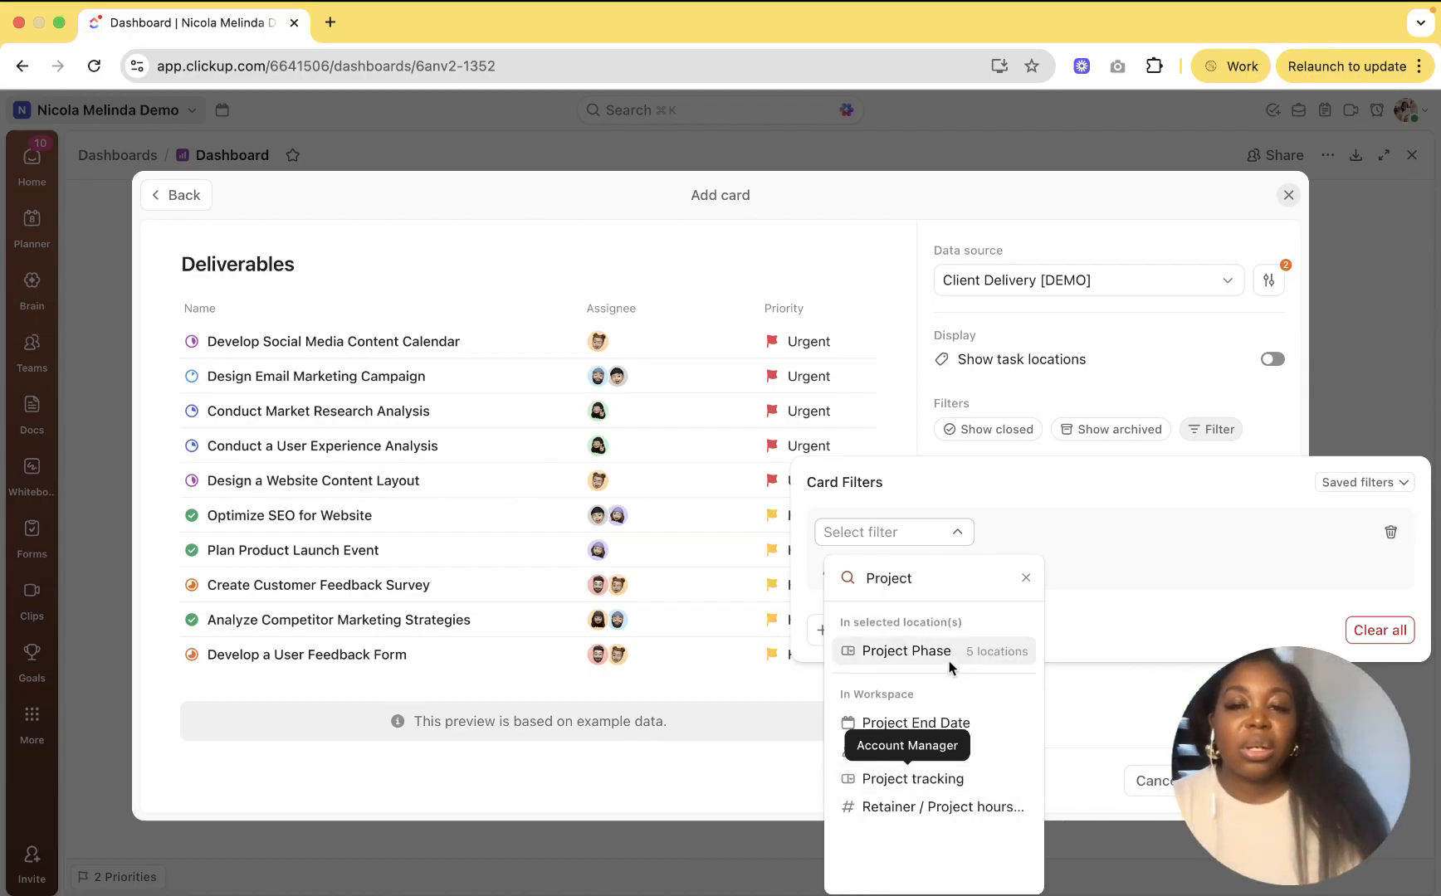
{"action": "left_click", "coordinate": [913, 648]}
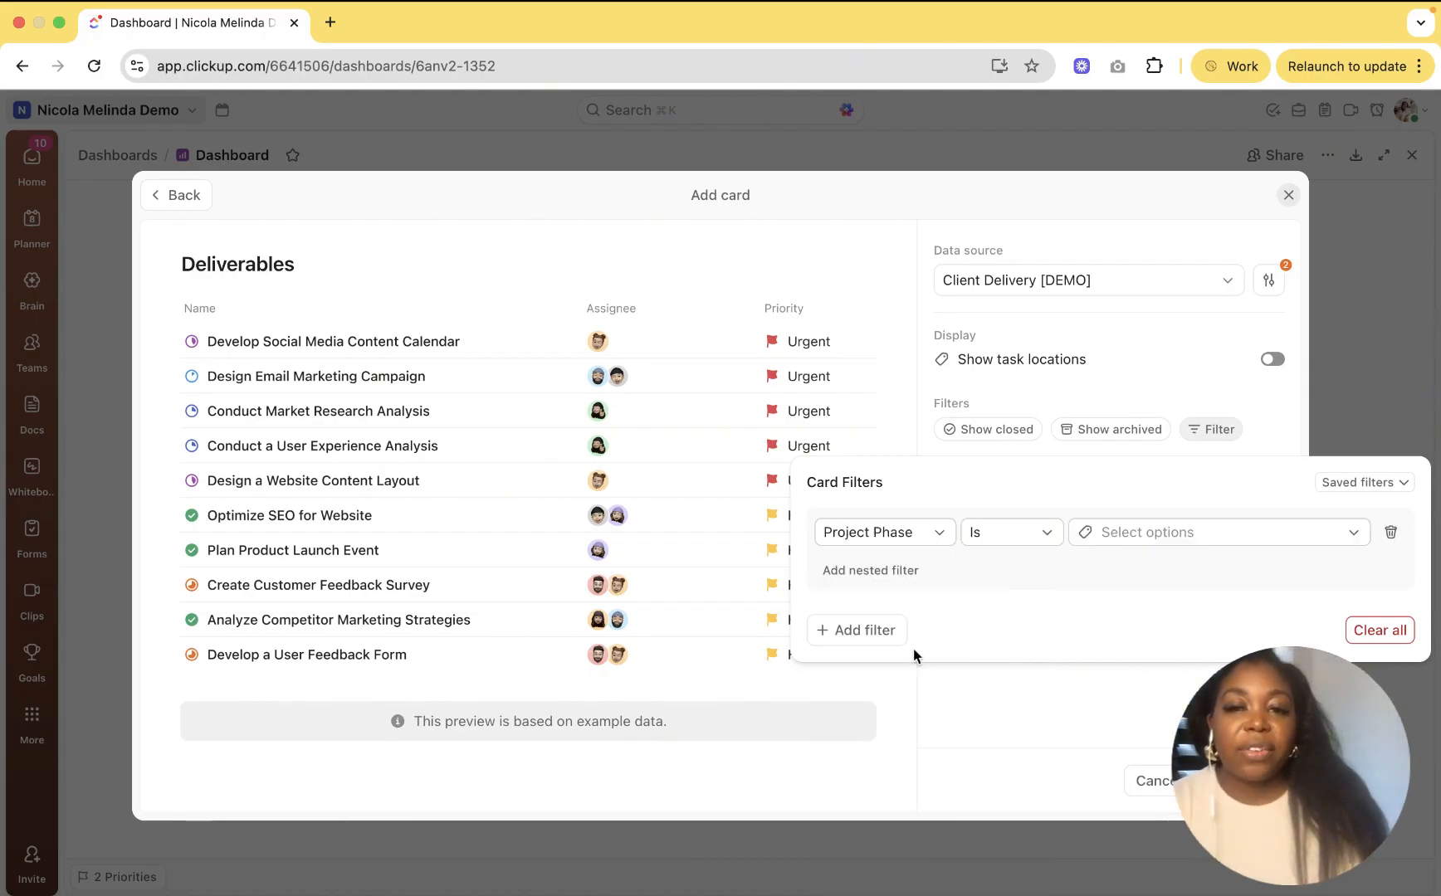
{"action": "left_click", "coordinate": [1037, 540]}
{"action": "left_click", "coordinate": [1019, 645]}
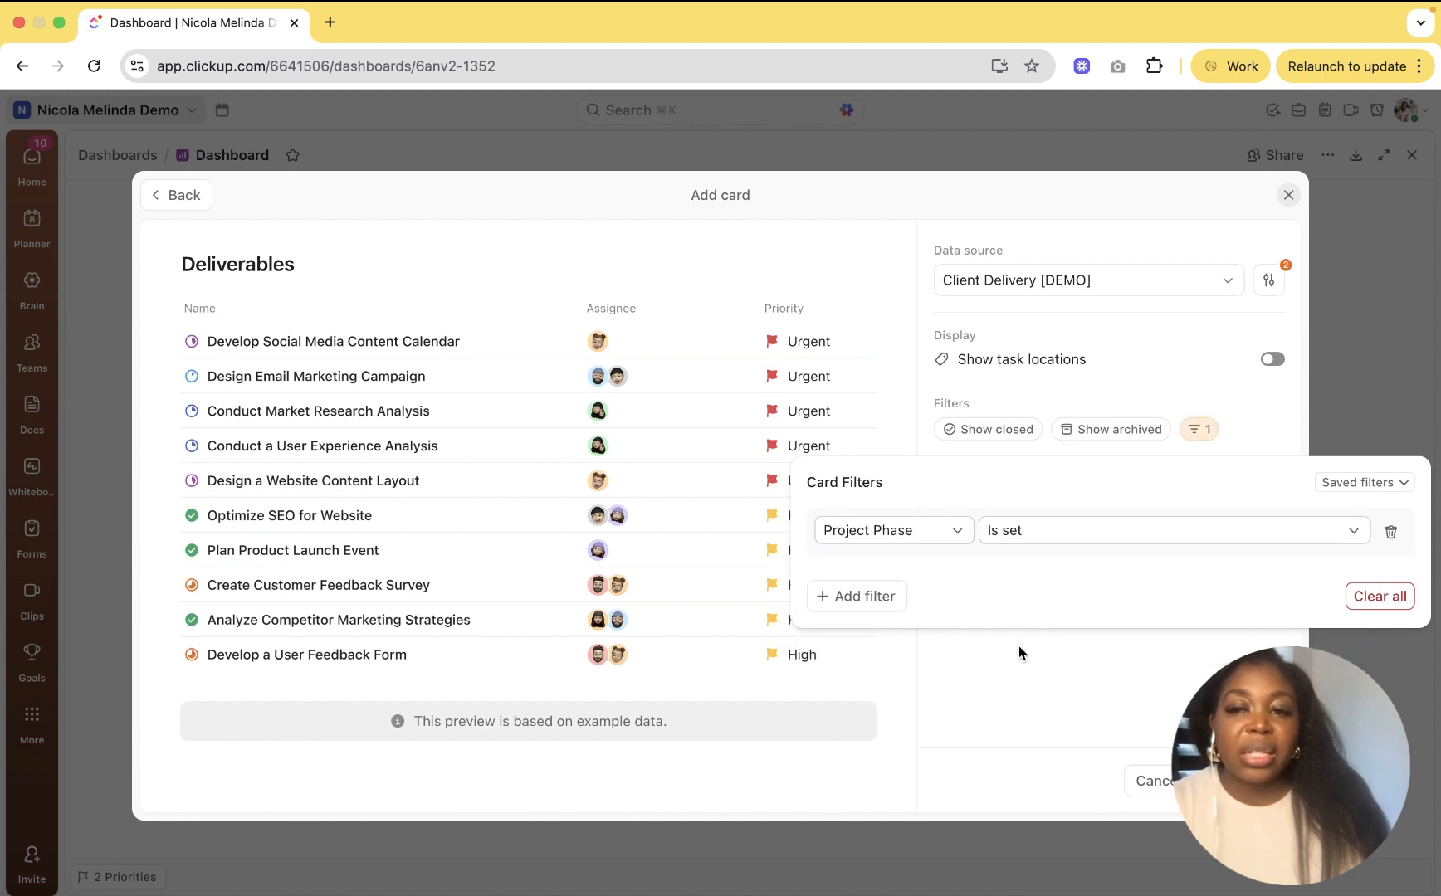
{"action": "left_click", "coordinate": [1169, 692]}
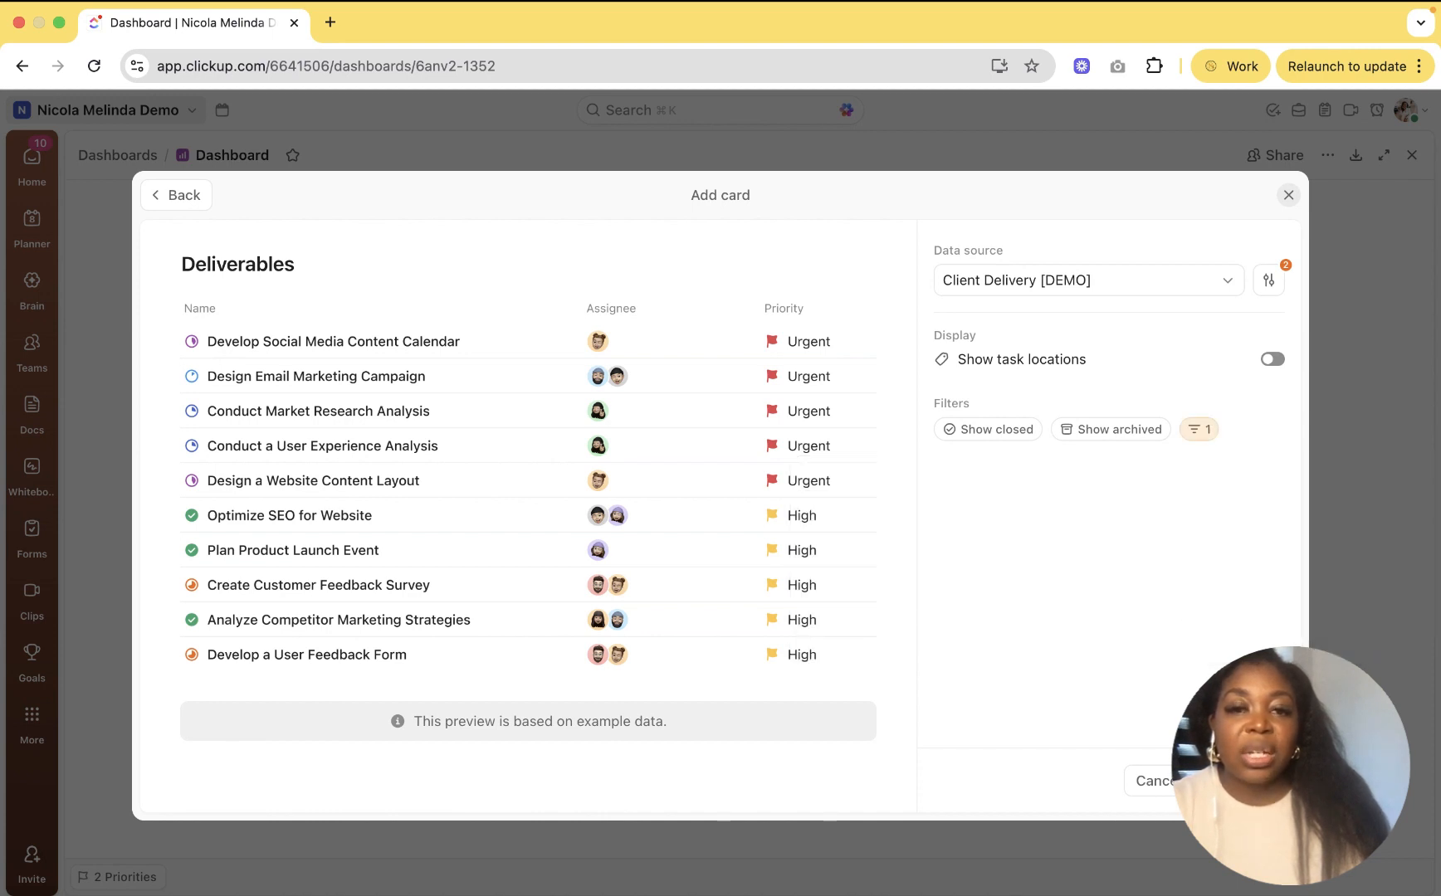
{"action": "left_click", "coordinate": [1244, 781]}
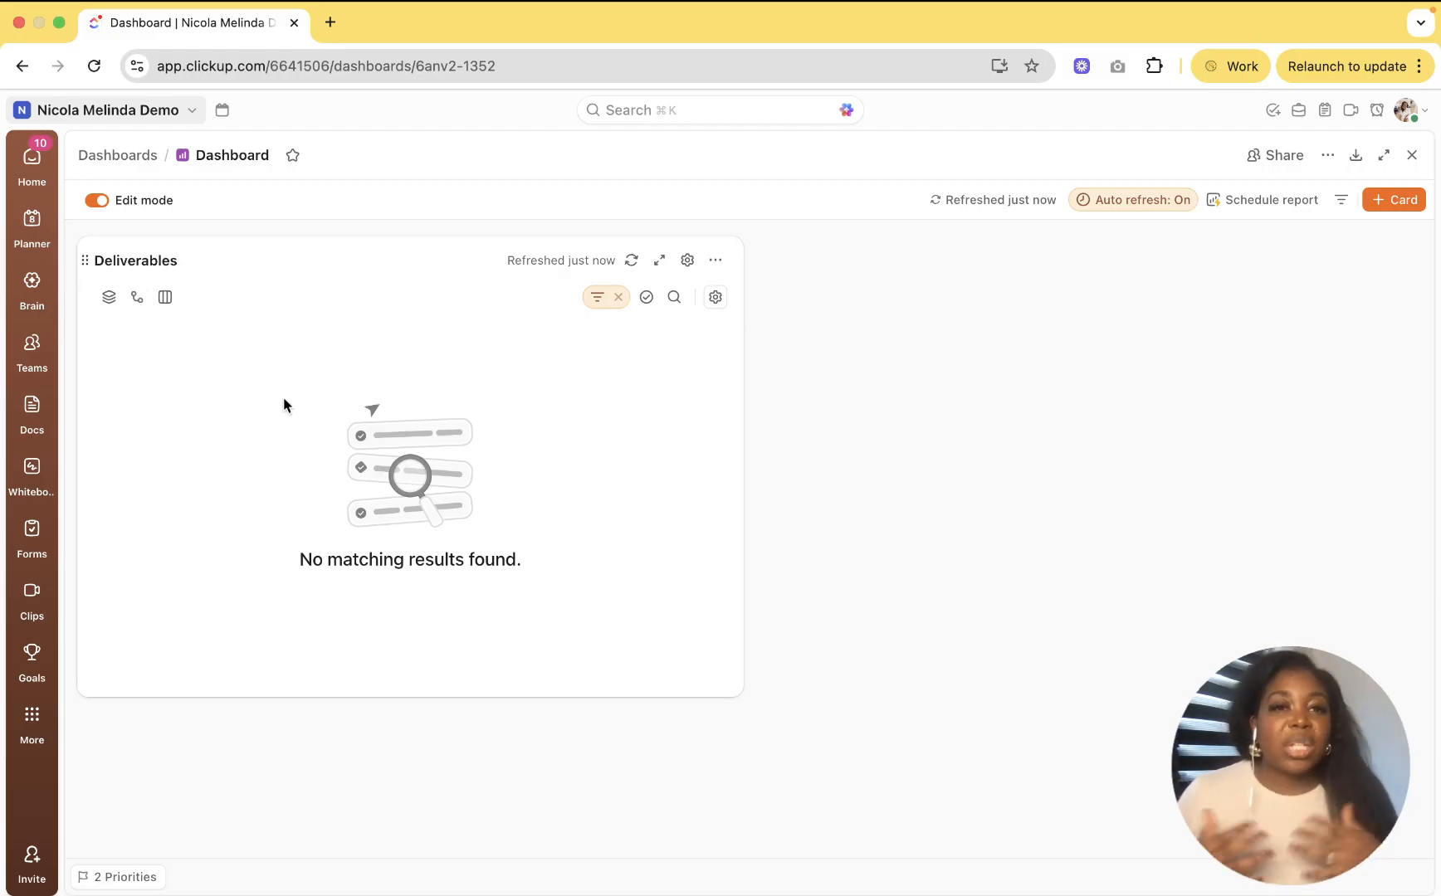
Step: Show the Deliverables card's subtasks as separate rows
{"action": "left_click", "coordinate": [137, 298]}
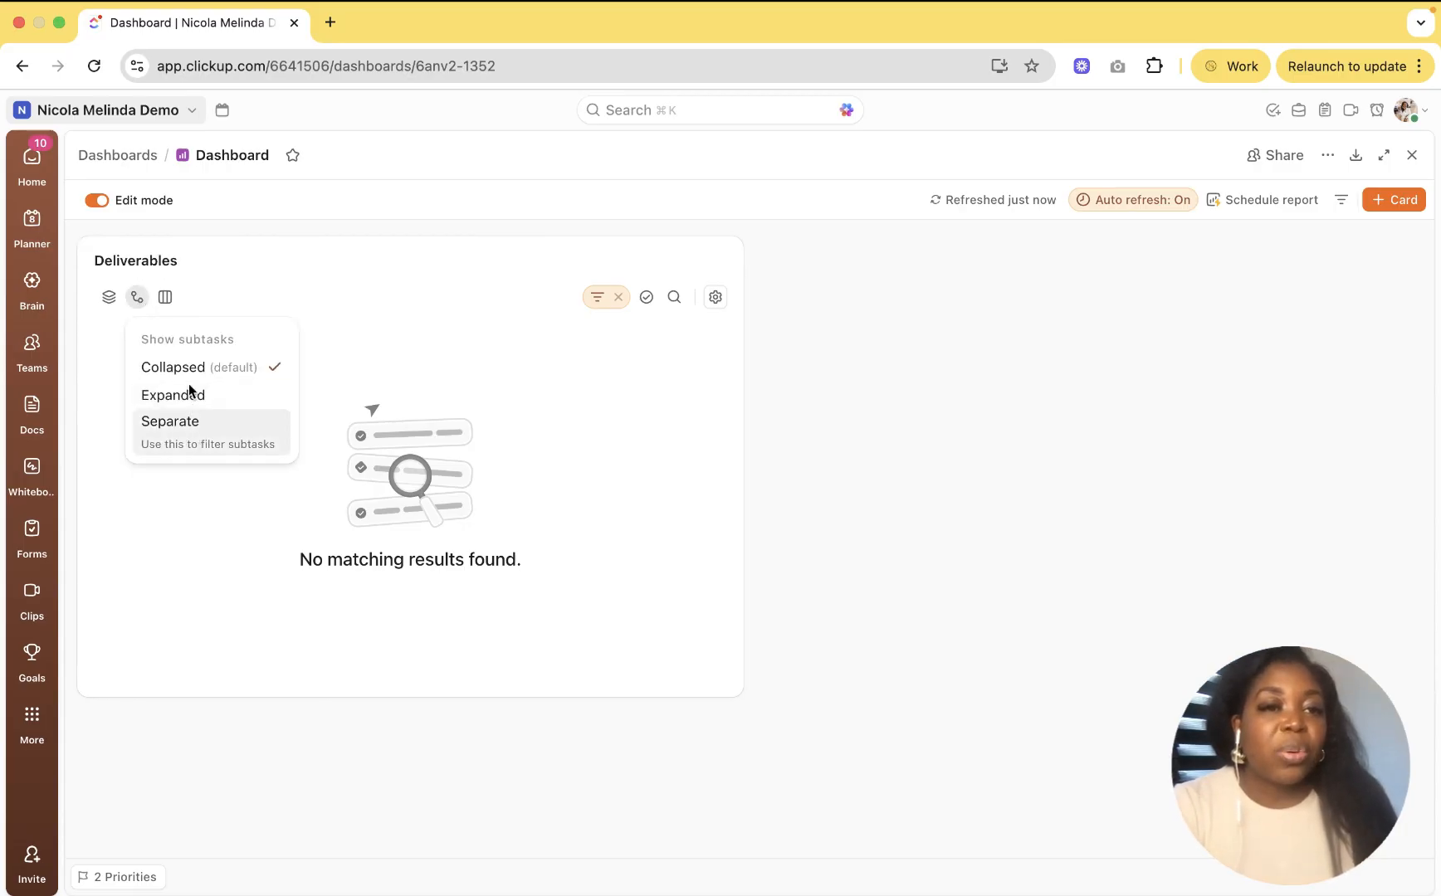
{"action": "left_click", "coordinate": [170, 421]}
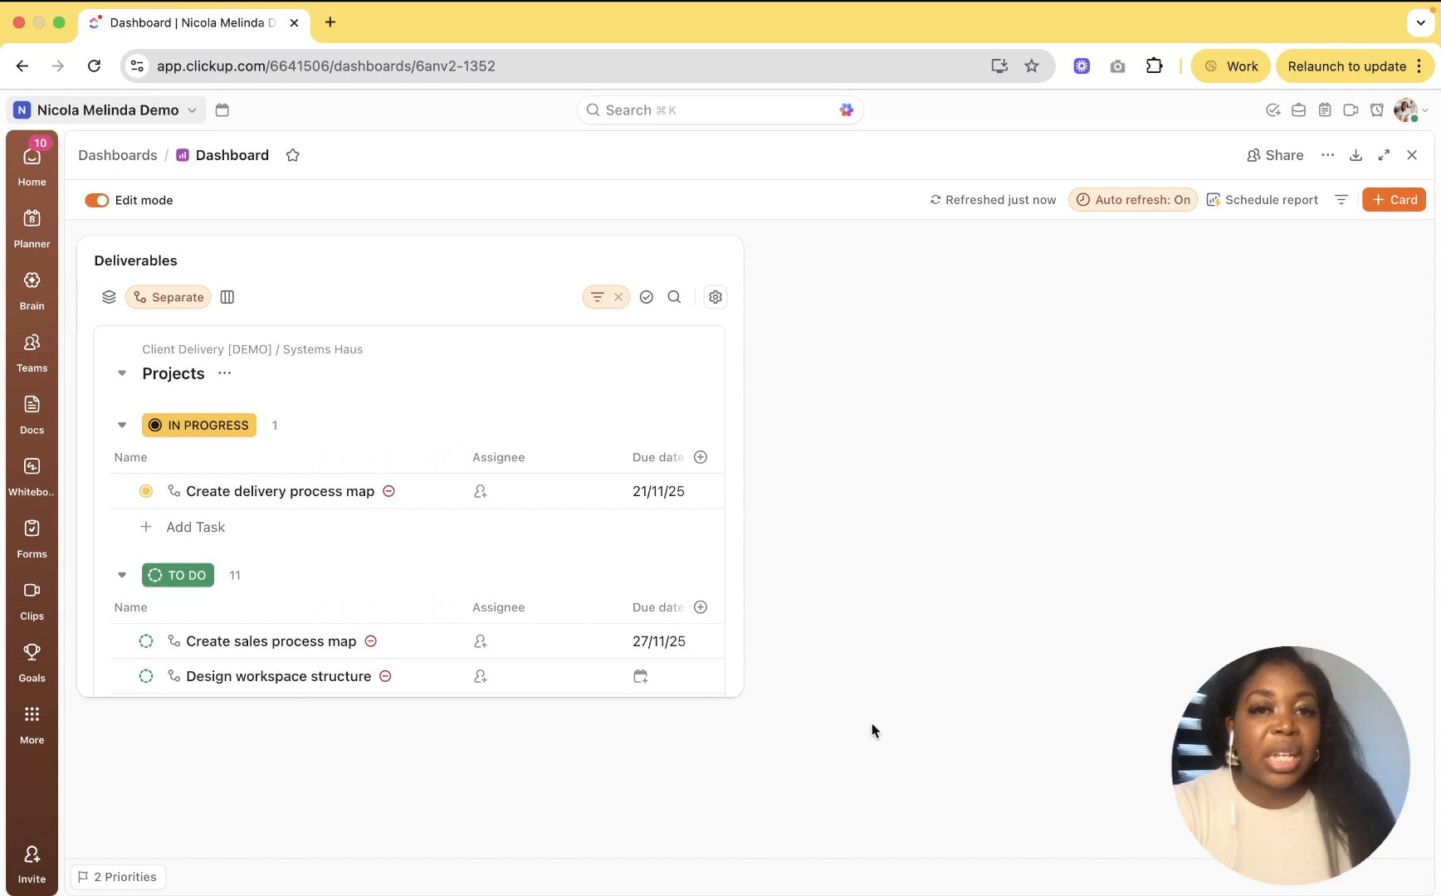
{"action": "scroll", "coordinate": [871, 723], "scroll_direction": "down", "scroll_amount": 1}
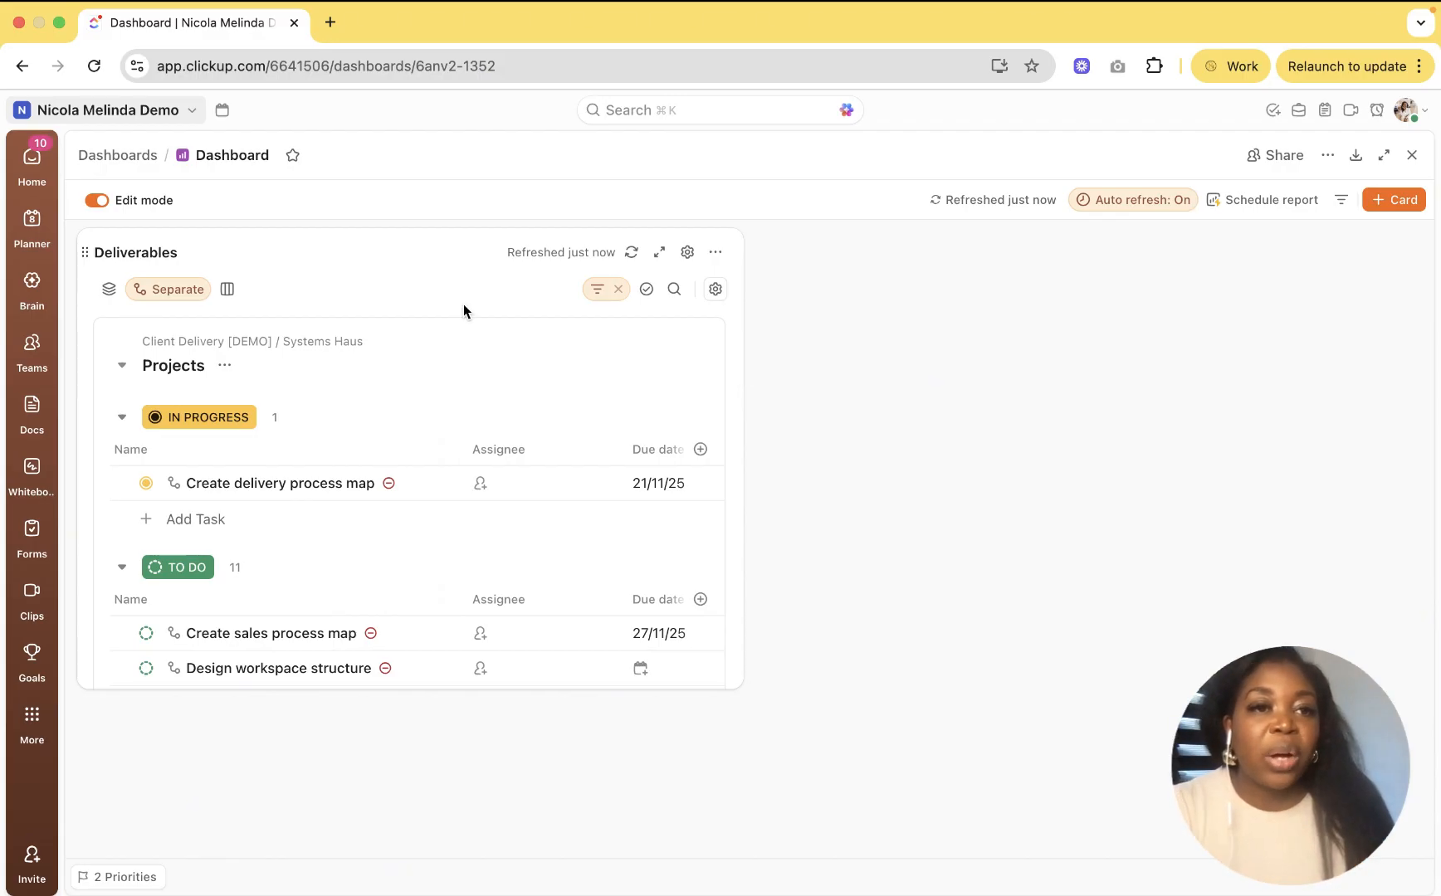
Step: Drop the List and Status grouping from Deliverables and widen the card
{"action": "left_click", "coordinate": [109, 289]}
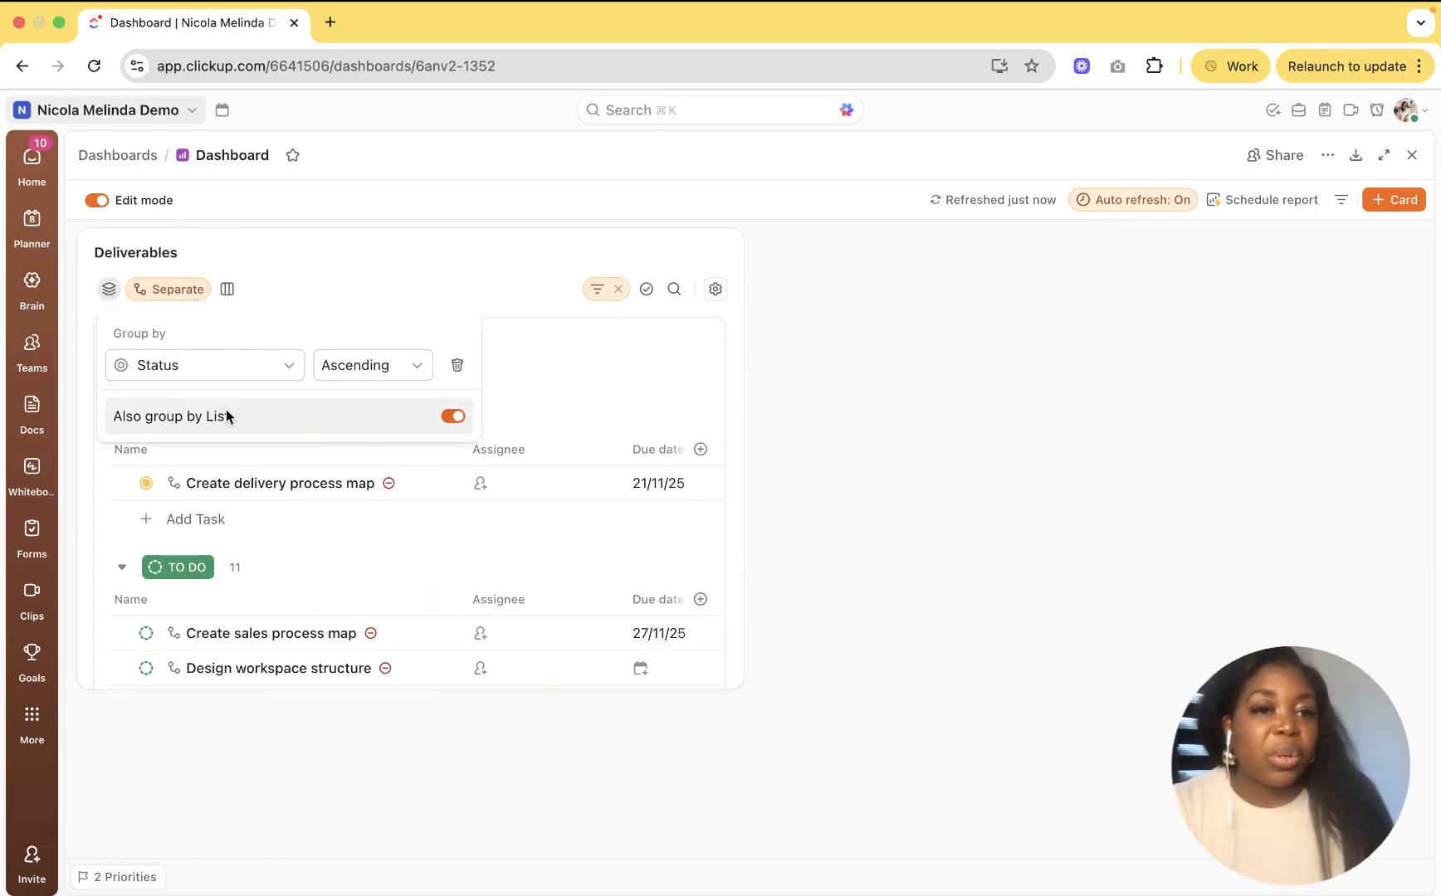
{"action": "left_click", "coordinate": [455, 416]}
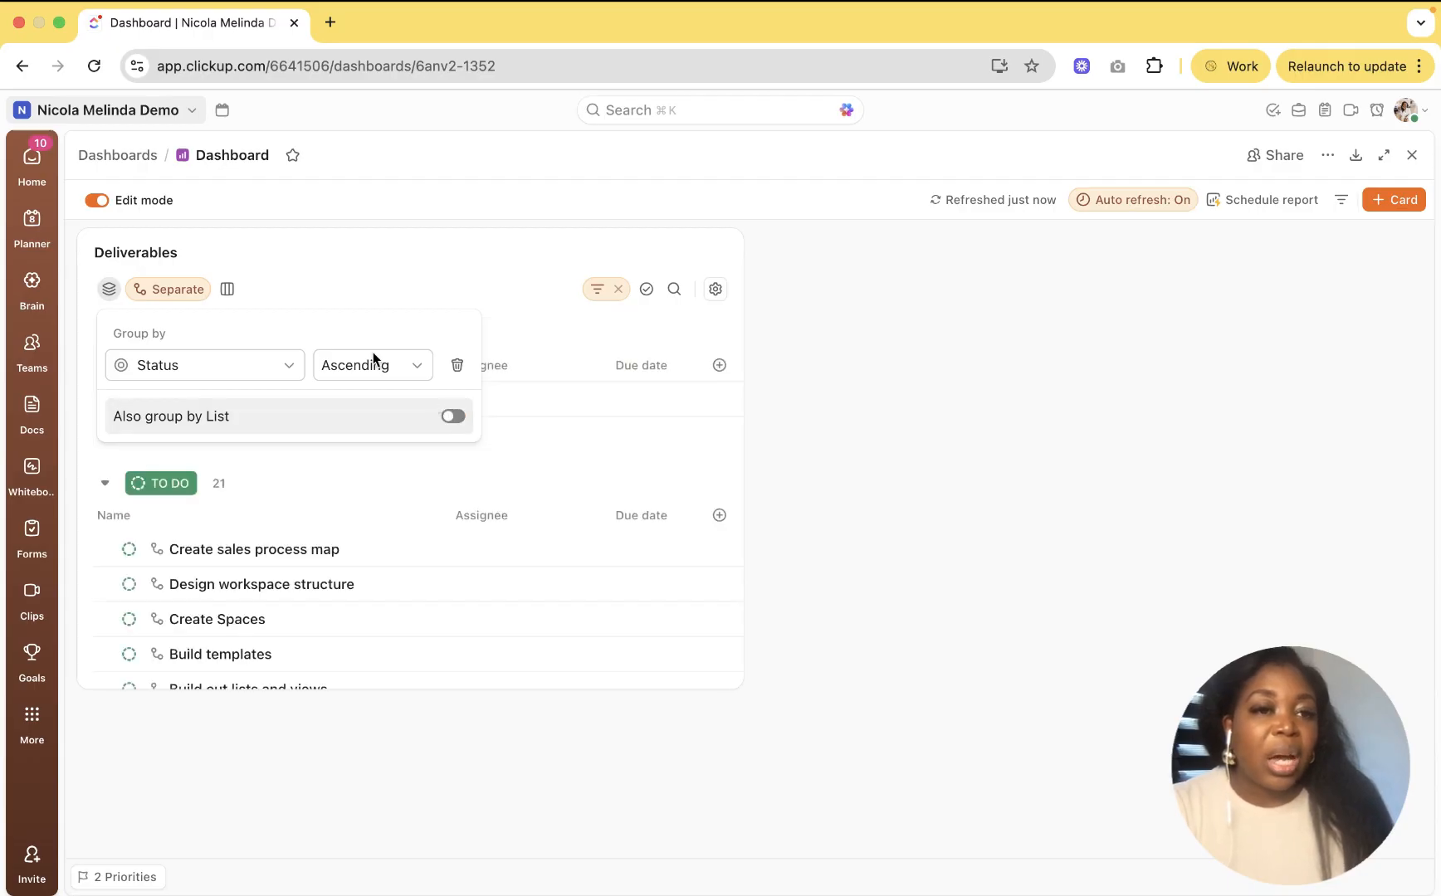
{"action": "left_click", "coordinate": [458, 365]}
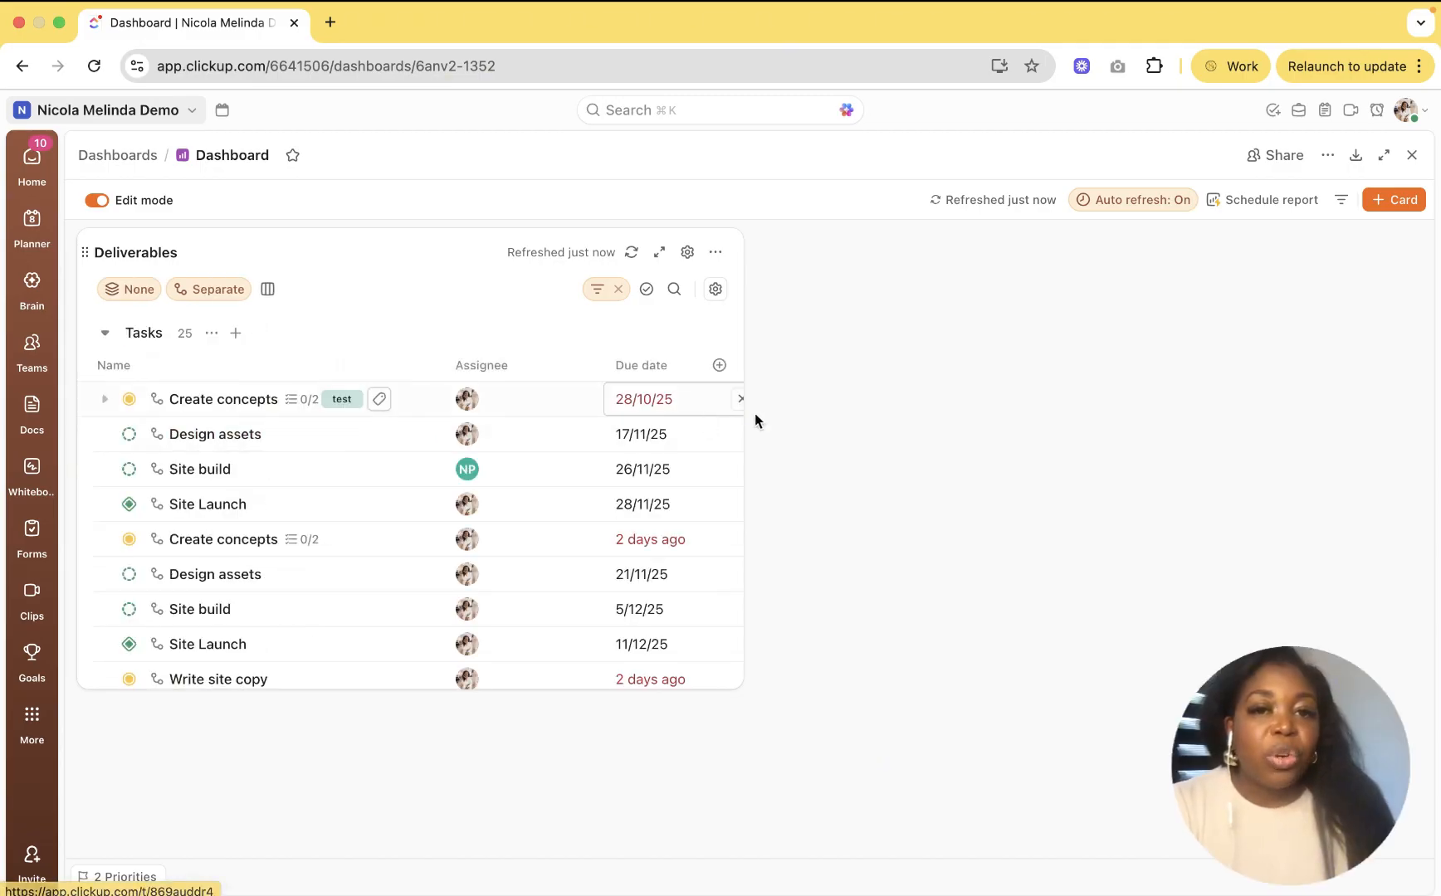
{"action": "left_click_drag", "start_coordinate": [743, 412], "coordinate": [1109, 419]}
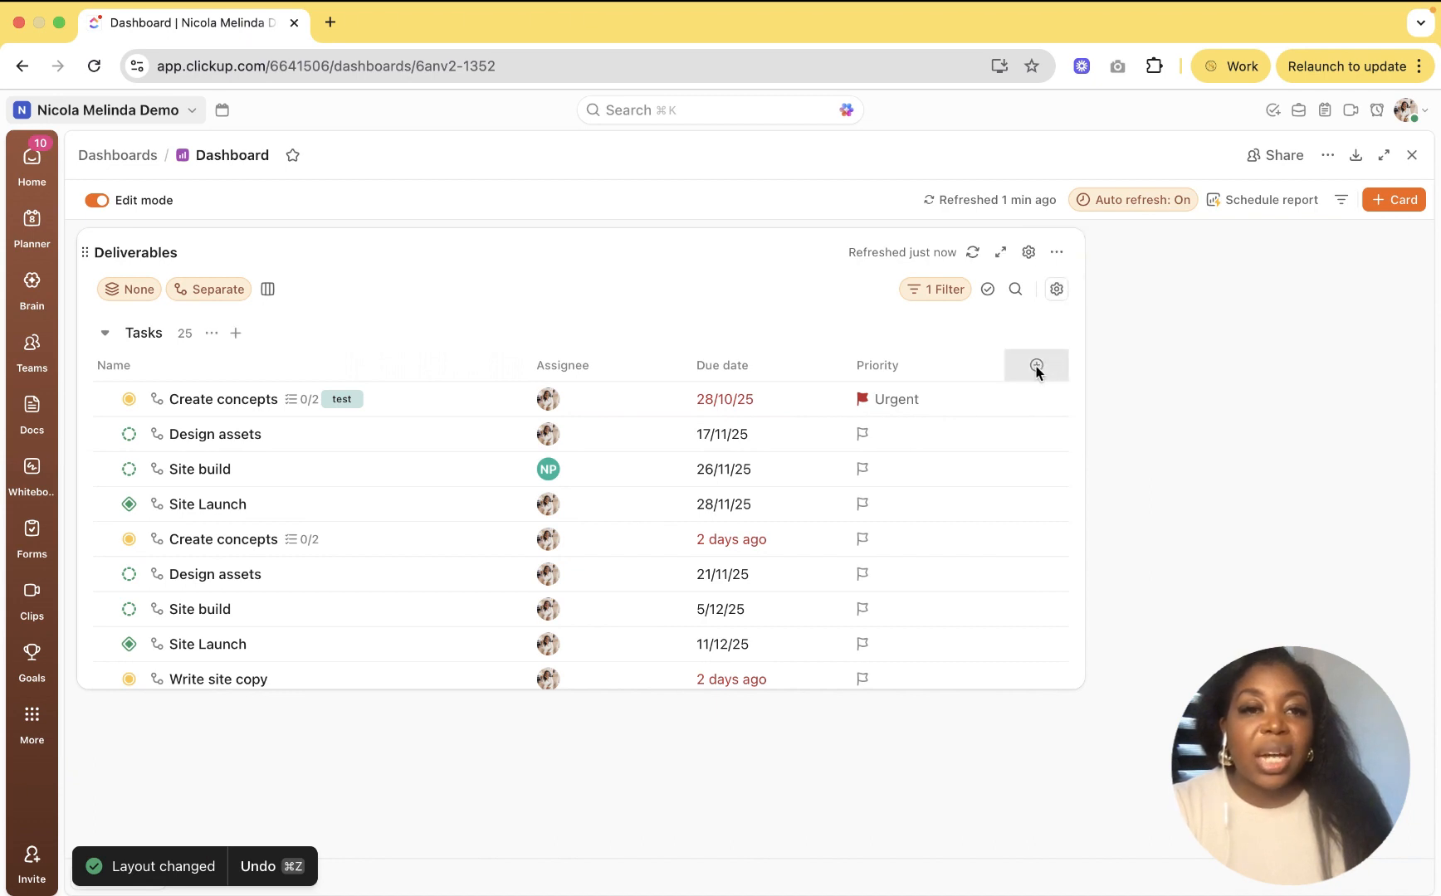
Step: Add a Status column to the Deliverables card
{"action": "left_click", "coordinate": [1038, 368]}
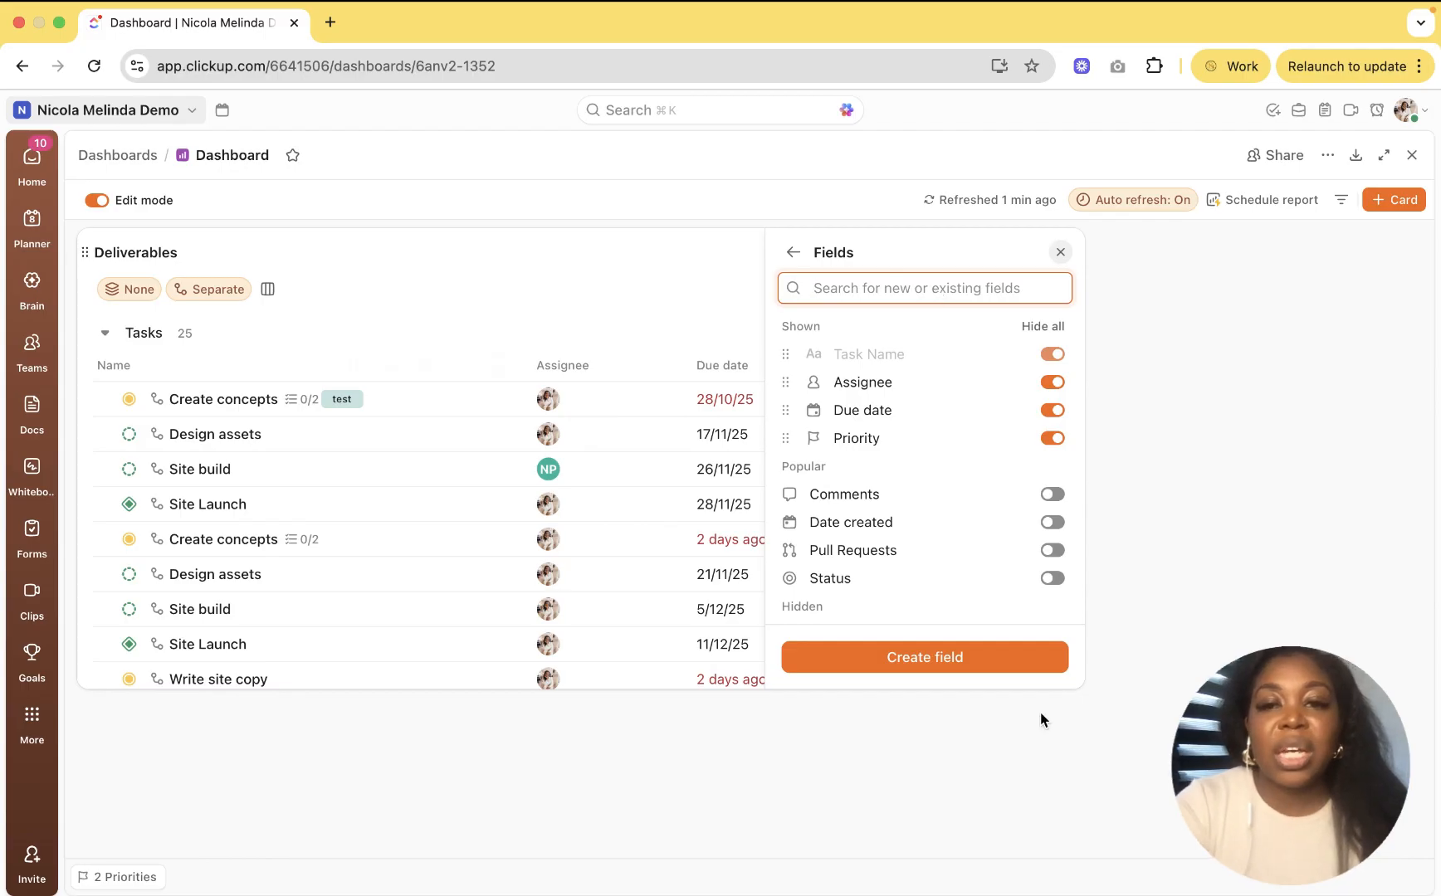
{"action": "left_click", "coordinate": [1050, 579]}
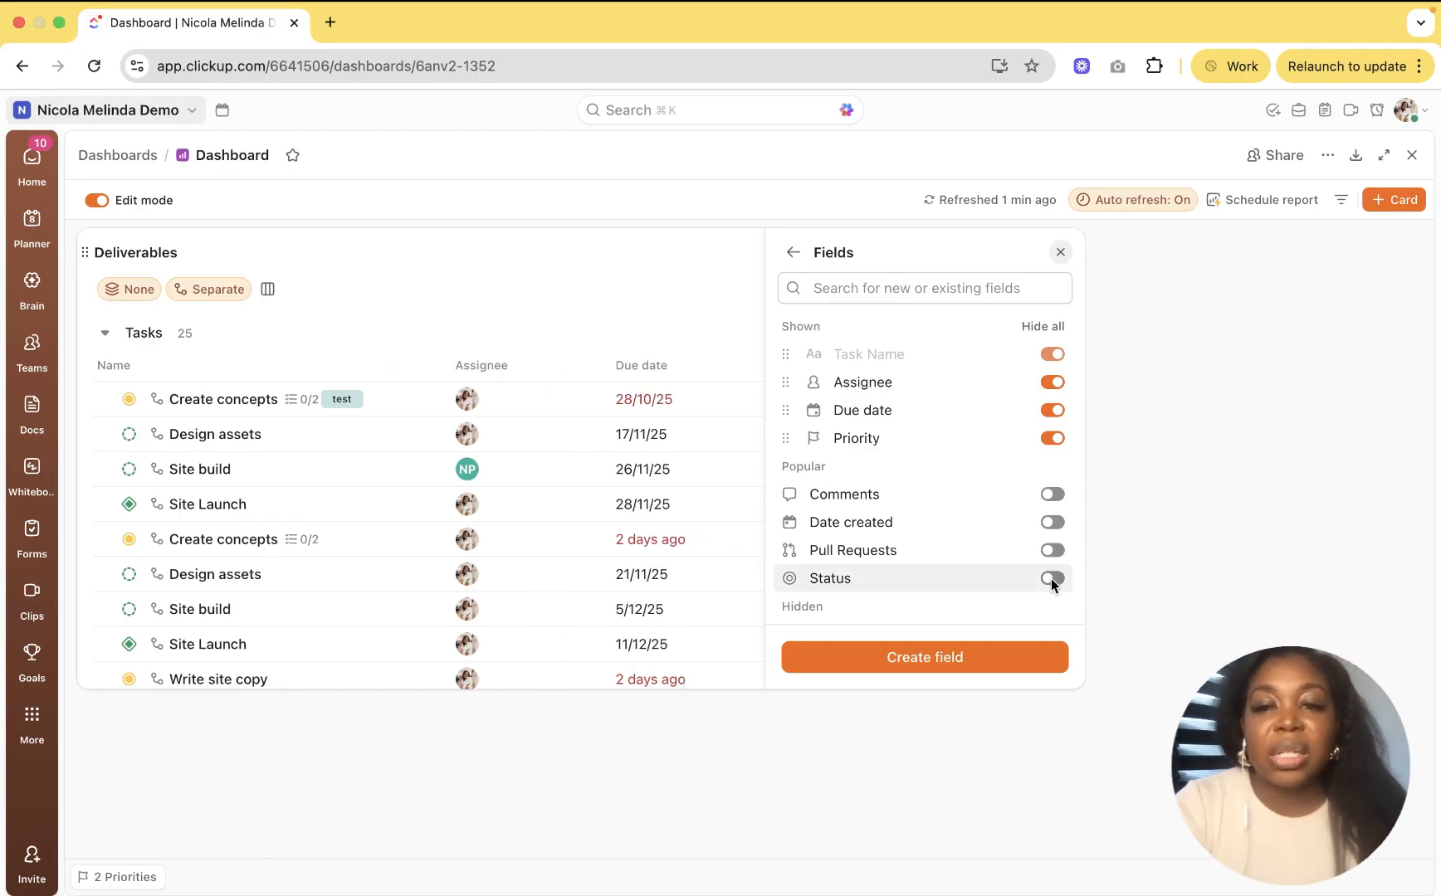
{"action": "left_click", "coordinate": [696, 286]}
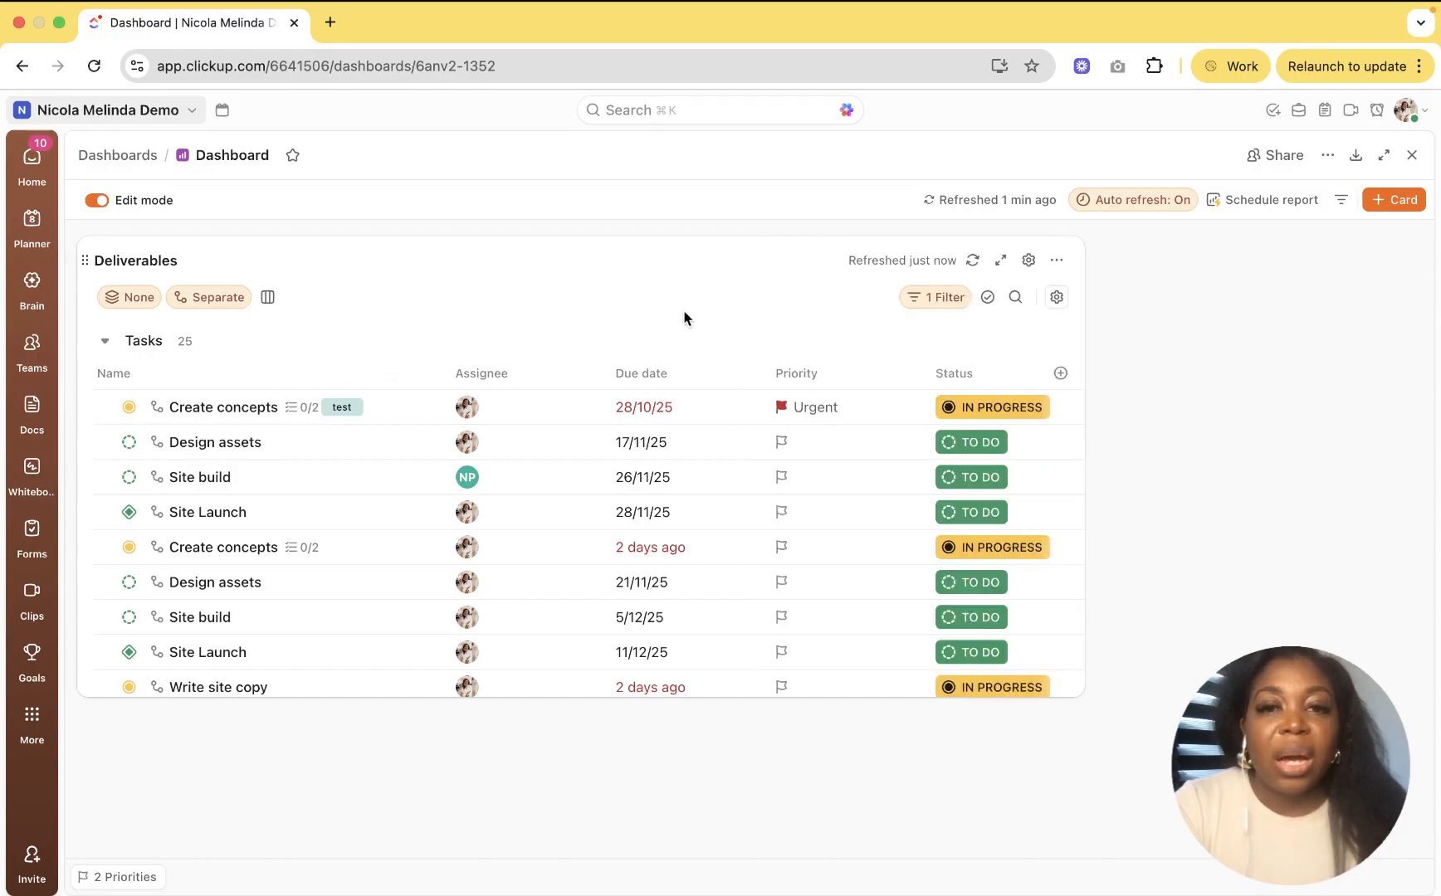
Step: Turn on task locations and subtask parent names in the card's view settings
{"action": "left_click", "coordinate": [1057, 298]}
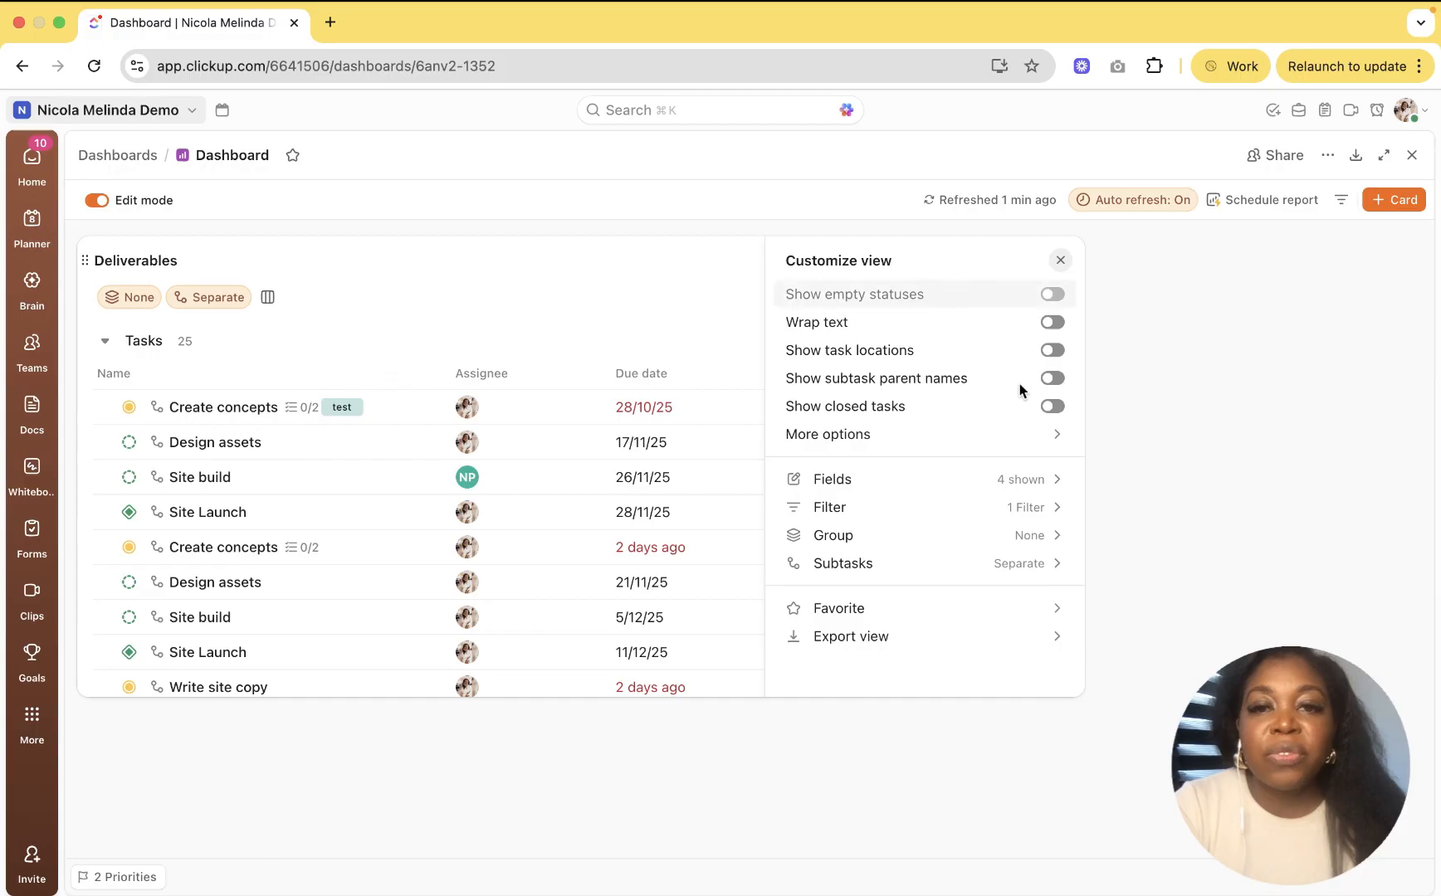
{"action": "left_click", "coordinate": [1052, 351]}
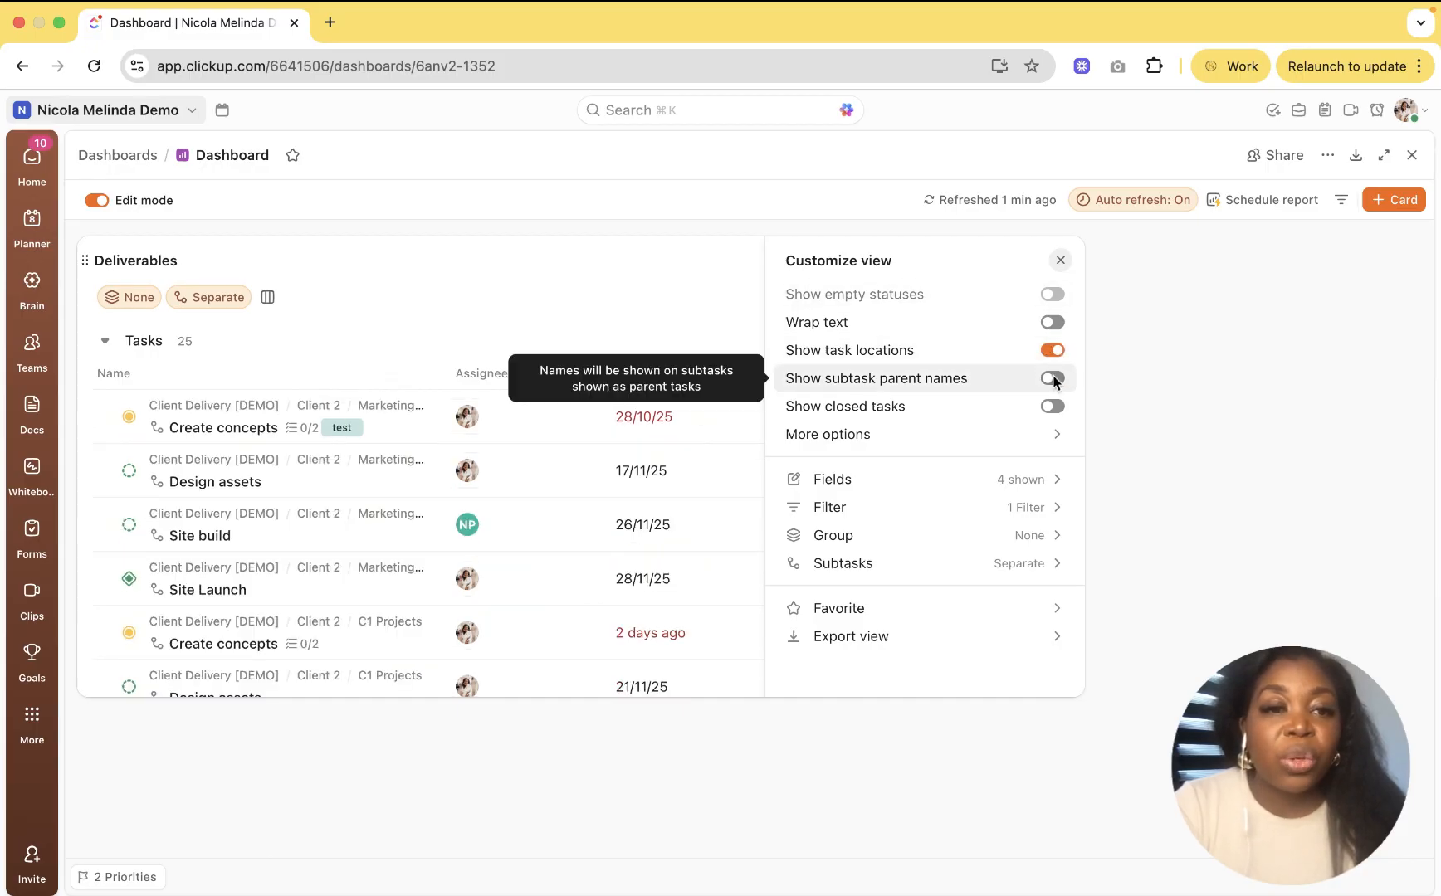
{"action": "left_click", "coordinate": [1052, 380]}
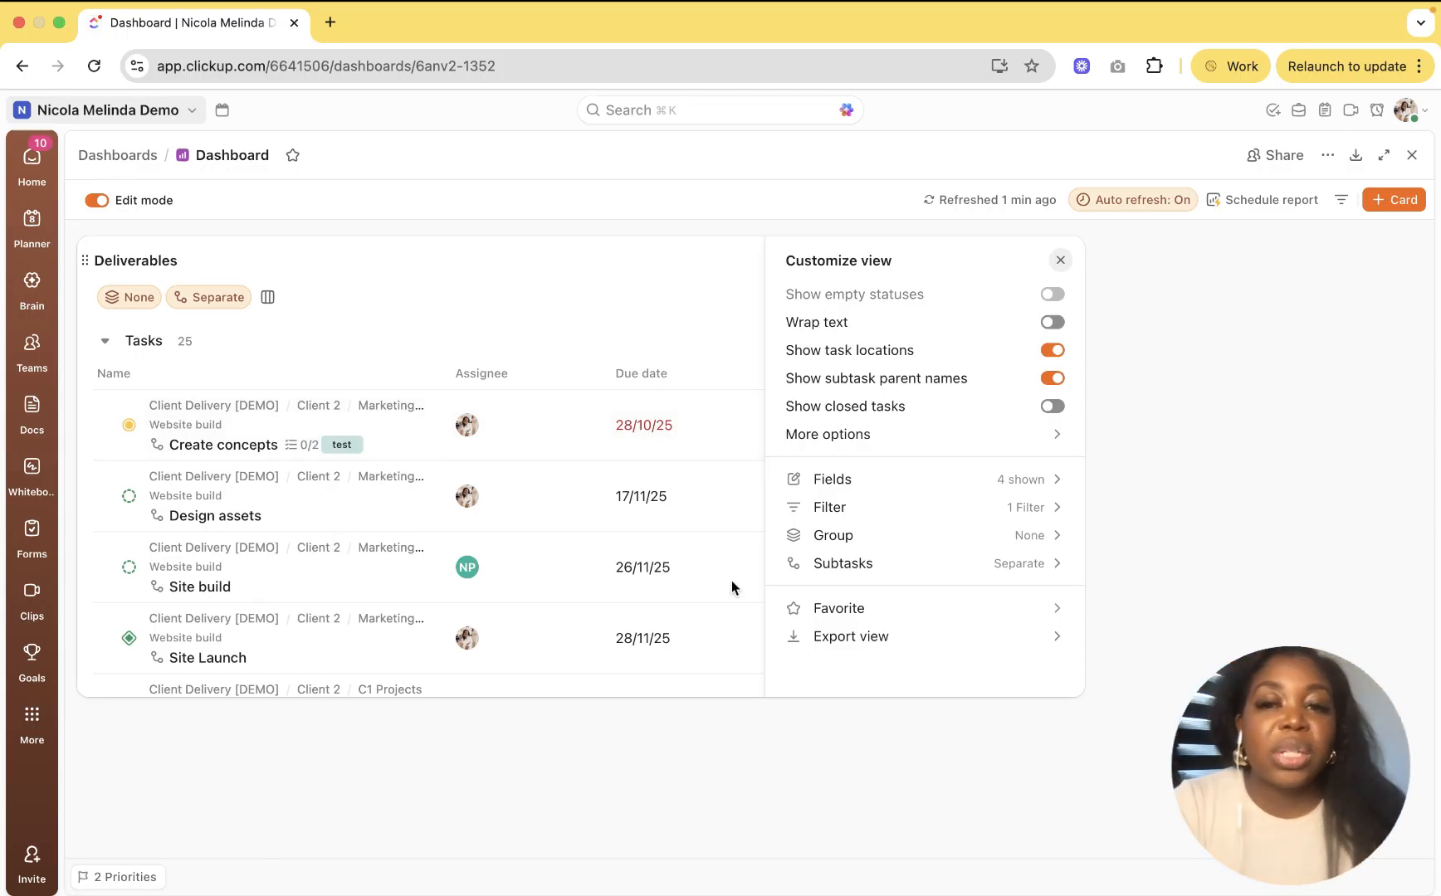
Step: Add a second Deliverables filter, Tags is not set, leaving 24 tasks
{"action": "left_click", "coordinate": [1058, 508]}
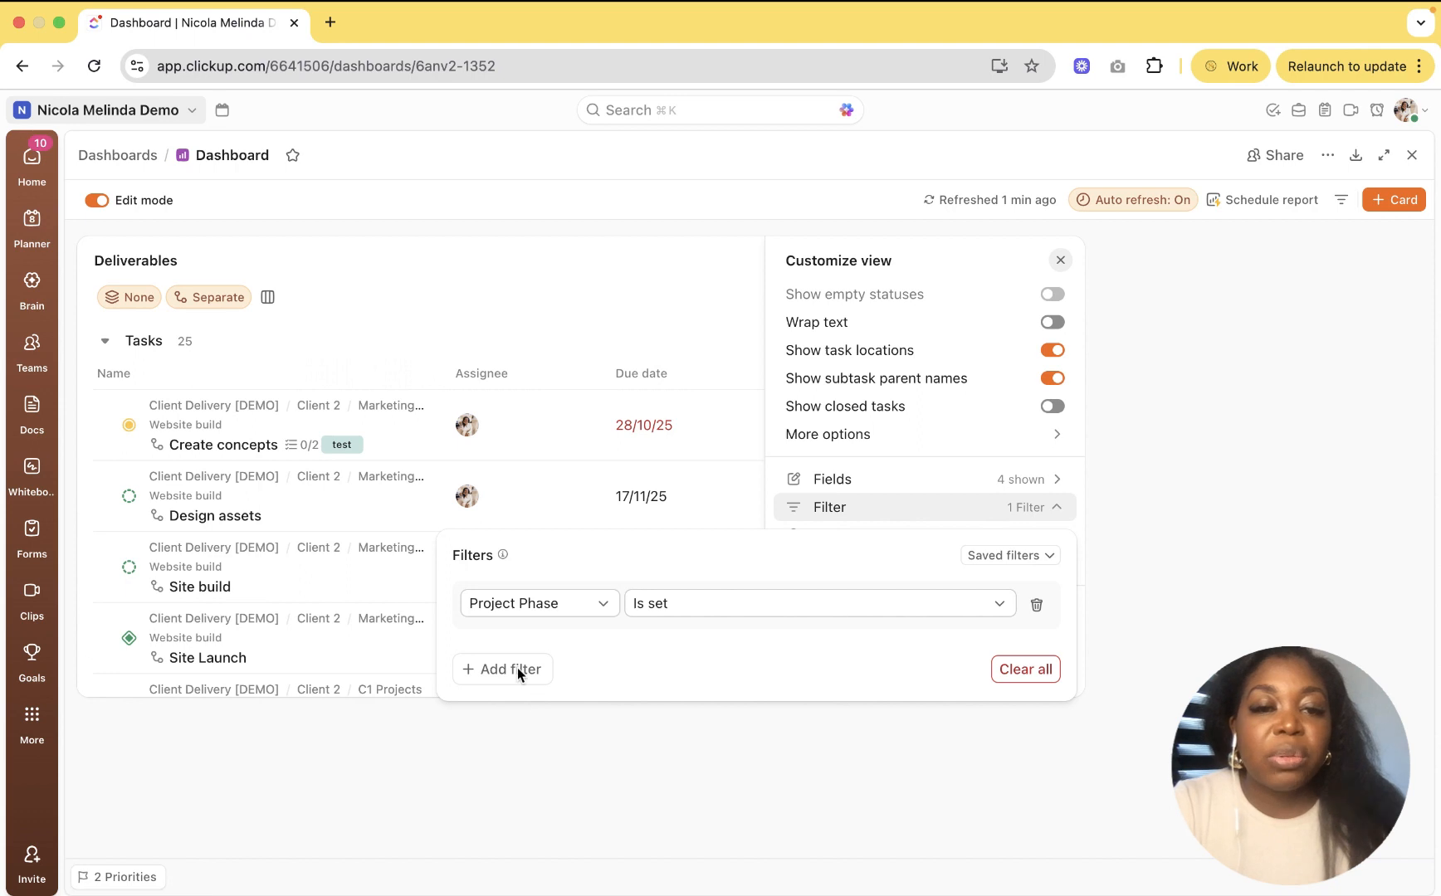
{"action": "left_click", "coordinate": [541, 670]}
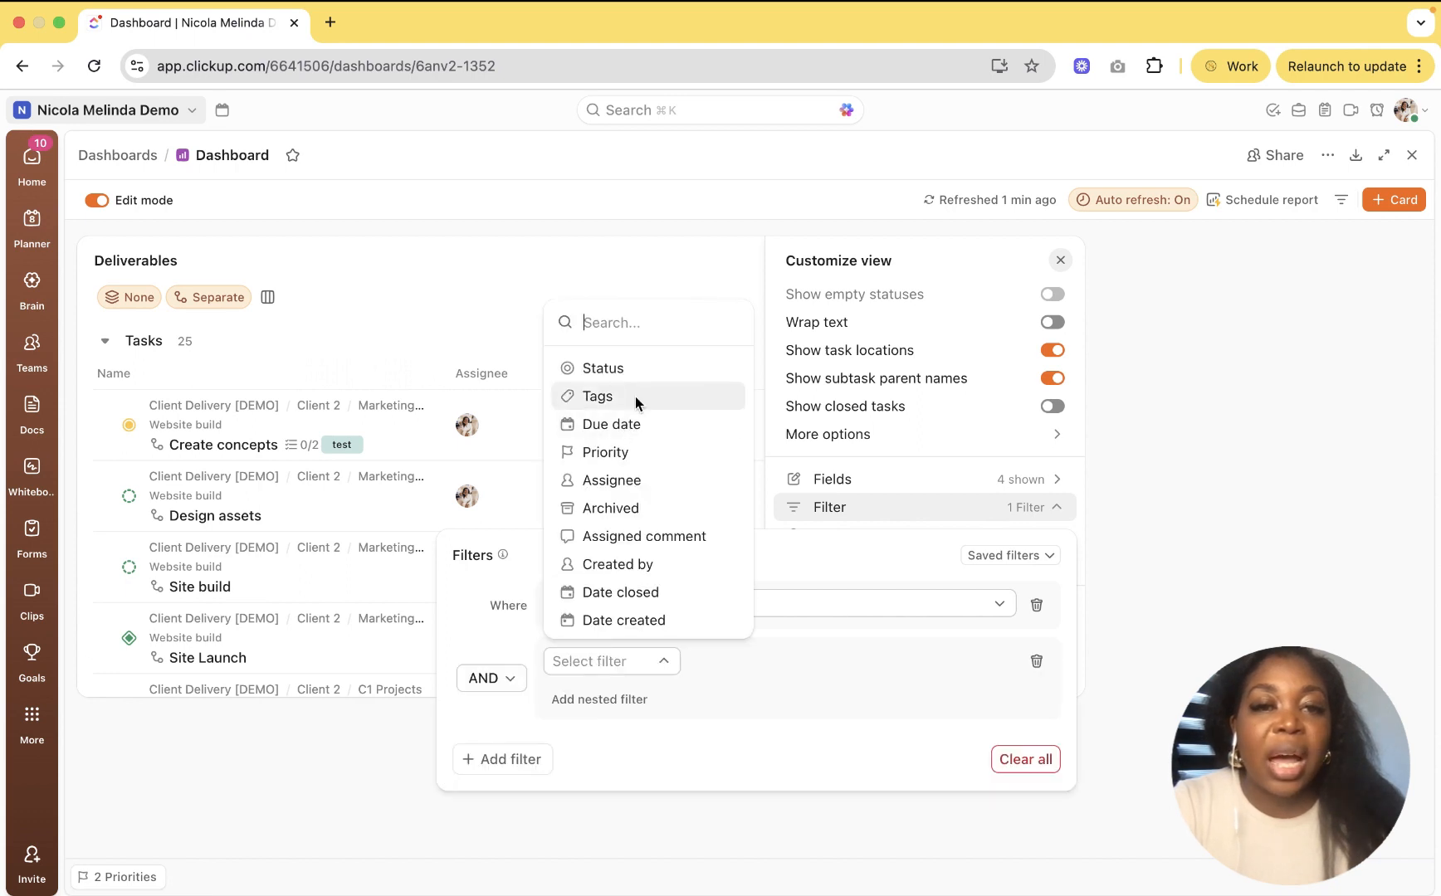
{"action": "left_click", "coordinate": [614, 396]}
{"action": "left_click", "coordinate": [724, 662]}
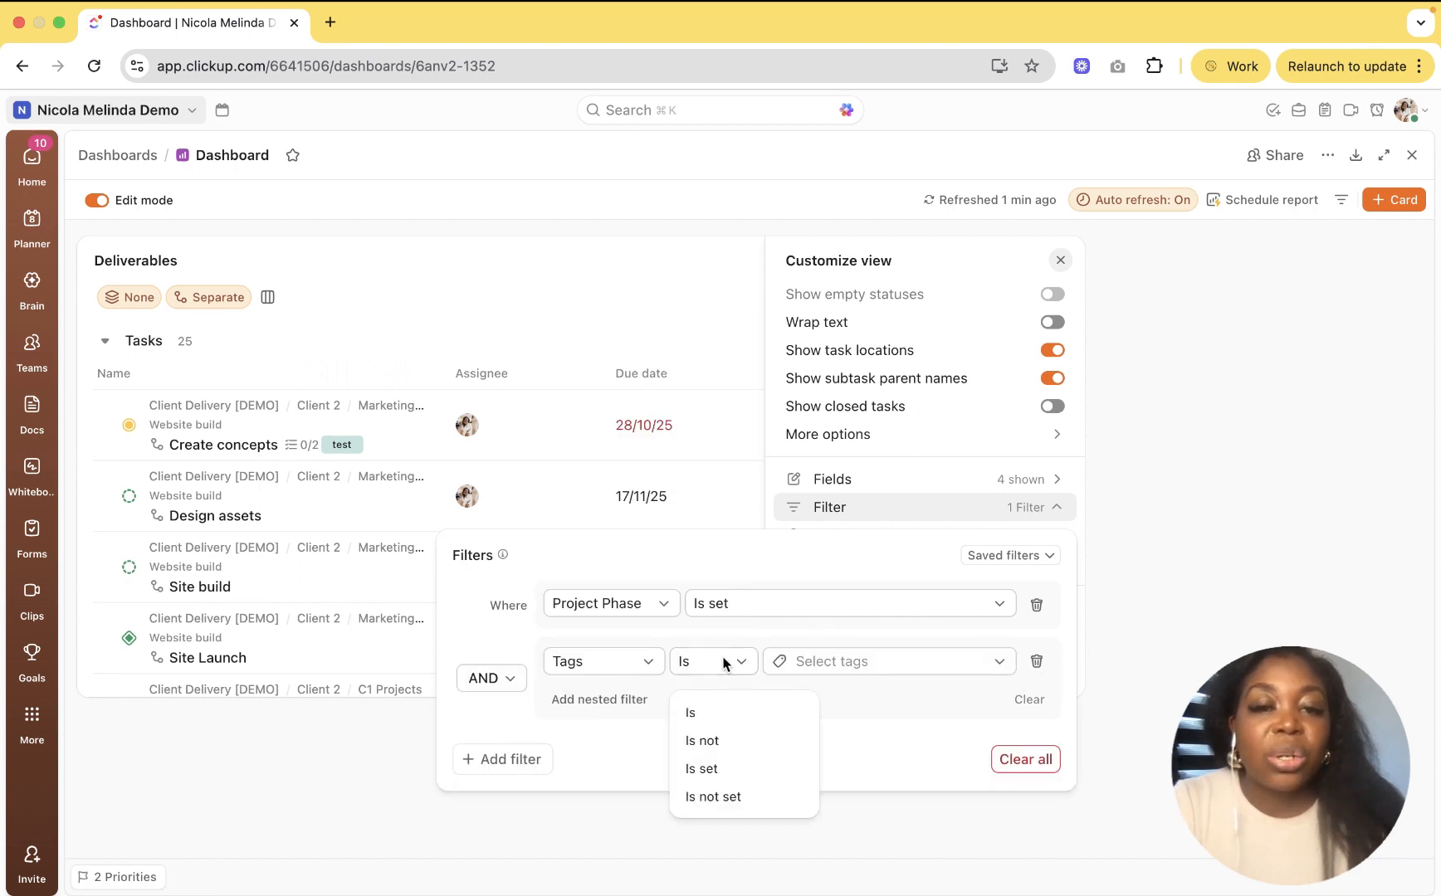
{"action": "left_click", "coordinate": [726, 798]}
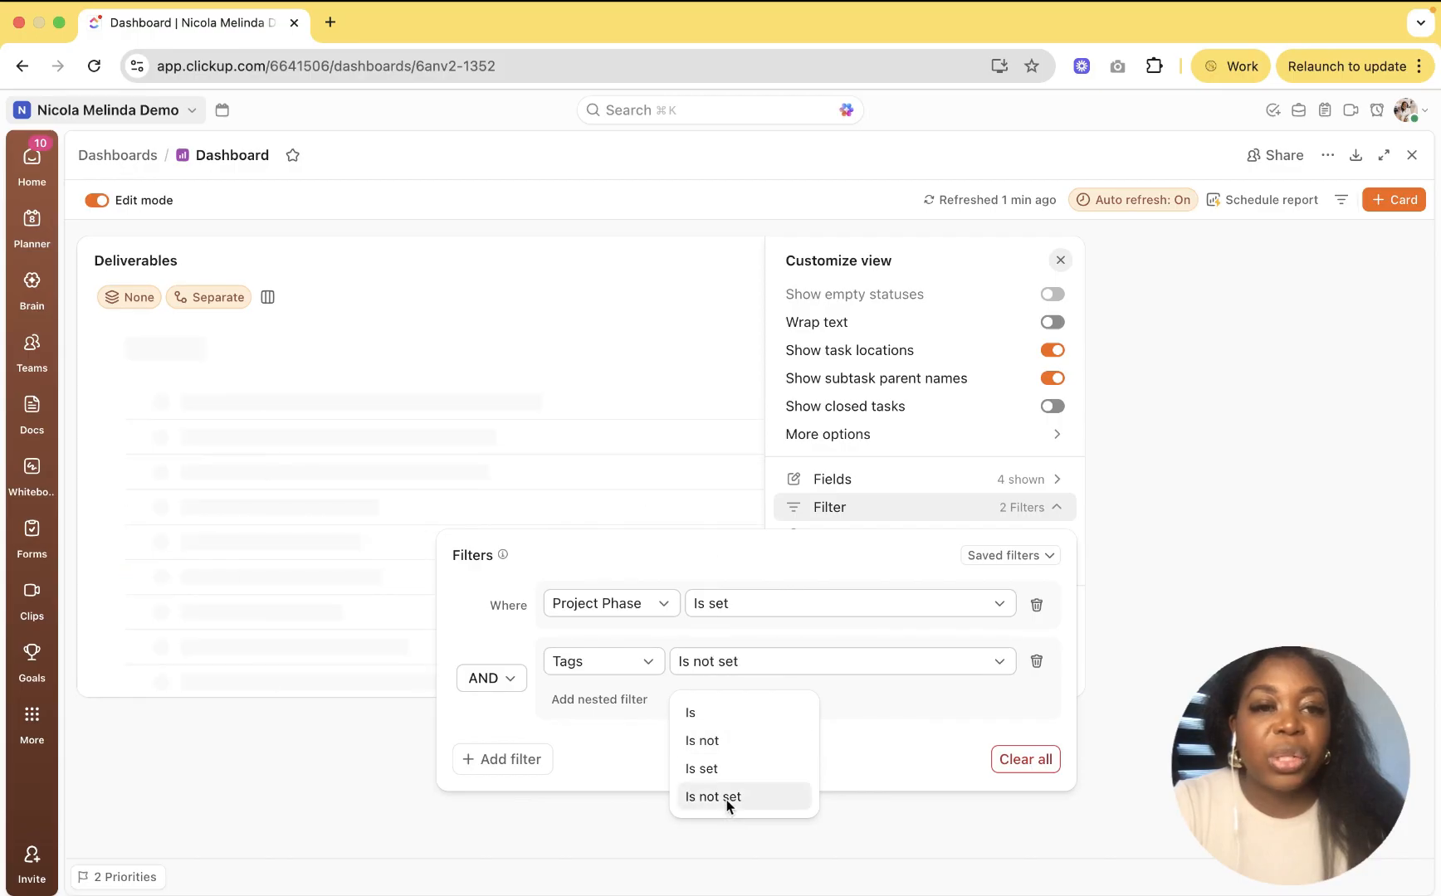
{"action": "left_click", "coordinate": [689, 278]}
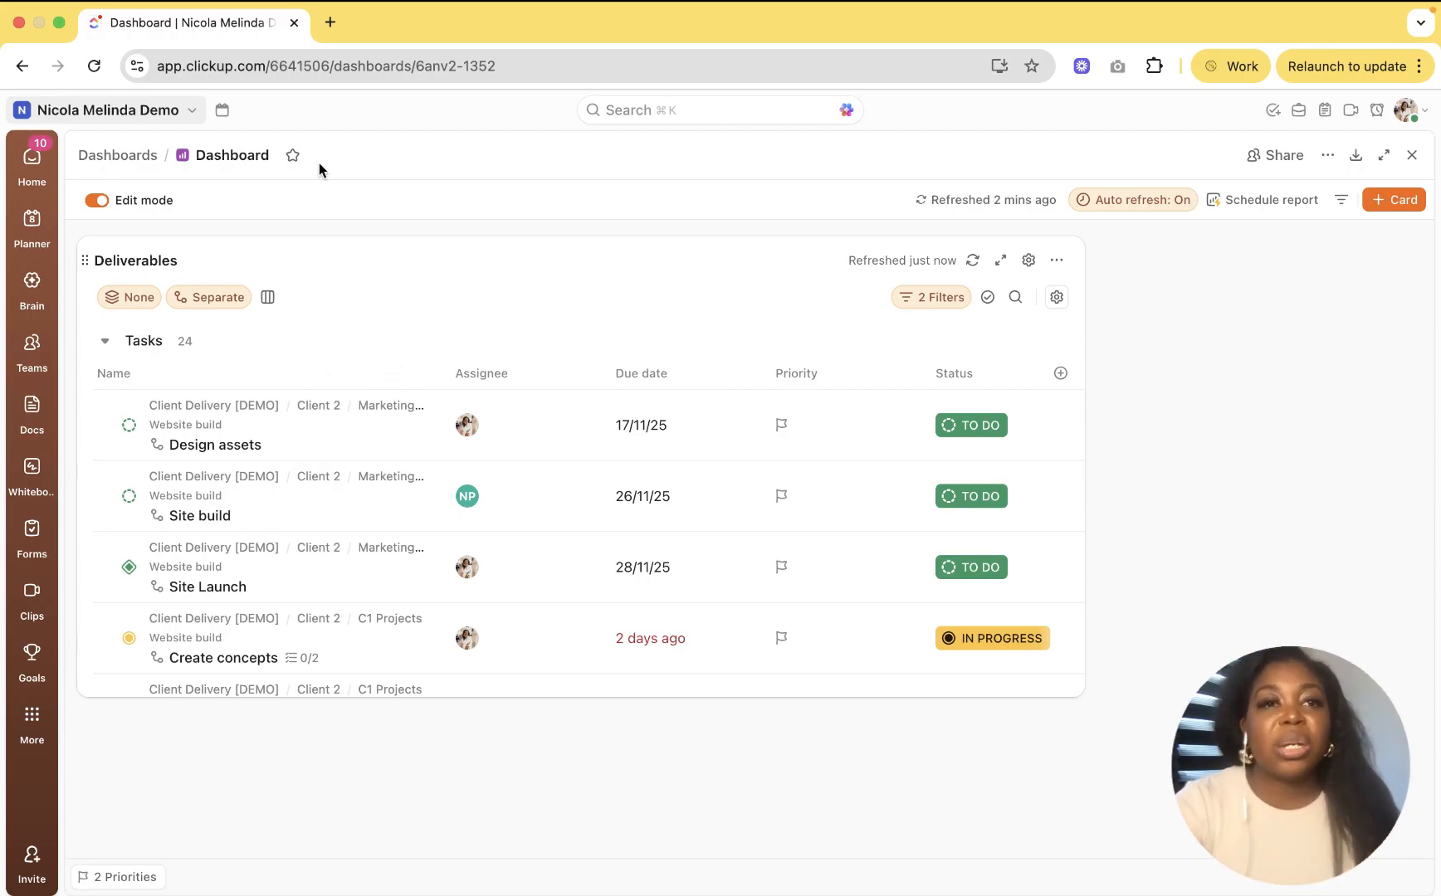
Step: Rename the dashboard 'Demo Project Dashboard', then check the favorite options without changes
{"action": "left_click", "coordinate": [245, 153]}
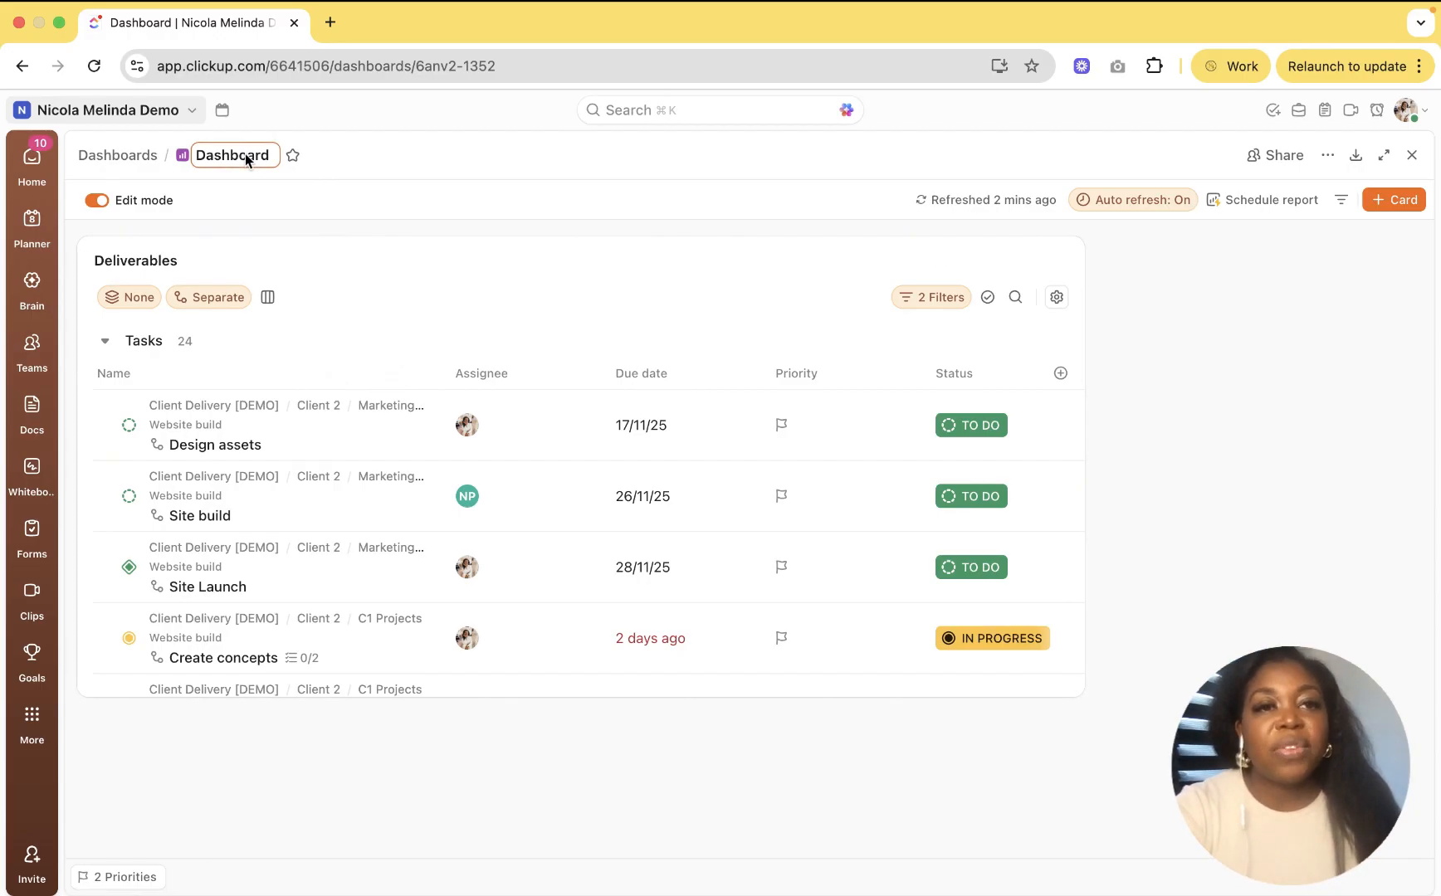
{"action": "type", "text": "Demo"}
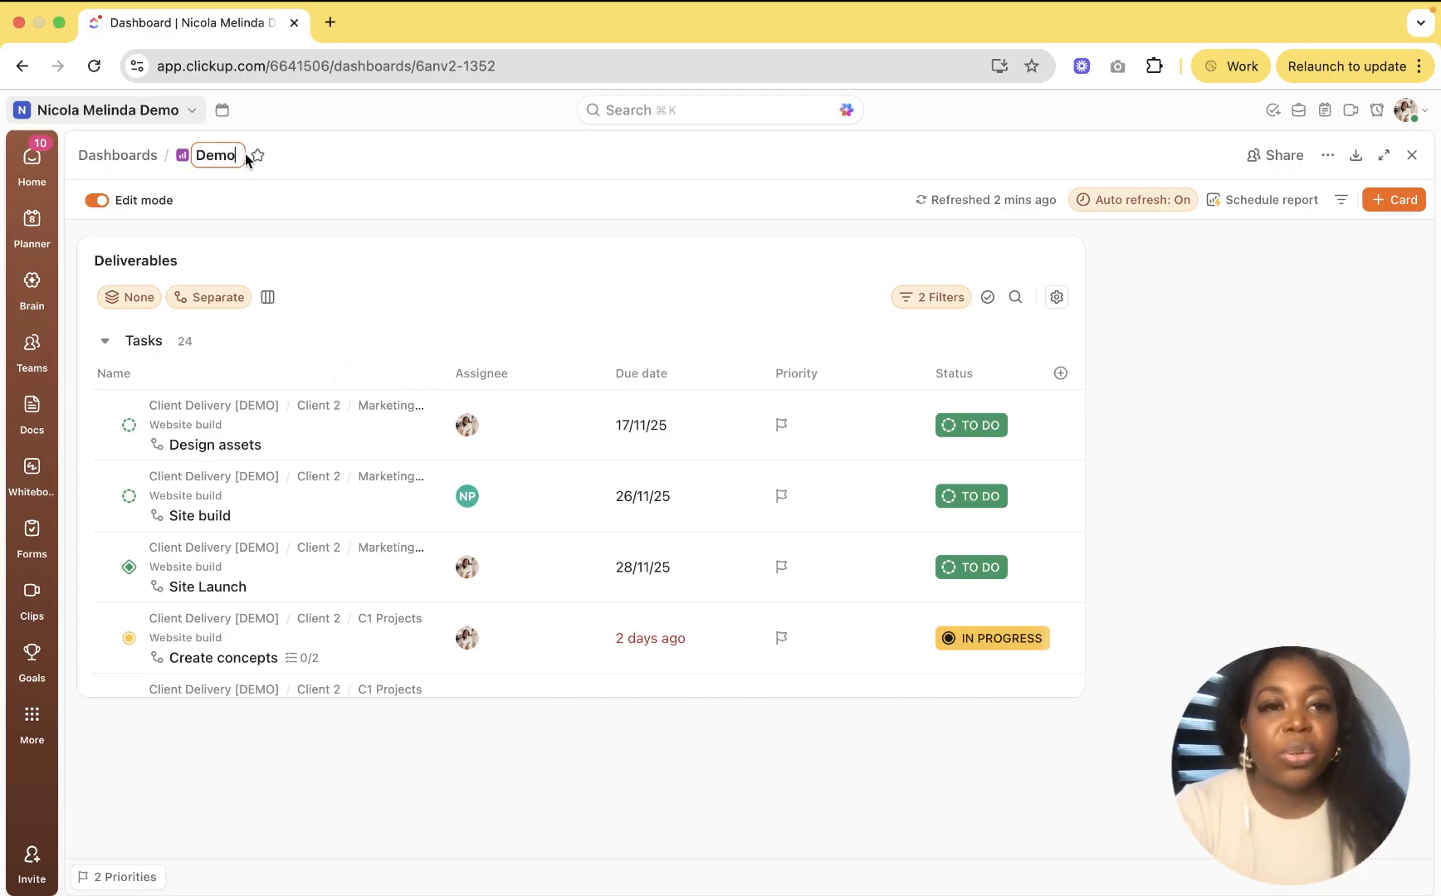
{"action": "type", "text": " Prject"}
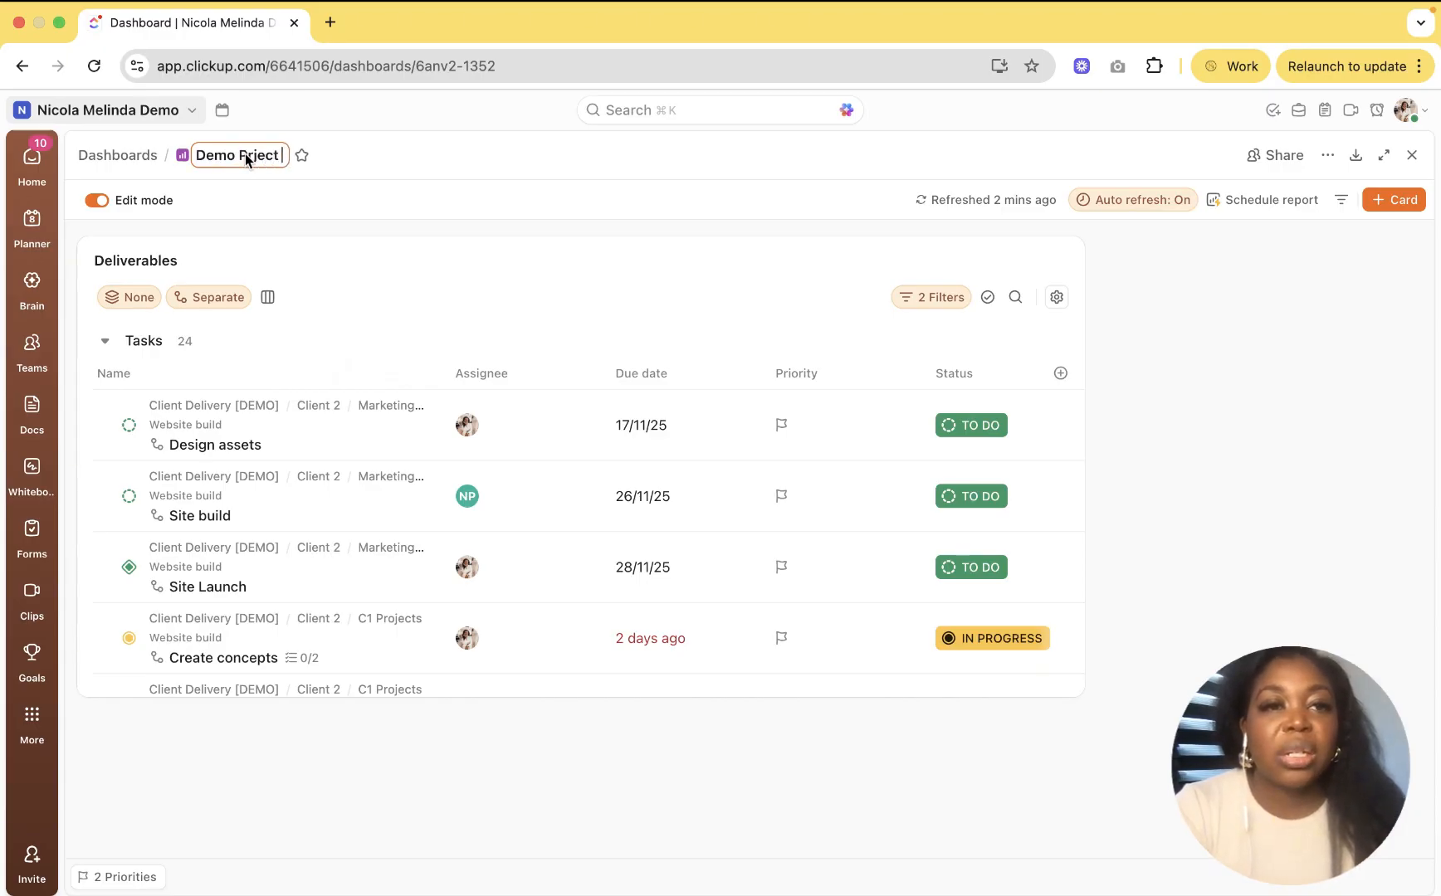
{"action": "key", "text": "BackSpace"}
{"action": "key", "text": "BackSpace"}
{"action": "key", "text": "BackSpace"}
{"action": "key", "text": "BackSpace"}
{"action": "type", "text": "oje"}
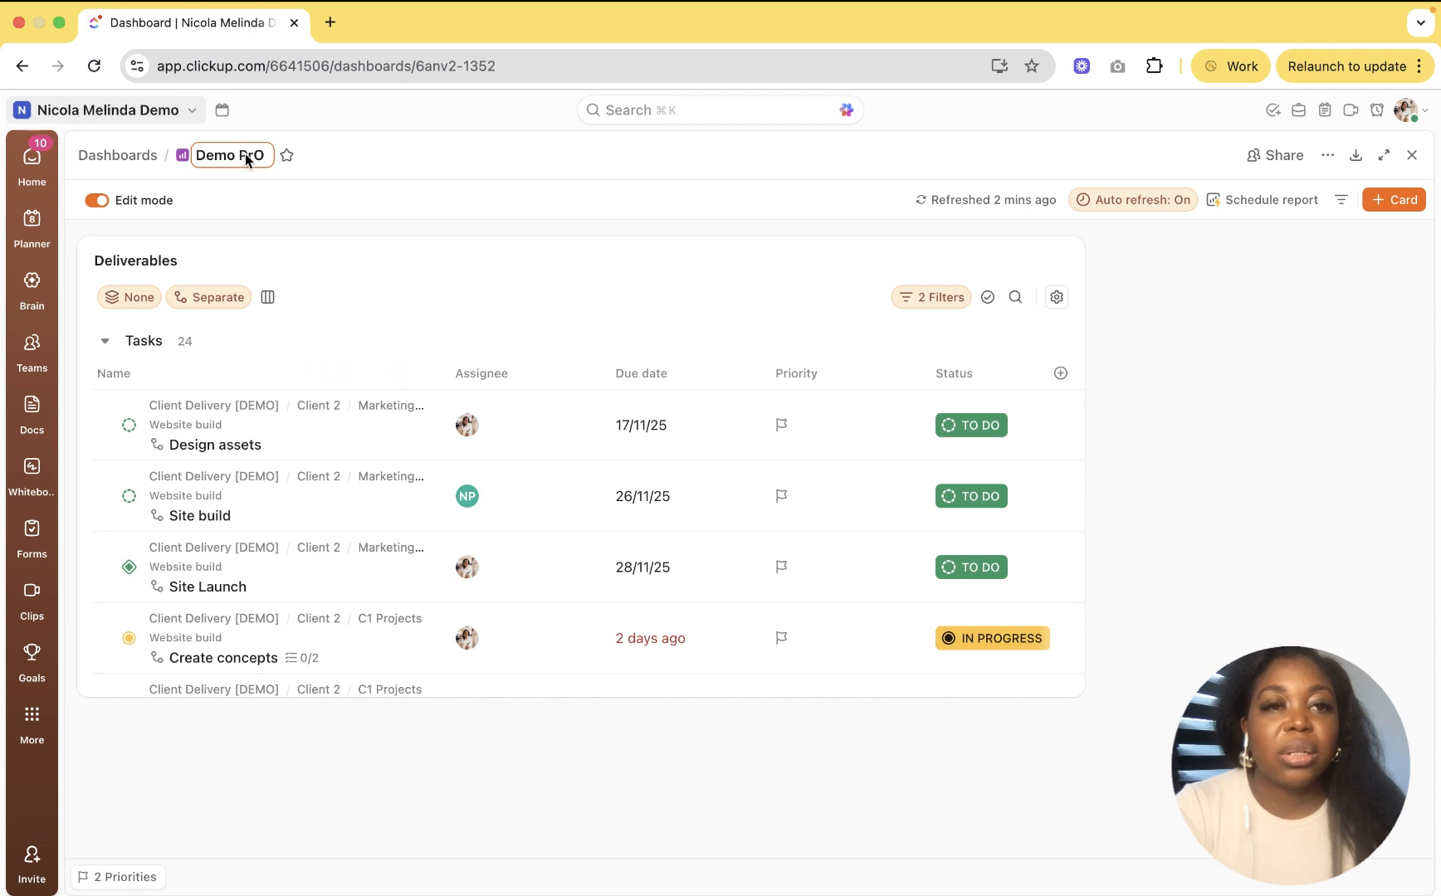
{"action": "type", "text": "ct Das"}
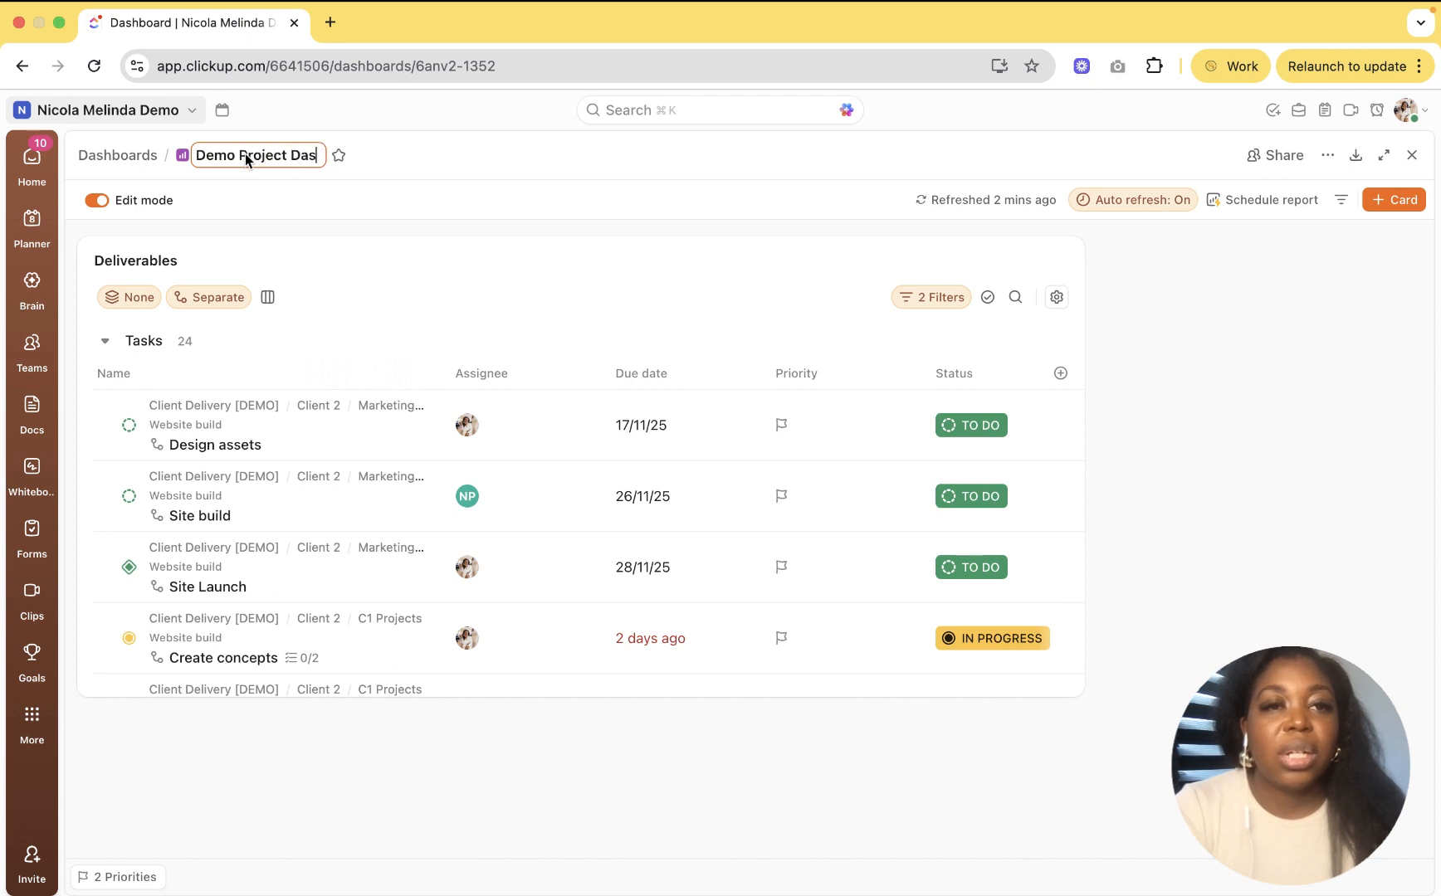
{"action": "type", "text": "hboard"}
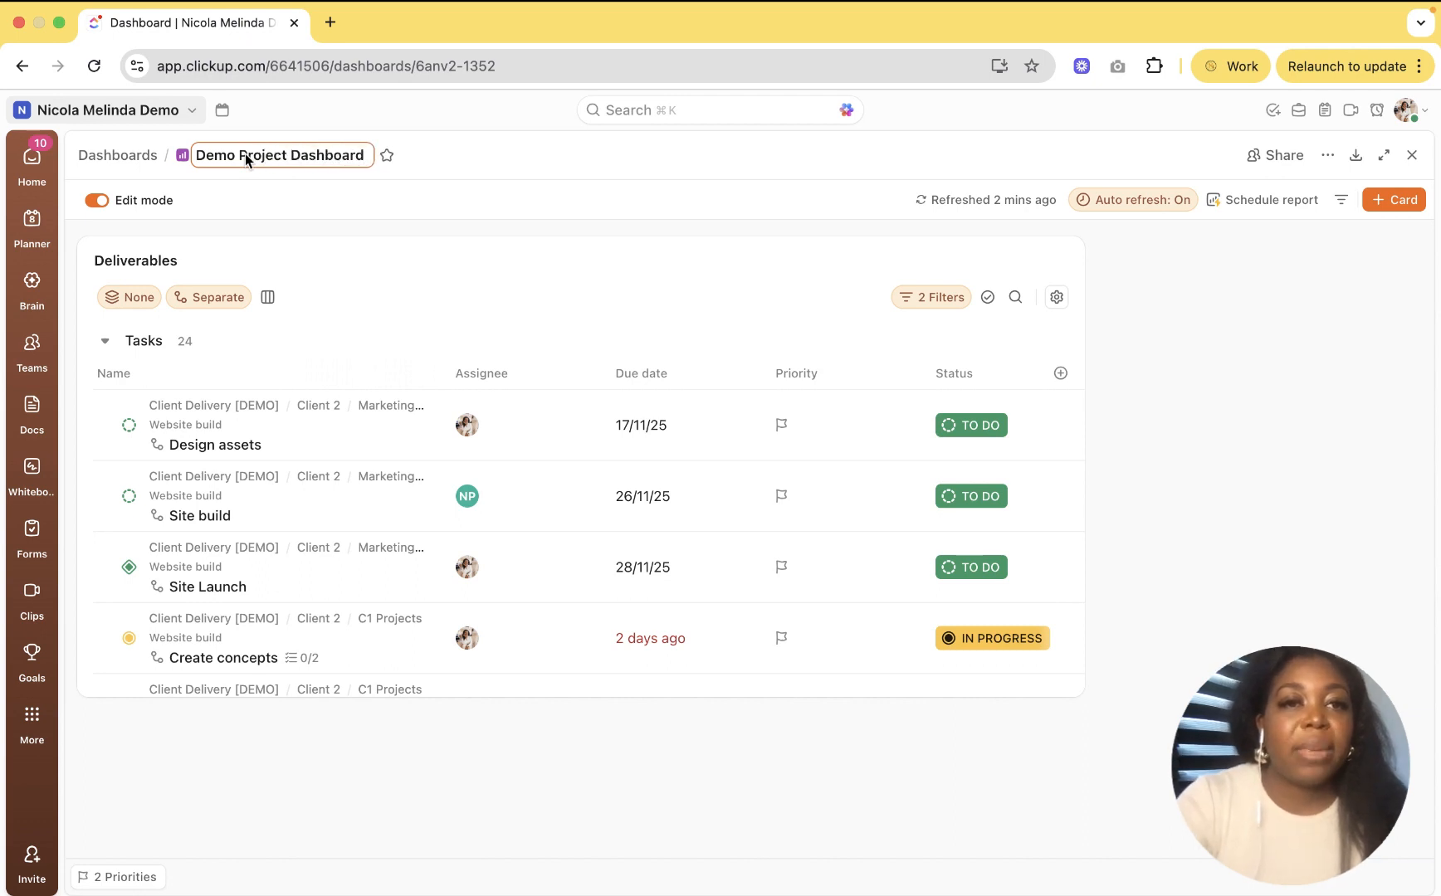
{"action": "key", "text": "Return"}
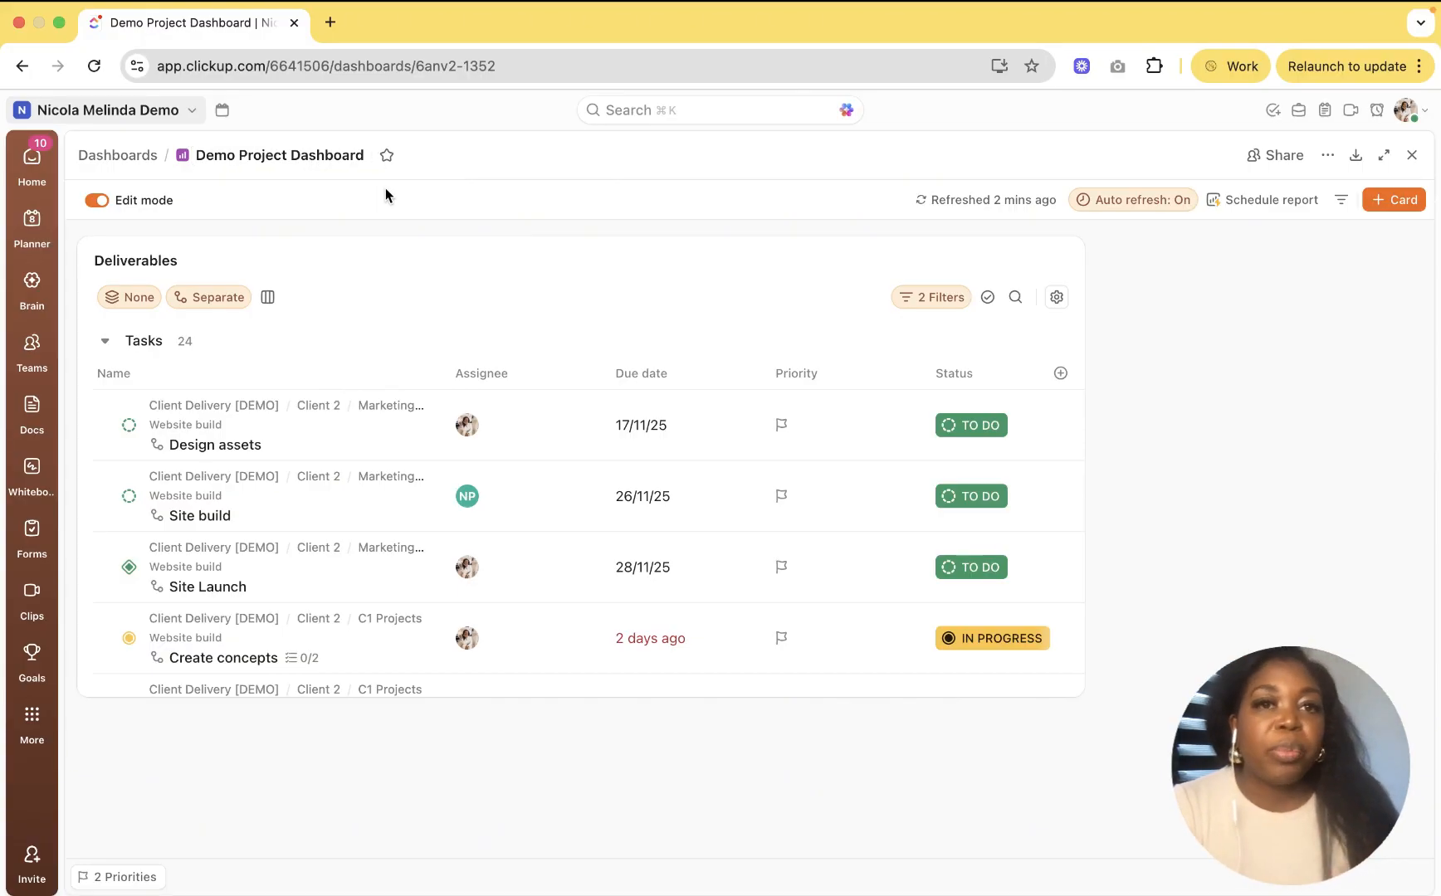
{"action": "left_click", "coordinate": [387, 155]}
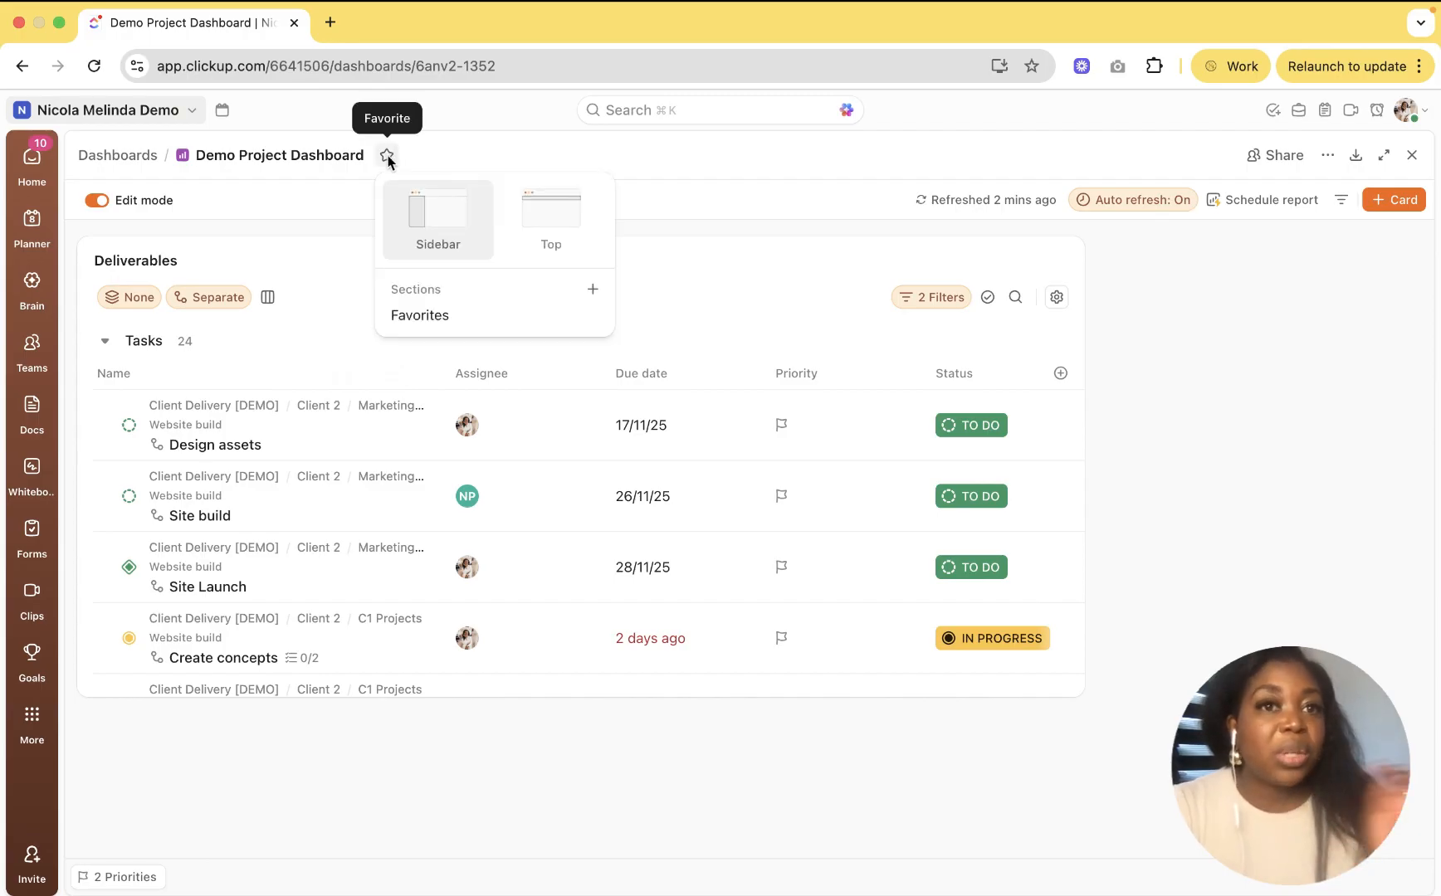
{"action": "left_click", "coordinate": [328, 201]}
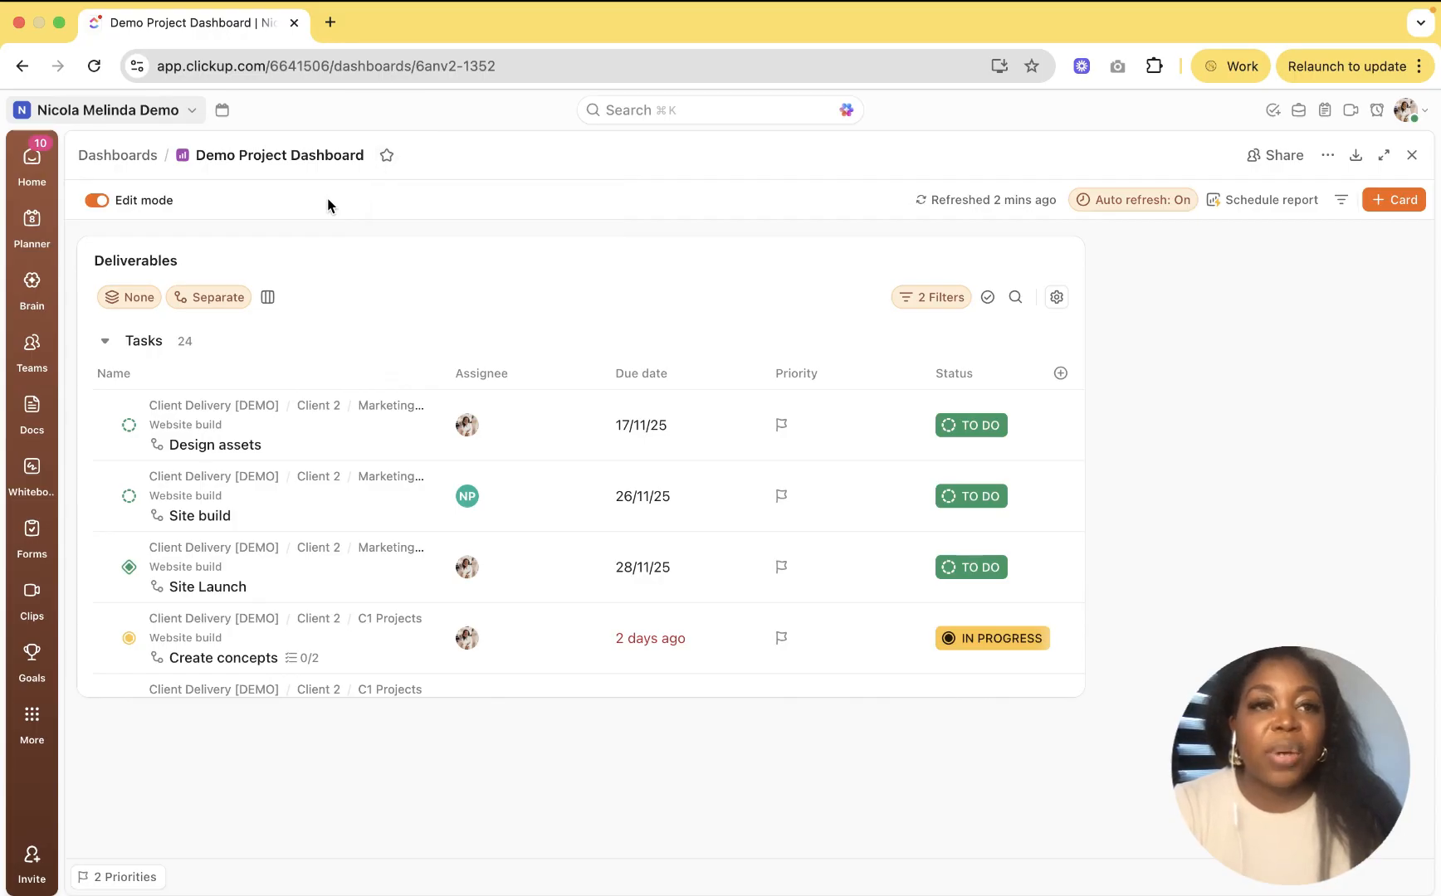
{"action": "left_click", "coordinate": [92, 202]}
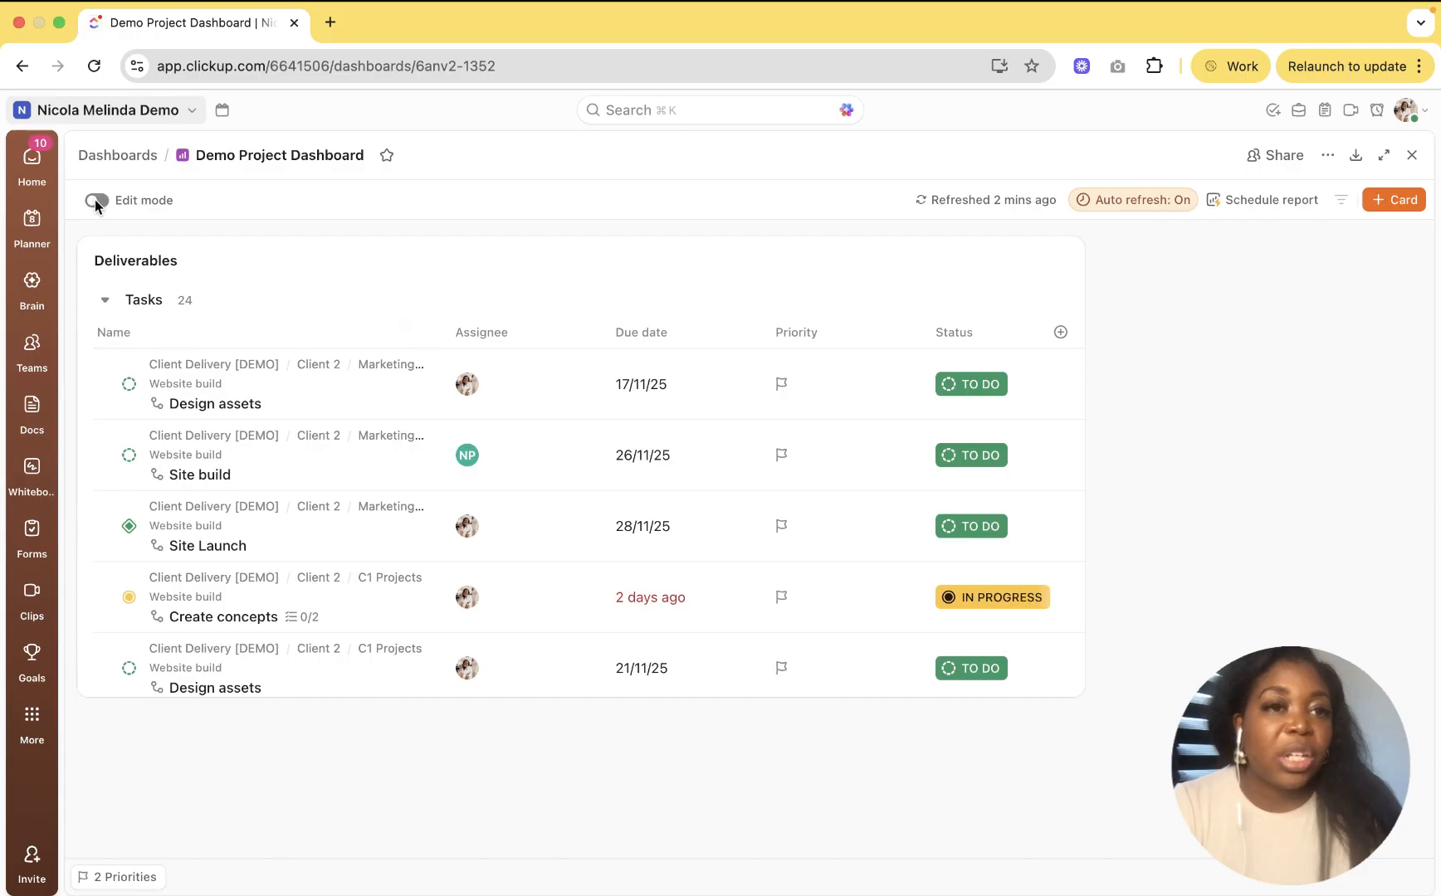
{"action": "left_click", "coordinate": [94, 200]}
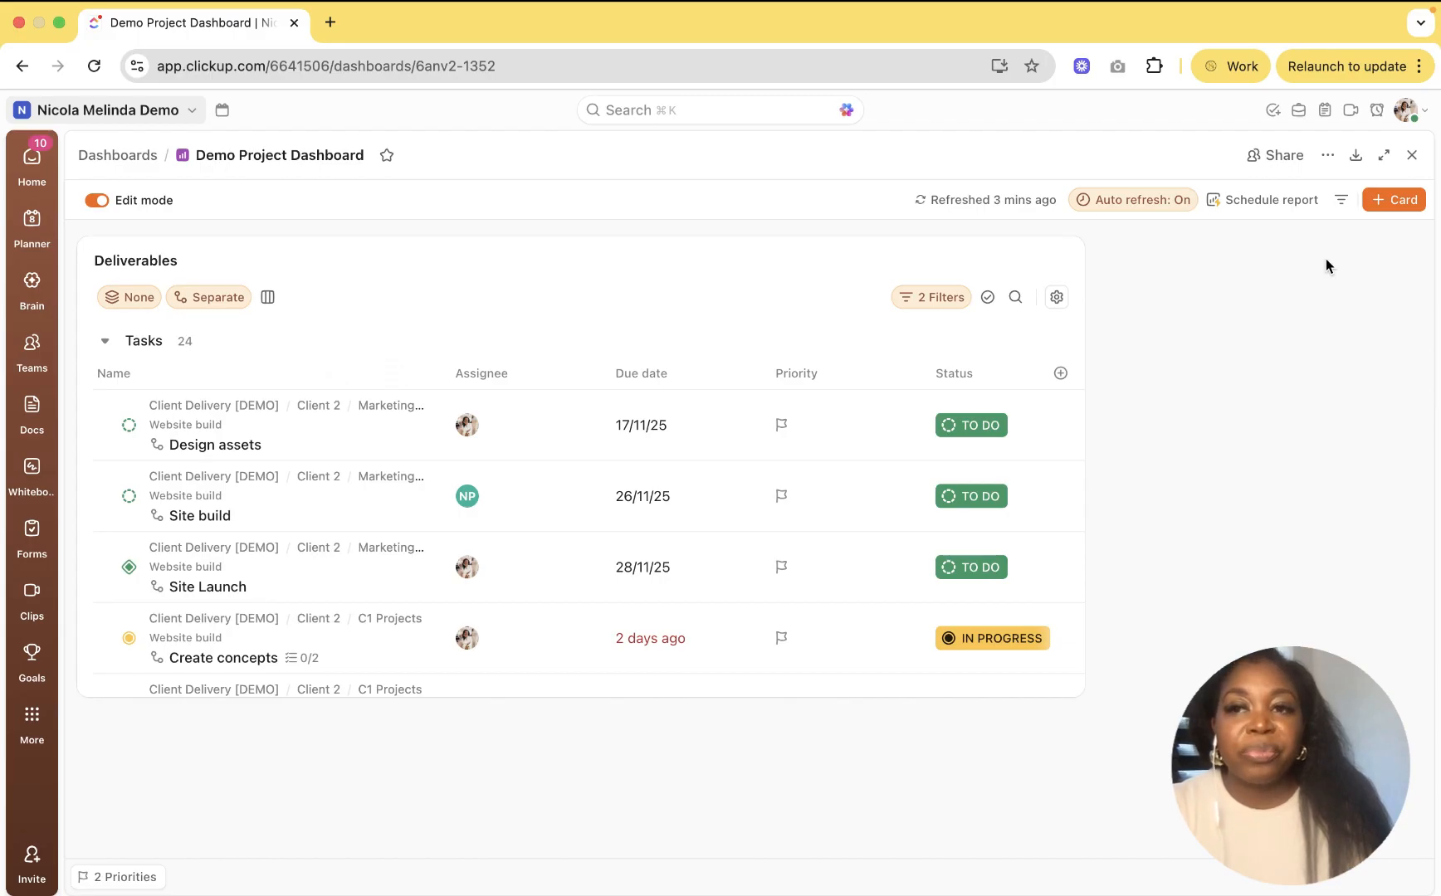
Step: Open Add Card on its Custom category with Line, Bar, Pie and Battery charts
{"action": "left_click", "coordinate": [1402, 202]}
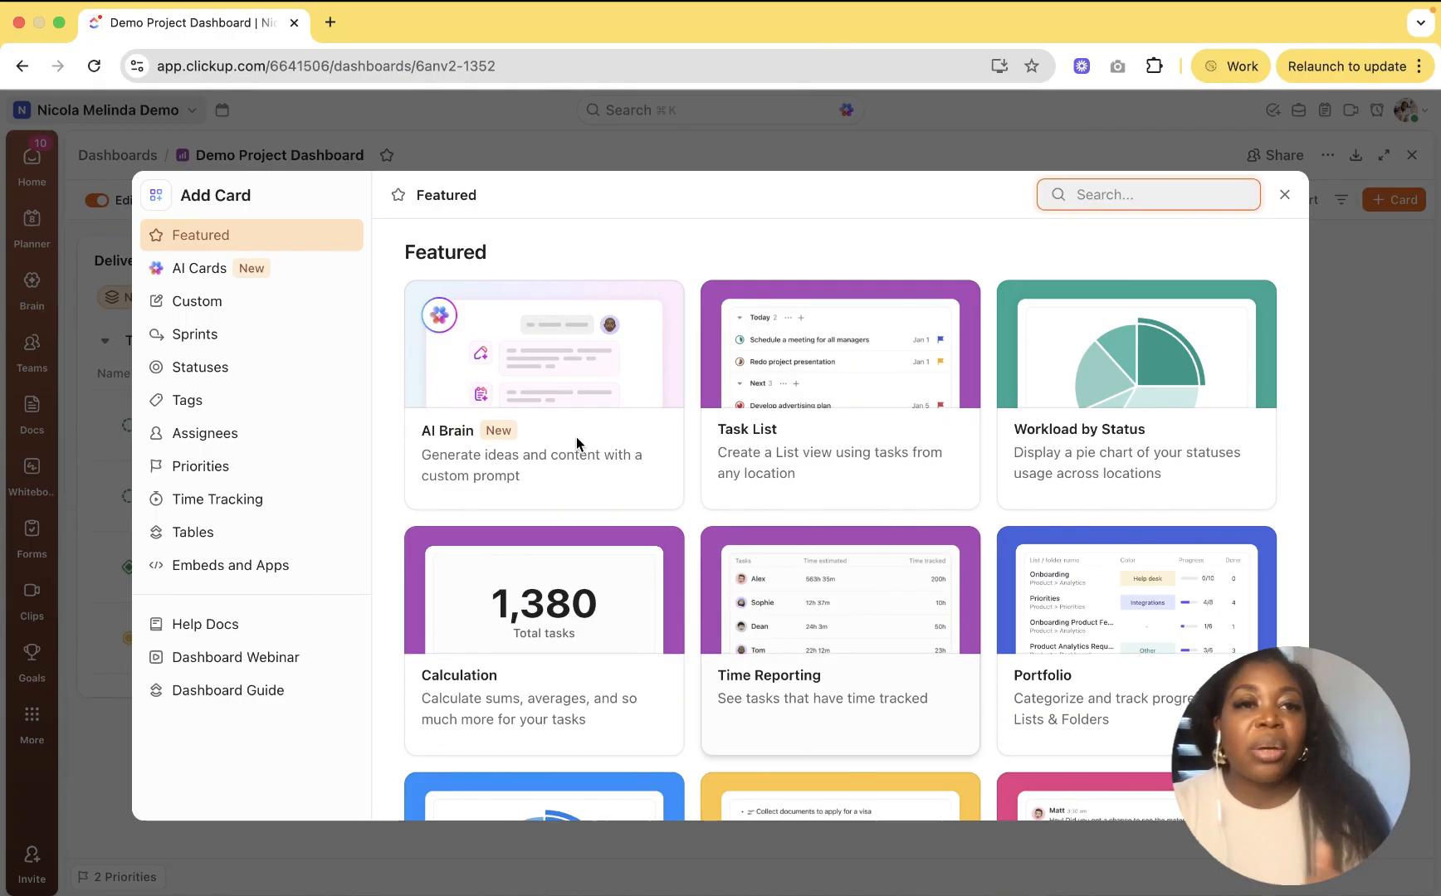
{"action": "left_click", "coordinate": [270, 302]}
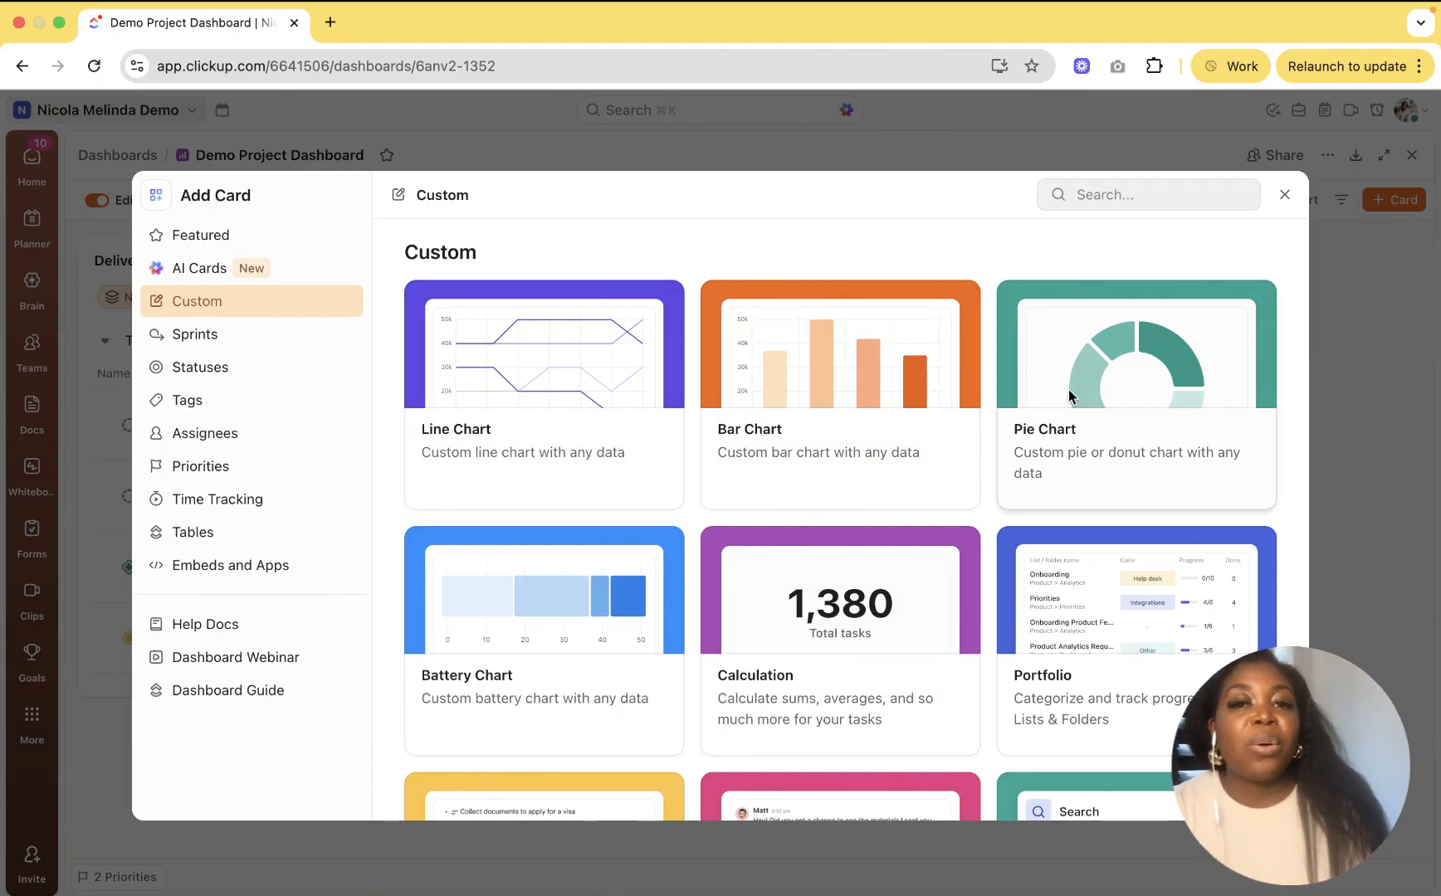
Step: Choose a Bar Chart card using the Client Delivery [DEMO] space as its data source
{"action": "left_click", "coordinate": [896, 392]}
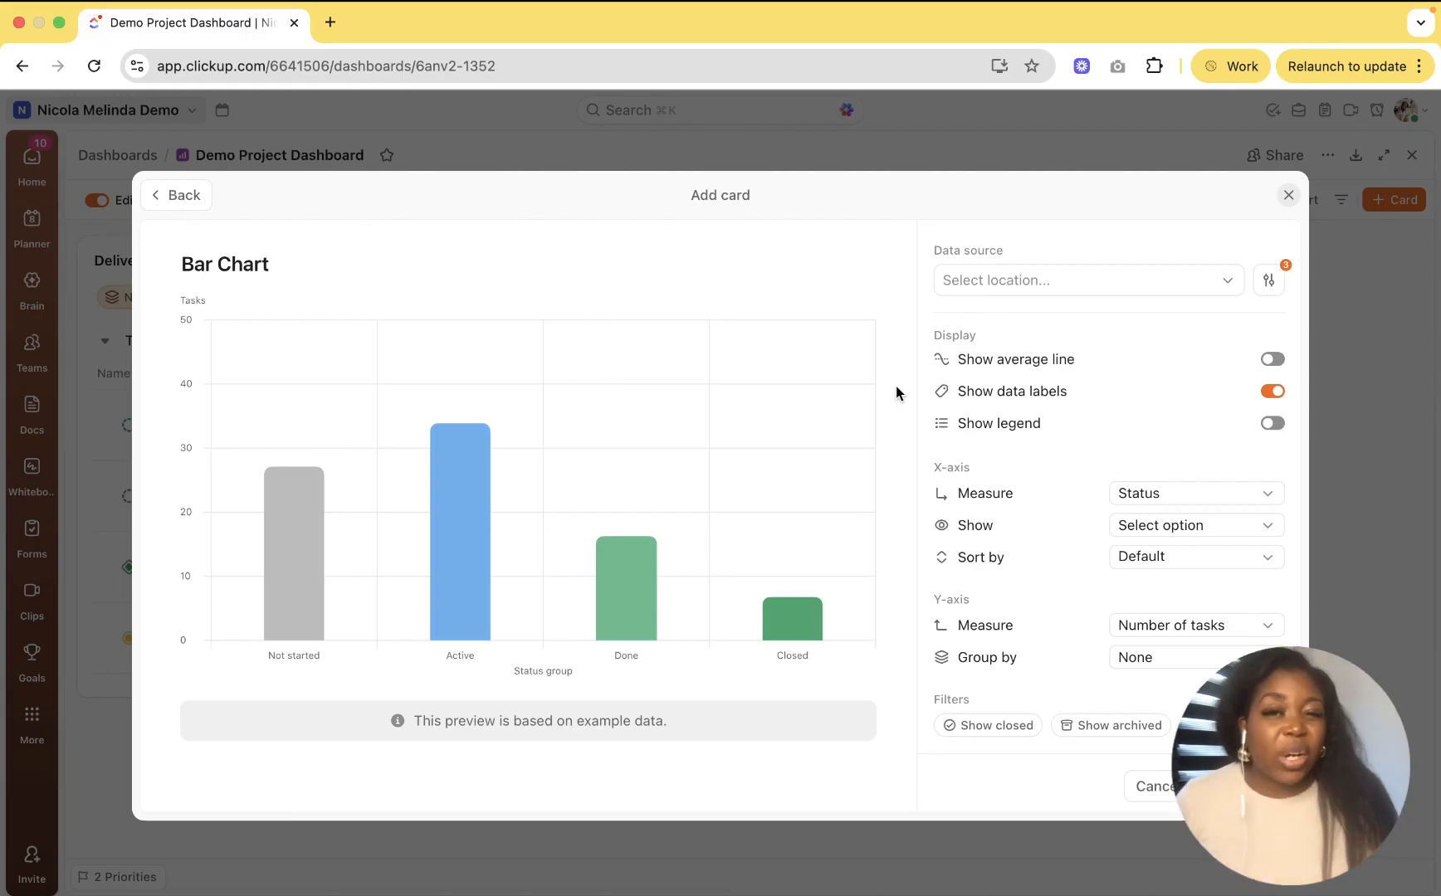
{"action": "scroll", "coordinate": [1114, 274], "scroll_direction": "down", "scroll_amount": 1}
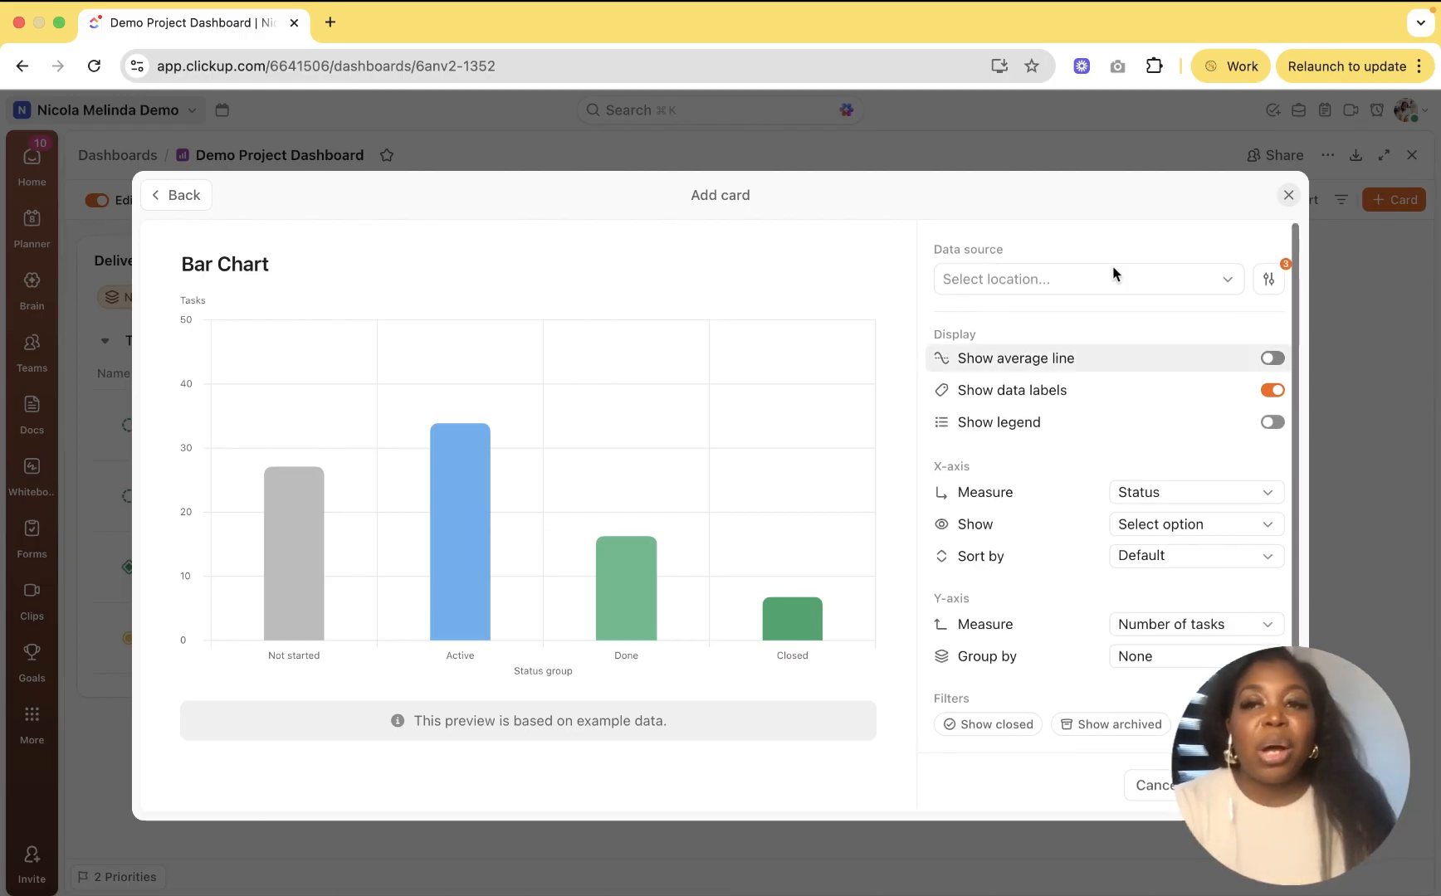
{"action": "left_click", "coordinate": [1223, 281]}
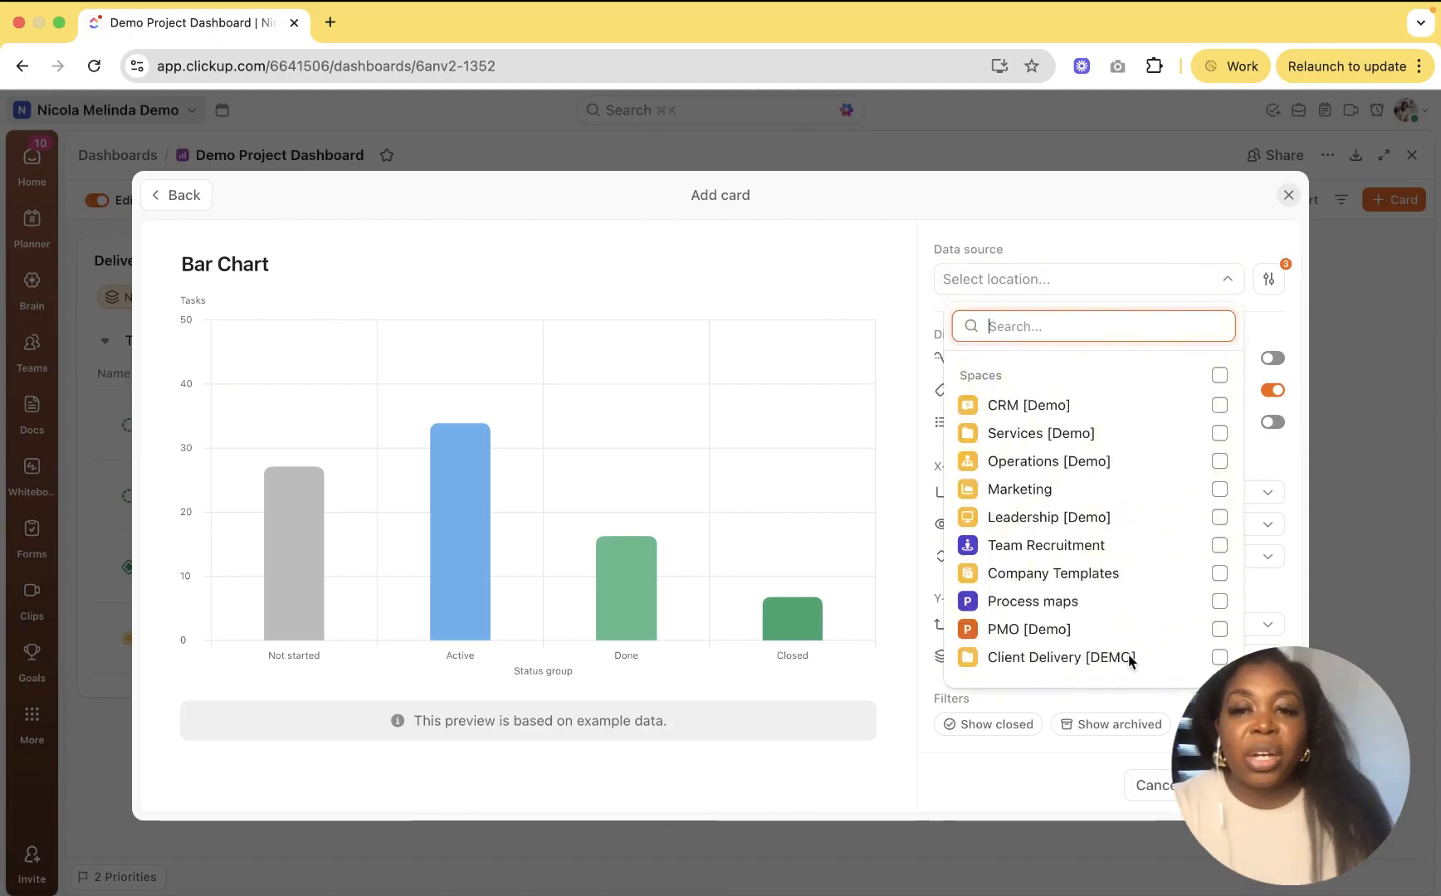
{"action": "left_click", "coordinate": [1220, 657]}
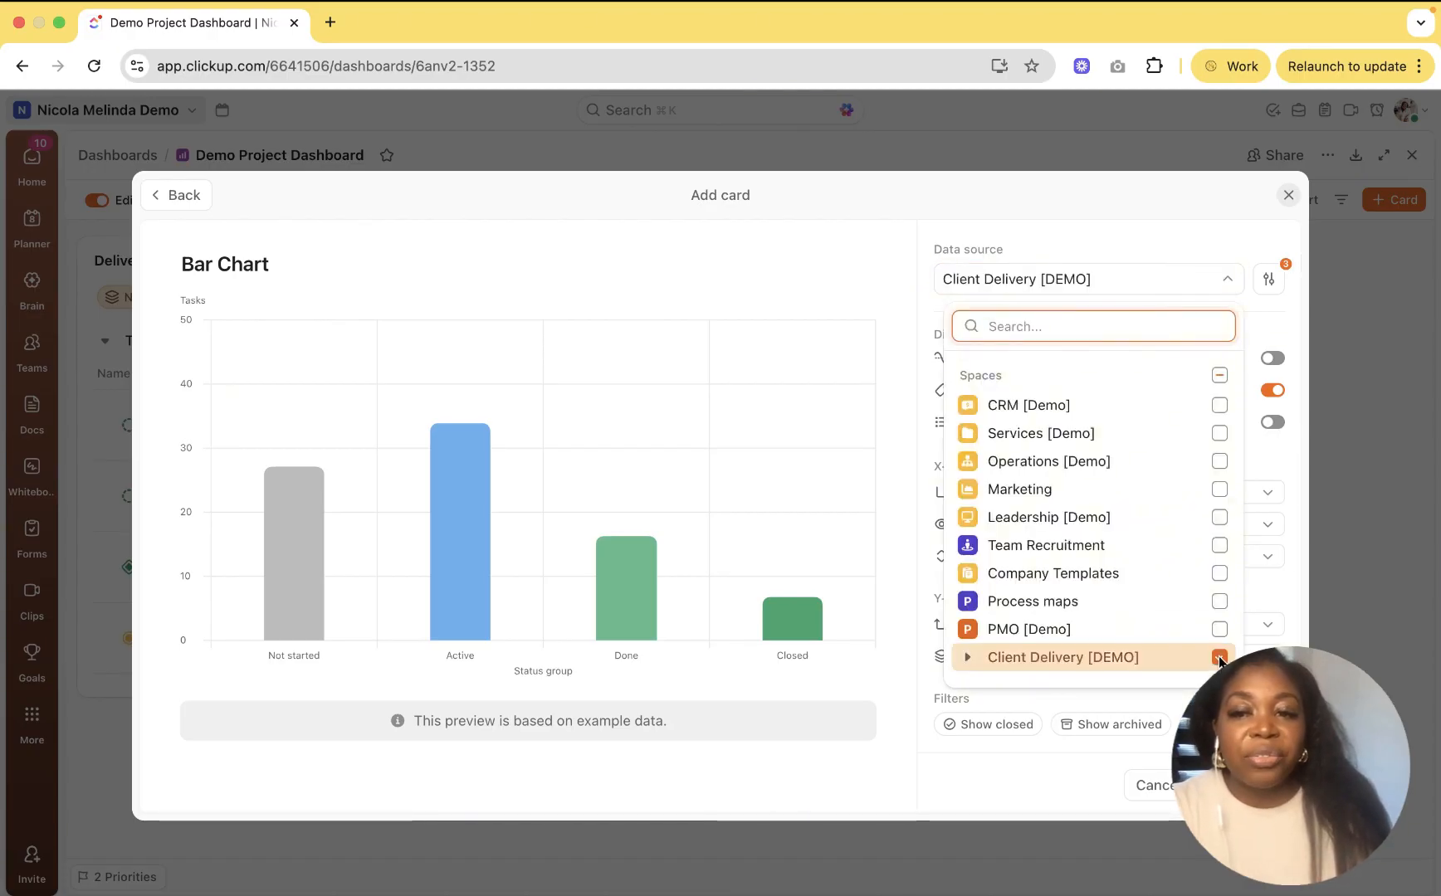
{"action": "left_click", "coordinate": [1302, 585]}
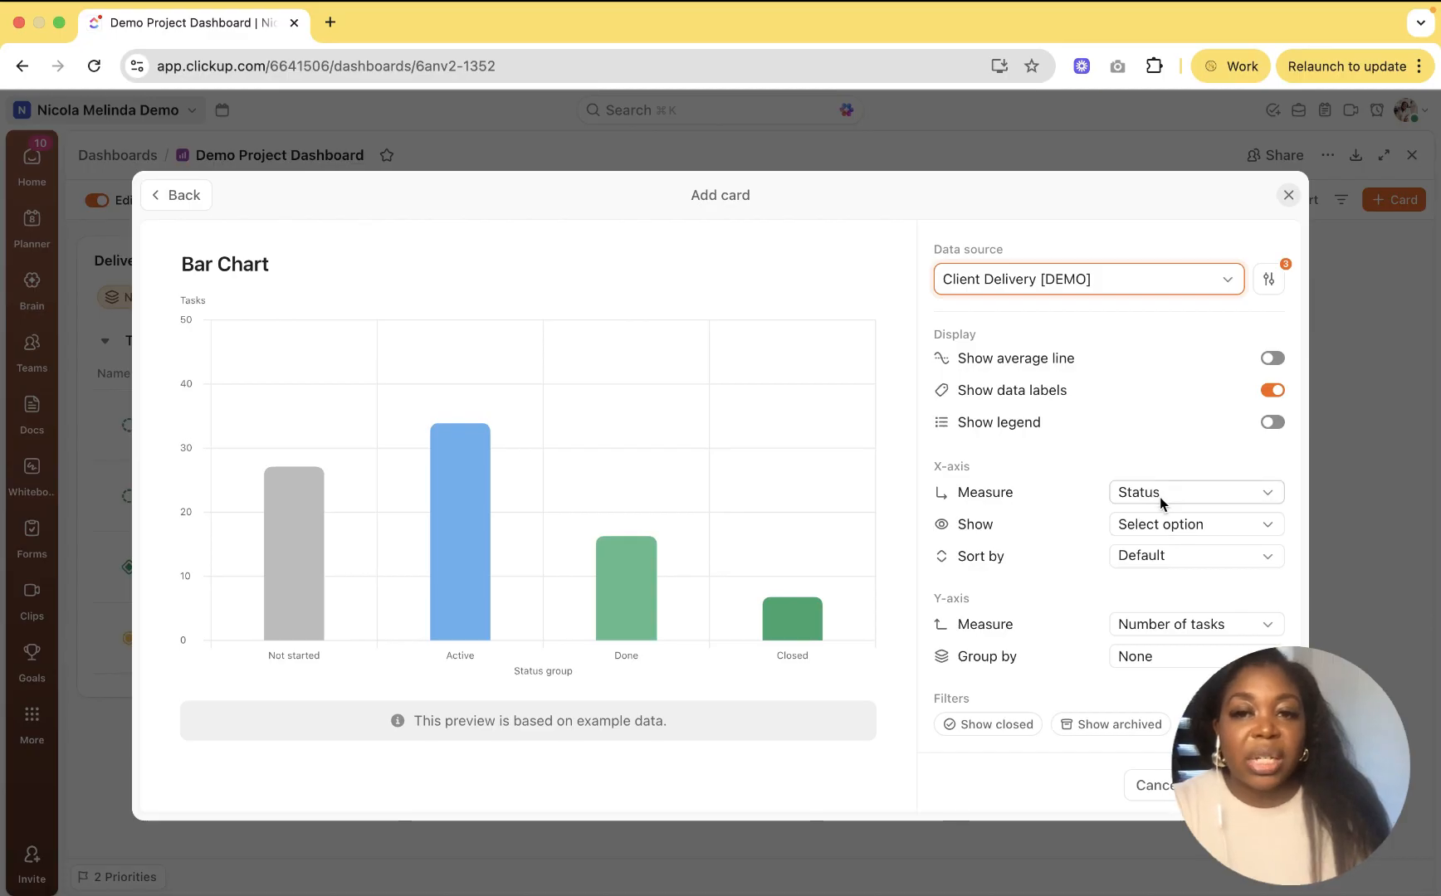
Step: Include the Not started statuses among the chart's 6 shown statuses
{"action": "left_click", "coordinate": [1163, 522]}
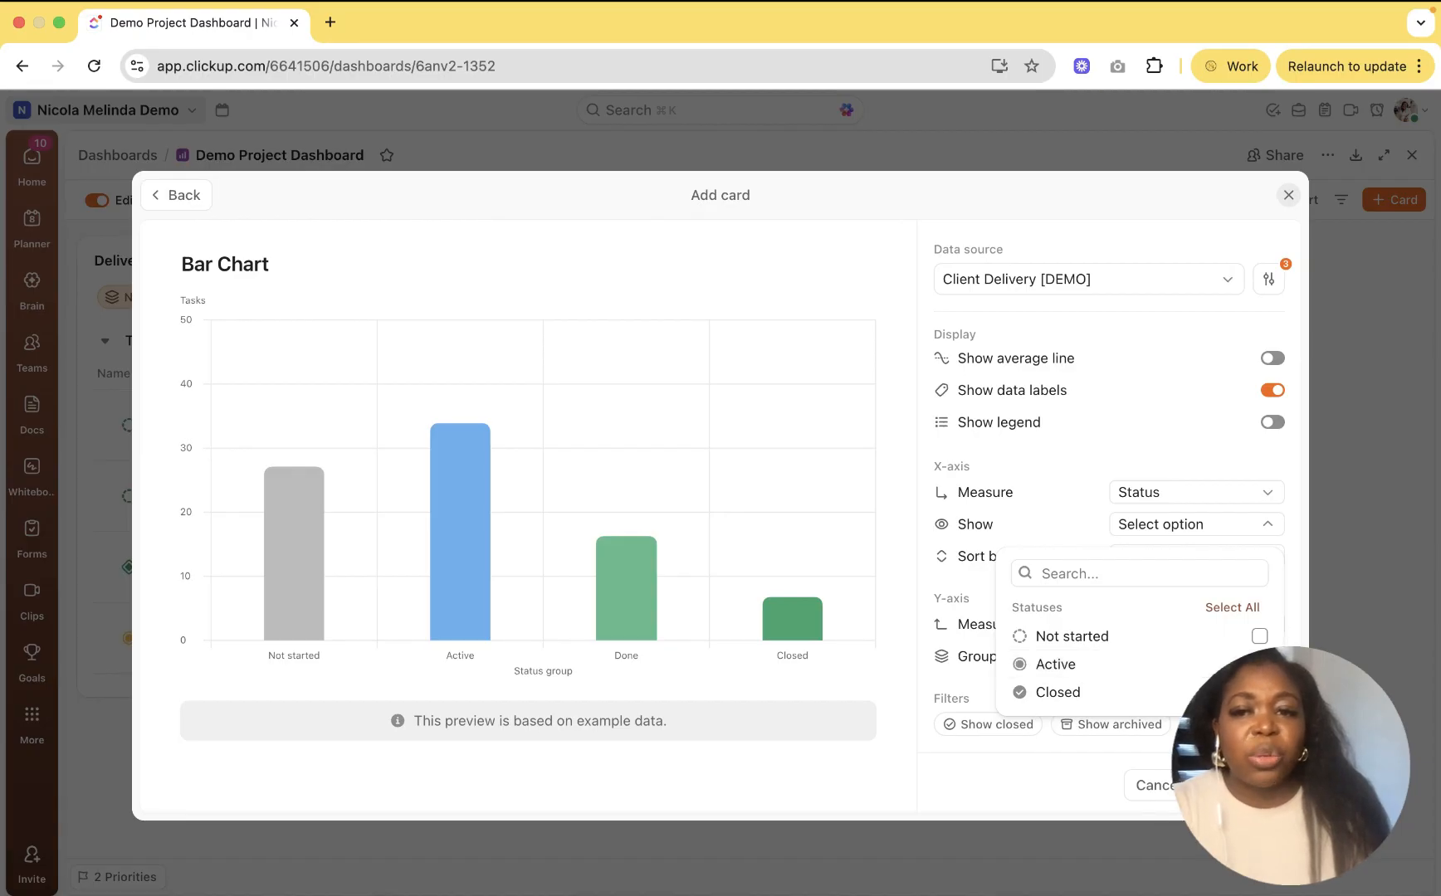
{"action": "left_click", "coordinate": [1259, 637]}
{"action": "left_click", "coordinate": [1263, 638]}
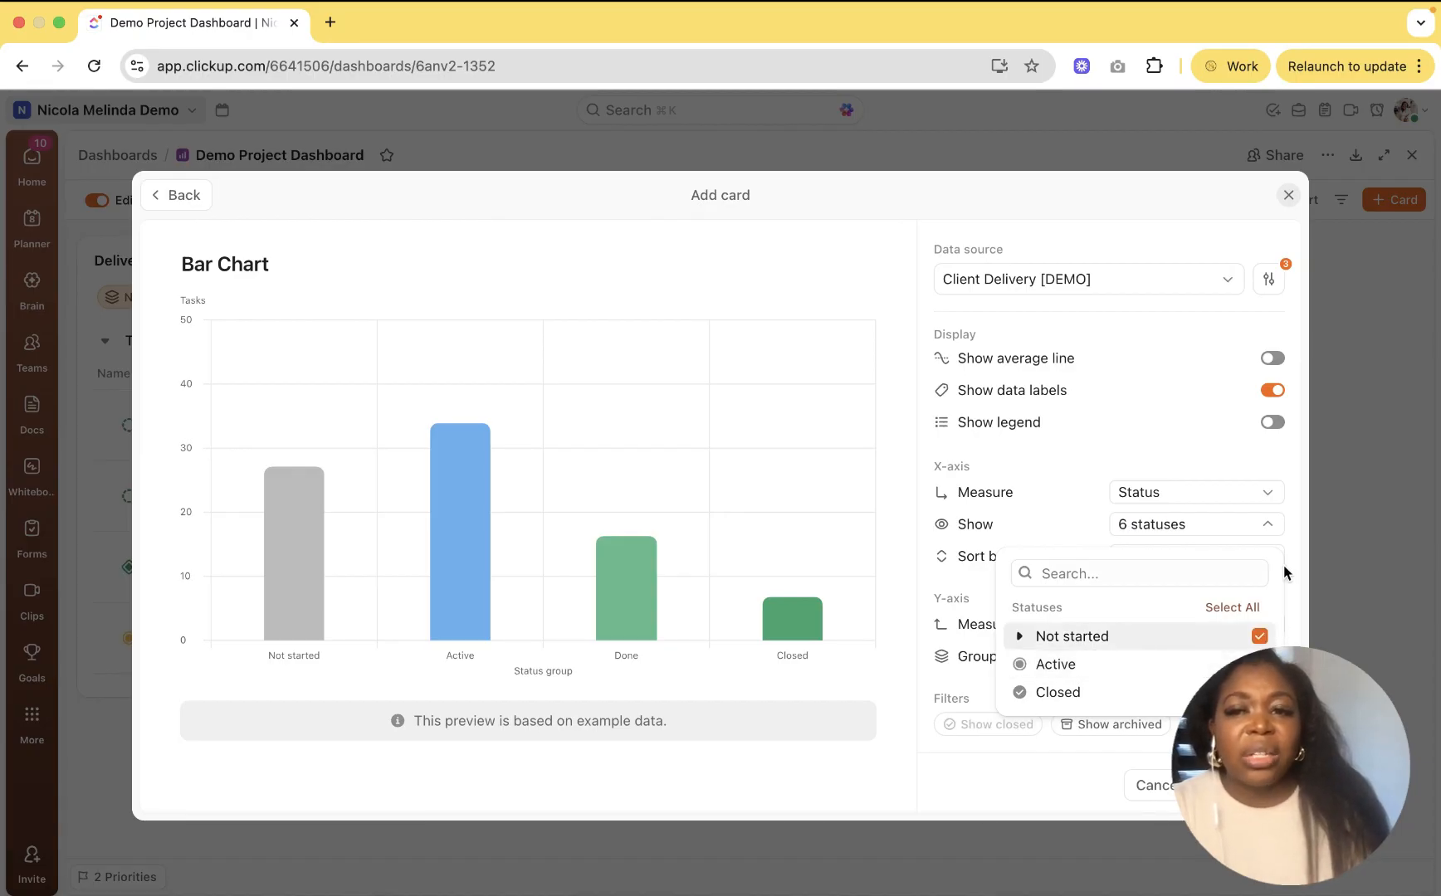
{"action": "left_click", "coordinate": [1298, 537]}
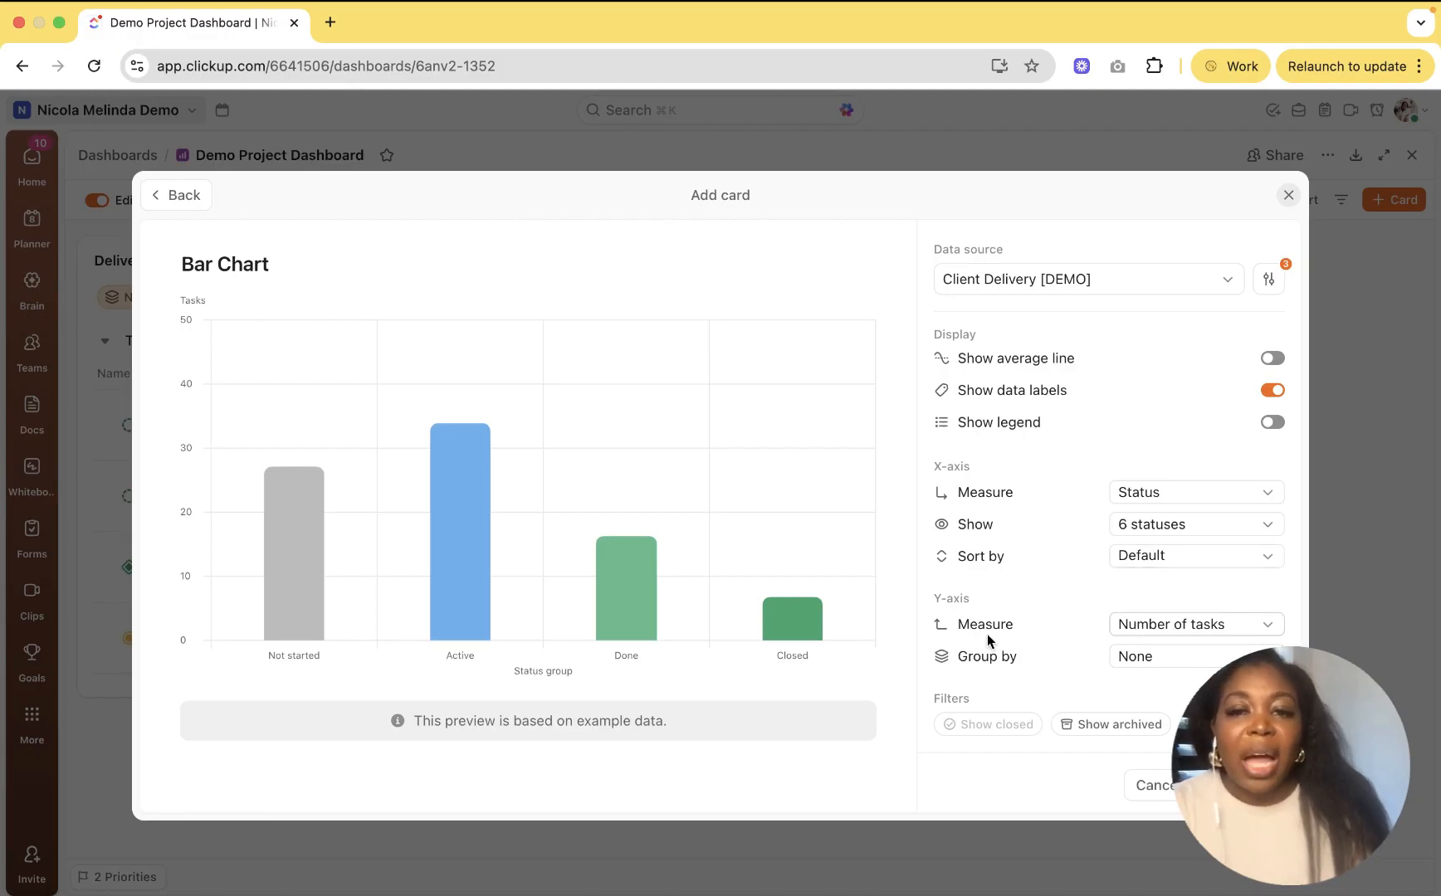
Step: Keep Number of tasks on the y-axis and group the bars by Assignee
{"action": "left_click", "coordinate": [1156, 627]}
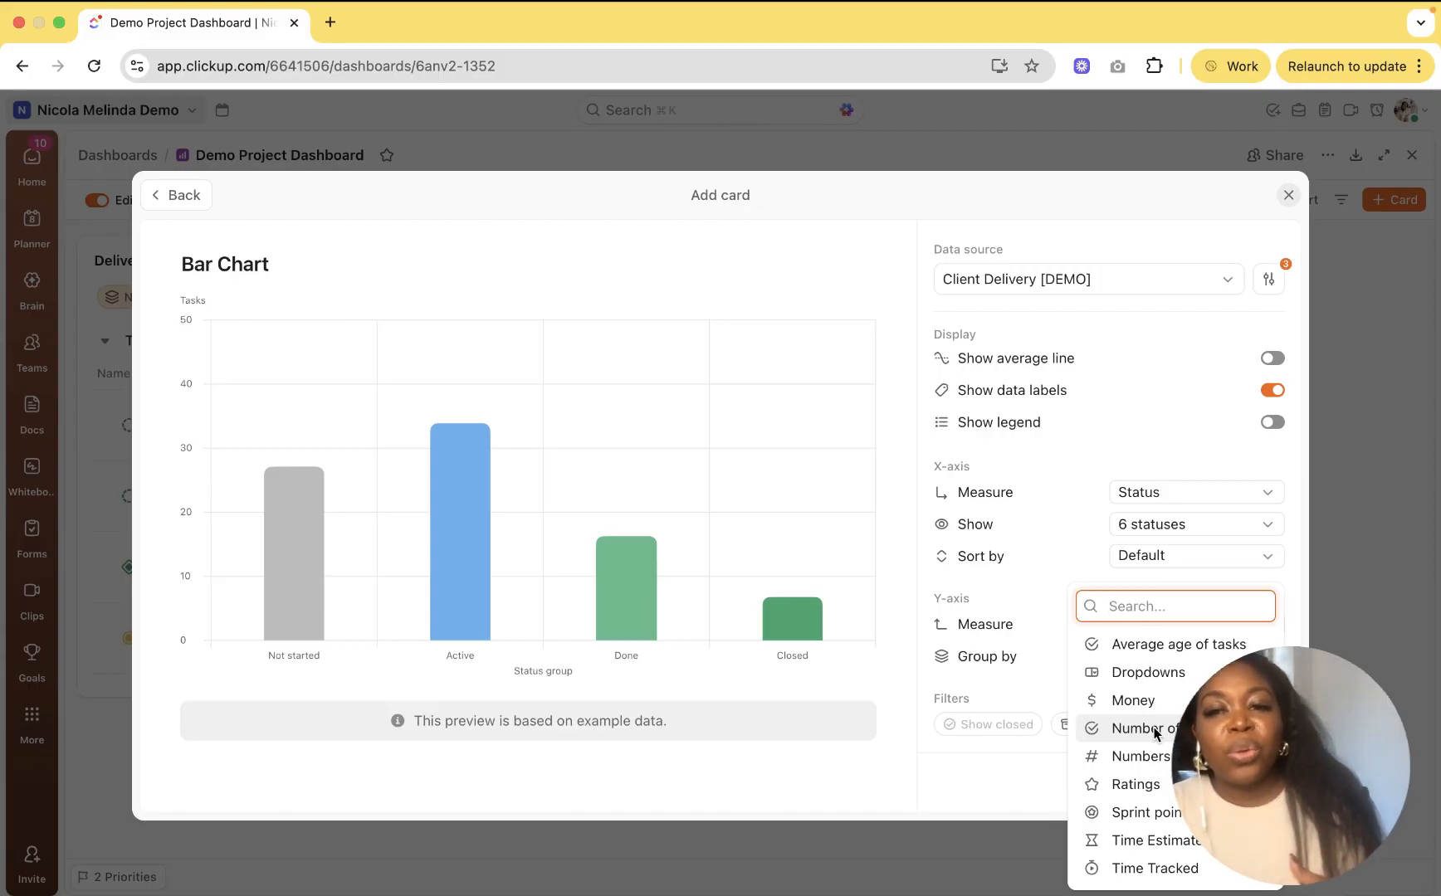
{"action": "left_click", "coordinate": [1296, 597]}
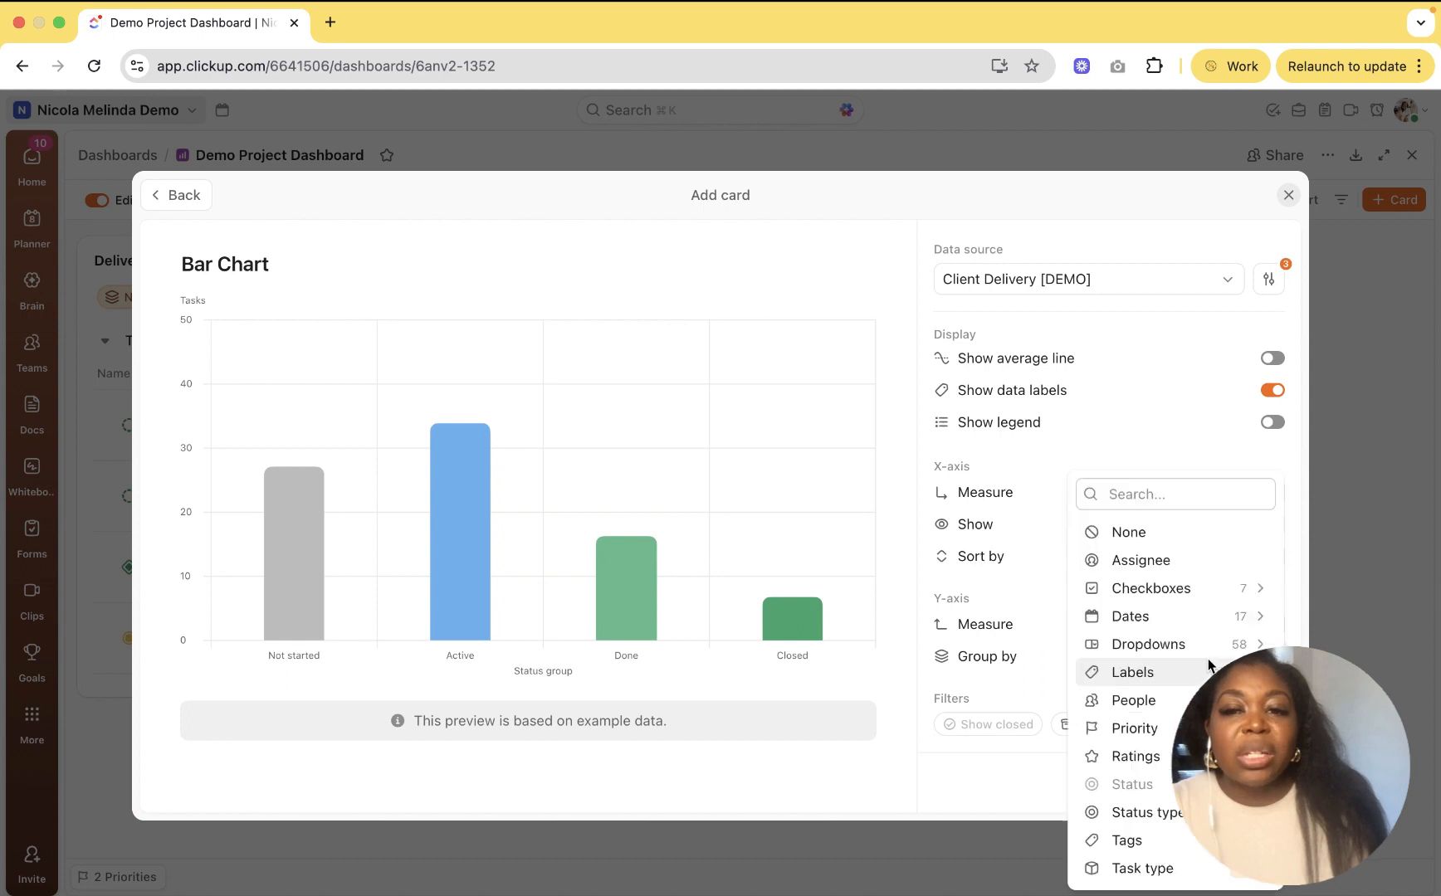
{"action": "left_click", "coordinate": [1208, 658]}
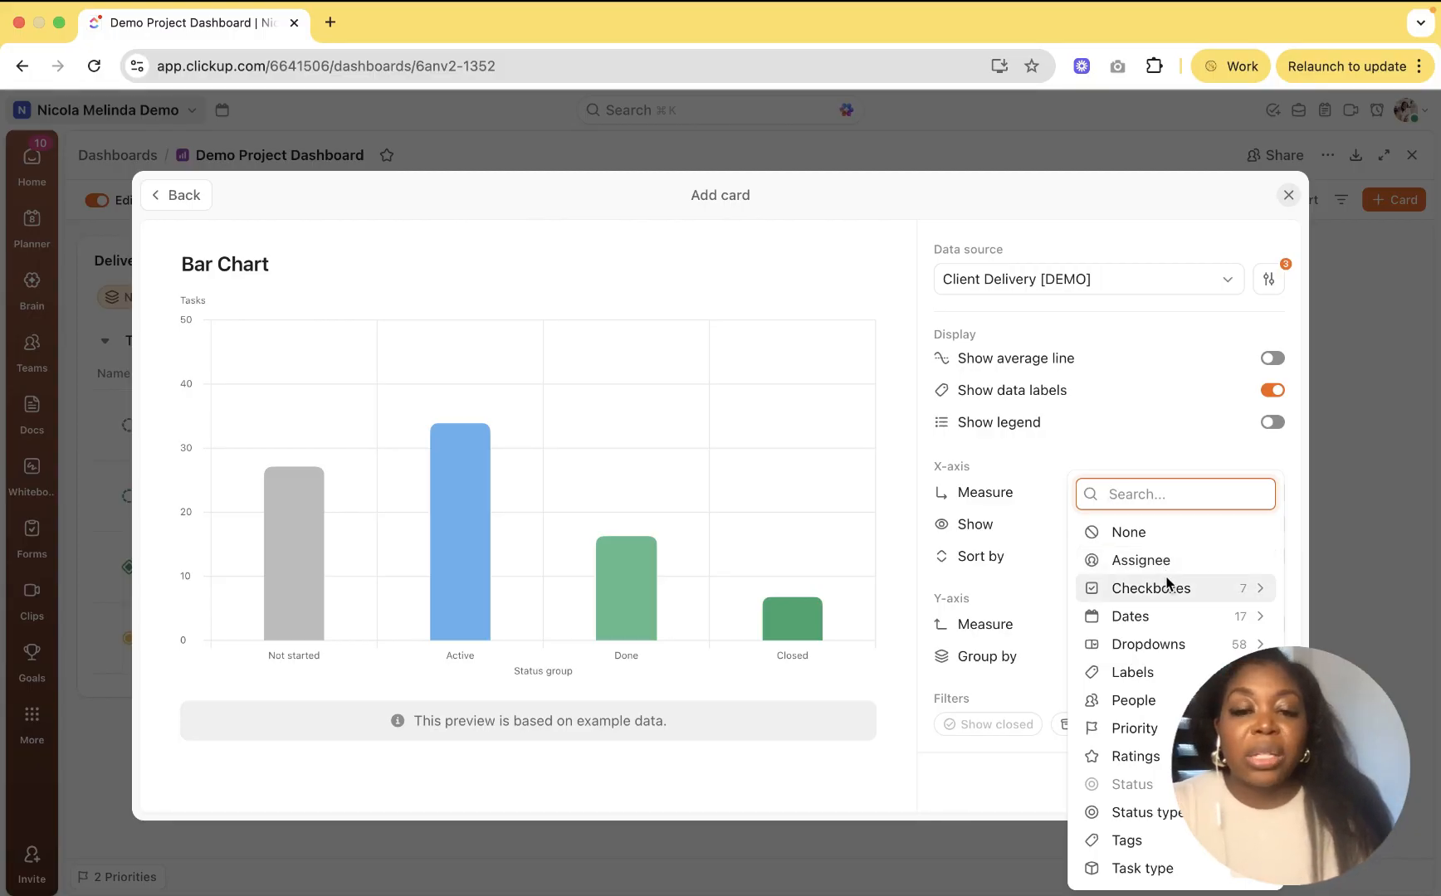
{"action": "type", "text": "p"}
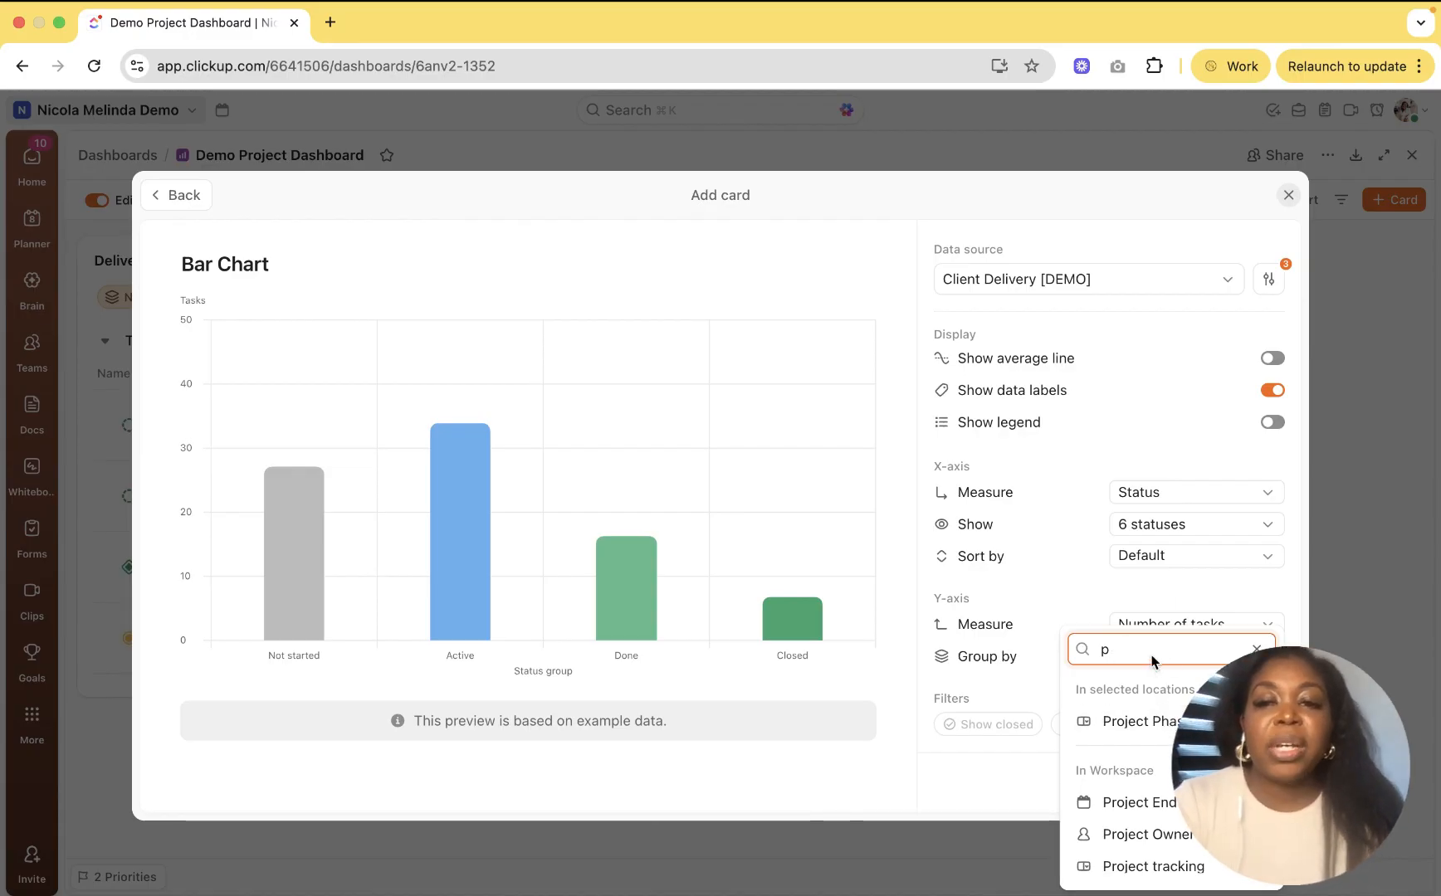
{"action": "key", "text": "BackSpace"}
{"action": "left_click", "coordinate": [1156, 563]}
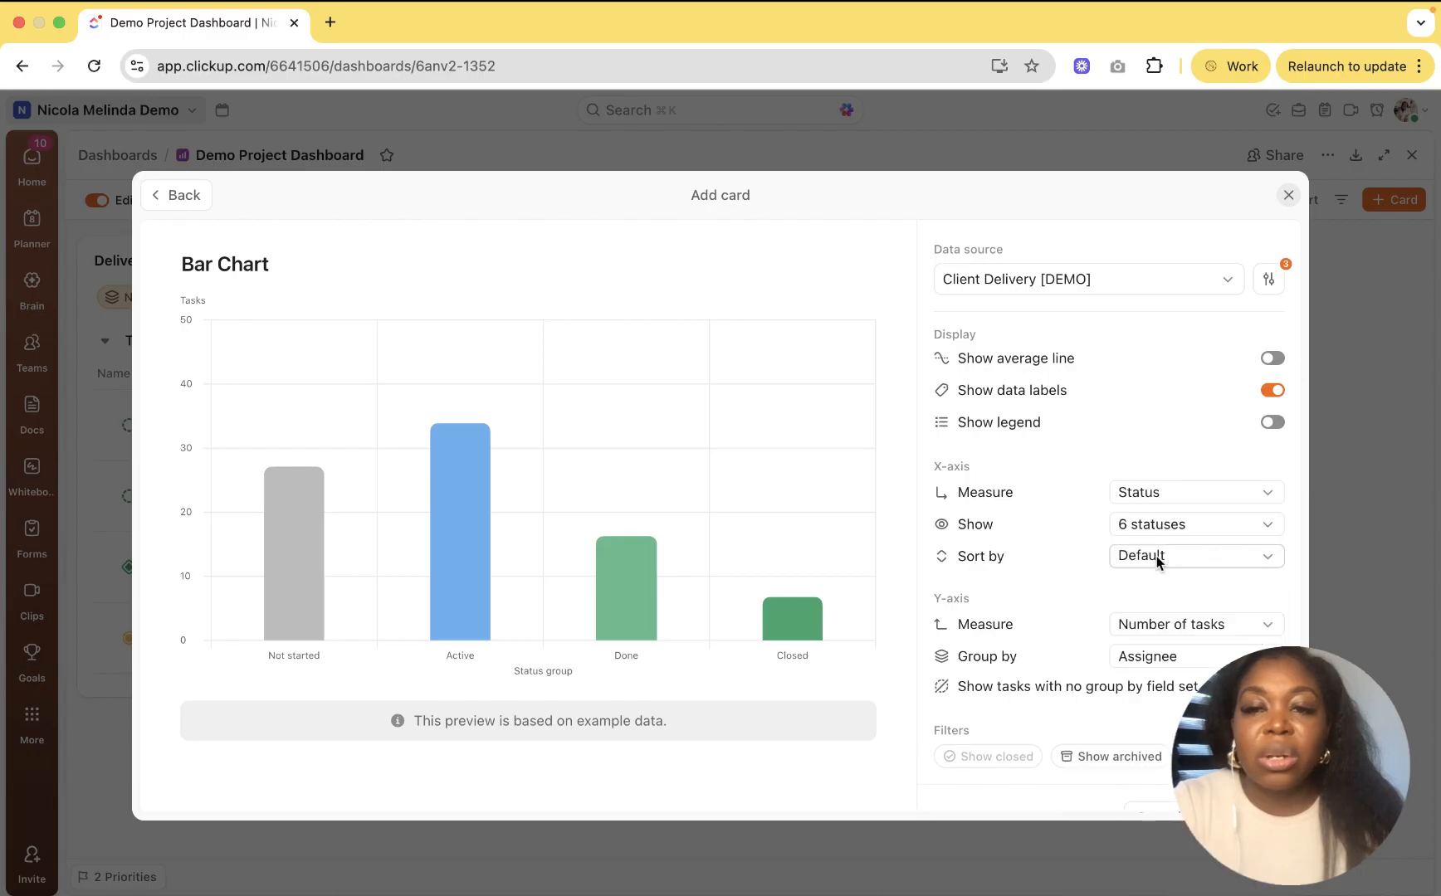
{"action": "scroll", "coordinate": [1168, 741], "scroll_direction": "down", "scroll_amount": 1}
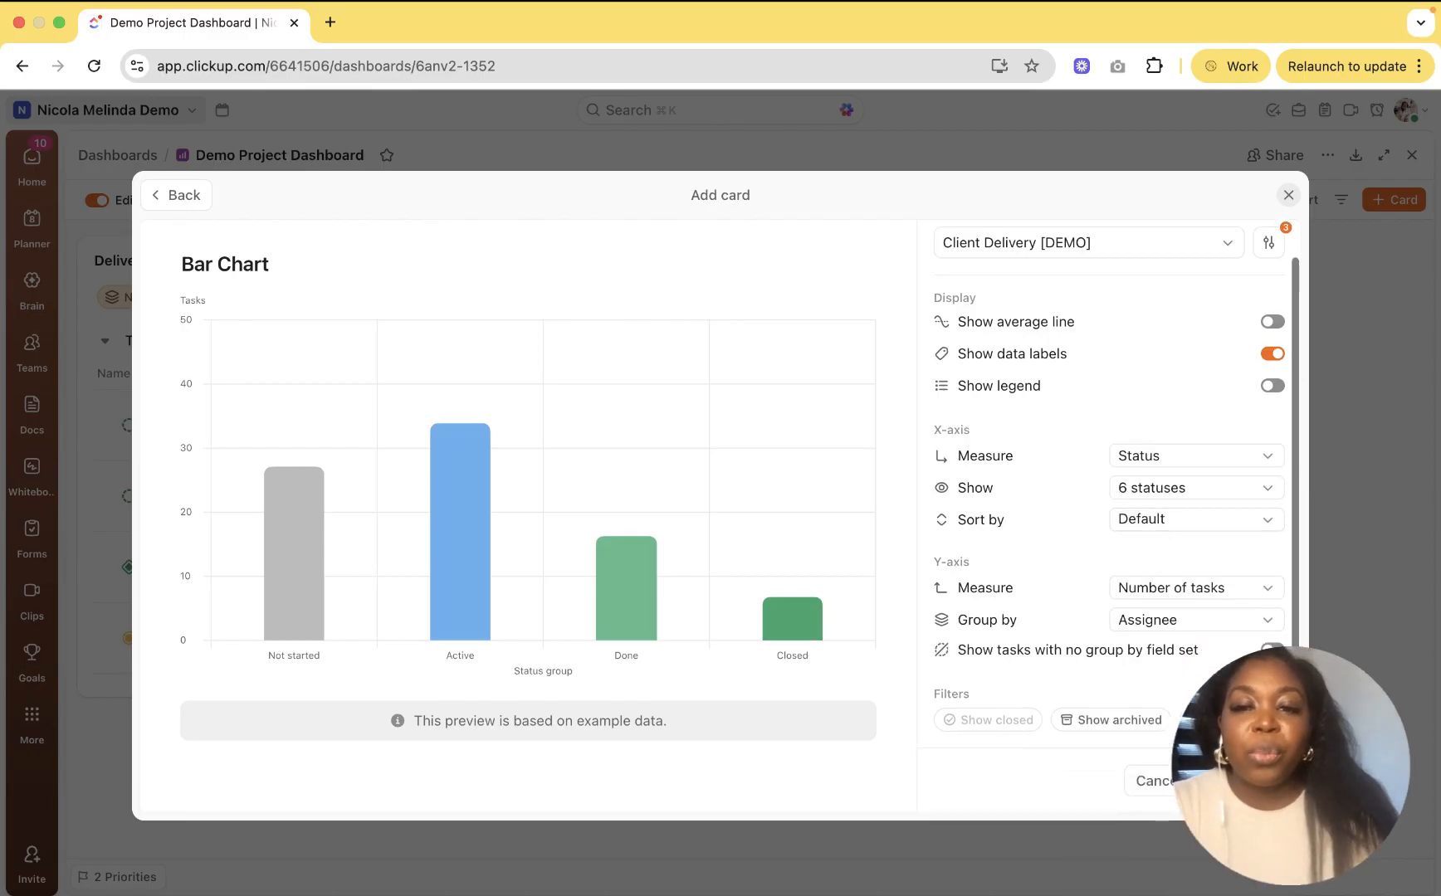
Step: Add the Bar Chart card and scroll to it, showing 18 To Do and 3 In Progress tasks
{"action": "left_click", "coordinate": [1243, 781]}
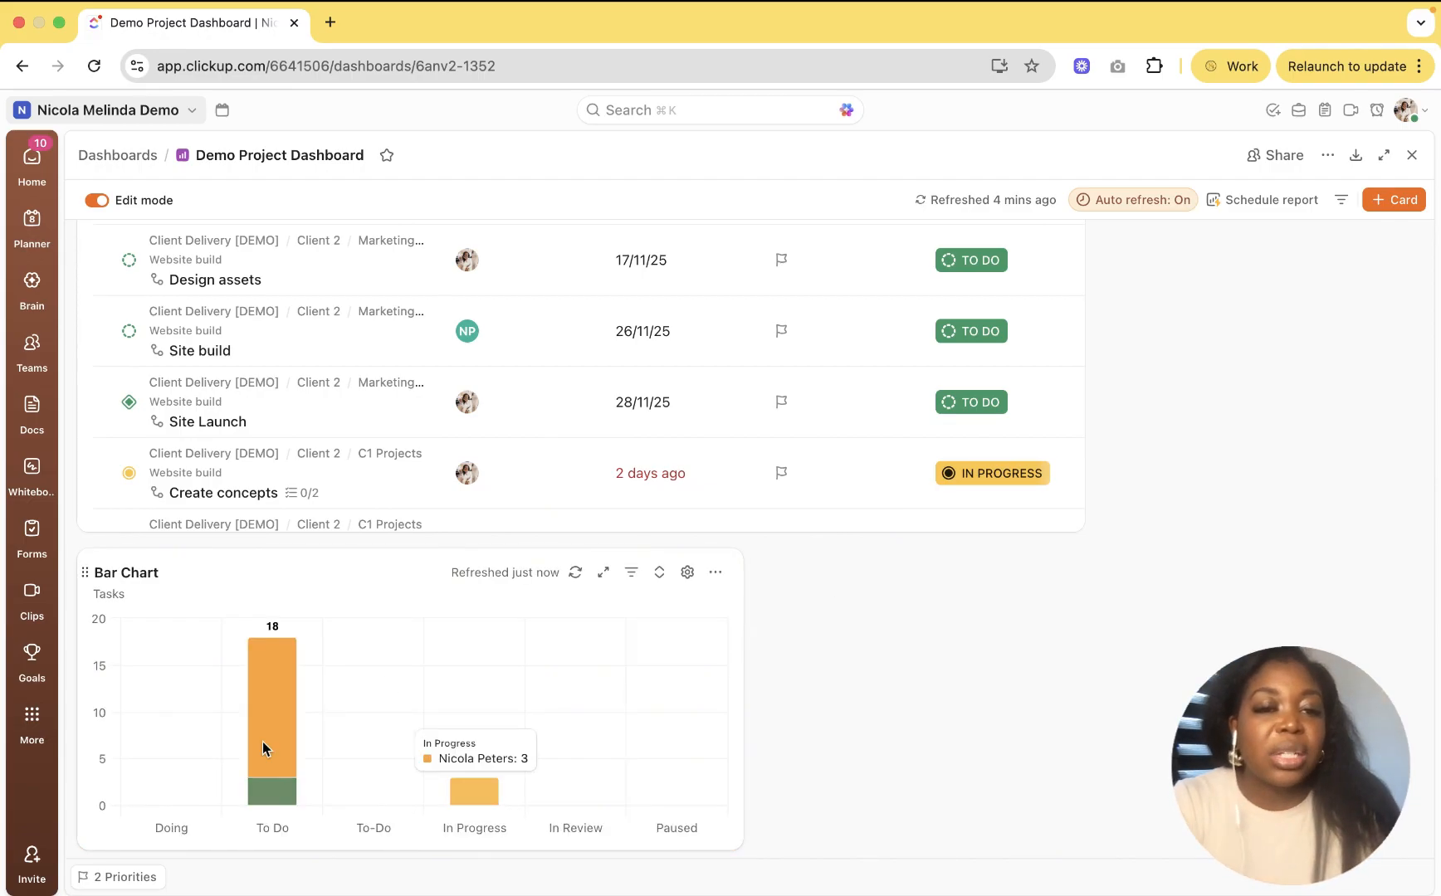
{"action": "mouse_move", "coordinate": [266, 744]}
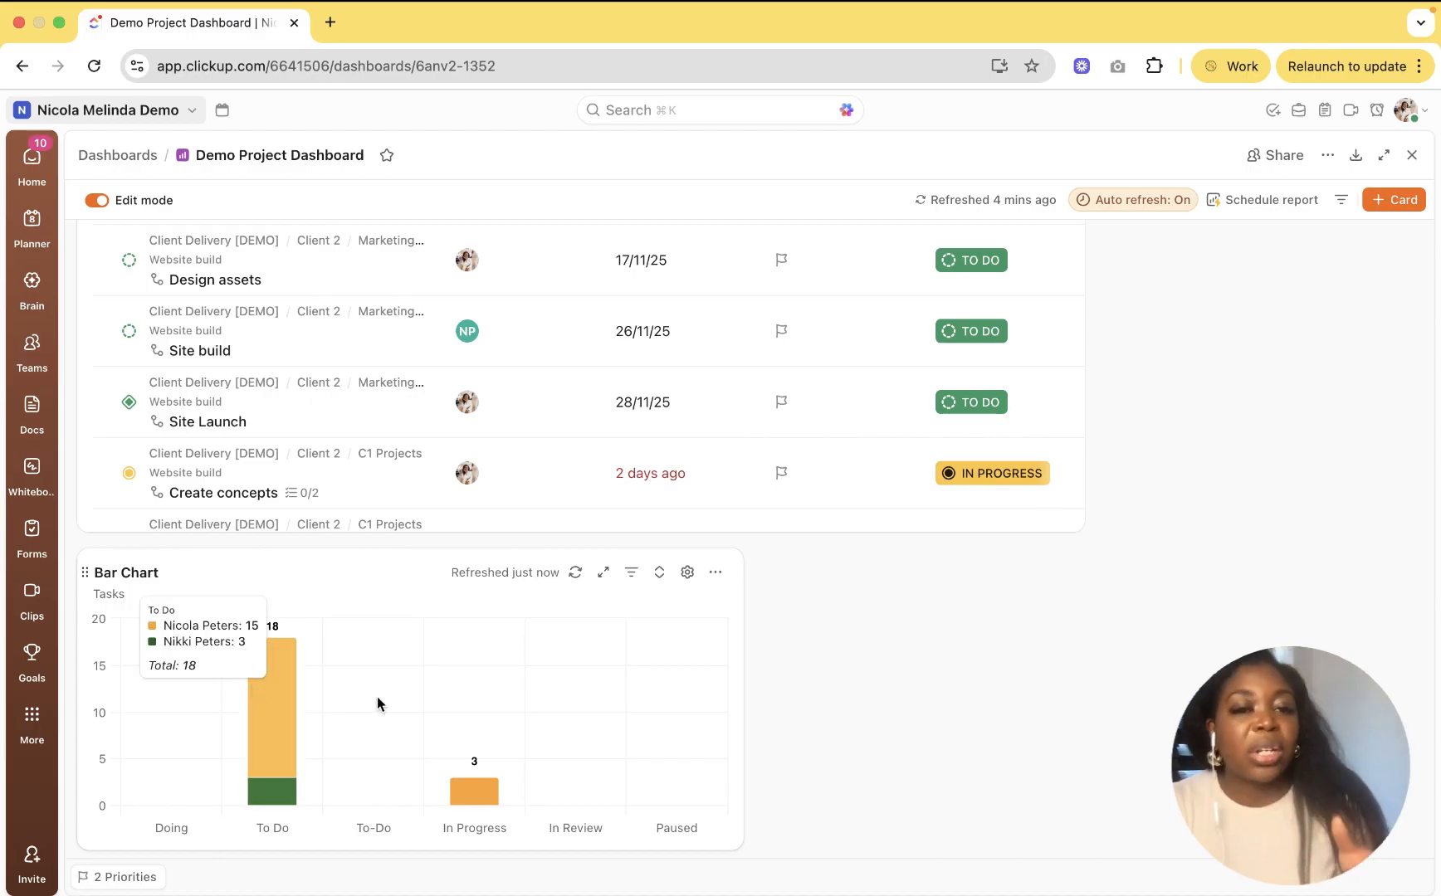
{"action": "mouse_move", "coordinate": [478, 801]}
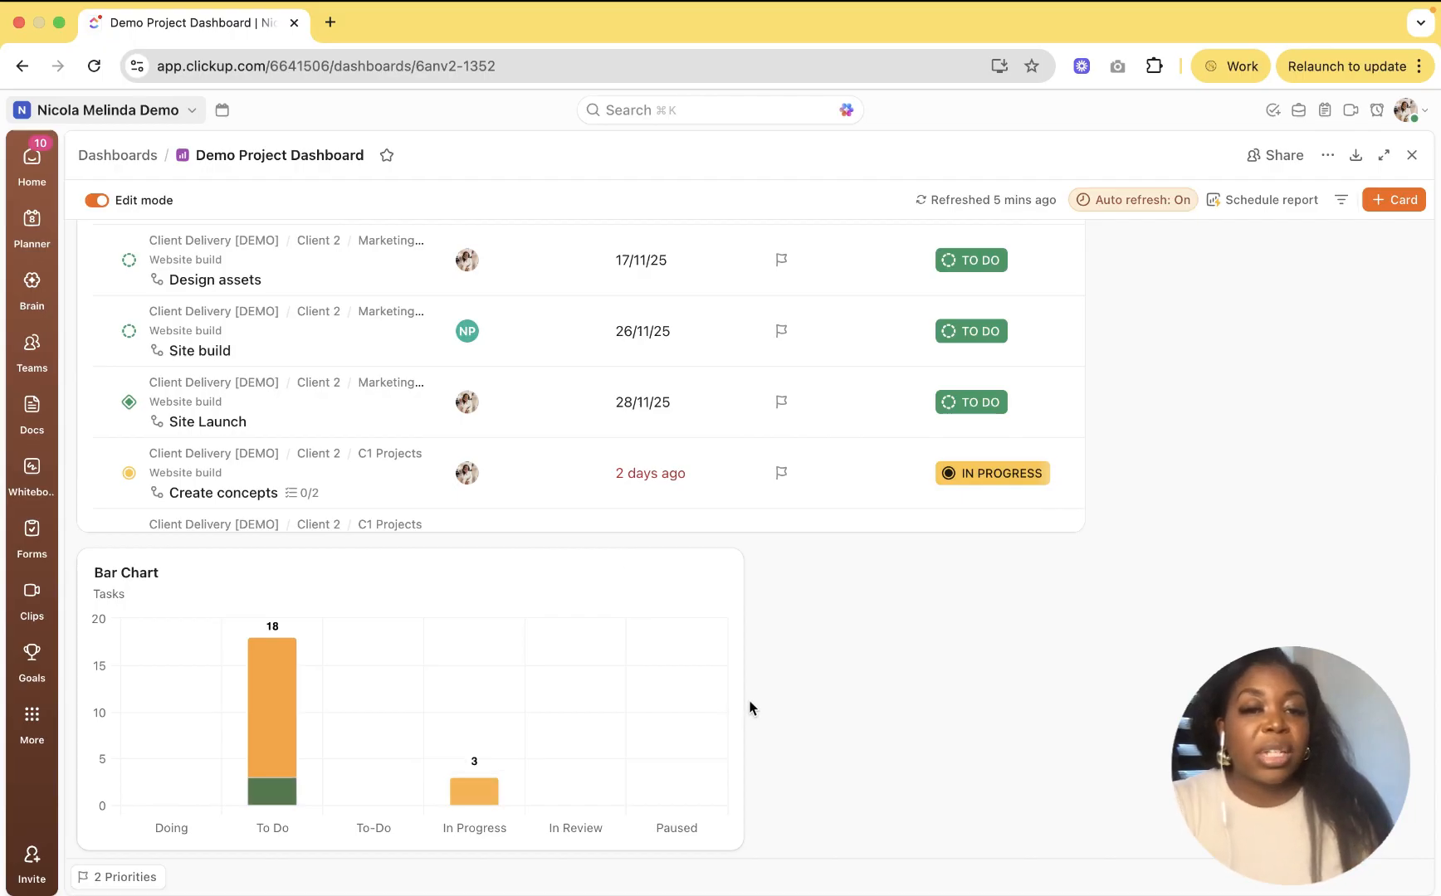
{"action": "scroll", "coordinate": [743, 747], "scroll_direction": "down", "scroll_amount": 1}
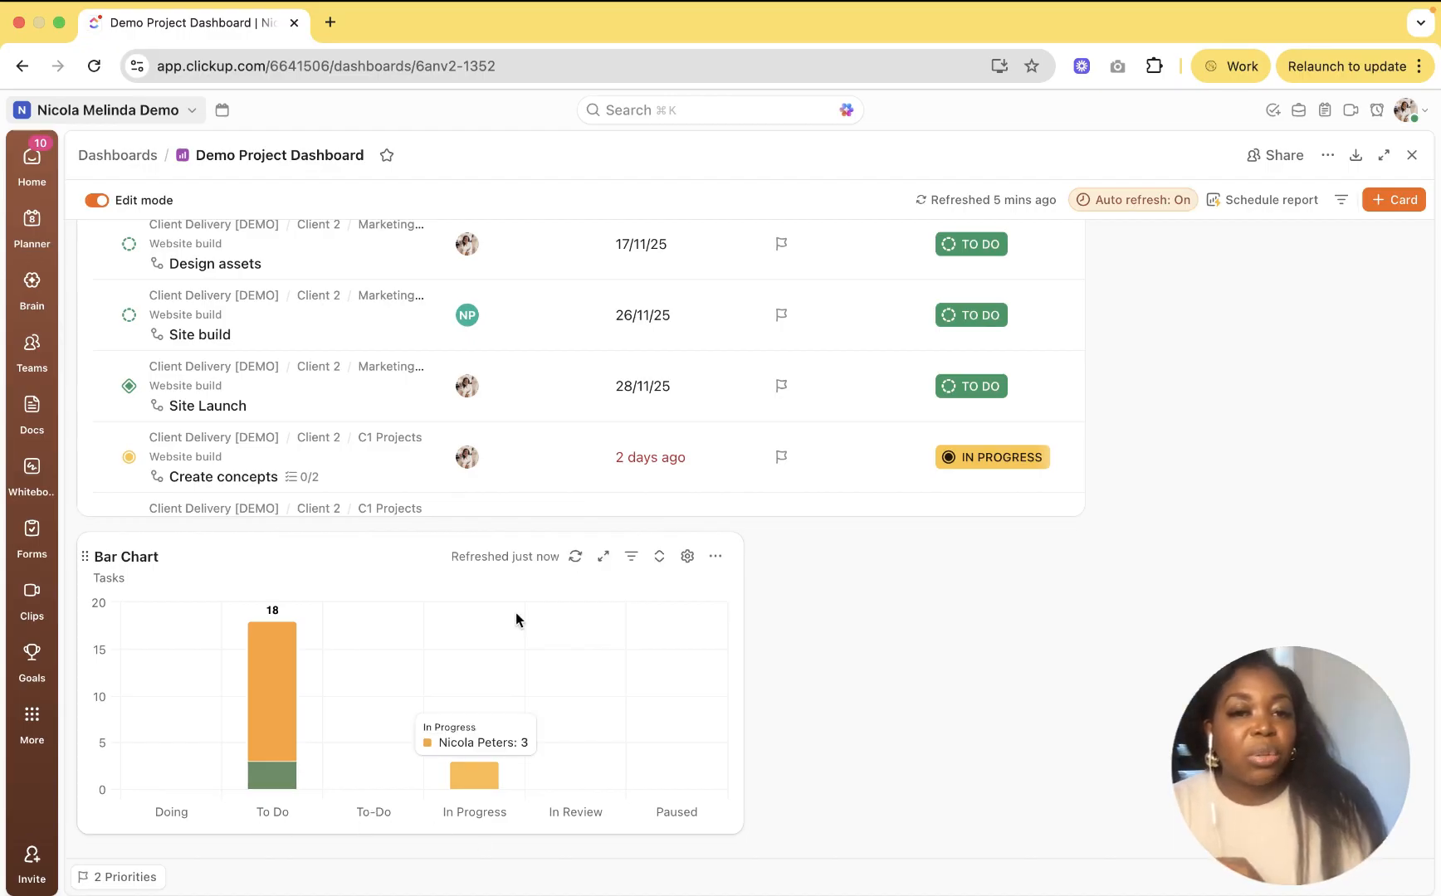
Step: In the Bar Chart settings, remove the Client Delivery [DEMO] space from the data source
{"action": "left_click", "coordinate": [631, 556]}
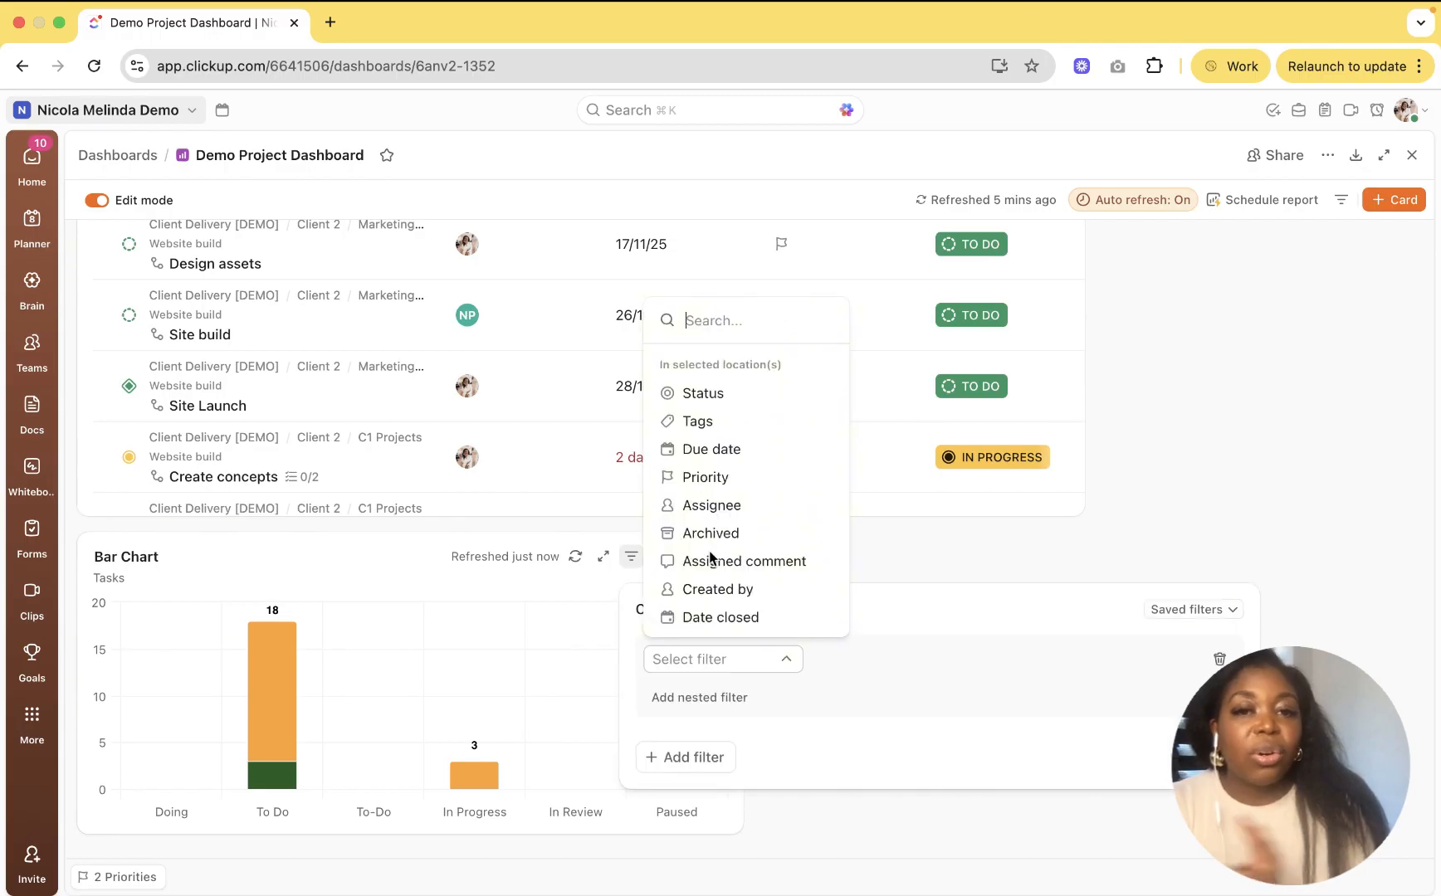
{"action": "left_click", "coordinate": [554, 589]}
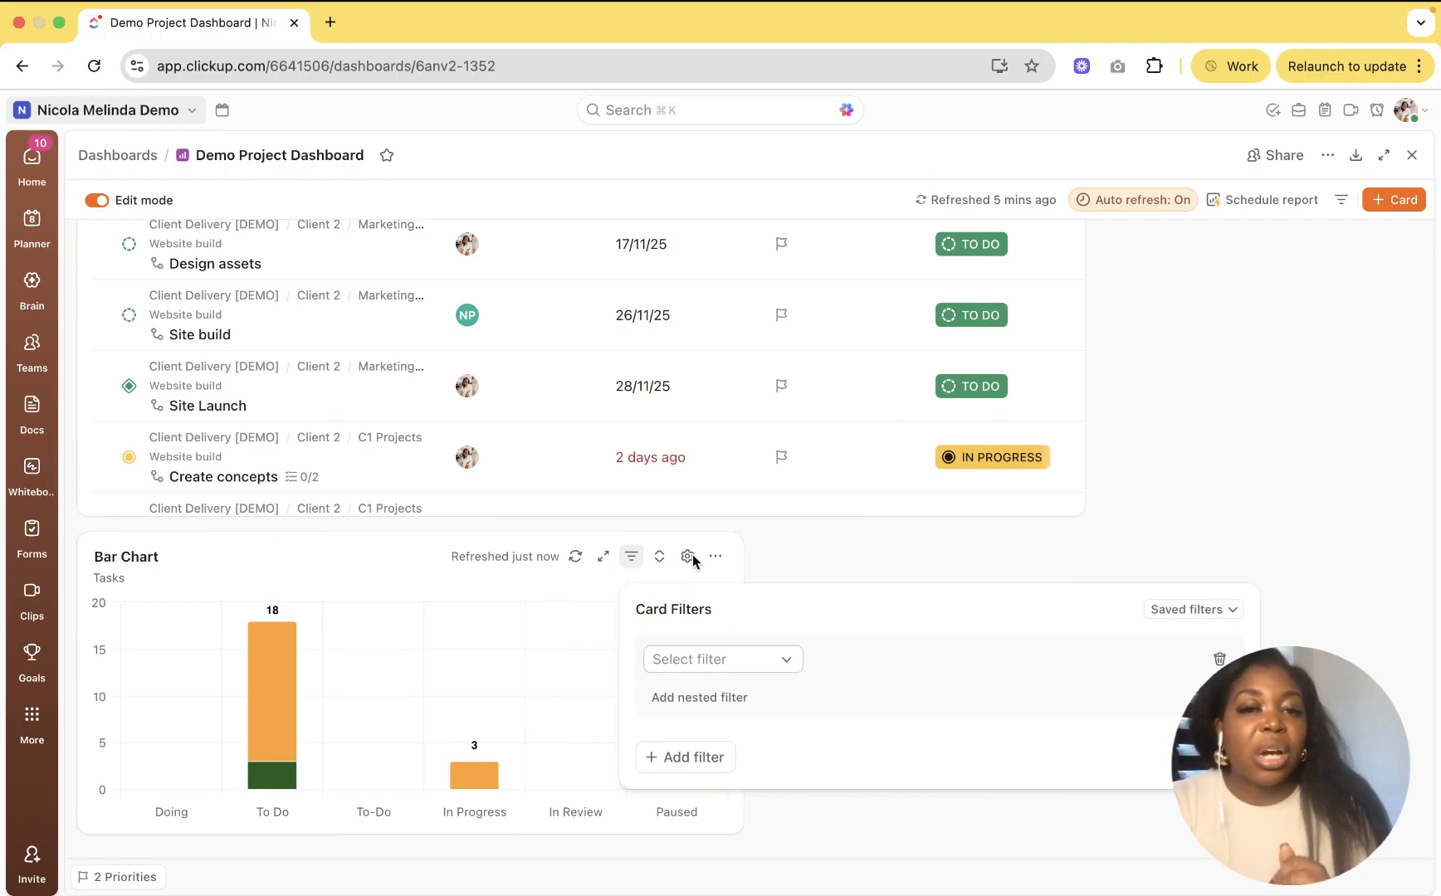
{"action": "left_click", "coordinate": [691, 558]}
{"action": "left_click", "coordinate": [692, 561]}
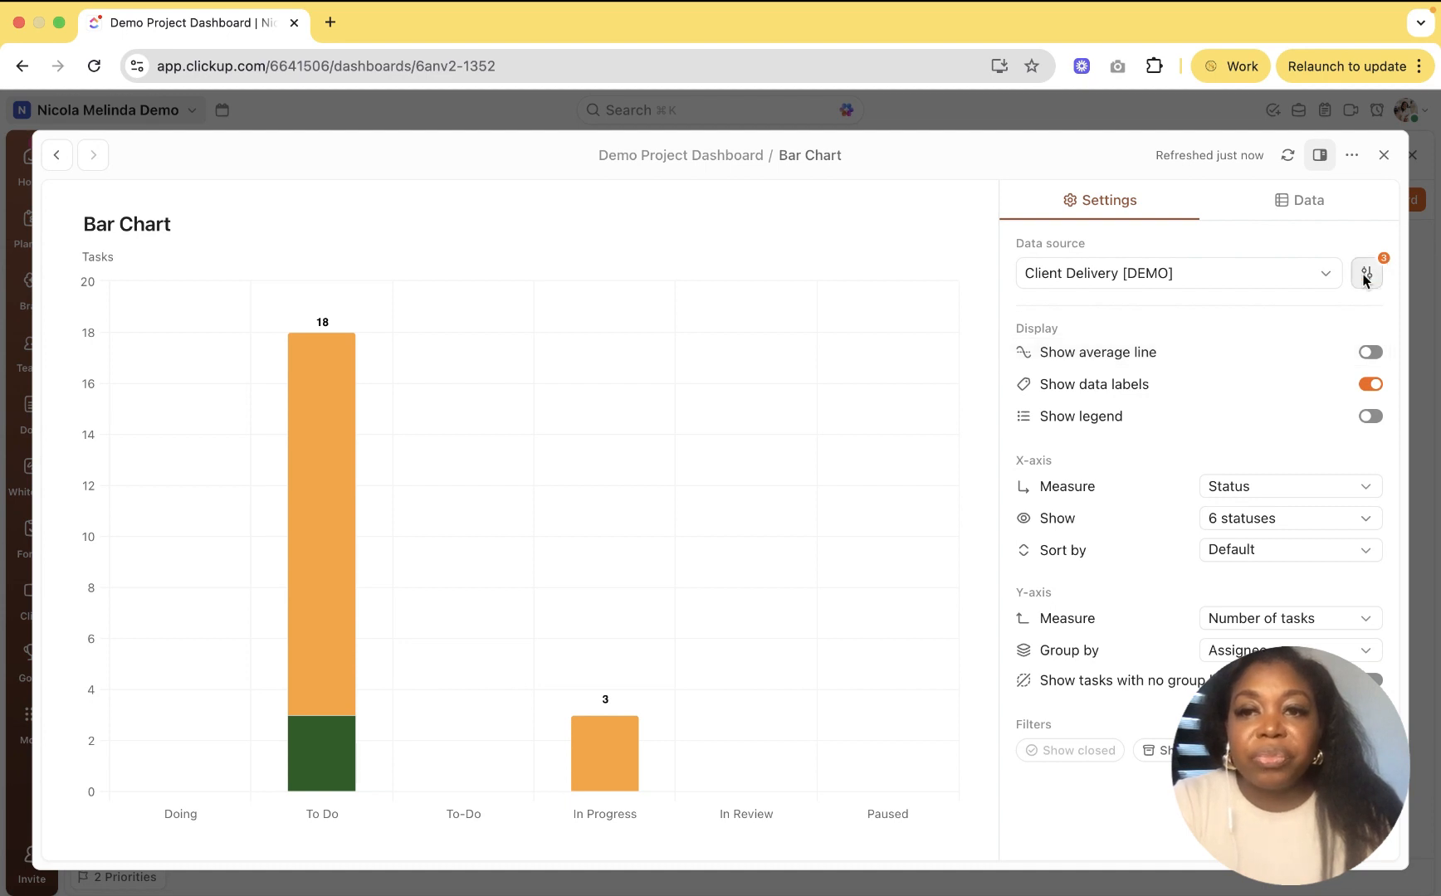
{"action": "left_click", "coordinate": [1310, 279]}
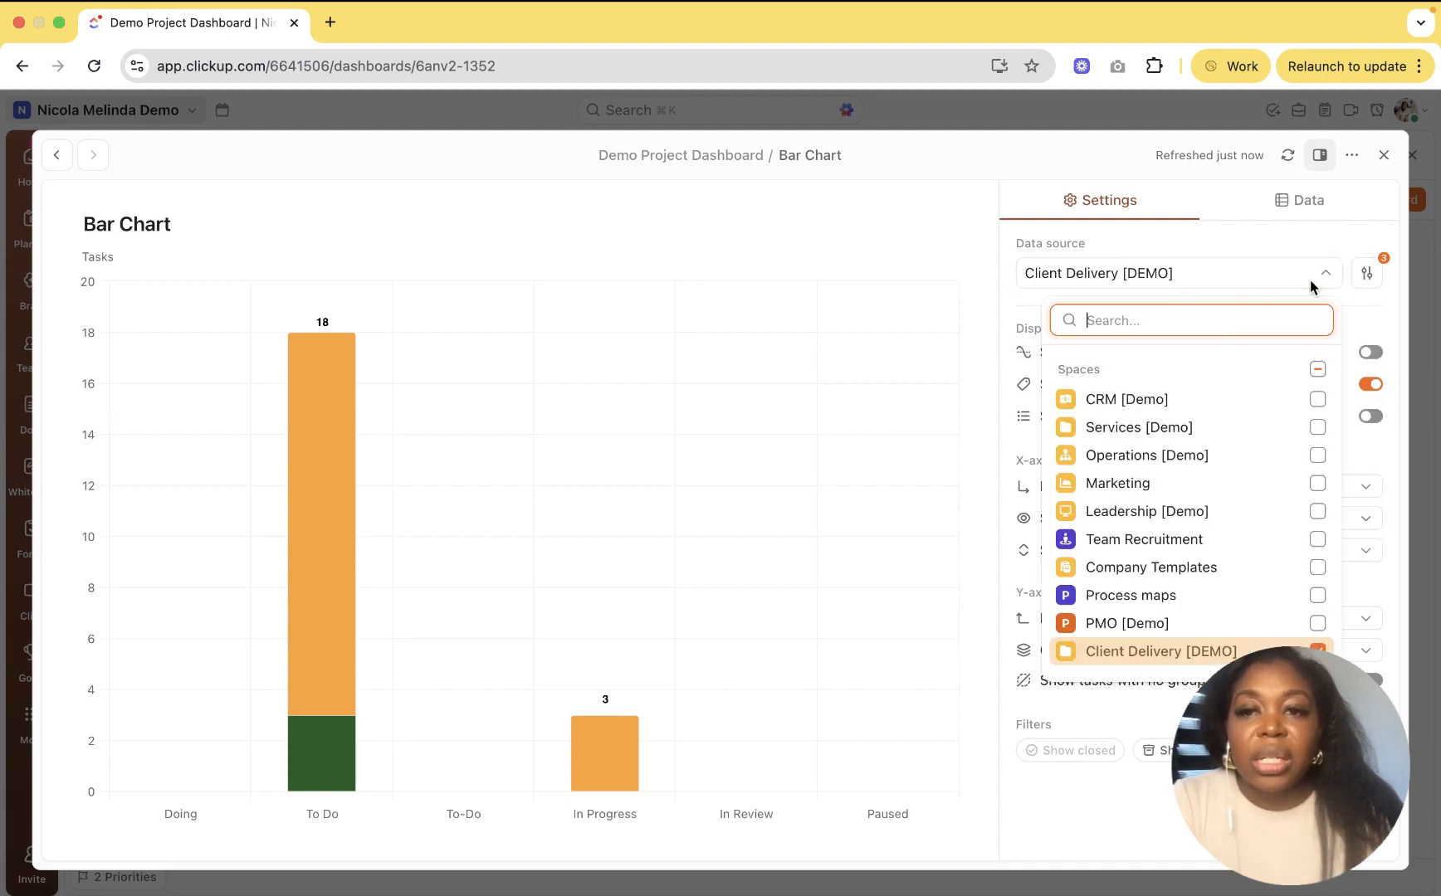
{"action": "scroll", "coordinate": [1162, 615], "scroll_direction": "down", "scroll_amount": 1}
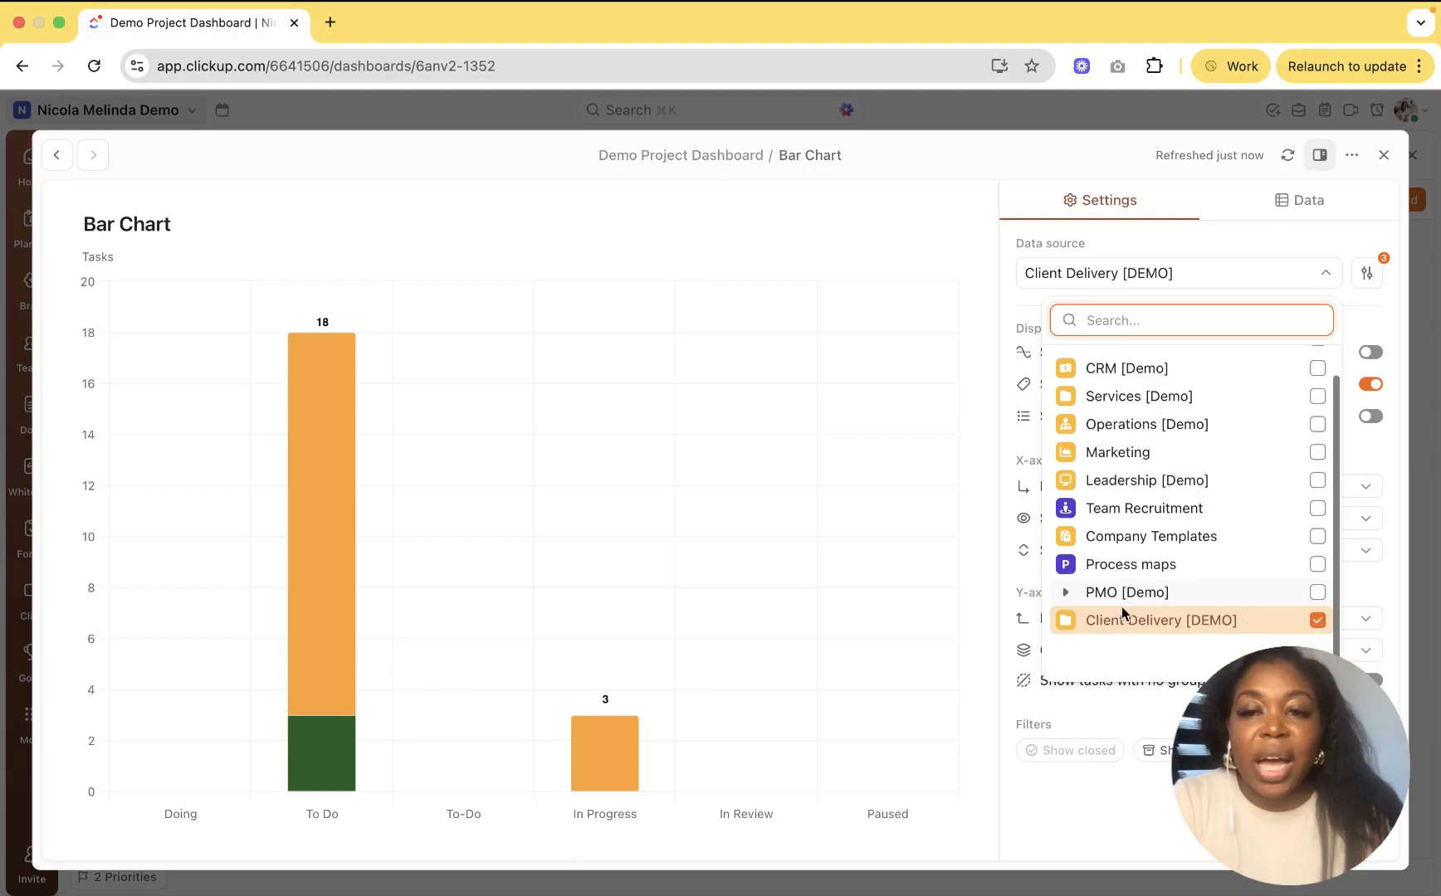
{"action": "left_click", "coordinate": [1073, 620]}
{"action": "scroll", "coordinate": [1144, 597], "scroll_direction": "down", "scroll_amount": 3}
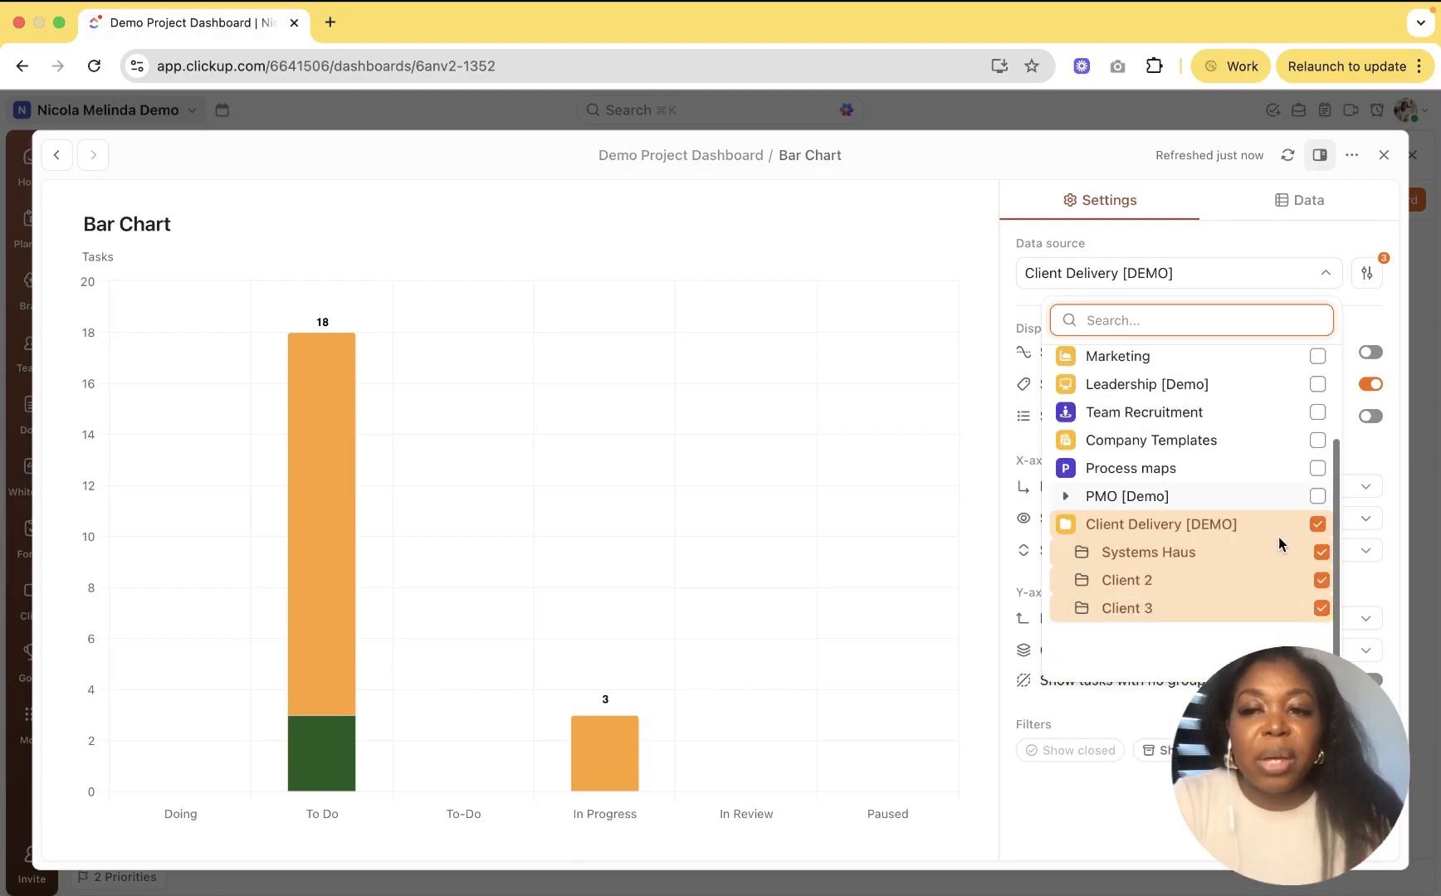
{"action": "left_click", "coordinate": [1317, 524]}
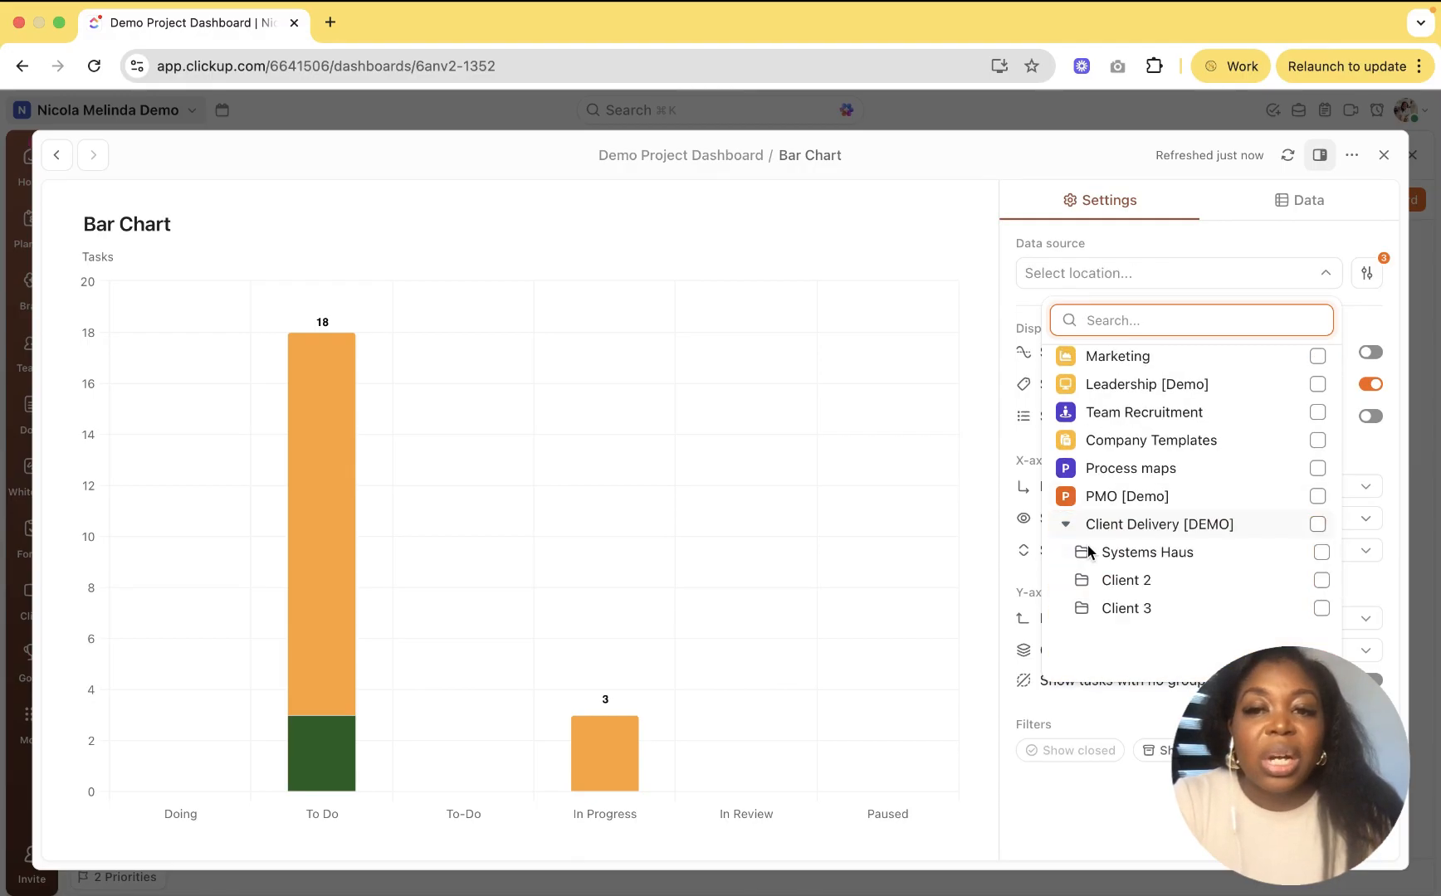
Step: Add Systems Haus Projects and System Support, plus Client 2's C1 Projects and C1 Retainer lists
{"action": "left_click", "coordinate": [1082, 552]}
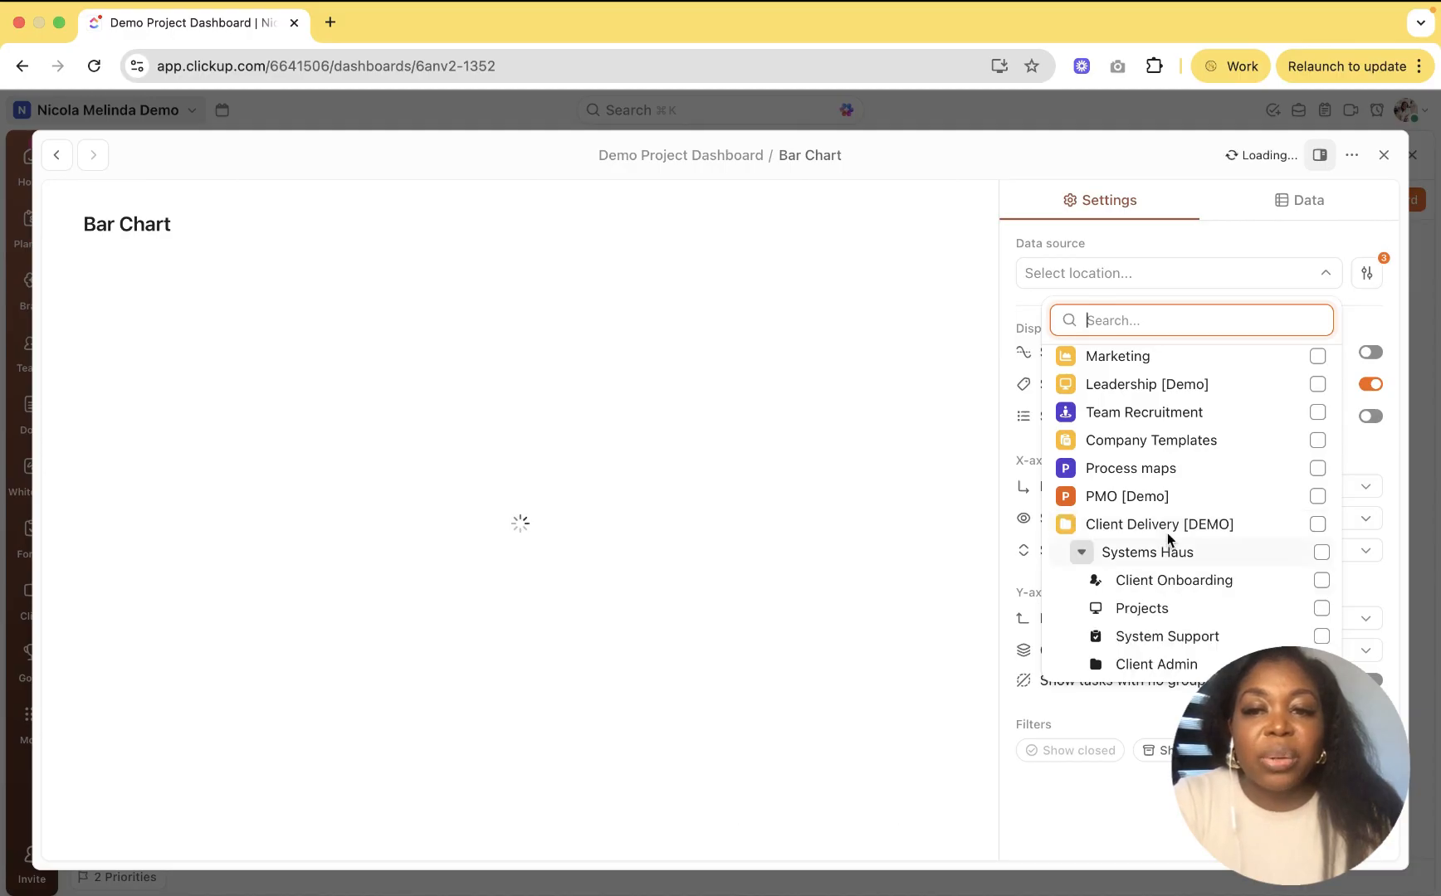
{"action": "scroll", "coordinate": [1182, 461], "scroll_direction": "down", "scroll_amount": 3}
{"action": "scroll", "coordinate": [1224, 508], "scroll_direction": "down", "scroll_amount": 1}
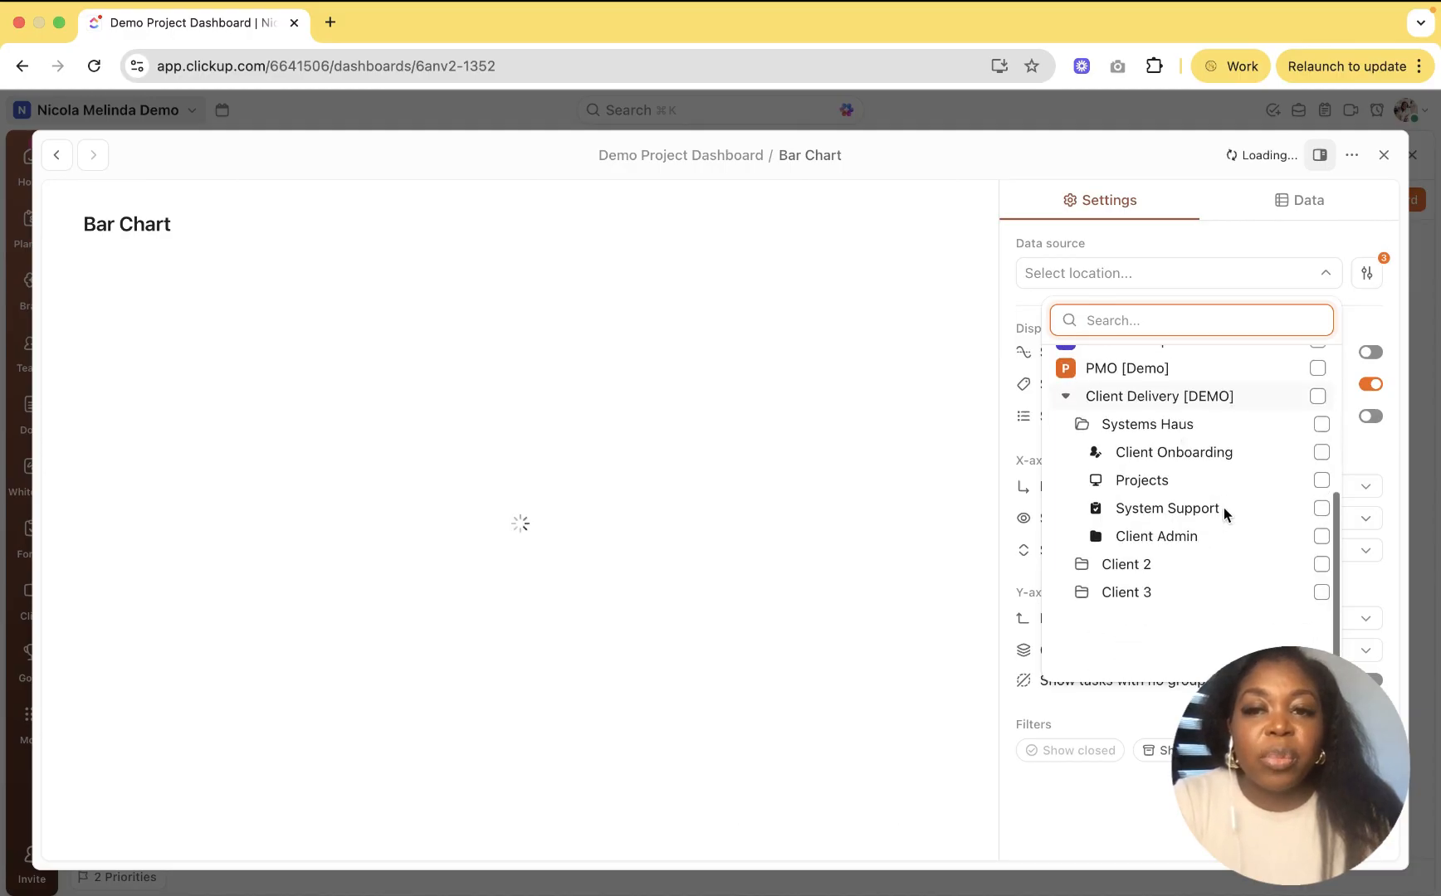
{"action": "left_click", "coordinate": [1312, 483]}
{"action": "left_click", "coordinate": [1312, 510]}
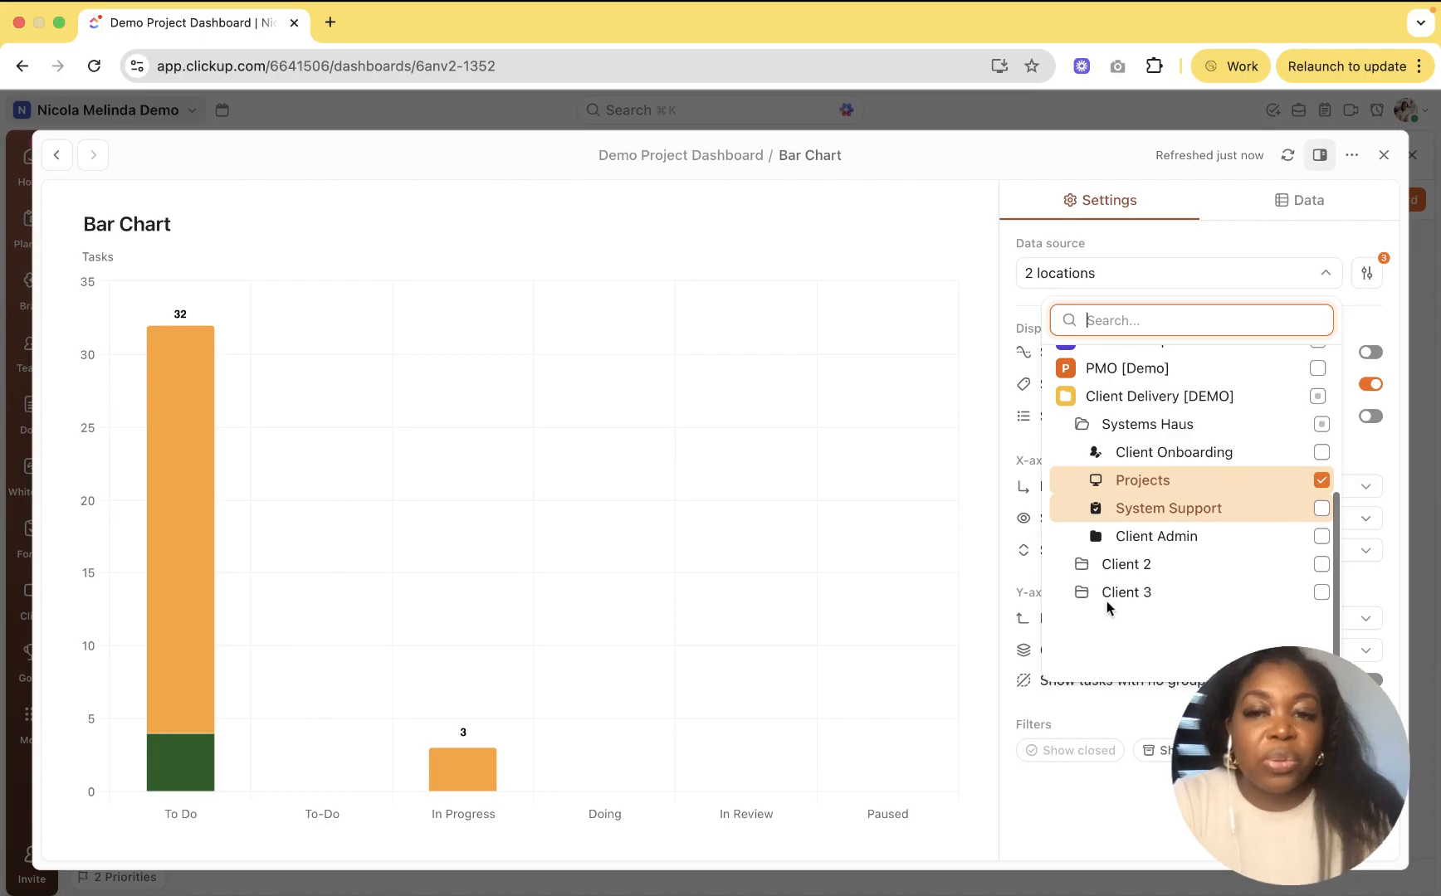
{"action": "left_click", "coordinate": [1082, 565]}
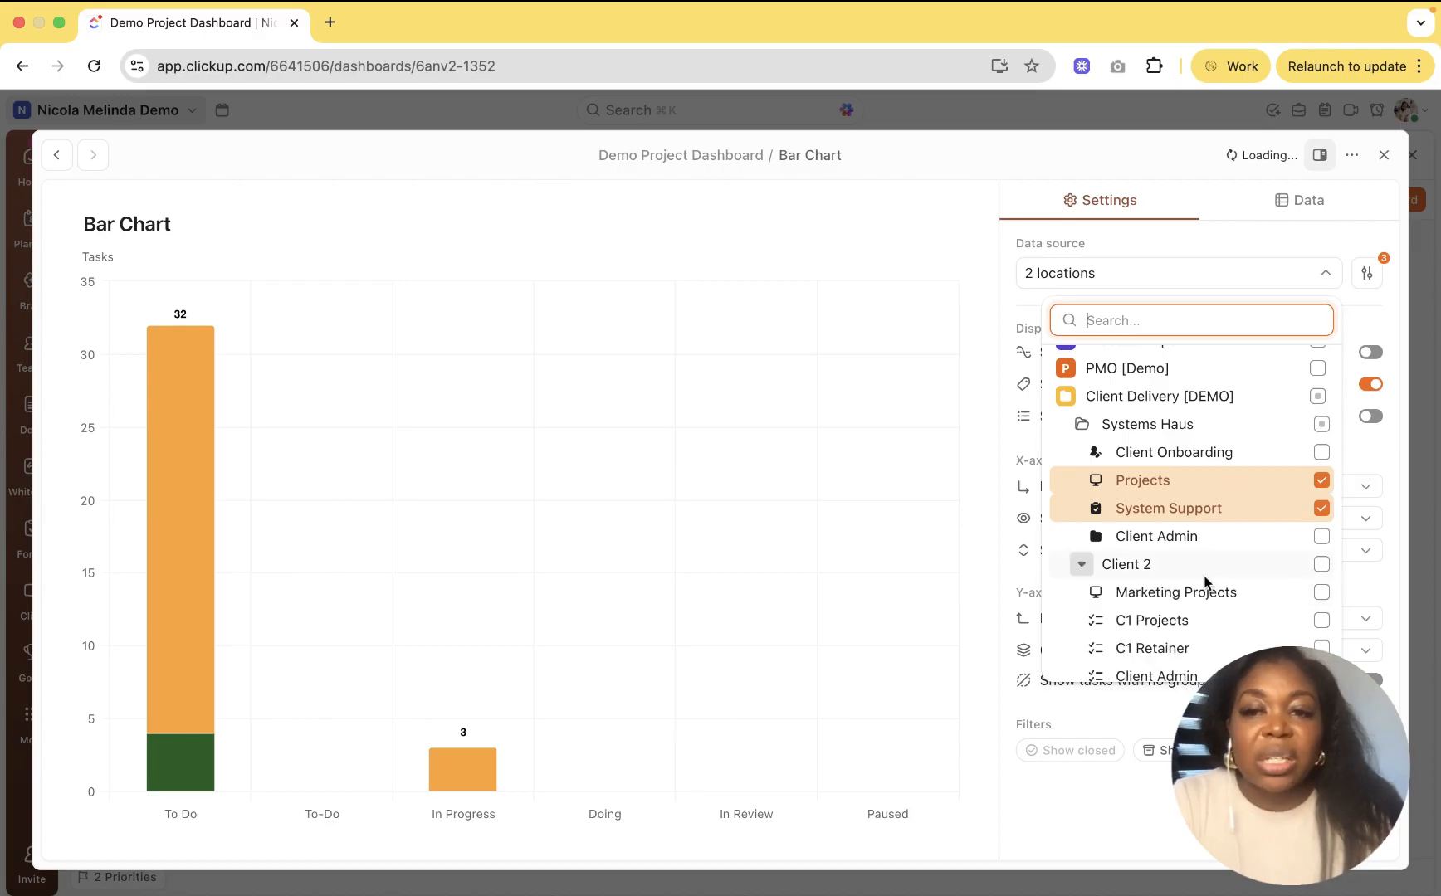
{"action": "scroll", "coordinate": [1215, 581], "scroll_direction": "down", "scroll_amount": 1}
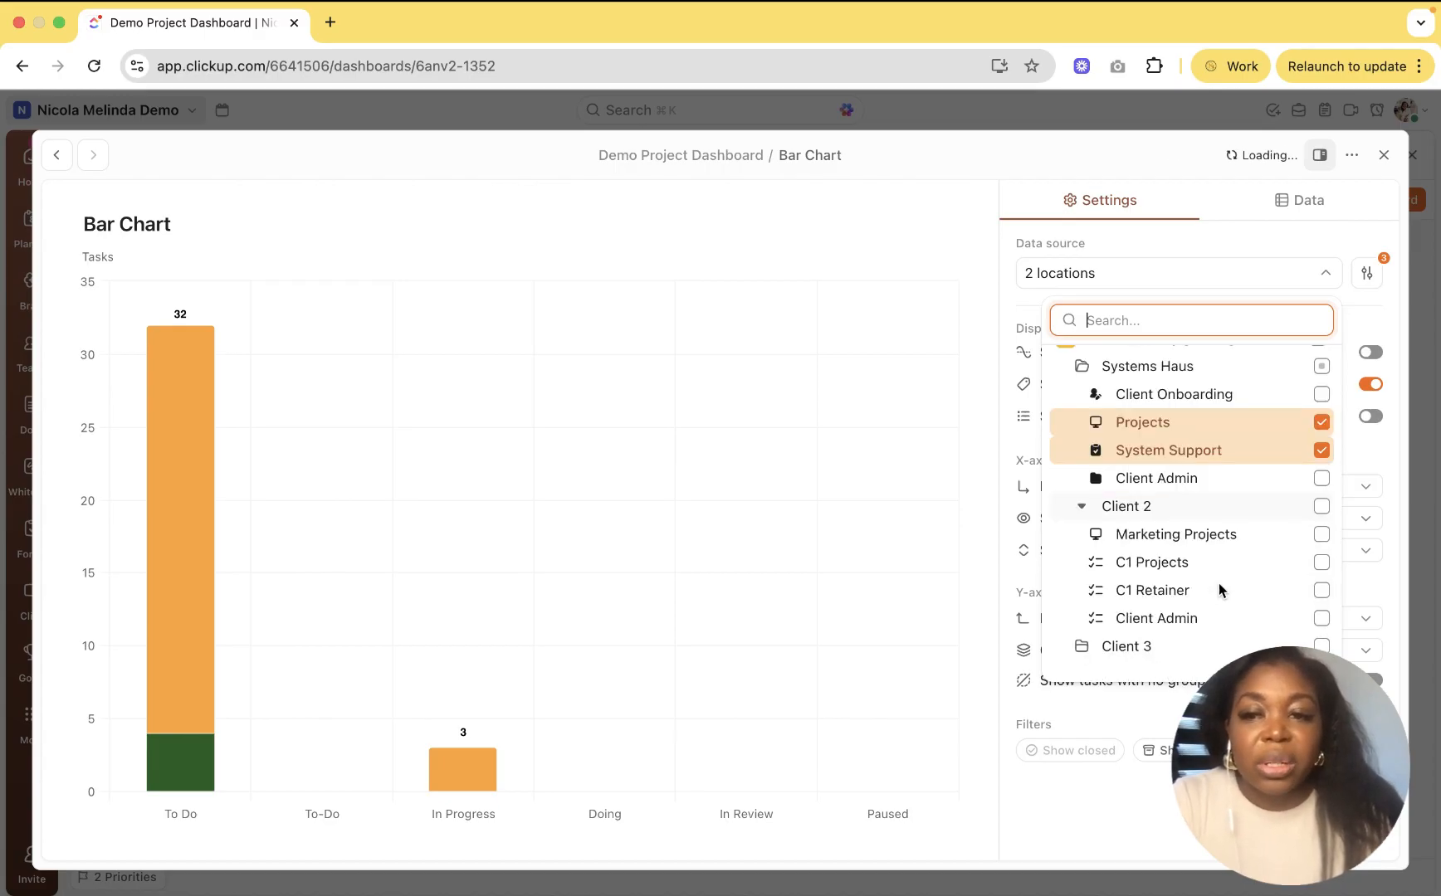
{"action": "left_click", "coordinate": [1216, 565]}
{"action": "left_click", "coordinate": [1217, 590]}
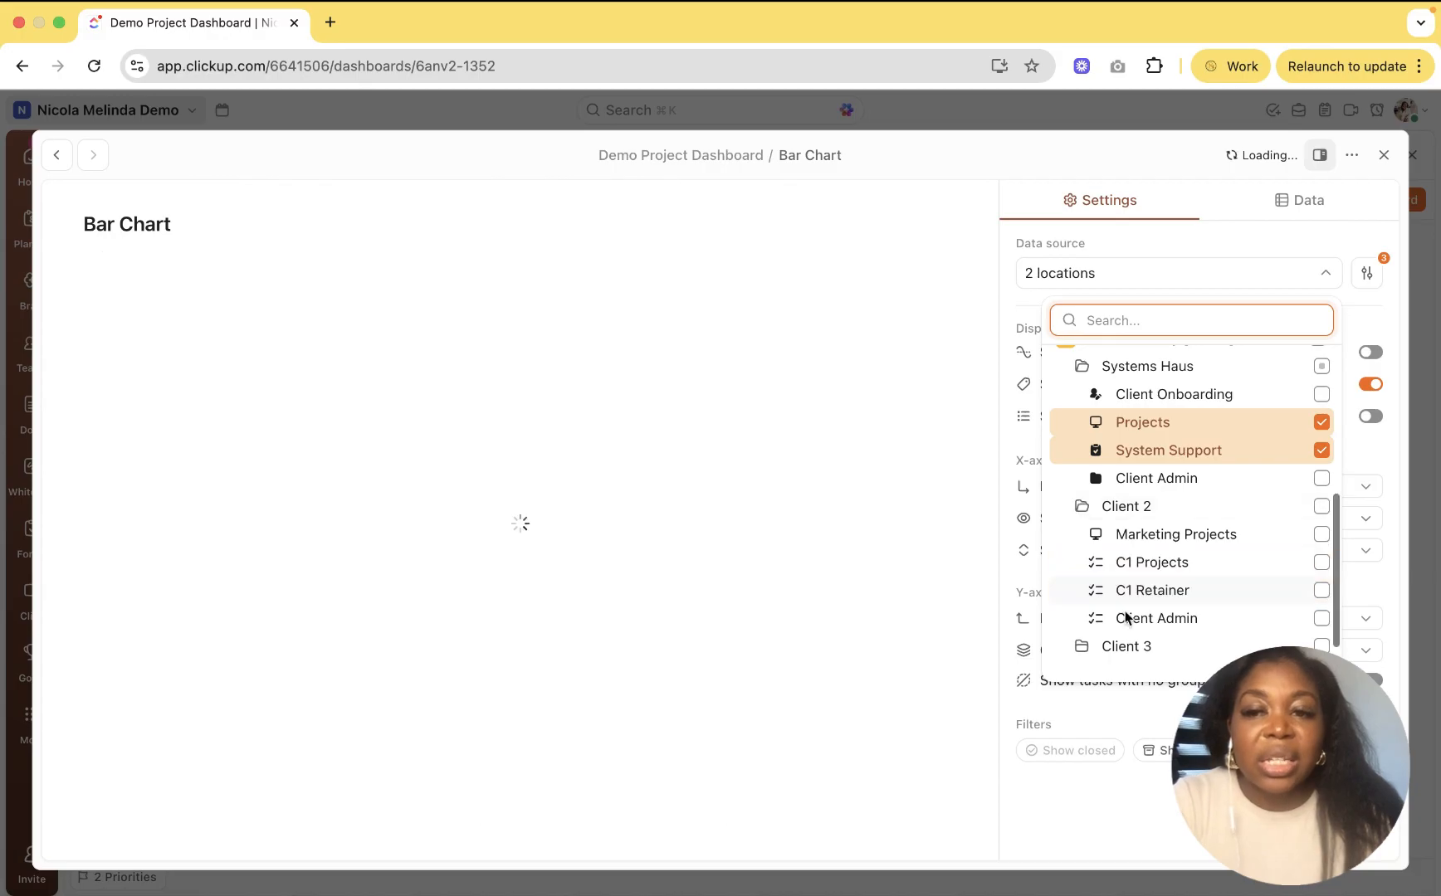
{"action": "left_click", "coordinate": [1318, 563]}
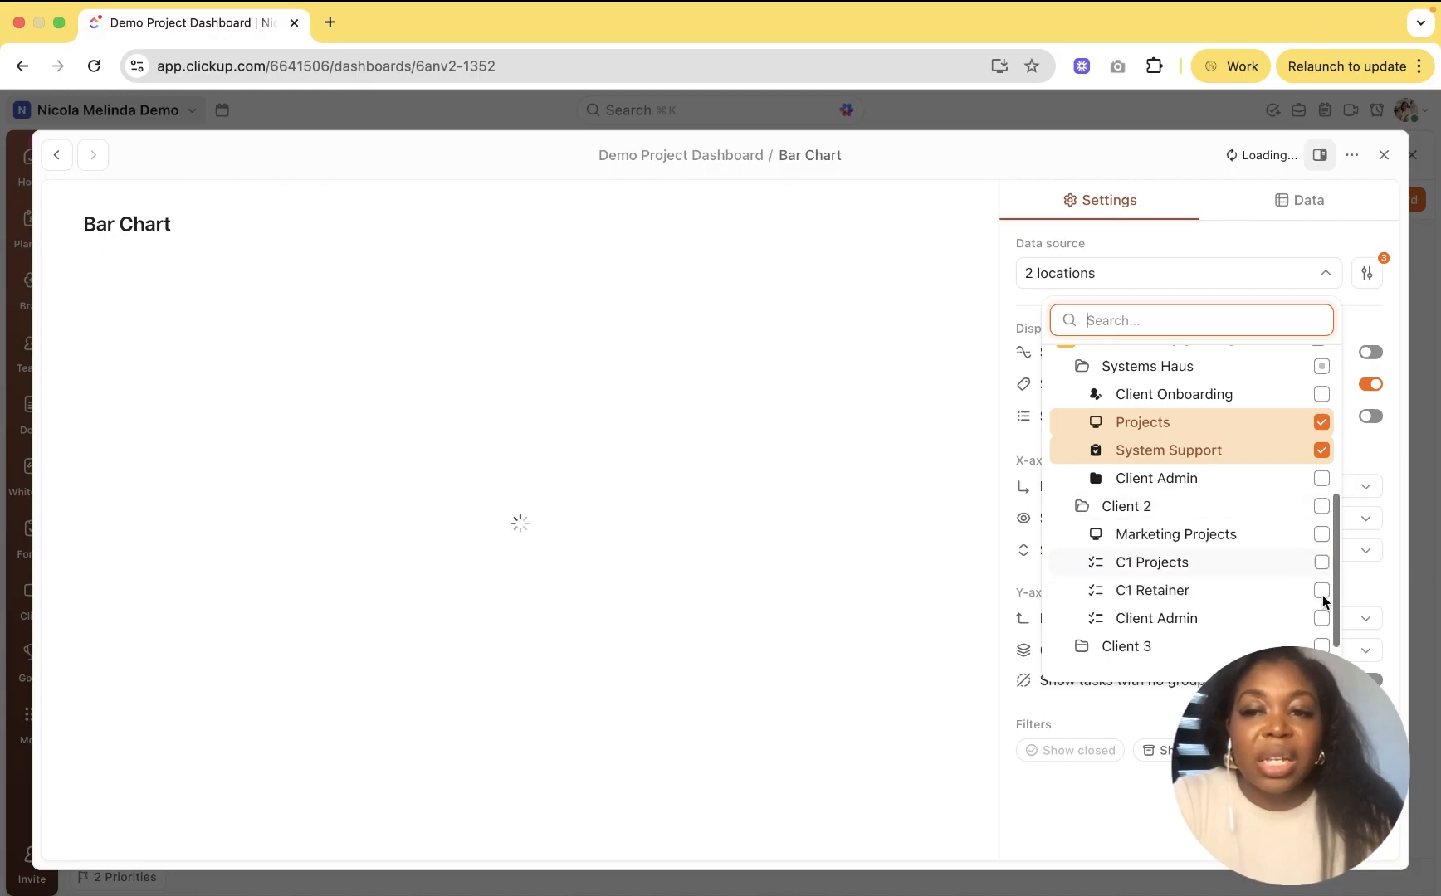
{"action": "left_click", "coordinate": [1322, 591]}
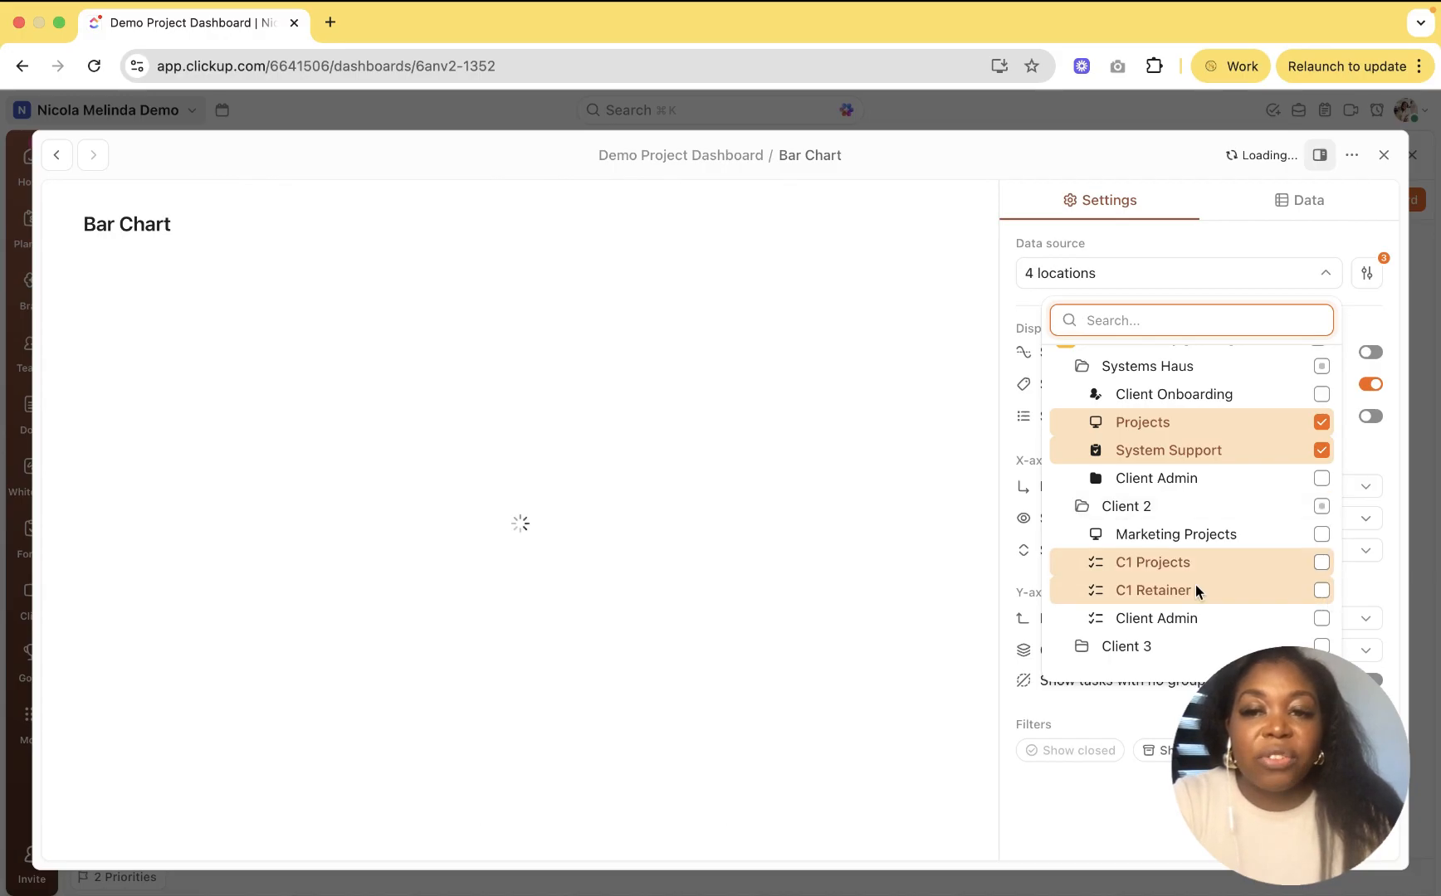
Step: Add Client 3's C1 Projects and C1 Retainer lists and apply the selection
{"action": "scroll", "coordinate": [1109, 655], "scroll_direction": "down", "scroll_amount": 1}
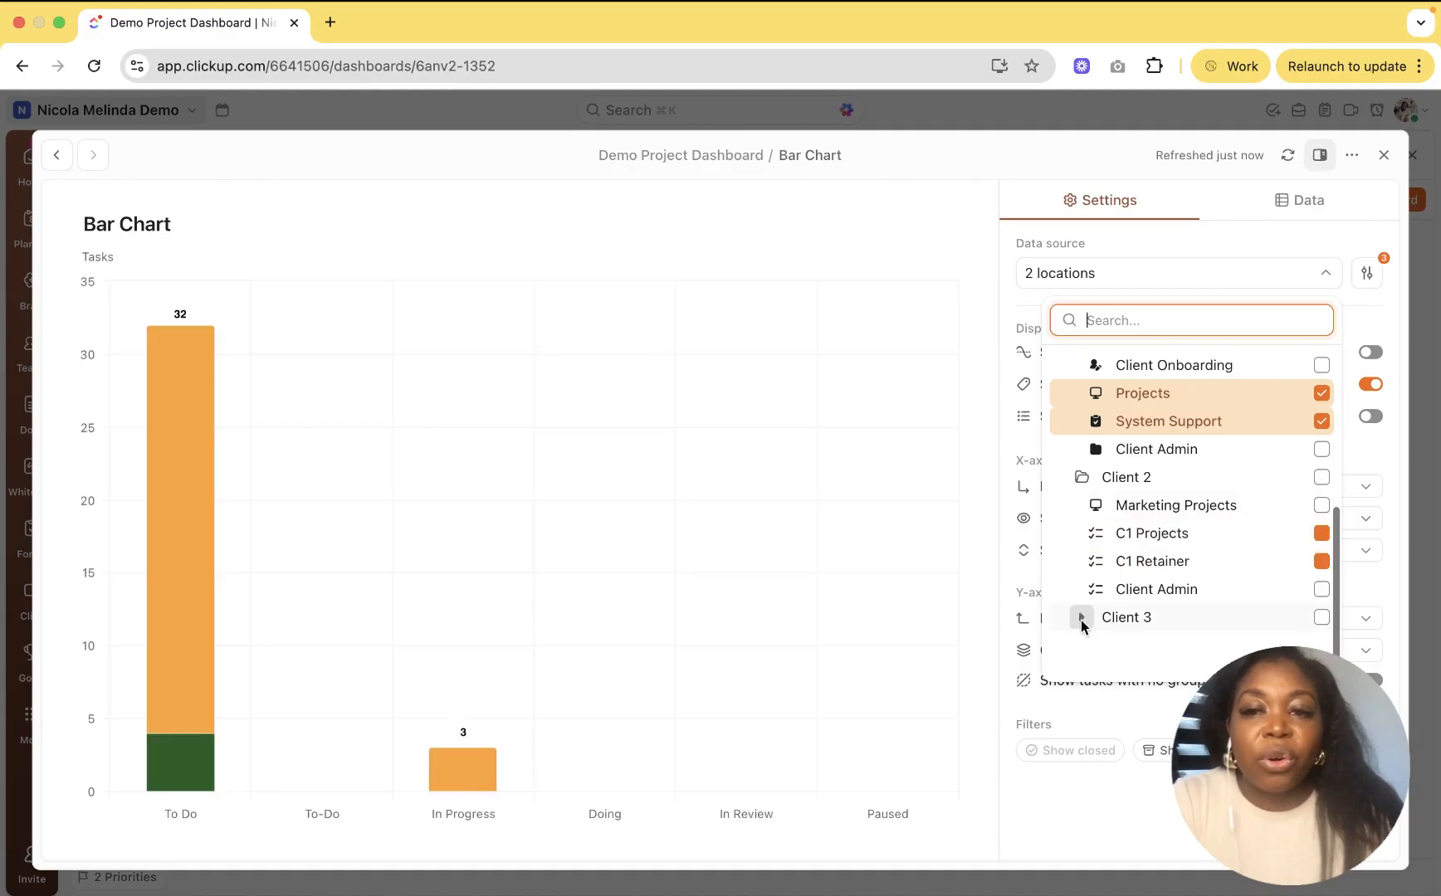
{"action": "left_click", "coordinate": [1083, 624]}
{"action": "scroll", "coordinate": [1270, 536], "scroll_direction": "down", "scroll_amount": 2}
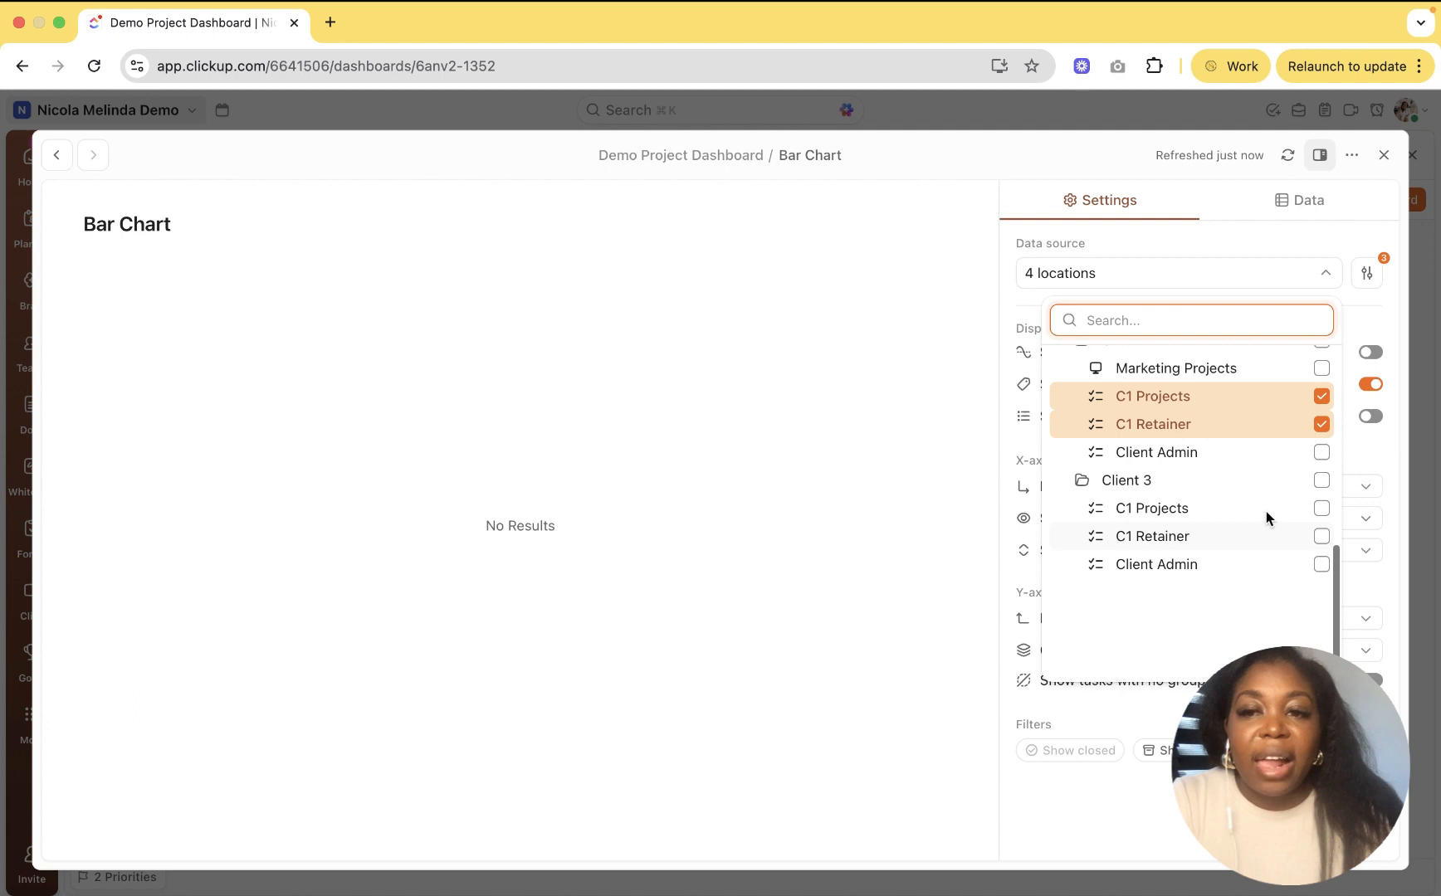
{"action": "left_click", "coordinate": [1322, 512]}
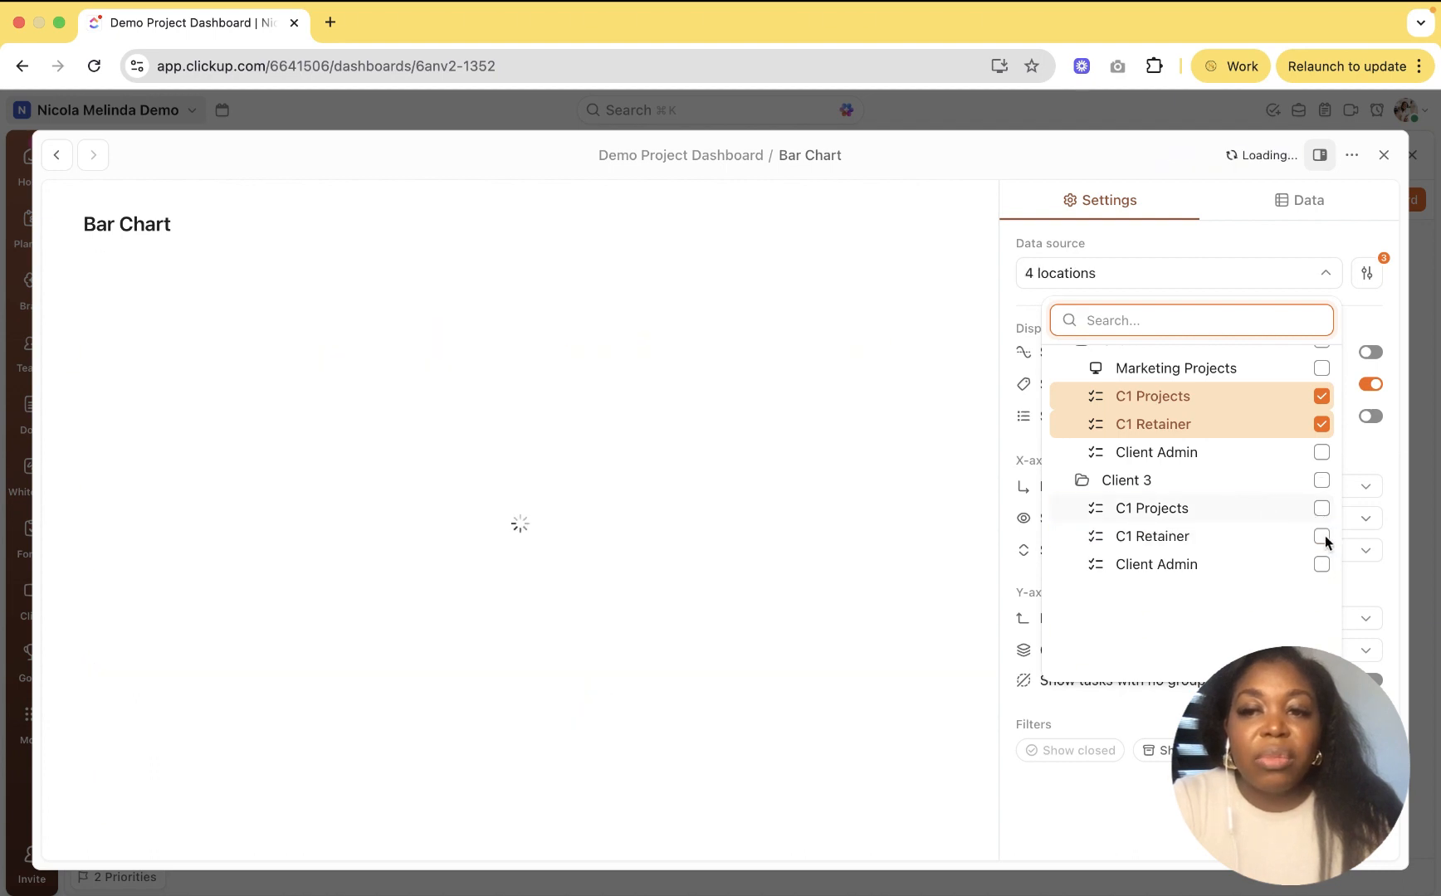
{"action": "left_click", "coordinate": [1321, 537]}
{"action": "key", "text": "Escape"}
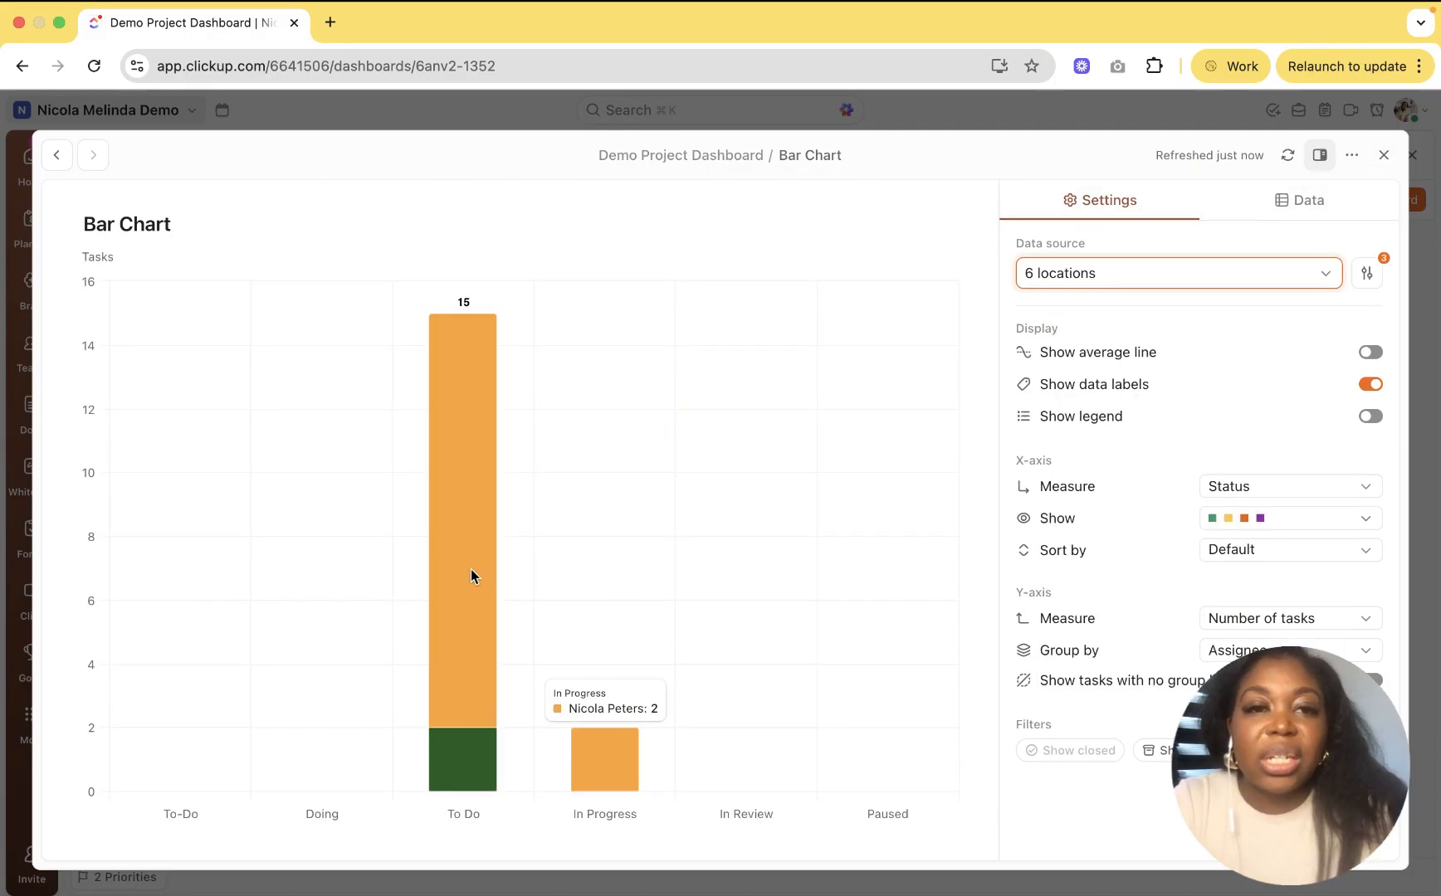
Step: Review the x-axis Active and Not started status groups, then close the Bar Chart settings
{"action": "mouse_move", "coordinate": [471, 570]}
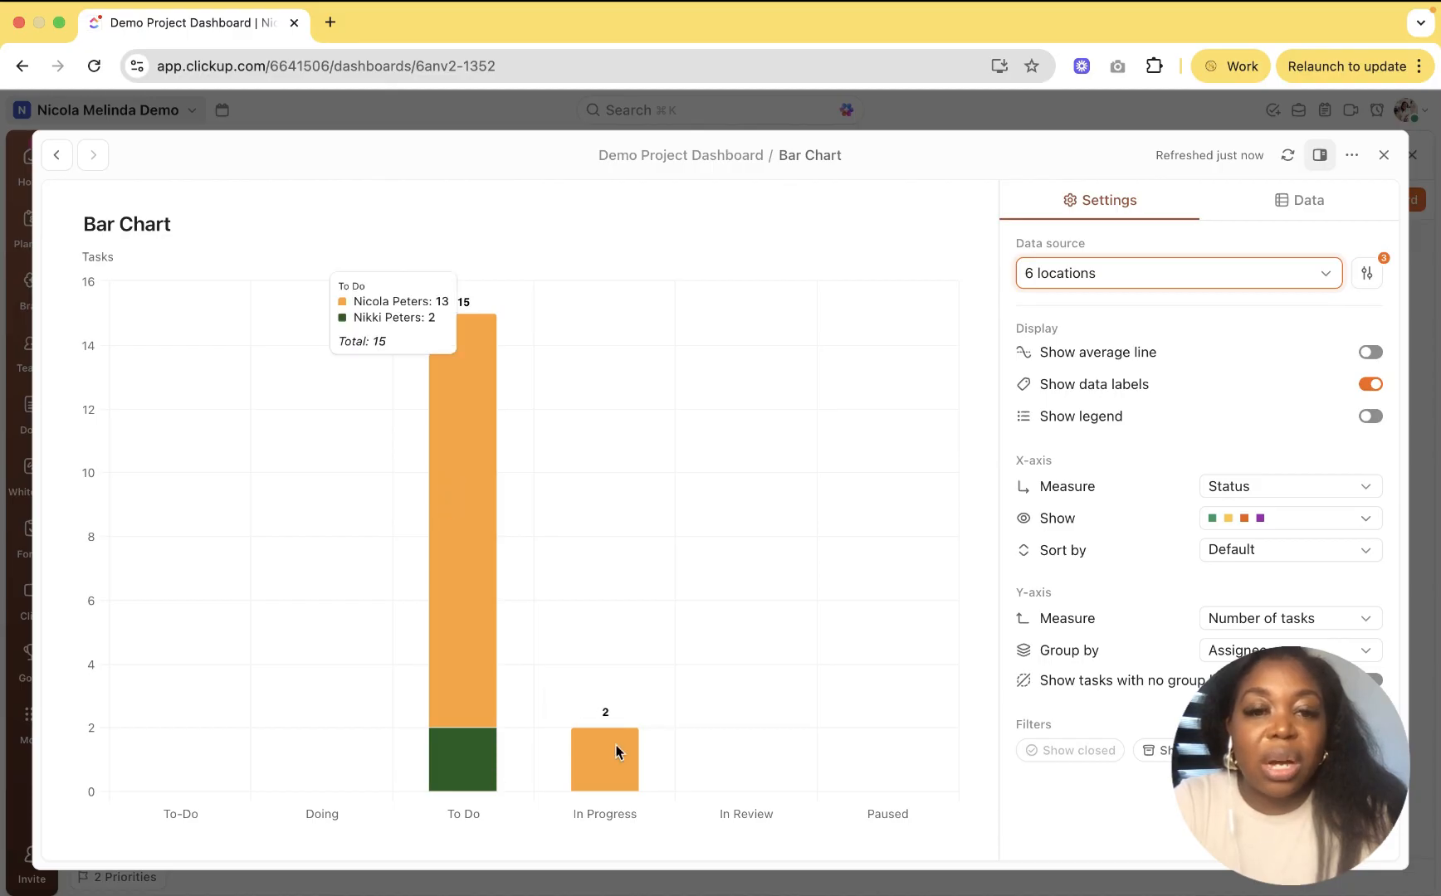
{"action": "mouse_move", "coordinate": [615, 751]}
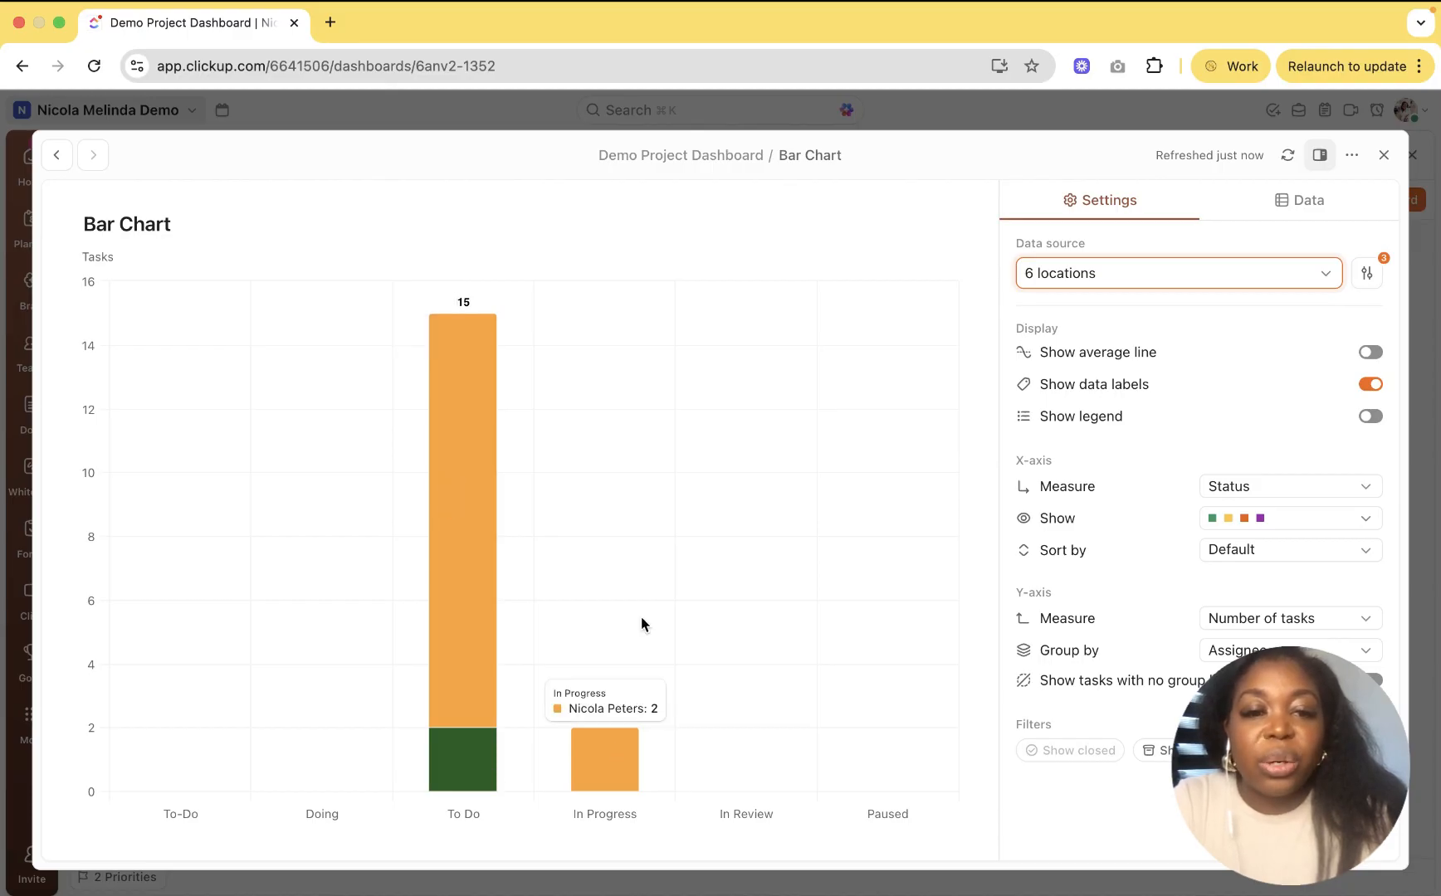
{"action": "left_click", "coordinate": [1283, 523]}
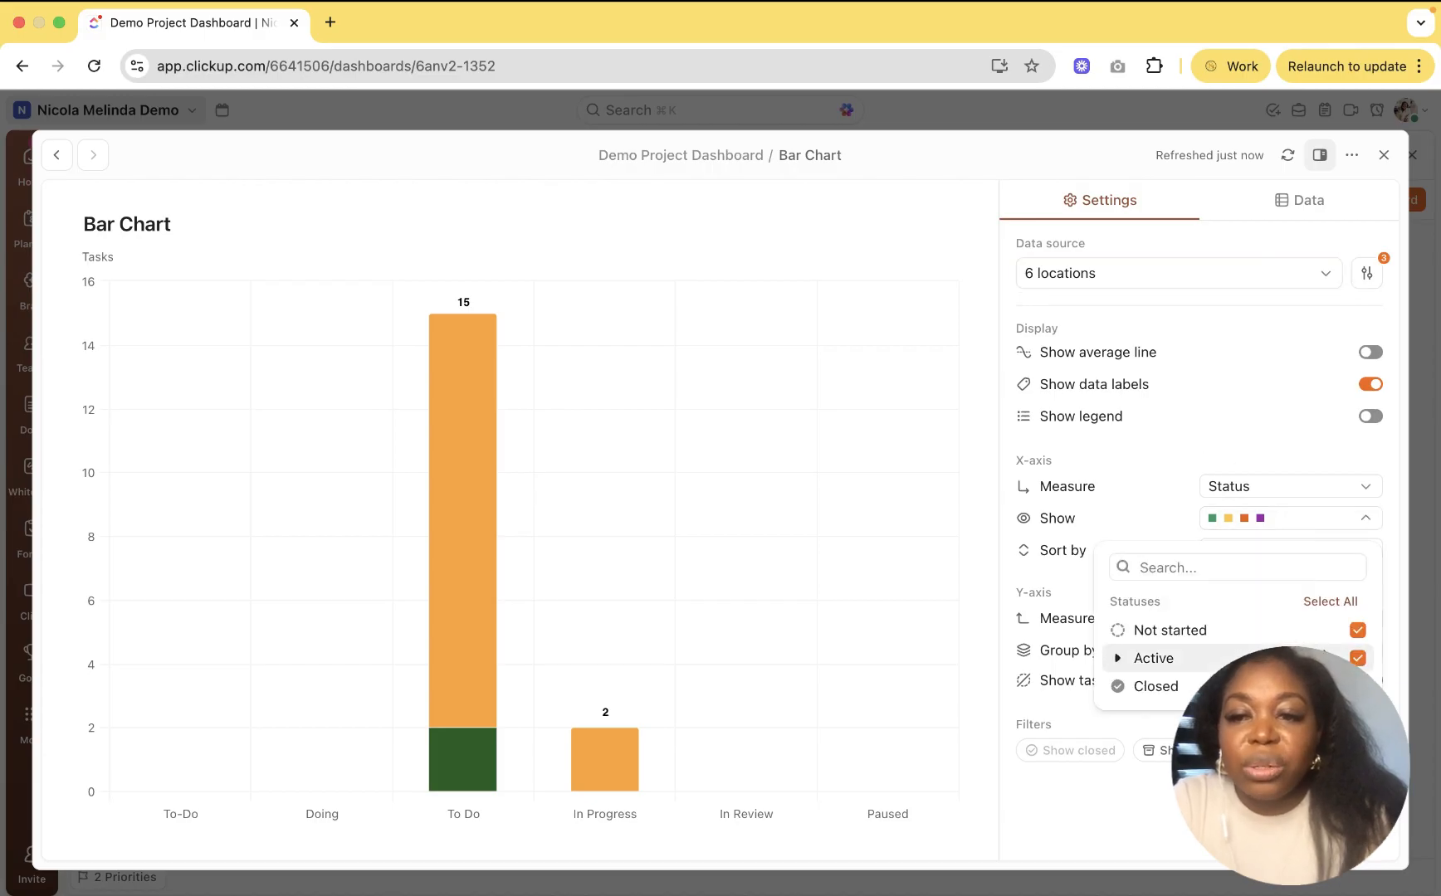
{"action": "left_click", "coordinate": [1117, 659]}
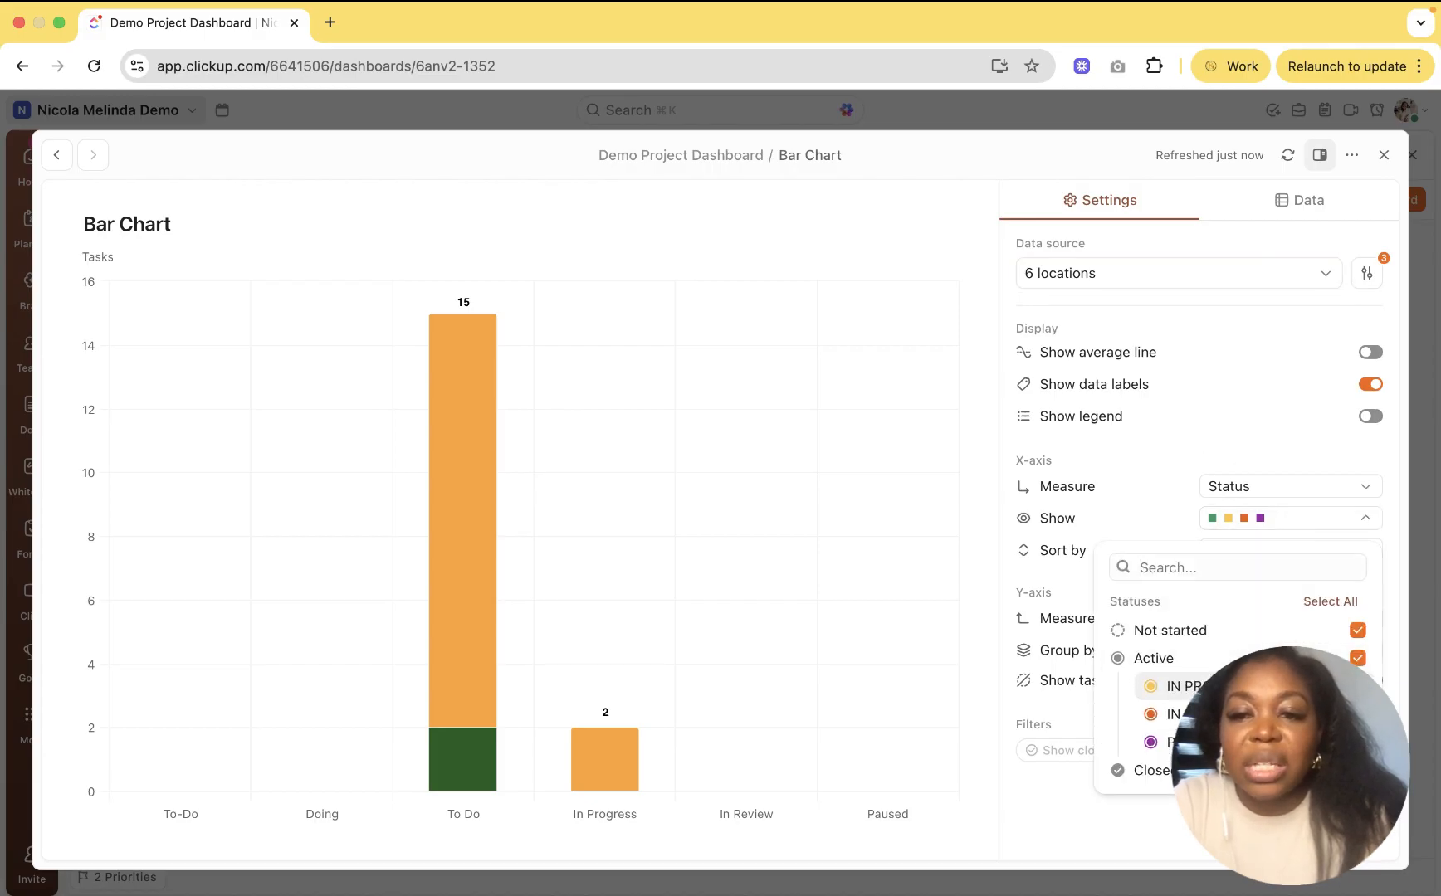
{"action": "double_click", "coordinate": [1163, 639]}
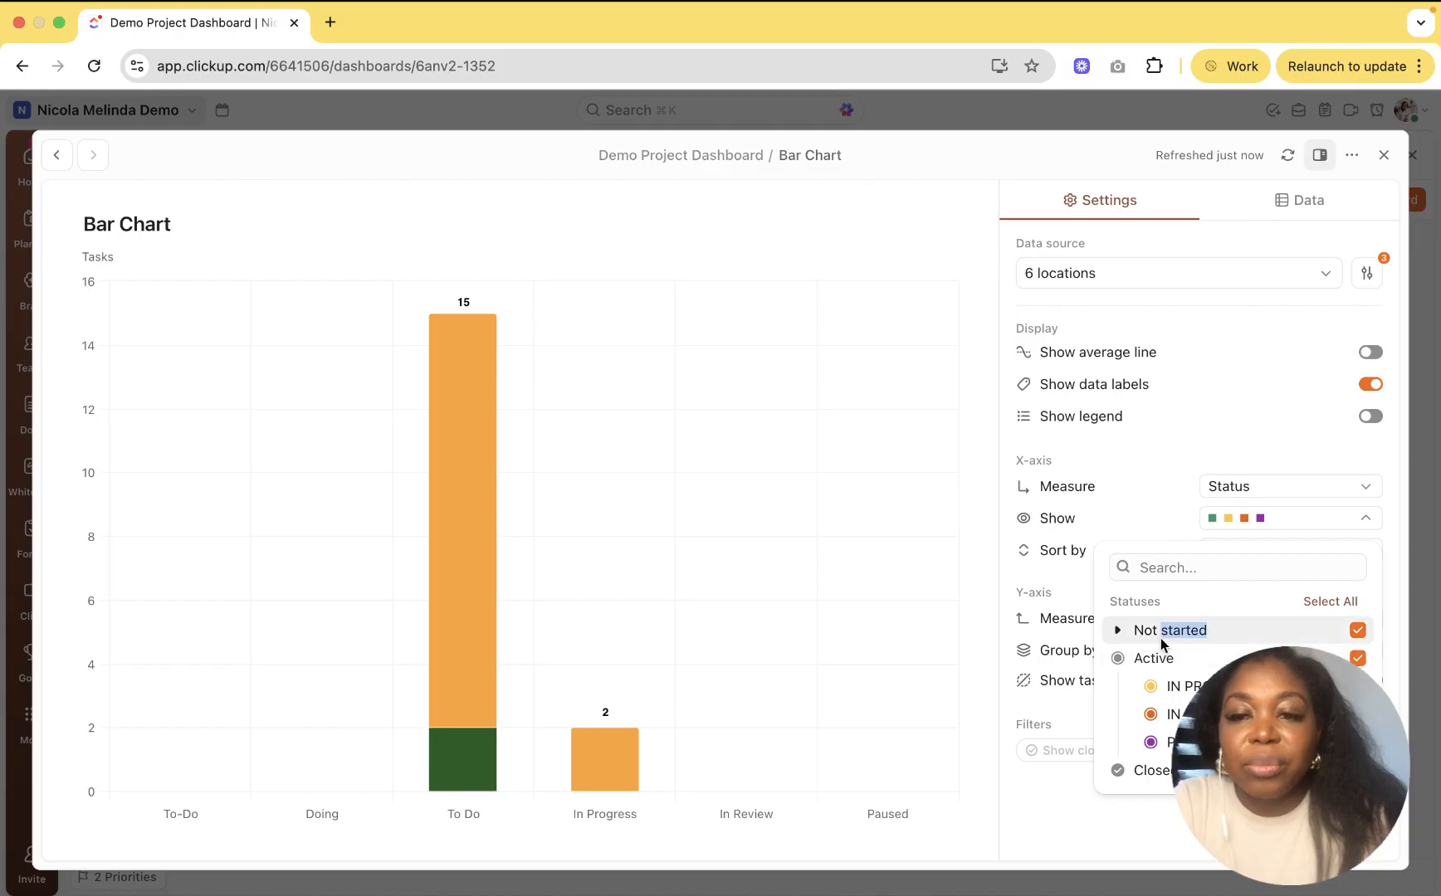
{"action": "left_click", "coordinate": [1118, 633]}
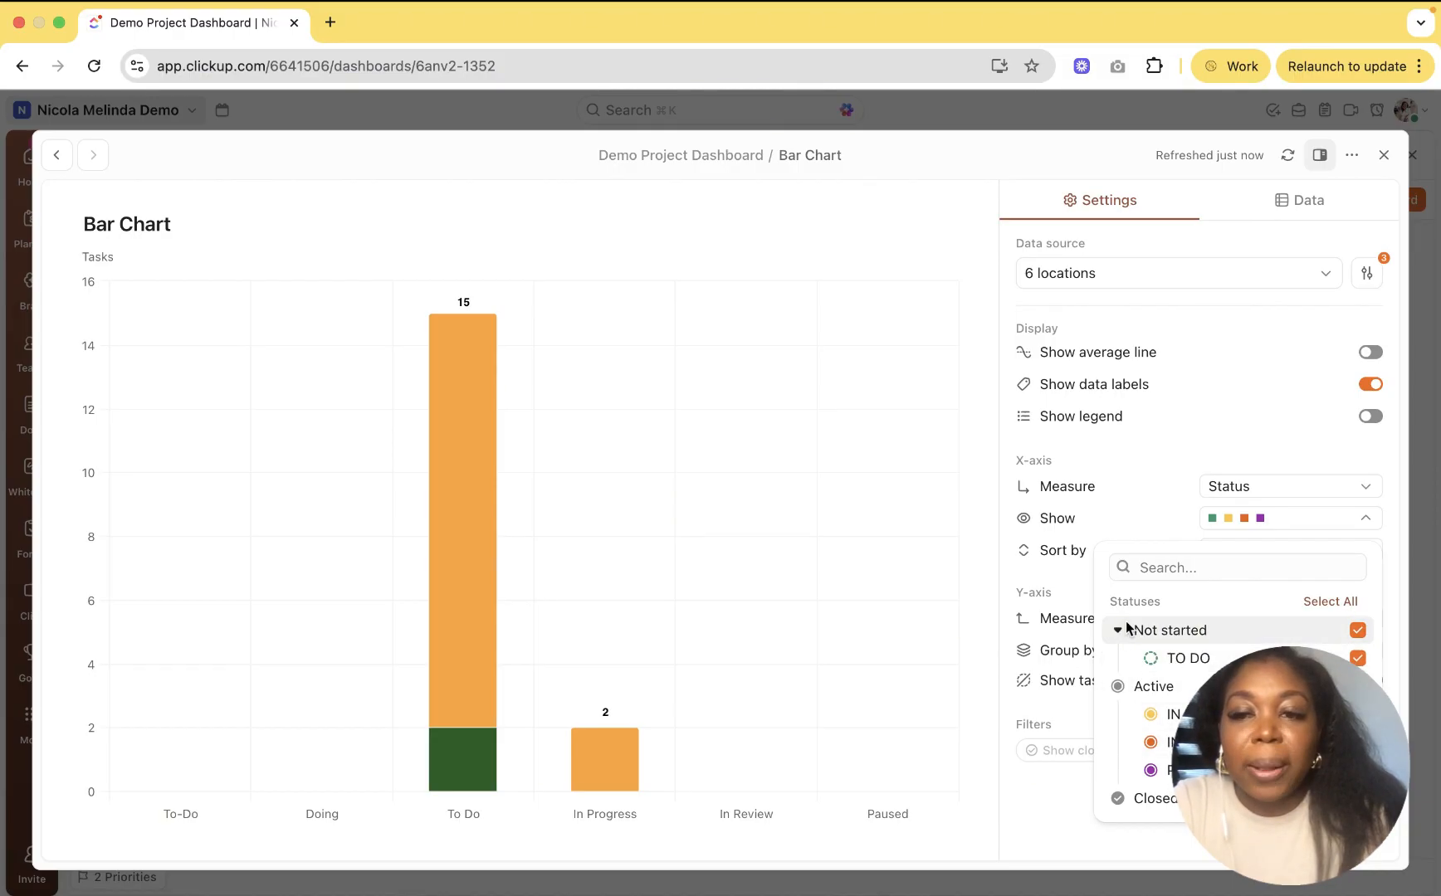
{"action": "left_click", "coordinate": [1383, 155]}
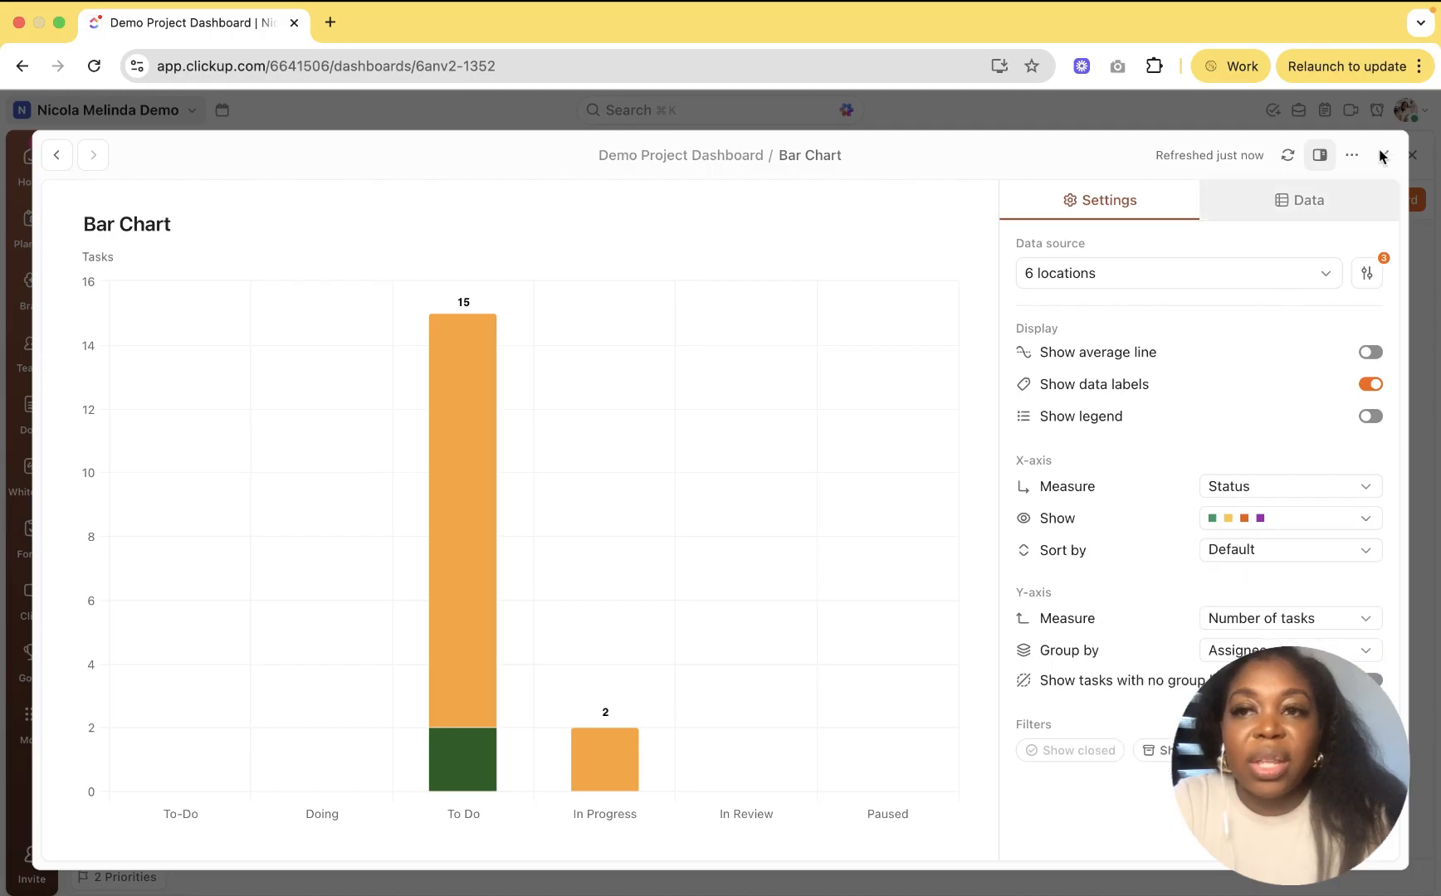
{"action": "left_click", "coordinate": [1382, 155]}
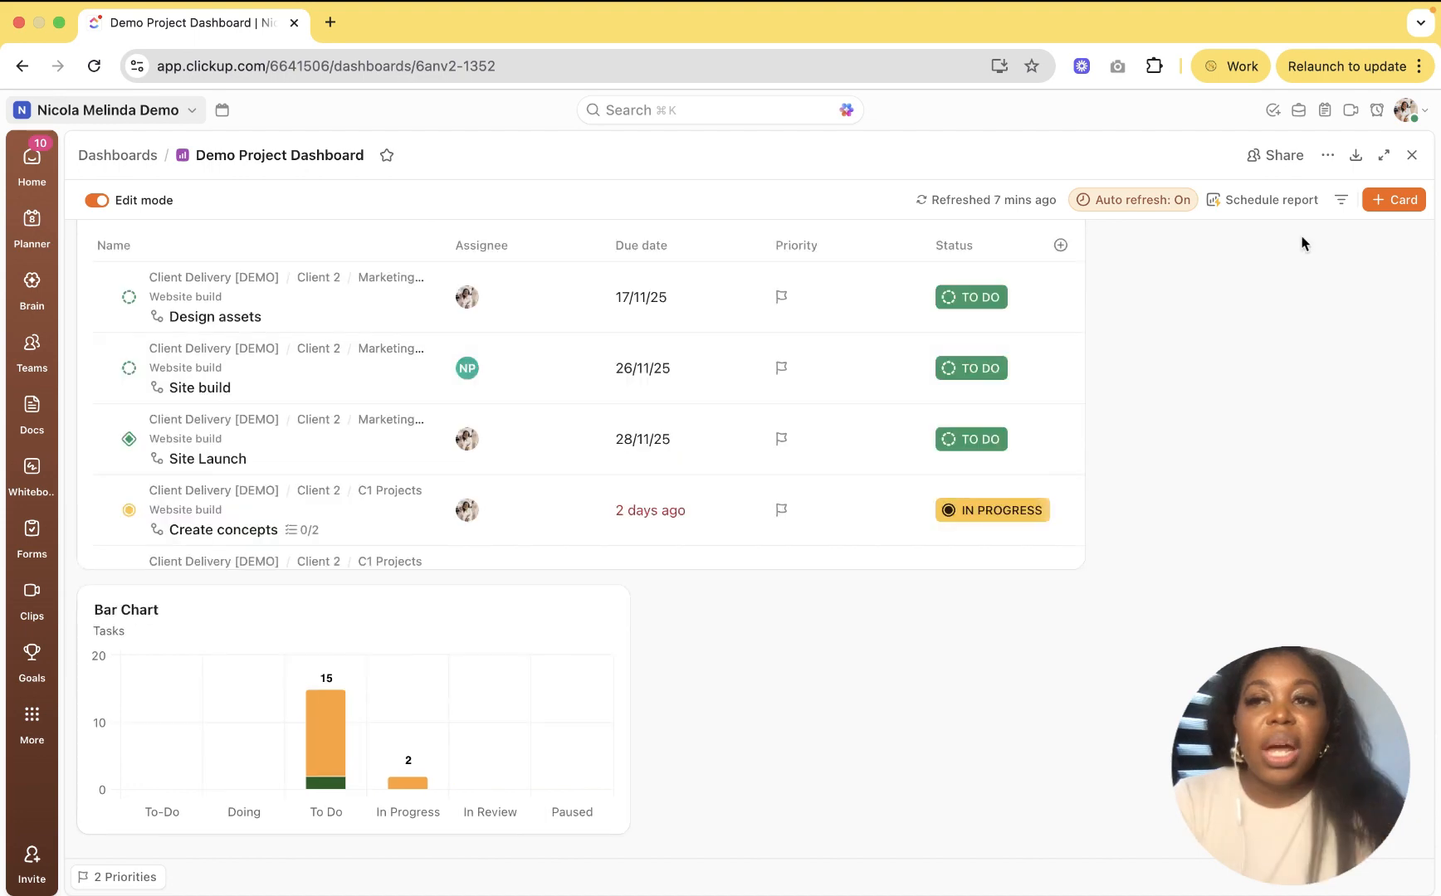
Step: Start a new Calculation card with Client Delivery [DEMO] as its data source
{"action": "left_click", "coordinate": [1399, 202]}
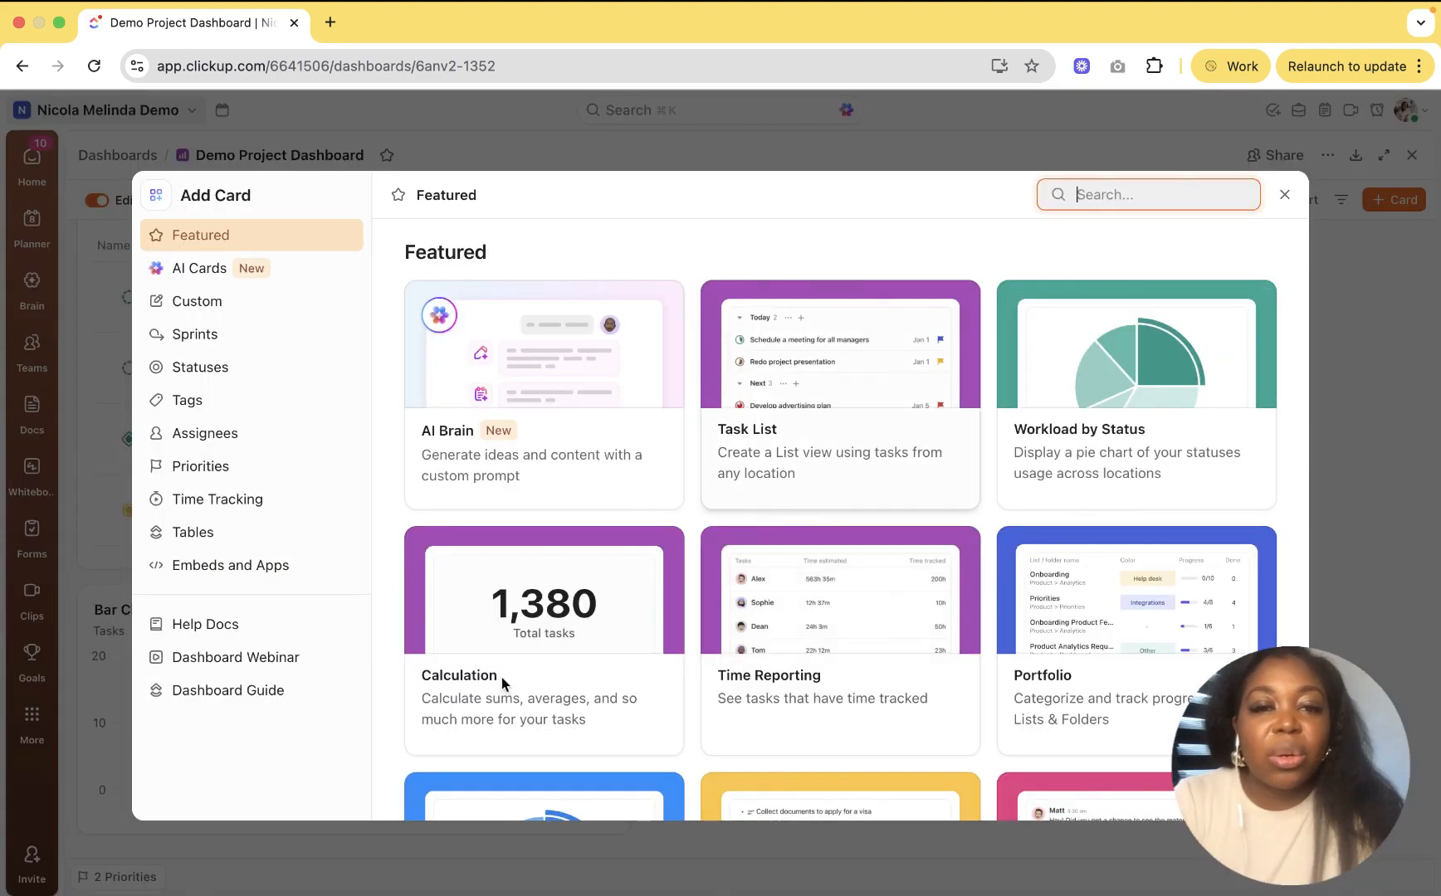
{"action": "left_click", "coordinate": [541, 587]}
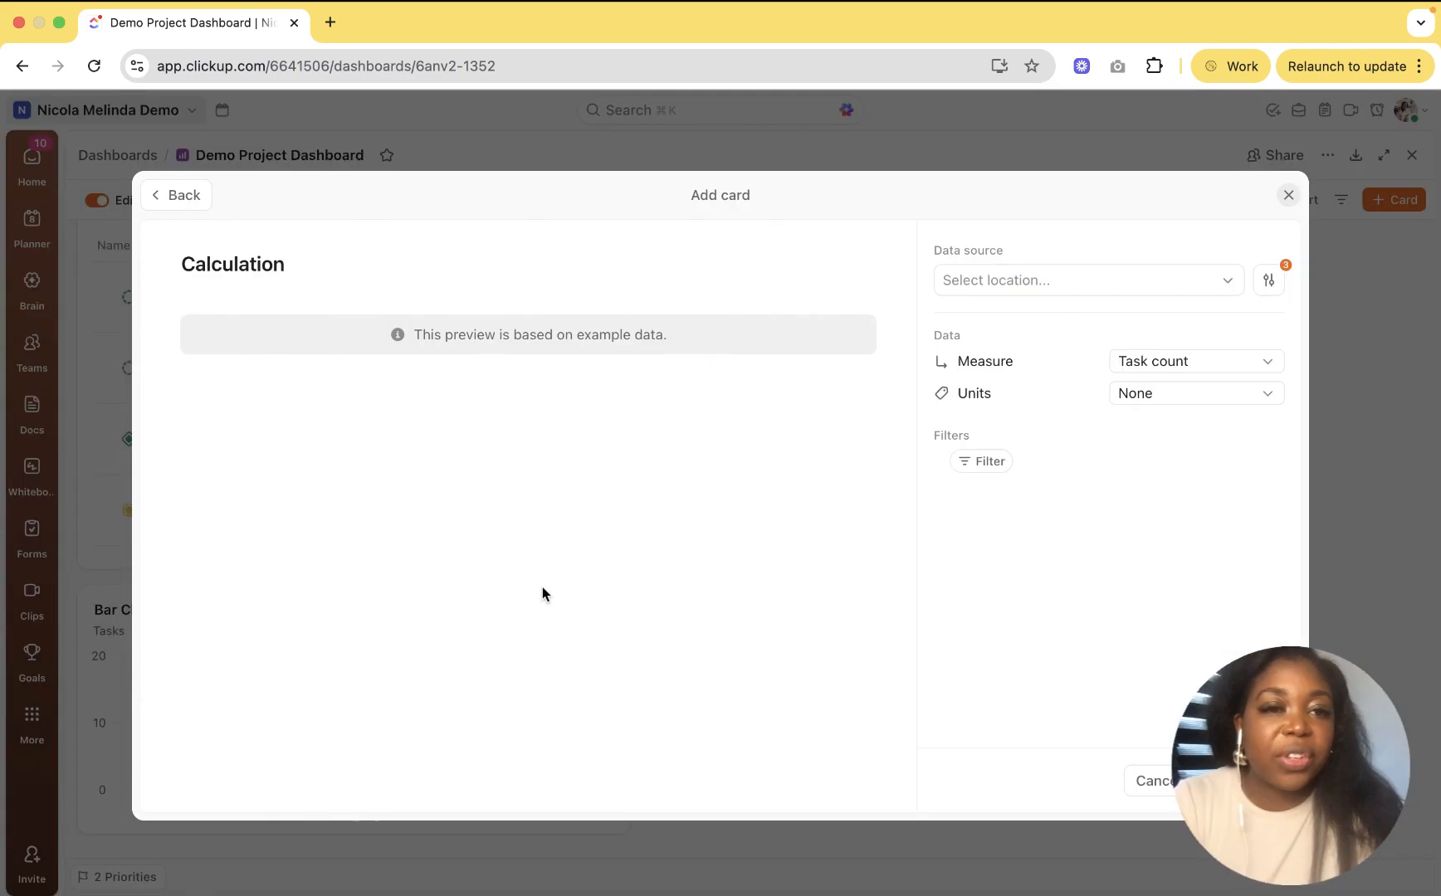
{"action": "left_click", "coordinate": [1081, 280]}
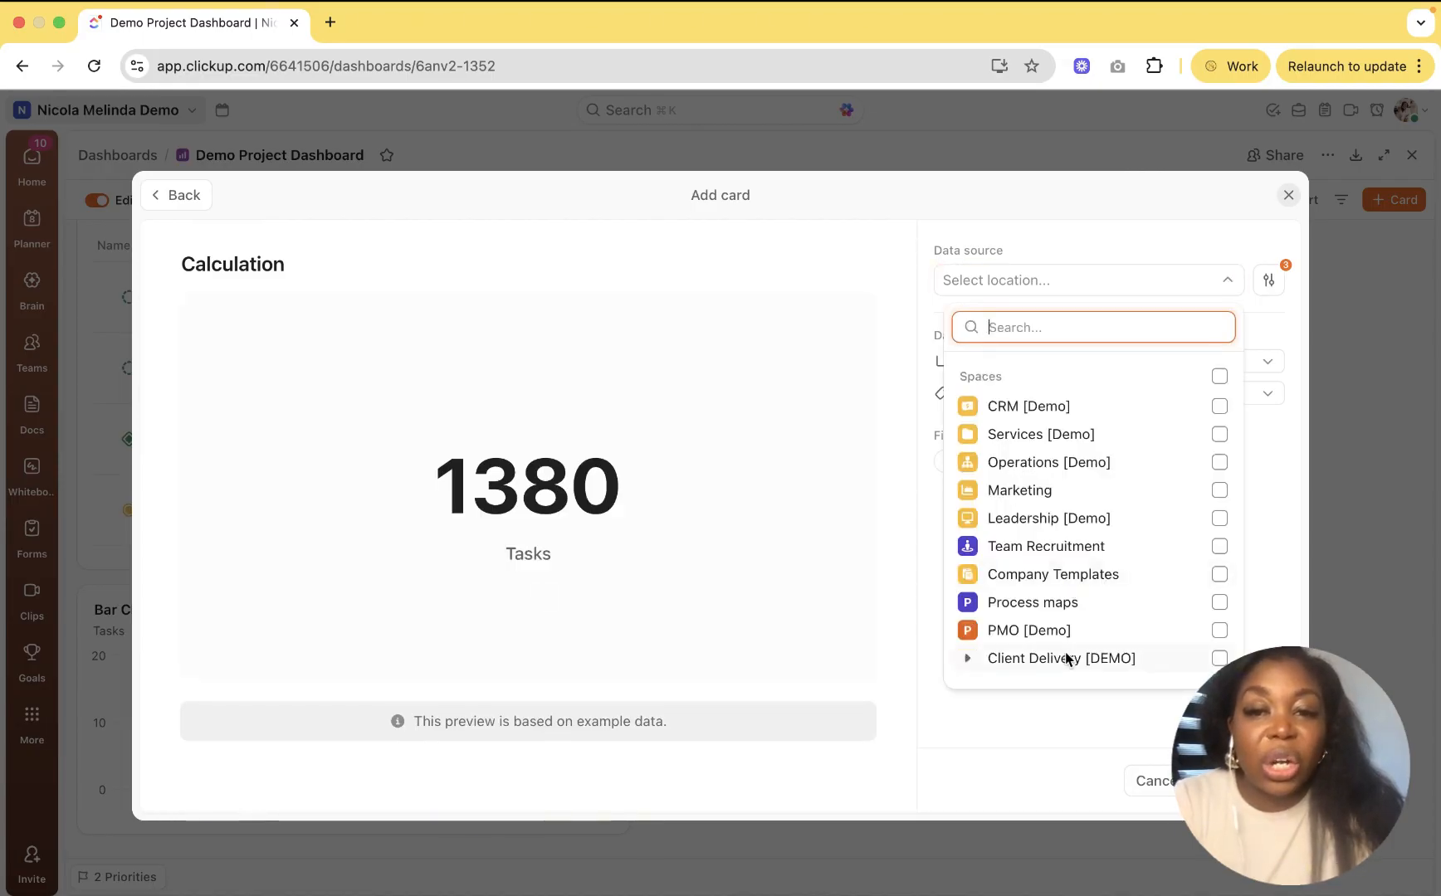
{"action": "left_click", "coordinate": [1213, 659]}
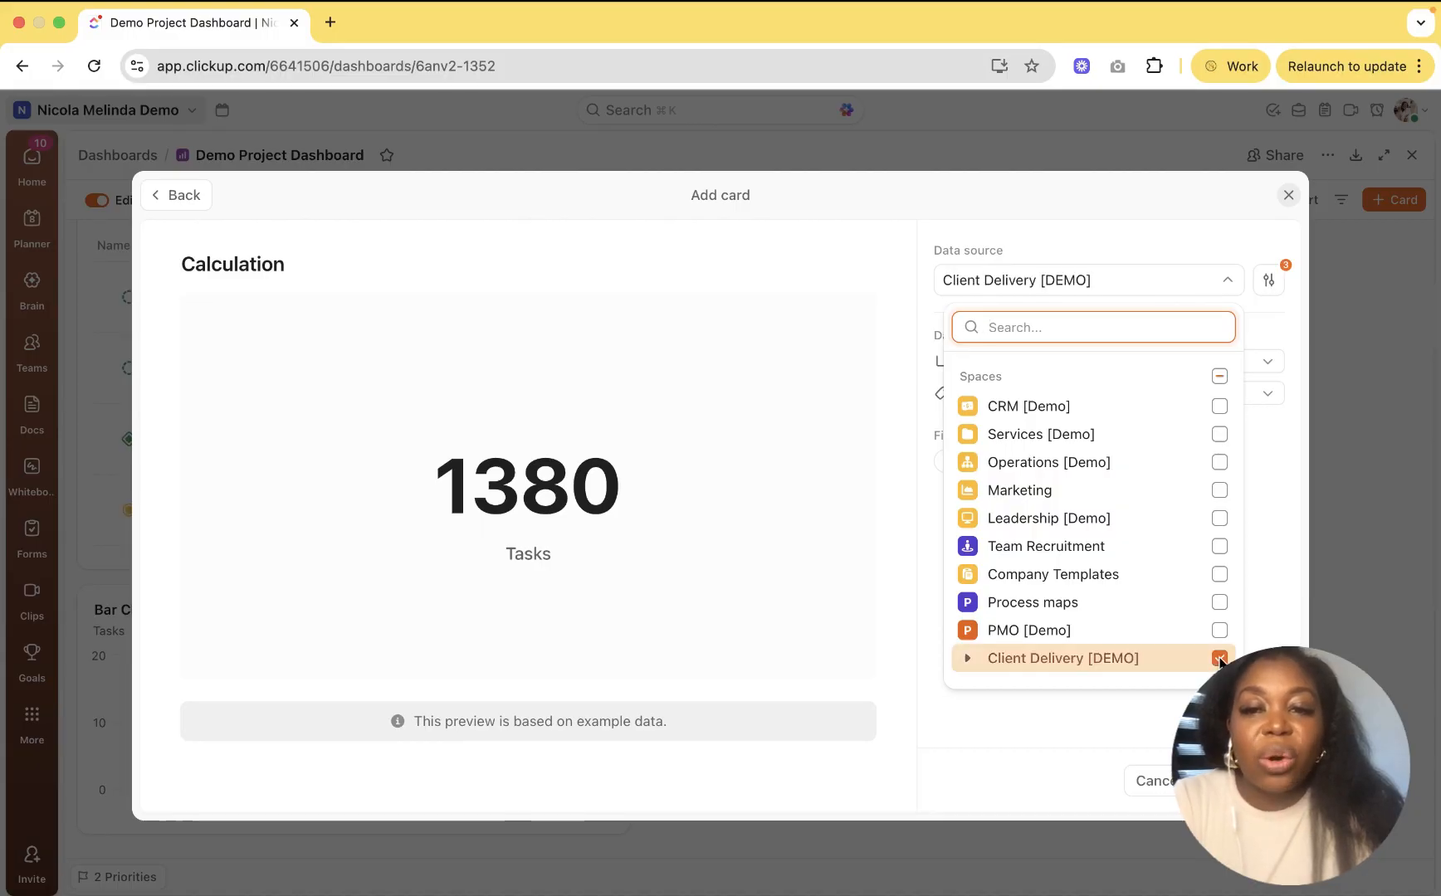
{"action": "left_click", "coordinate": [1280, 518]}
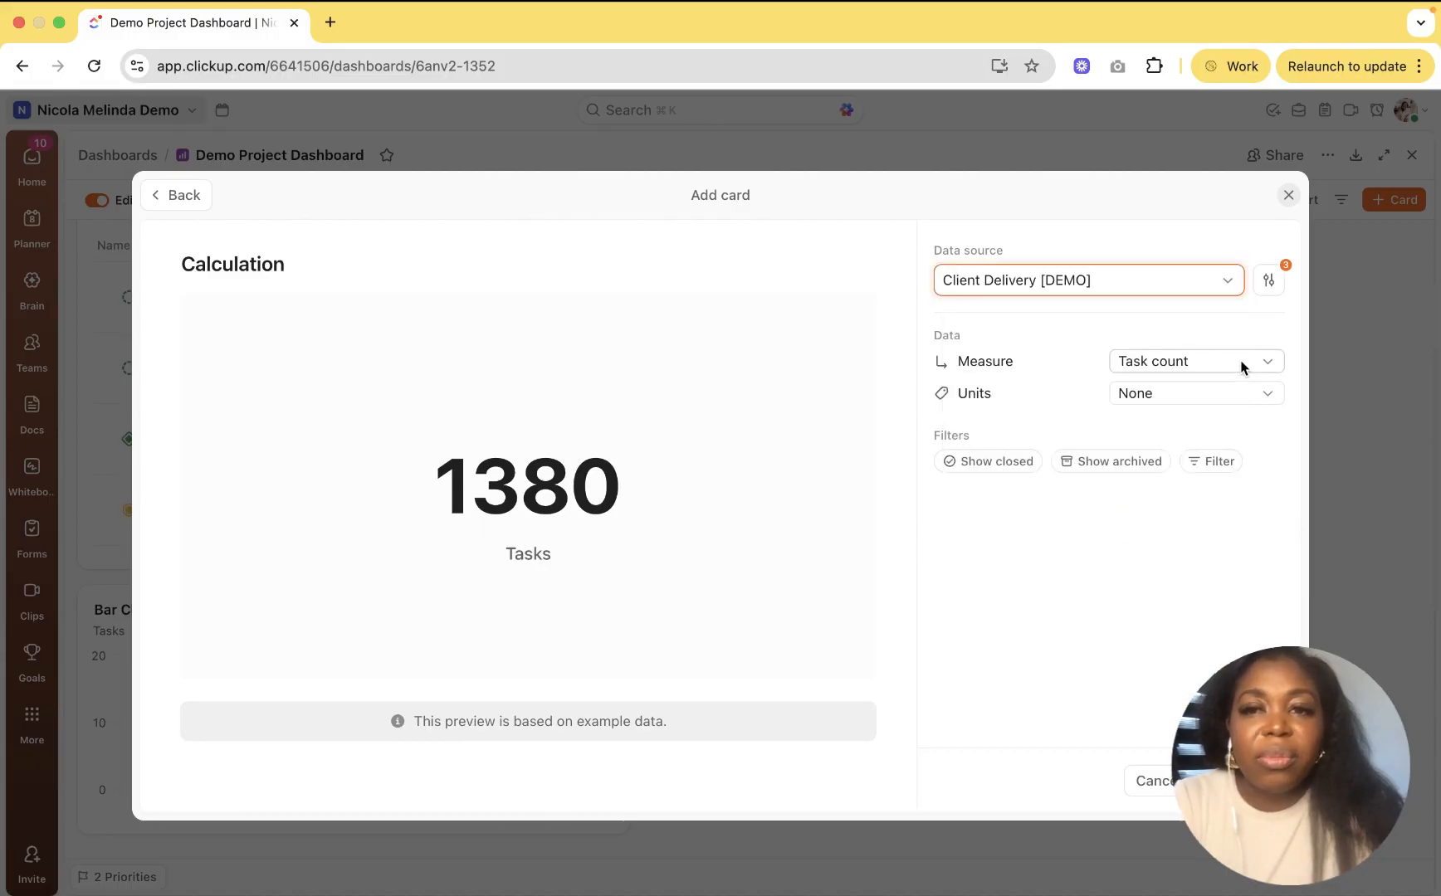
Step: Filter the card to Status is Closed and Due date is Last 7 days
{"action": "left_click", "coordinate": [1209, 462]}
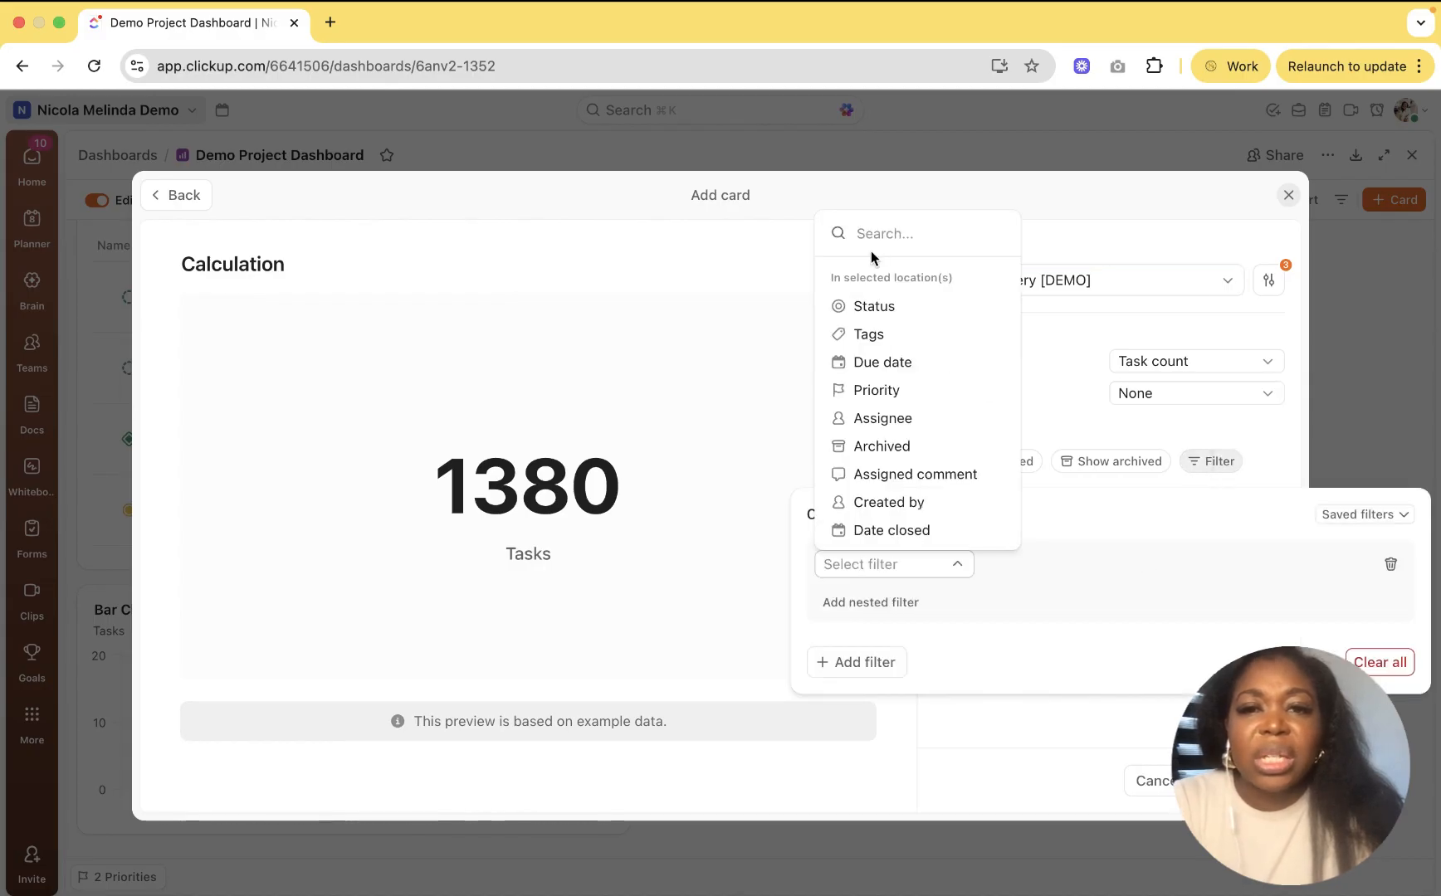
{"action": "left_click", "coordinate": [889, 306]}
{"action": "left_click", "coordinate": [1111, 566]}
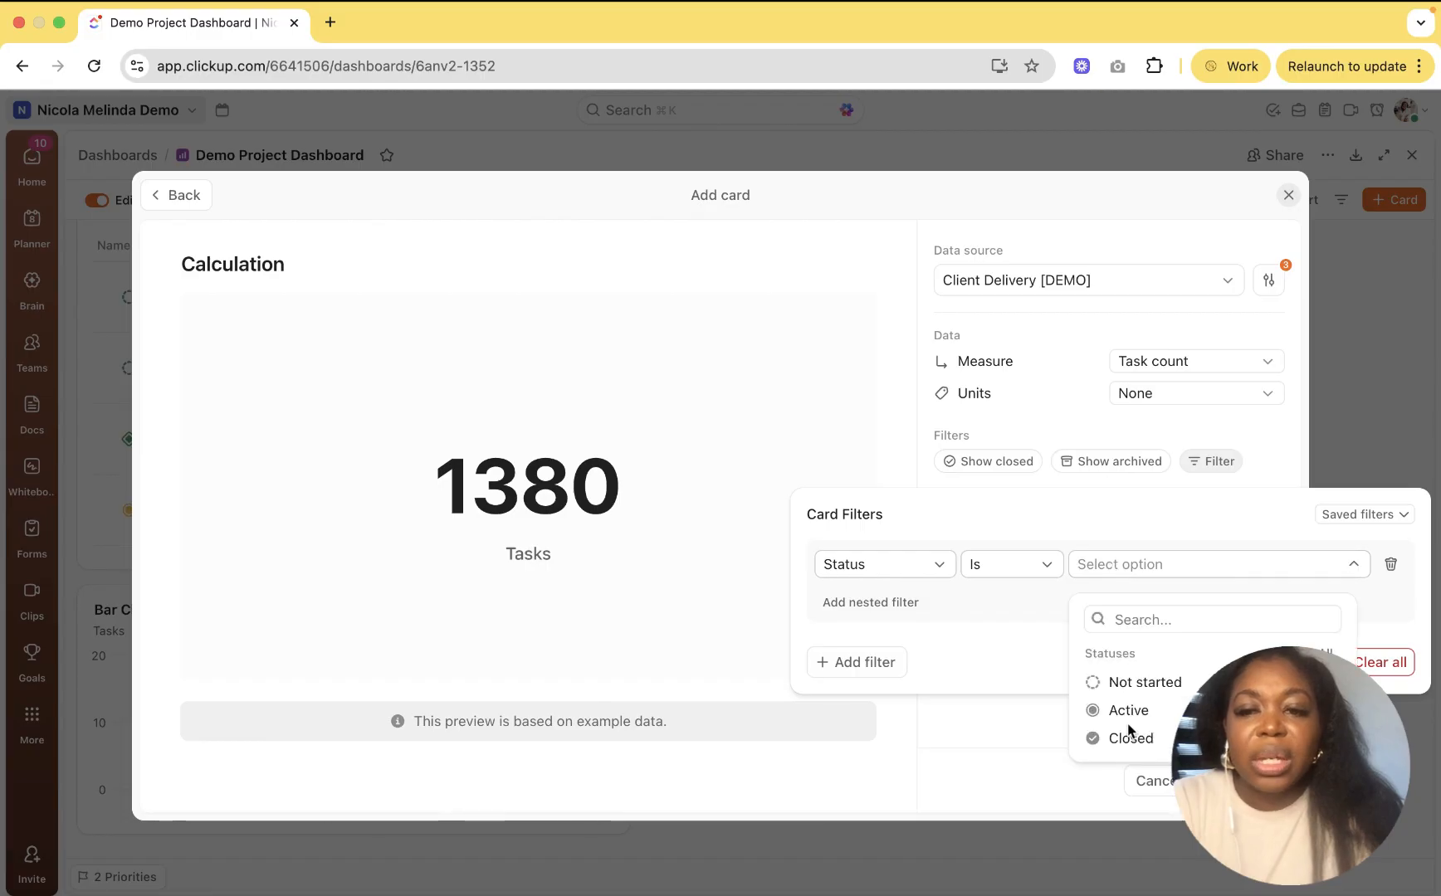
{"action": "left_click", "coordinate": [1130, 738]}
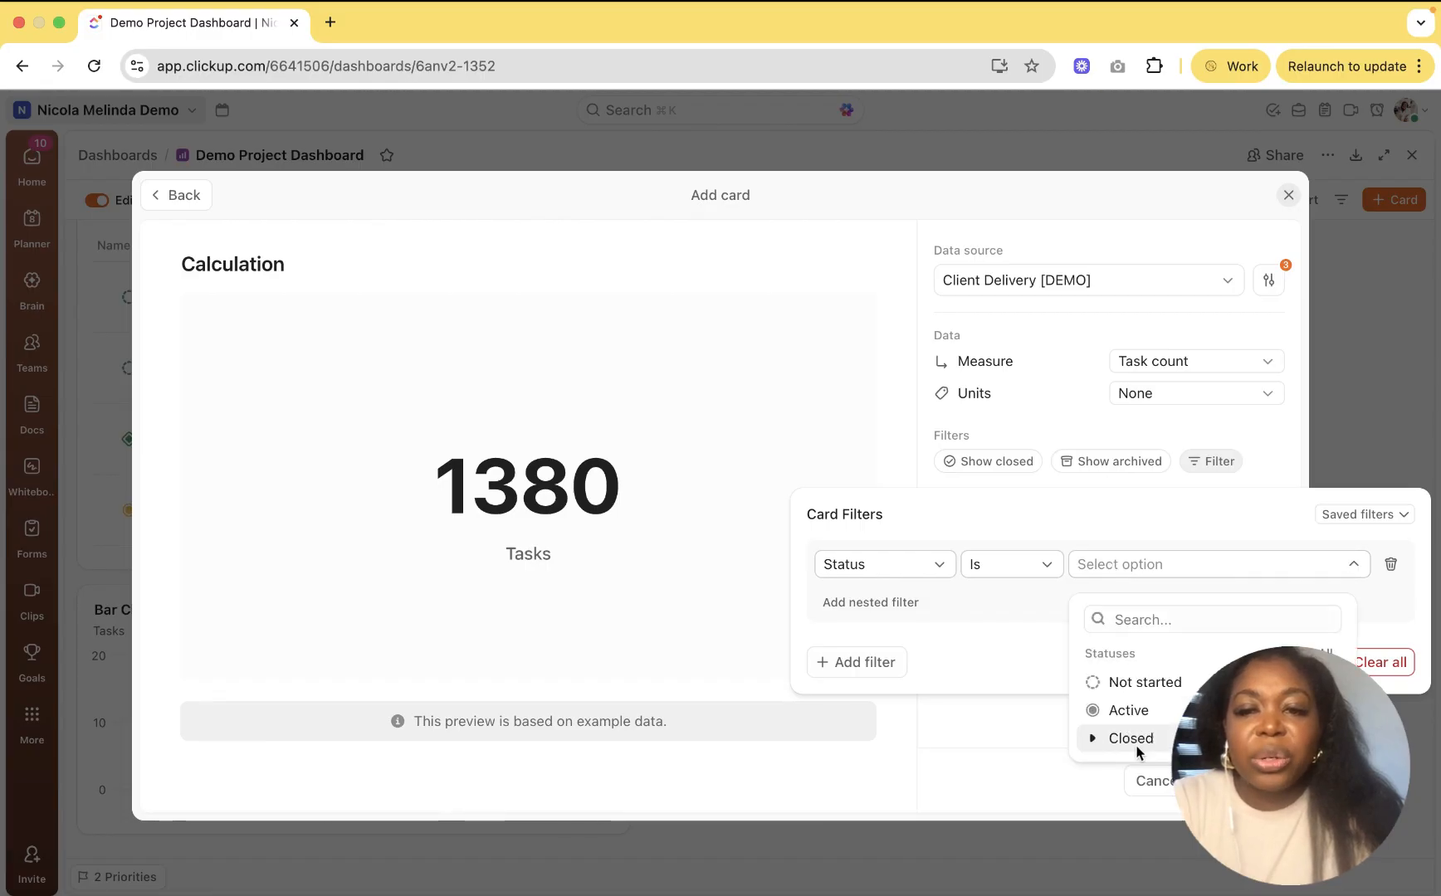
{"action": "left_click", "coordinate": [862, 662]}
{"action": "left_click", "coordinate": [1002, 449]}
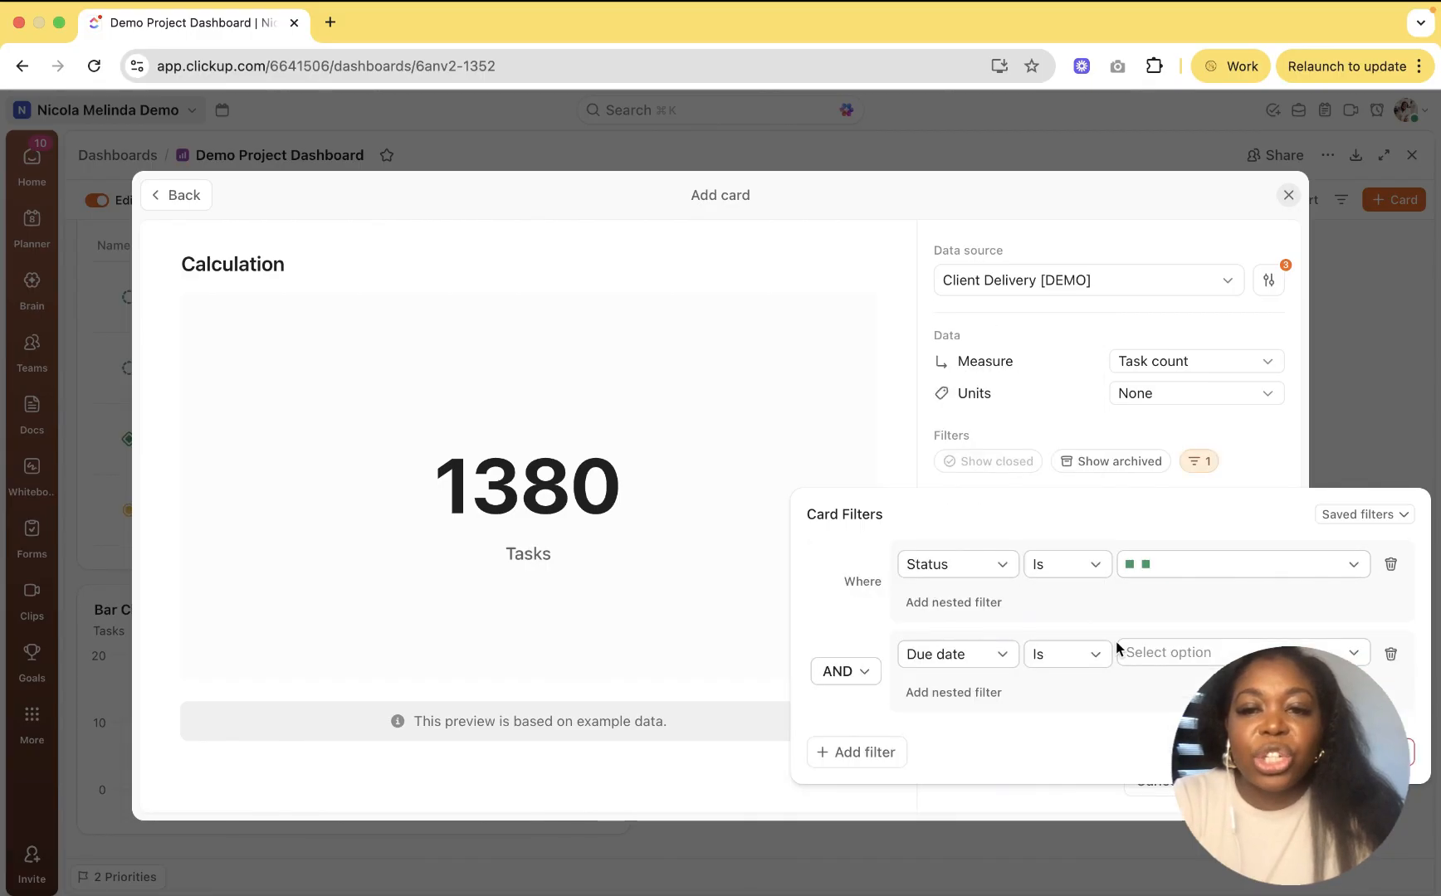
{"action": "left_click", "coordinate": [1151, 653]}
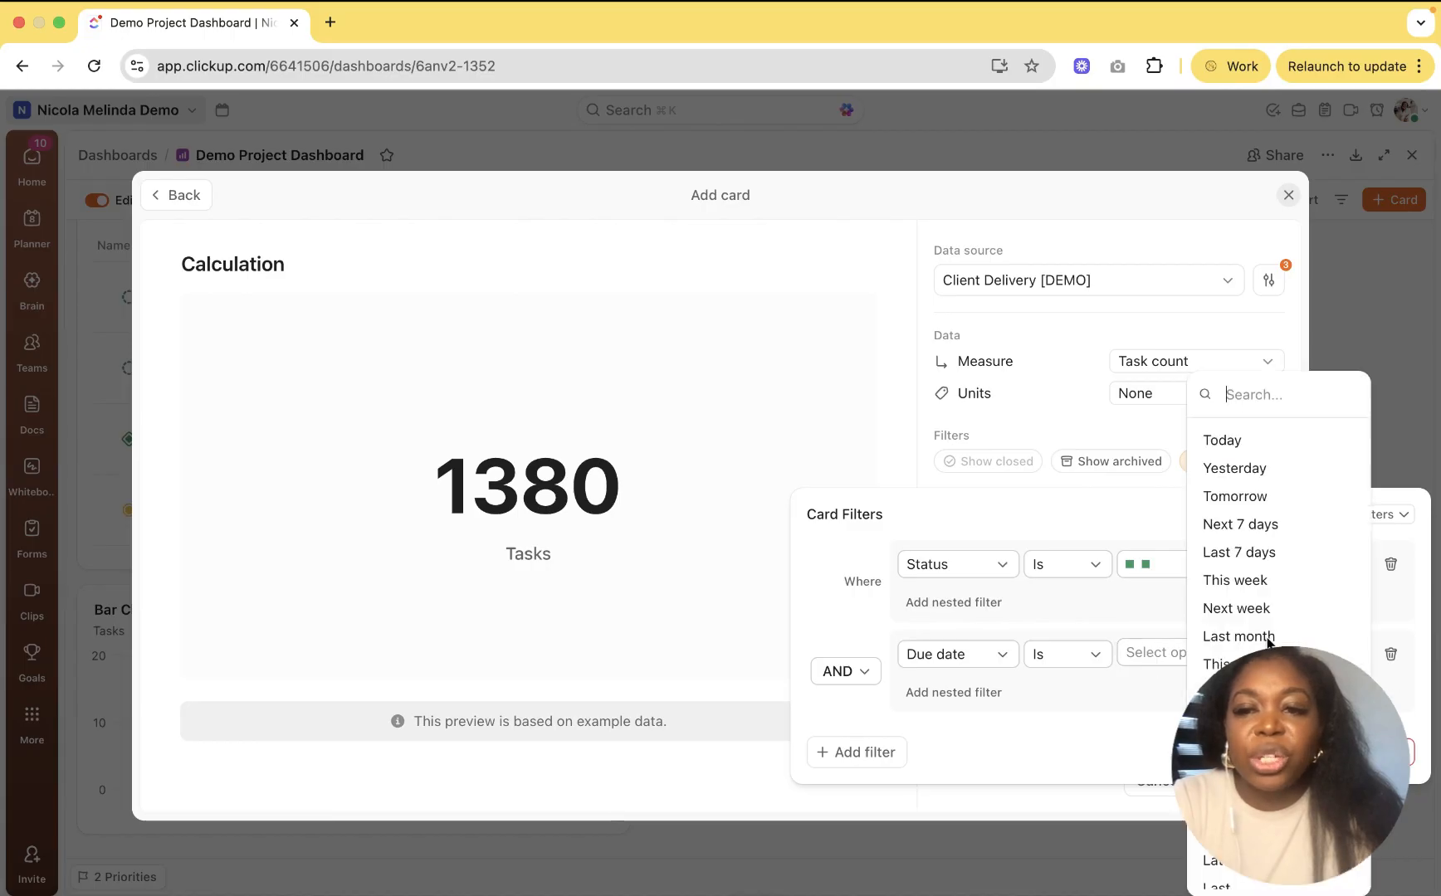
{"action": "left_click", "coordinate": [1270, 553]}
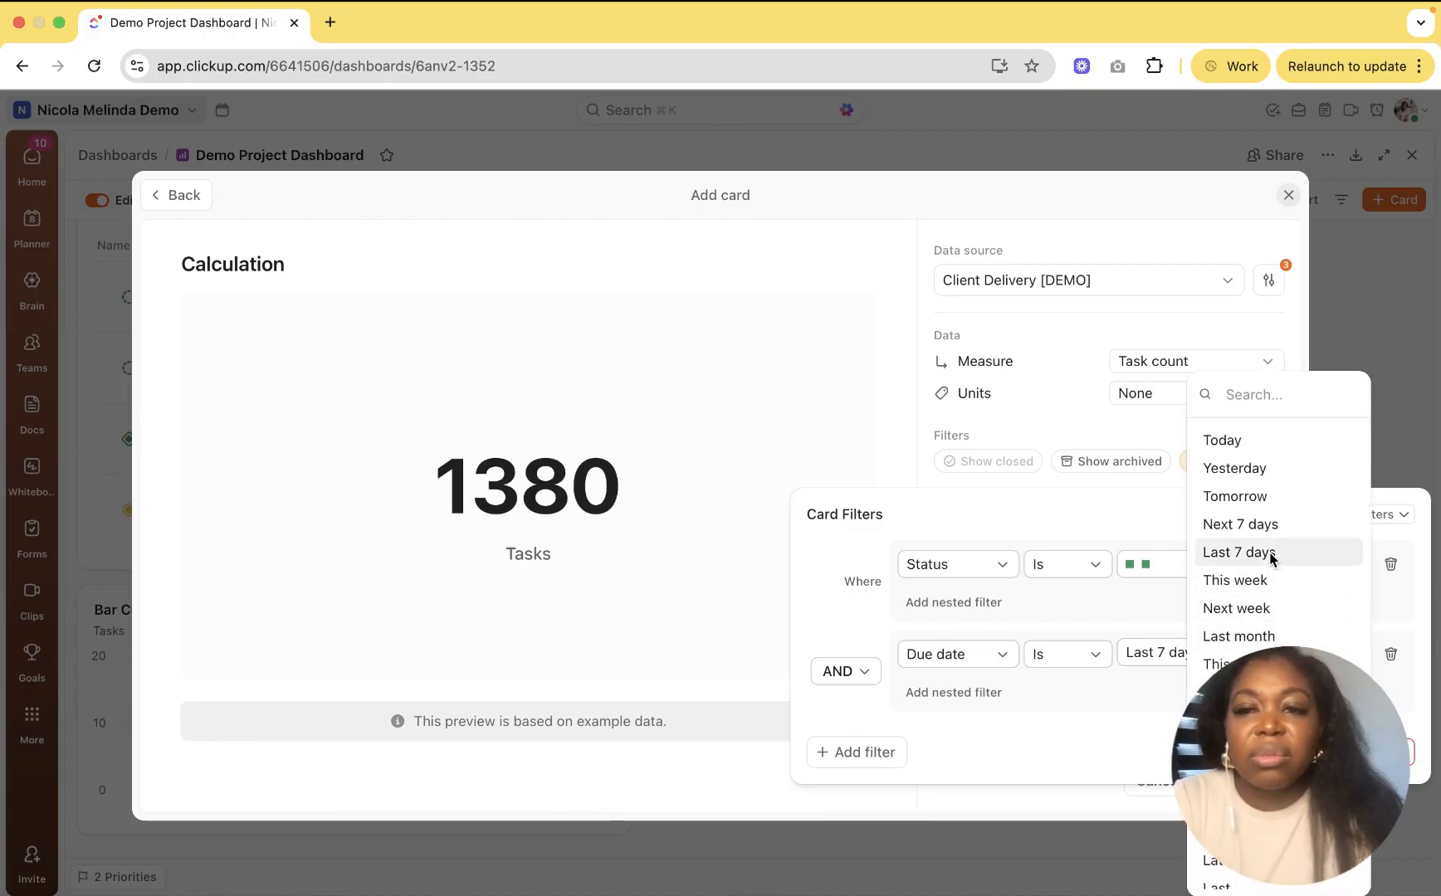
{"action": "left_click", "coordinate": [1049, 839]}
Step: Title the card 'Closed Deliverables', add it, and shrink it beside the Bar Chart
{"action": "double_click", "coordinate": [224, 265]}
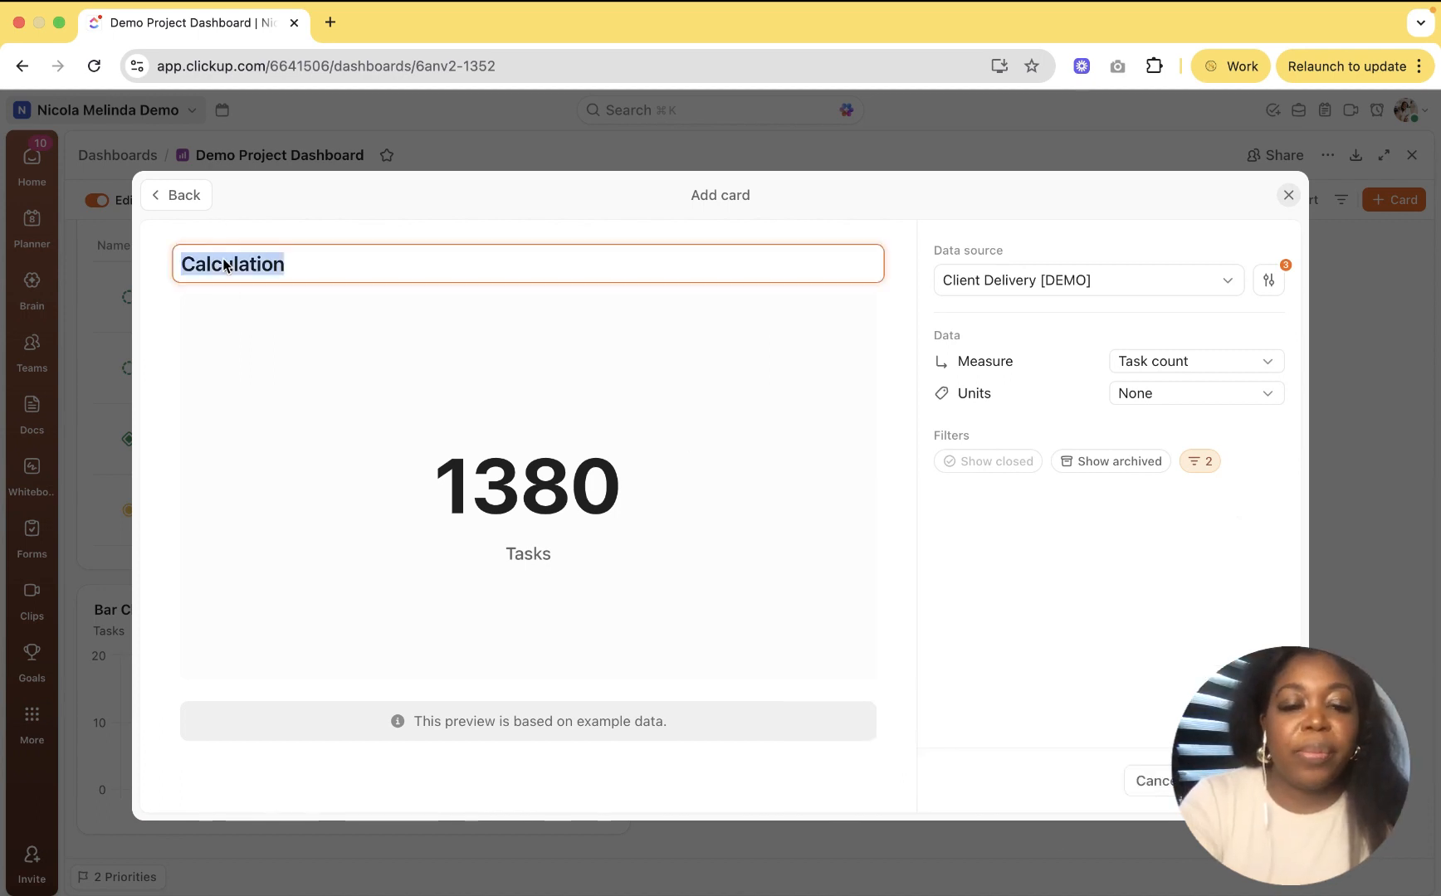
{"action": "type", "text": "Closed D"}
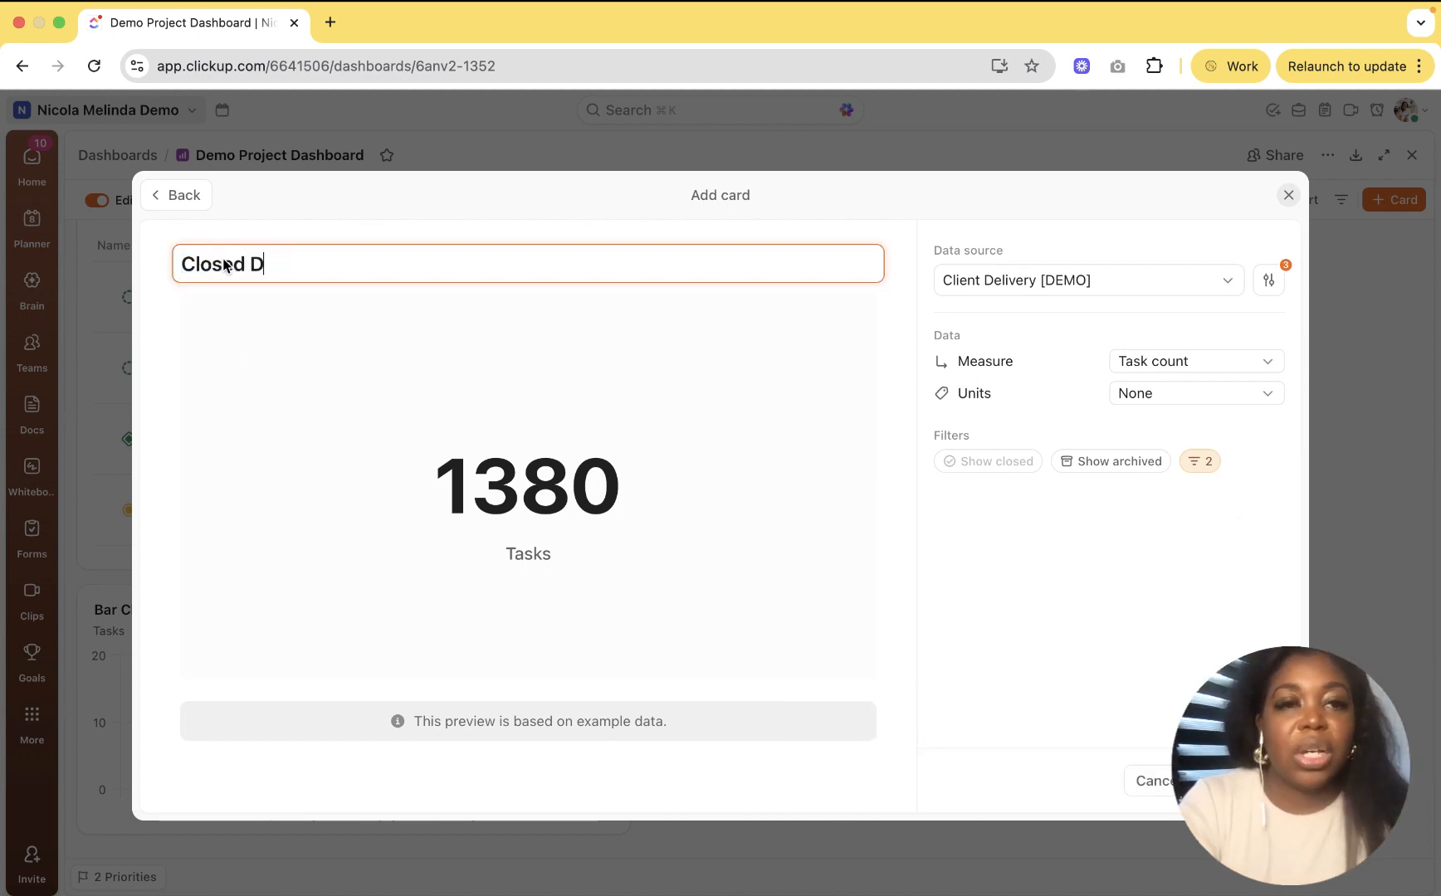
{"action": "type", "text": "eliverables"}
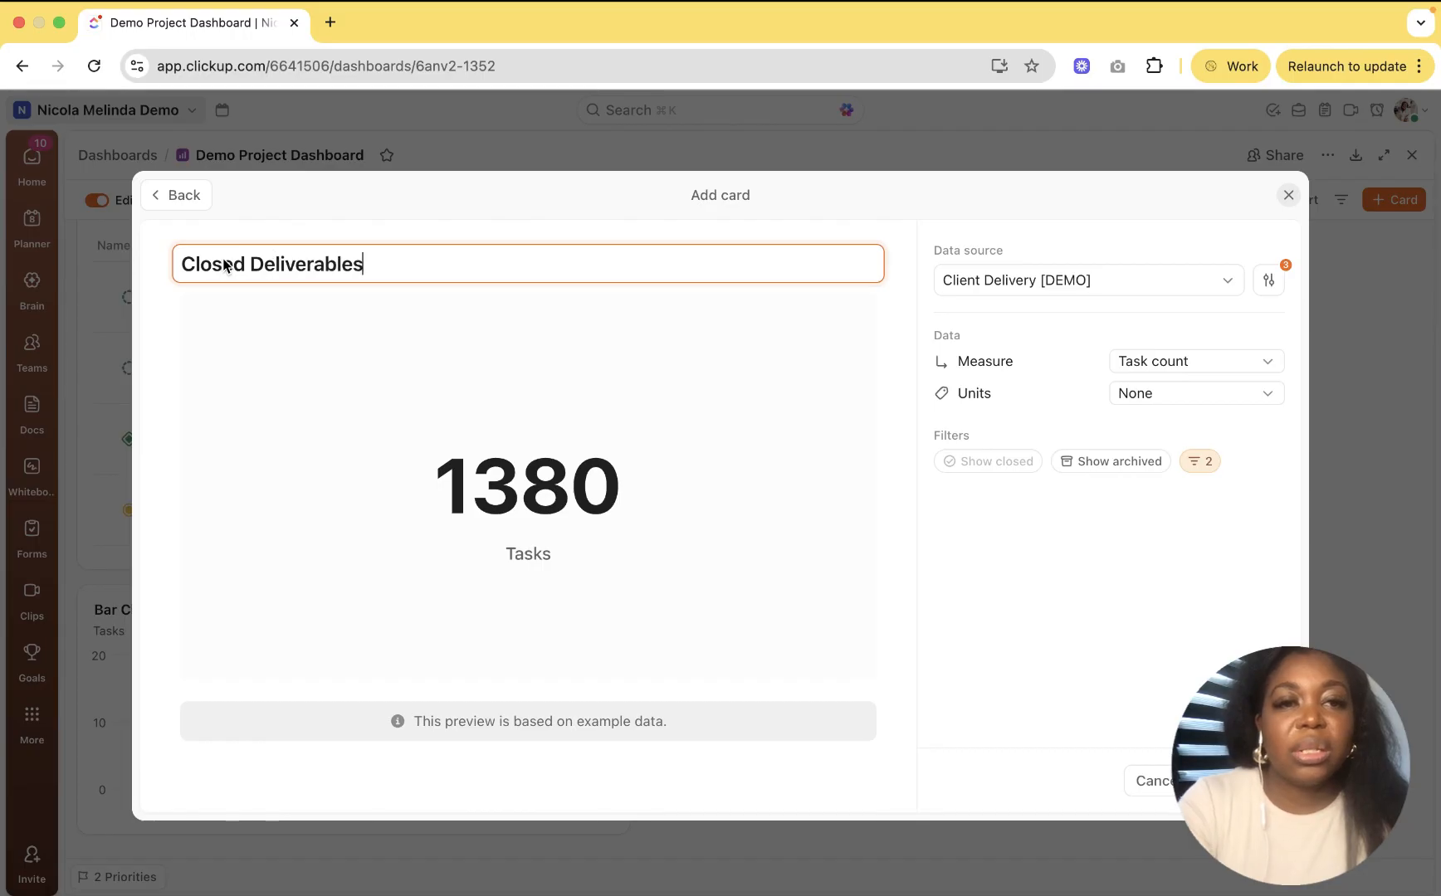
{"action": "left_click", "coordinate": [1243, 781]}
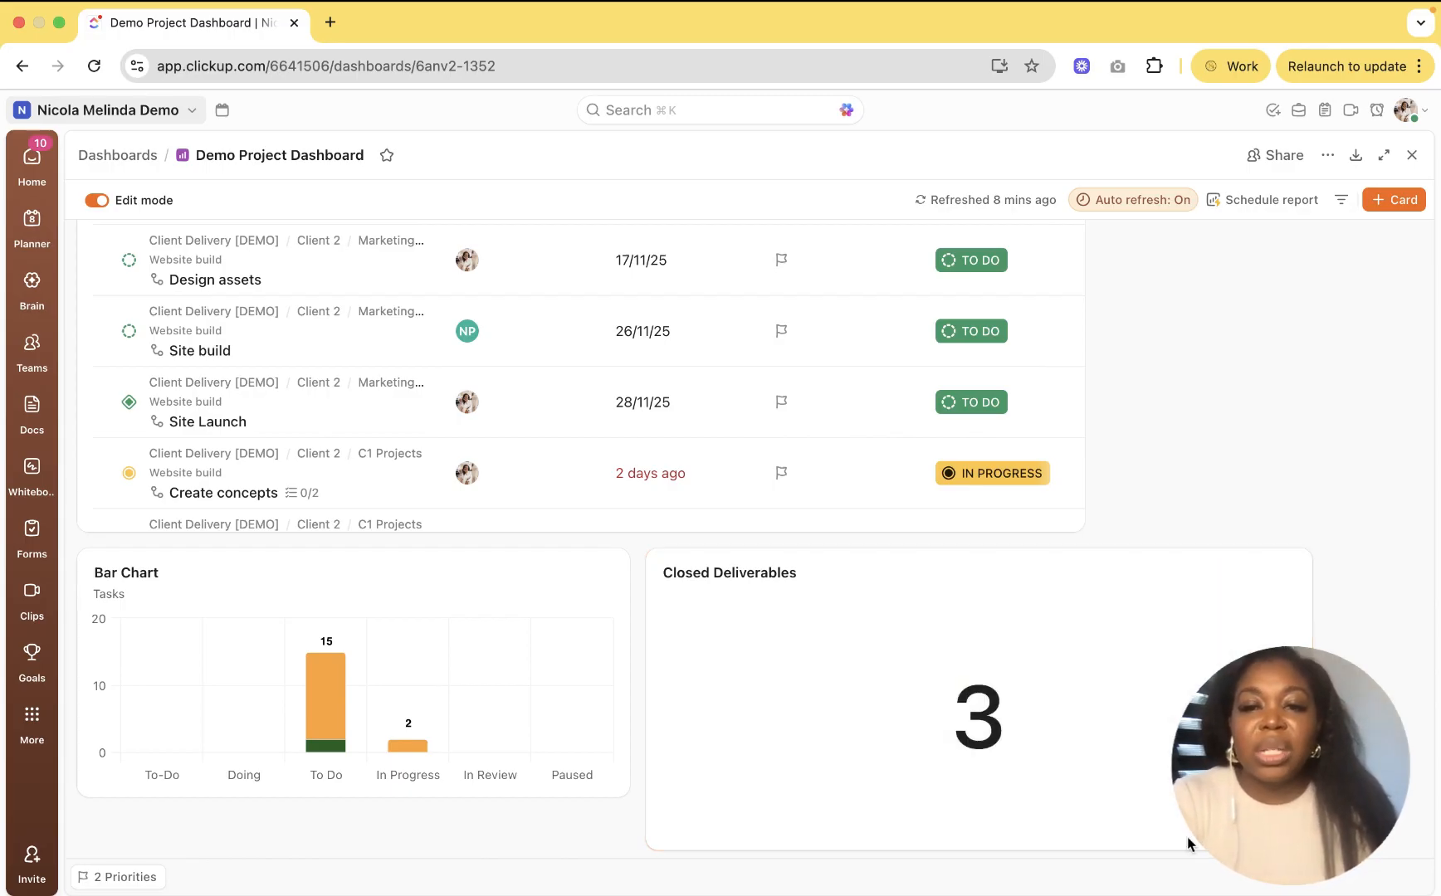
{"action": "left_click_drag", "start_coordinate": [1187, 838], "coordinate": [897, 836]}
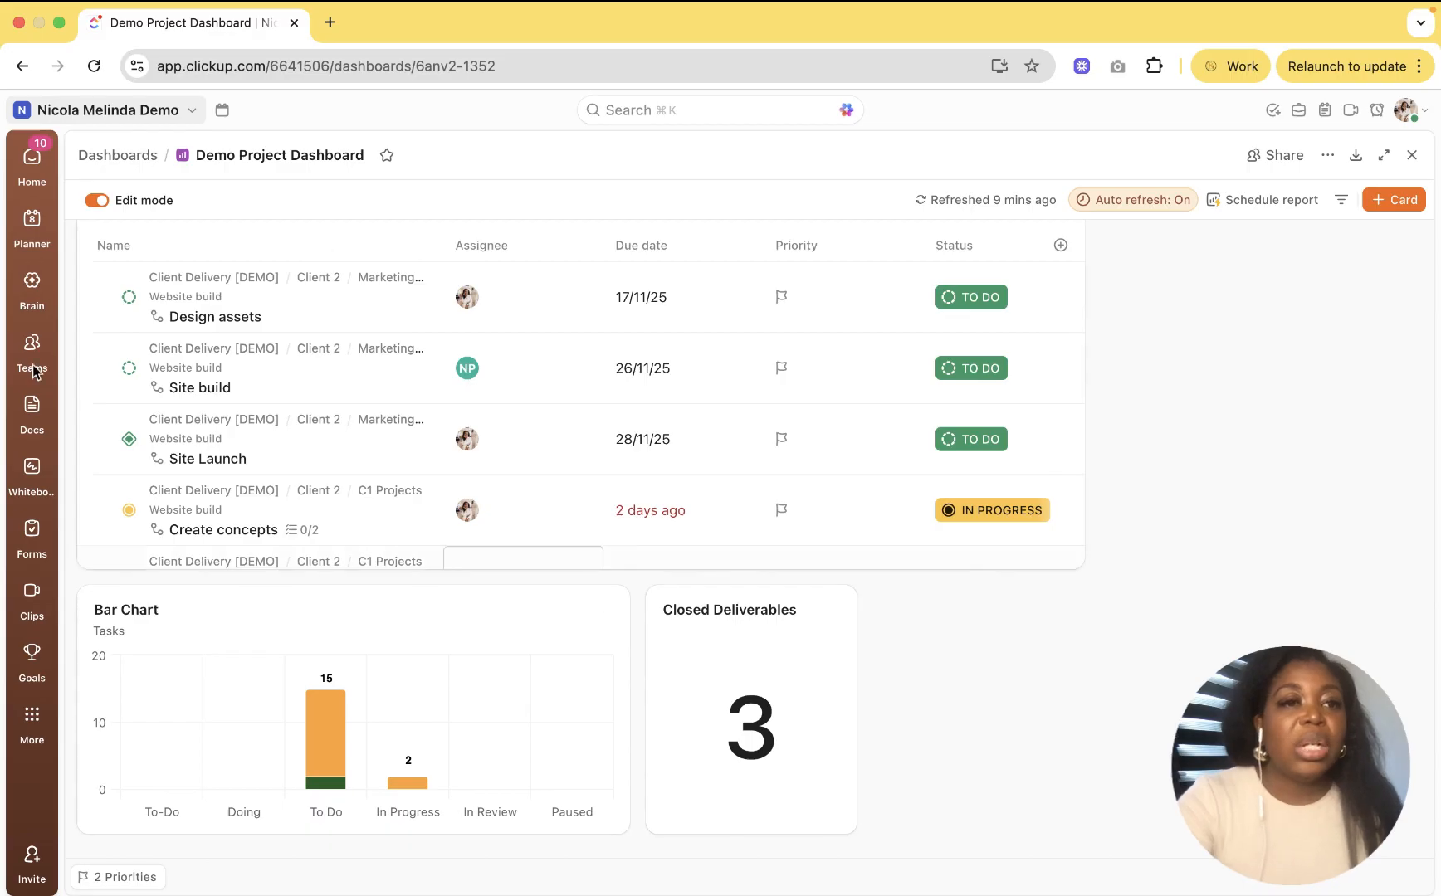
Step: Open All Tasks from Home and switch to its Workload view
{"action": "left_click", "coordinate": [33, 162]}
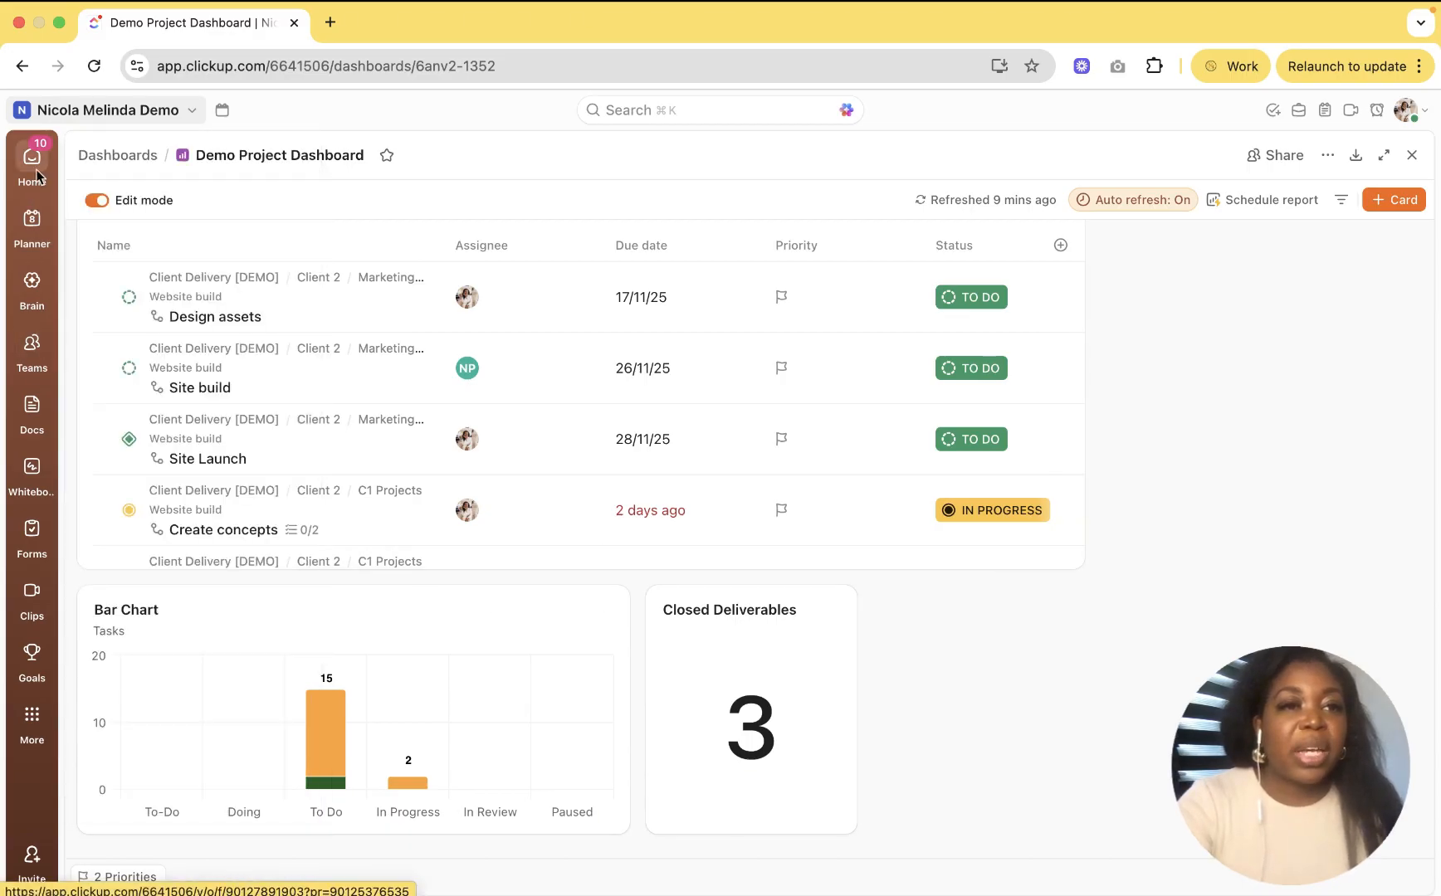
{"action": "left_click", "coordinate": [154, 454]}
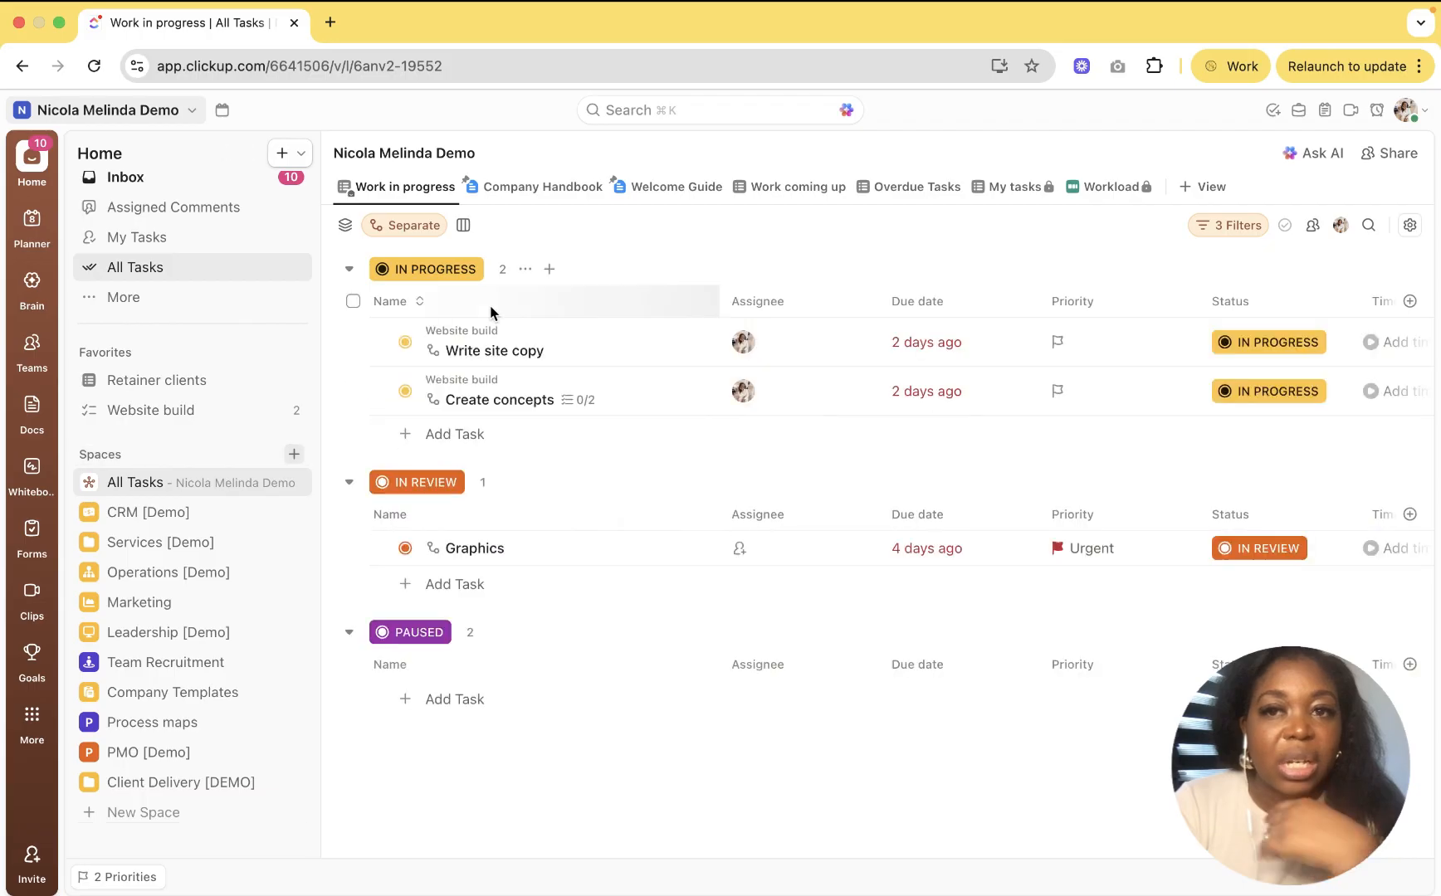
{"action": "left_click", "coordinate": [1095, 190]}
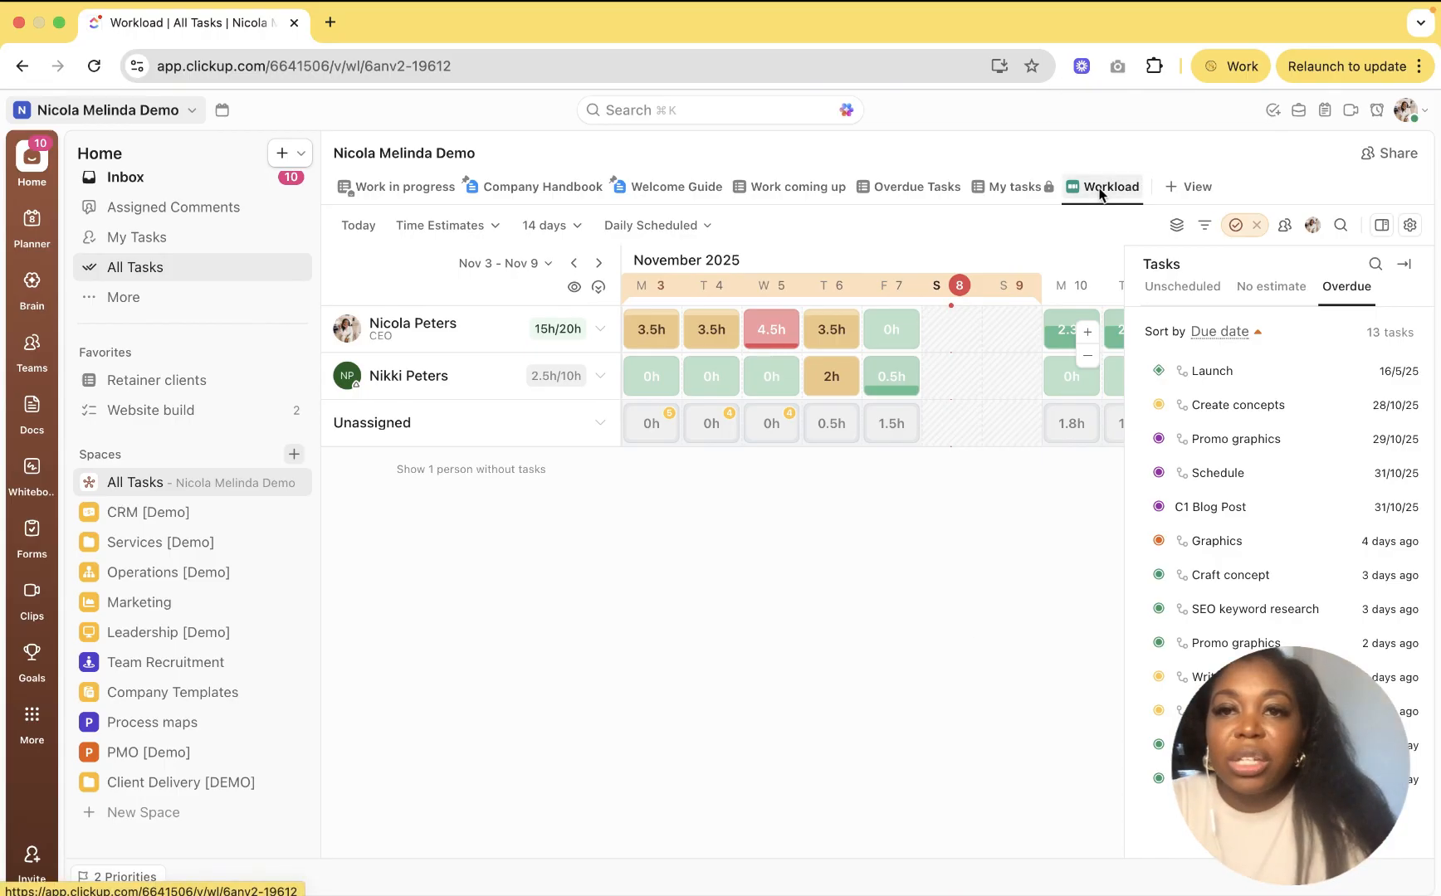
Step: Copy the Workload view's link and go to the All Dashboards page
{"action": "left_click", "coordinate": [1100, 193]}
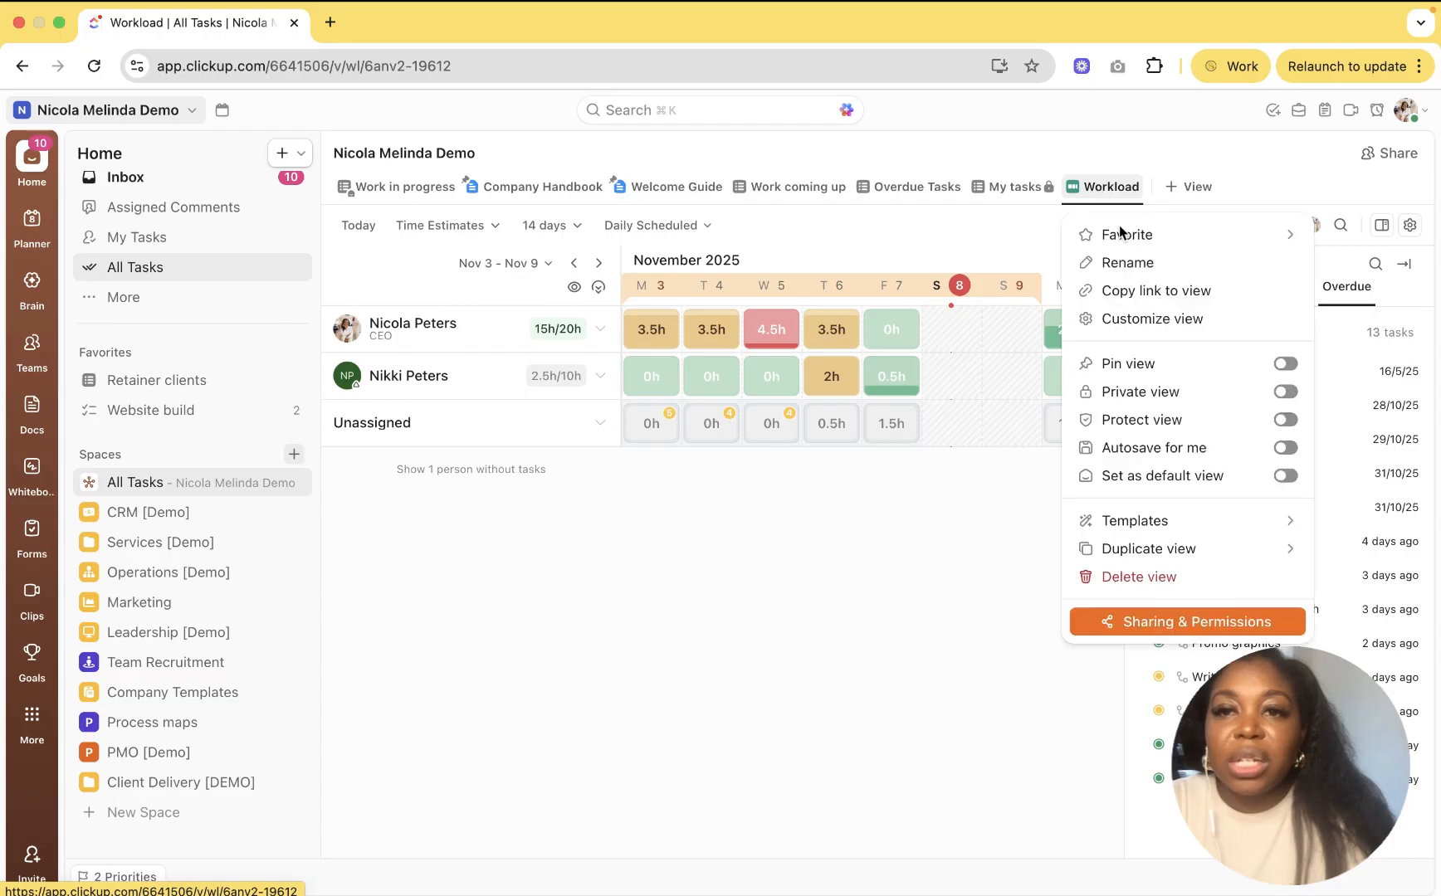
{"action": "left_click", "coordinate": [1135, 292]}
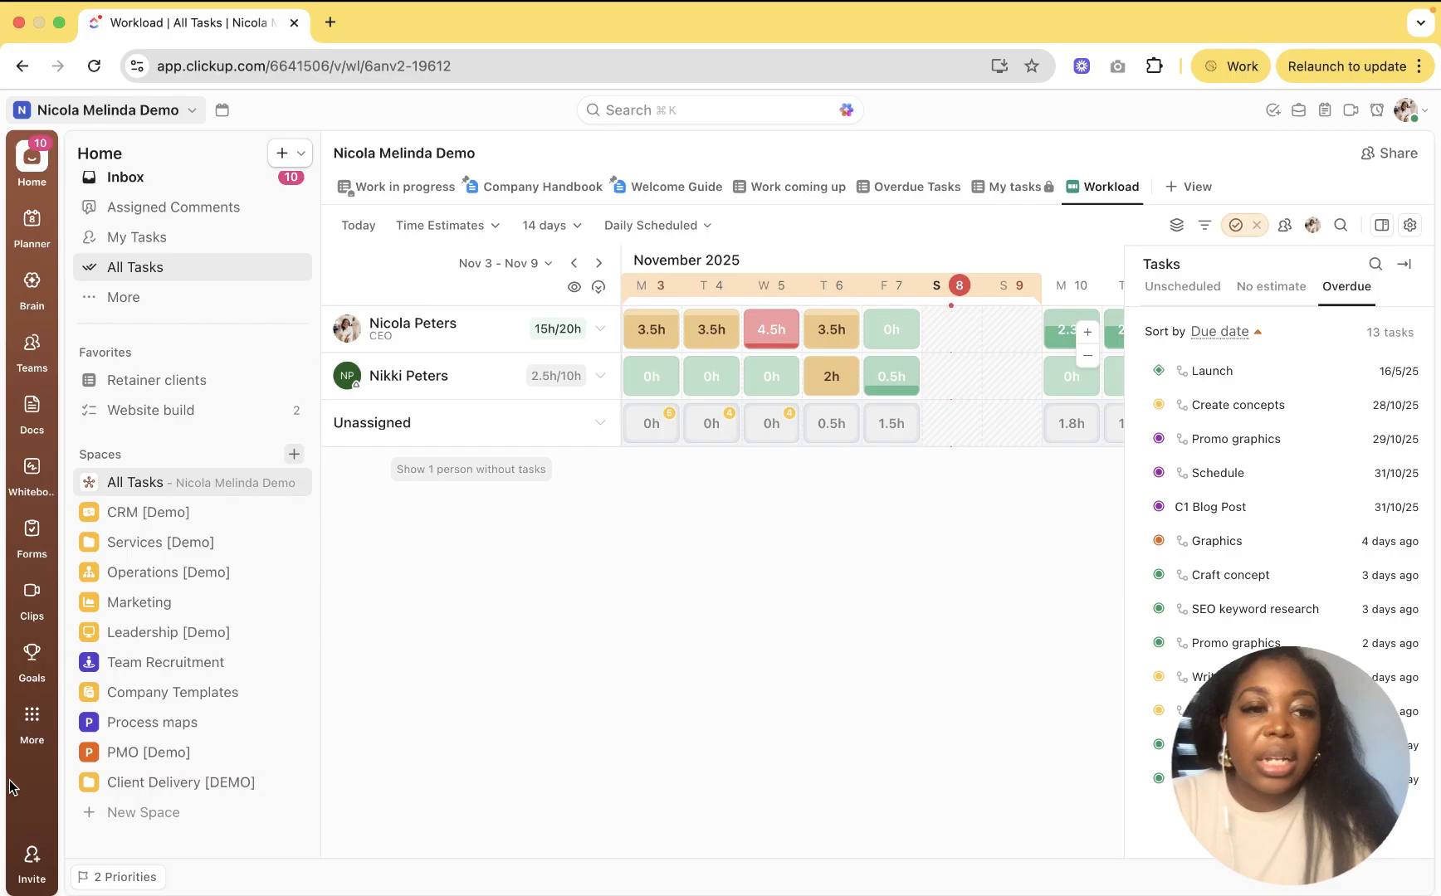
{"action": "left_click", "coordinate": [31, 717]}
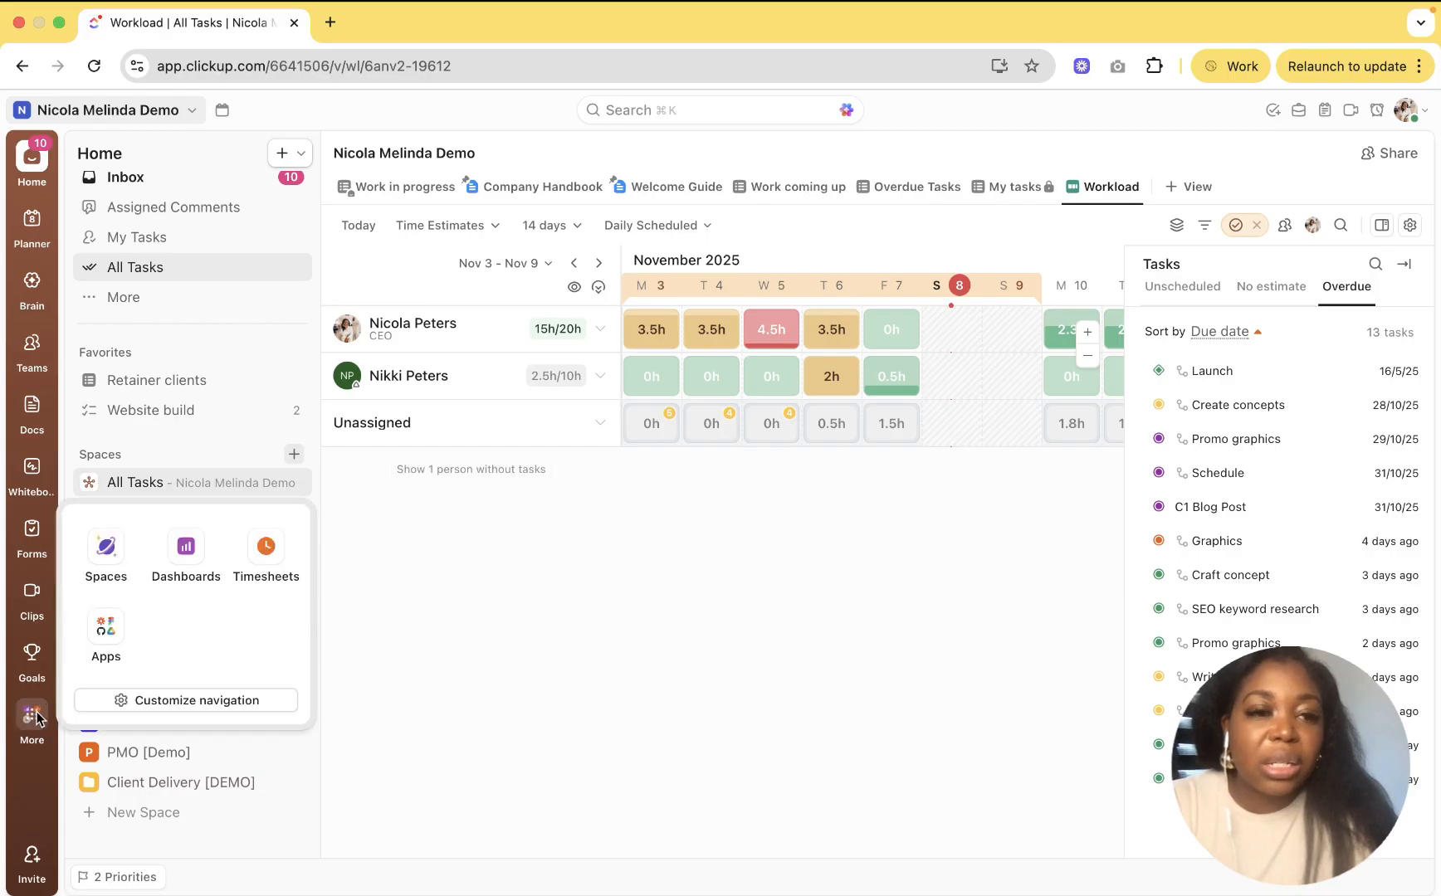
{"action": "left_click", "coordinate": [191, 557]}
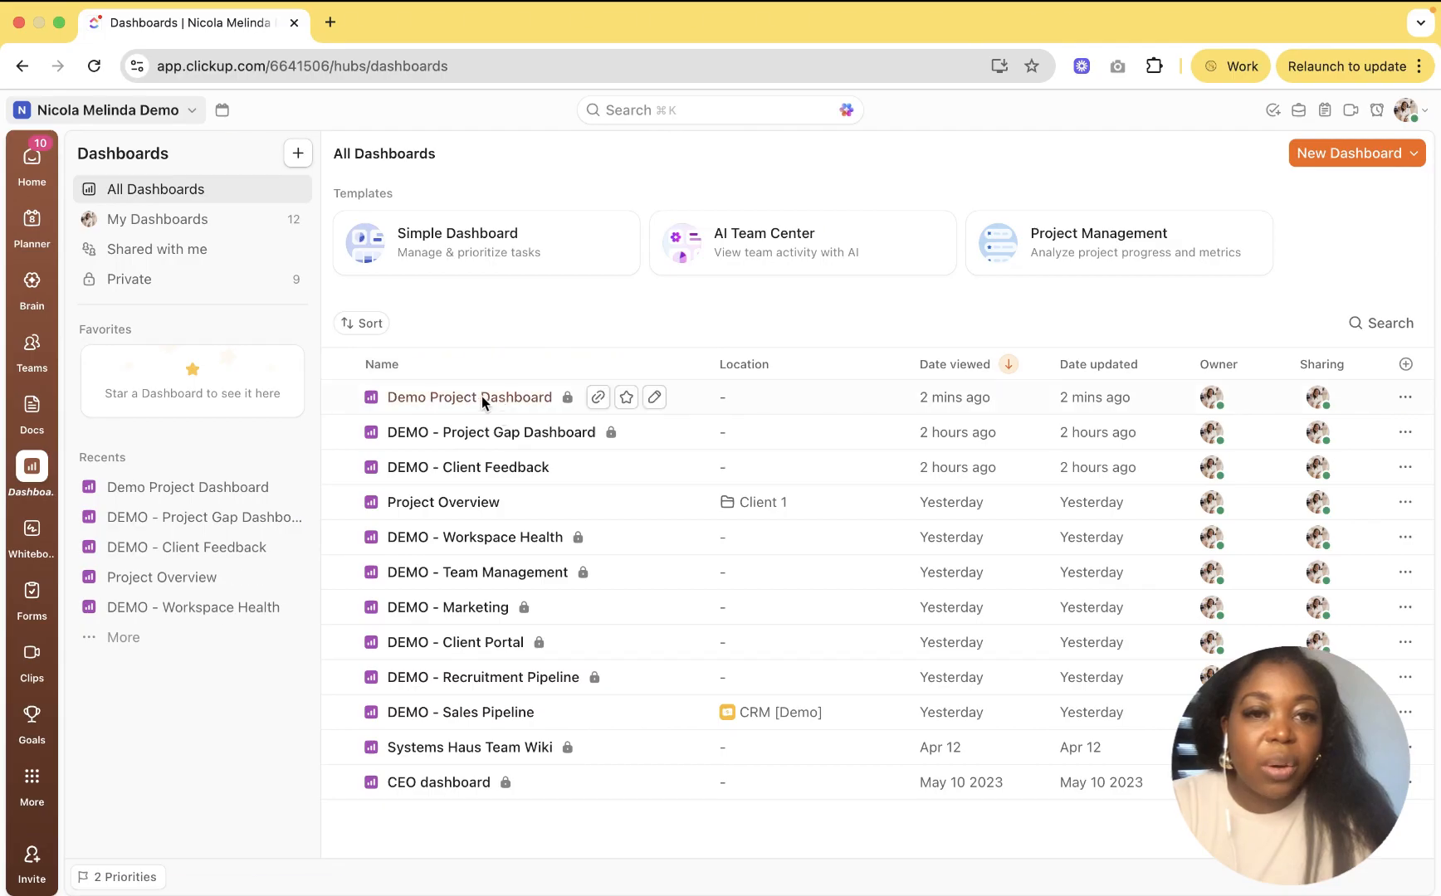
Step: On Demo Project Dashboard, start a custom embed card with the pasted Workload view link
{"action": "left_click", "coordinate": [481, 396]}
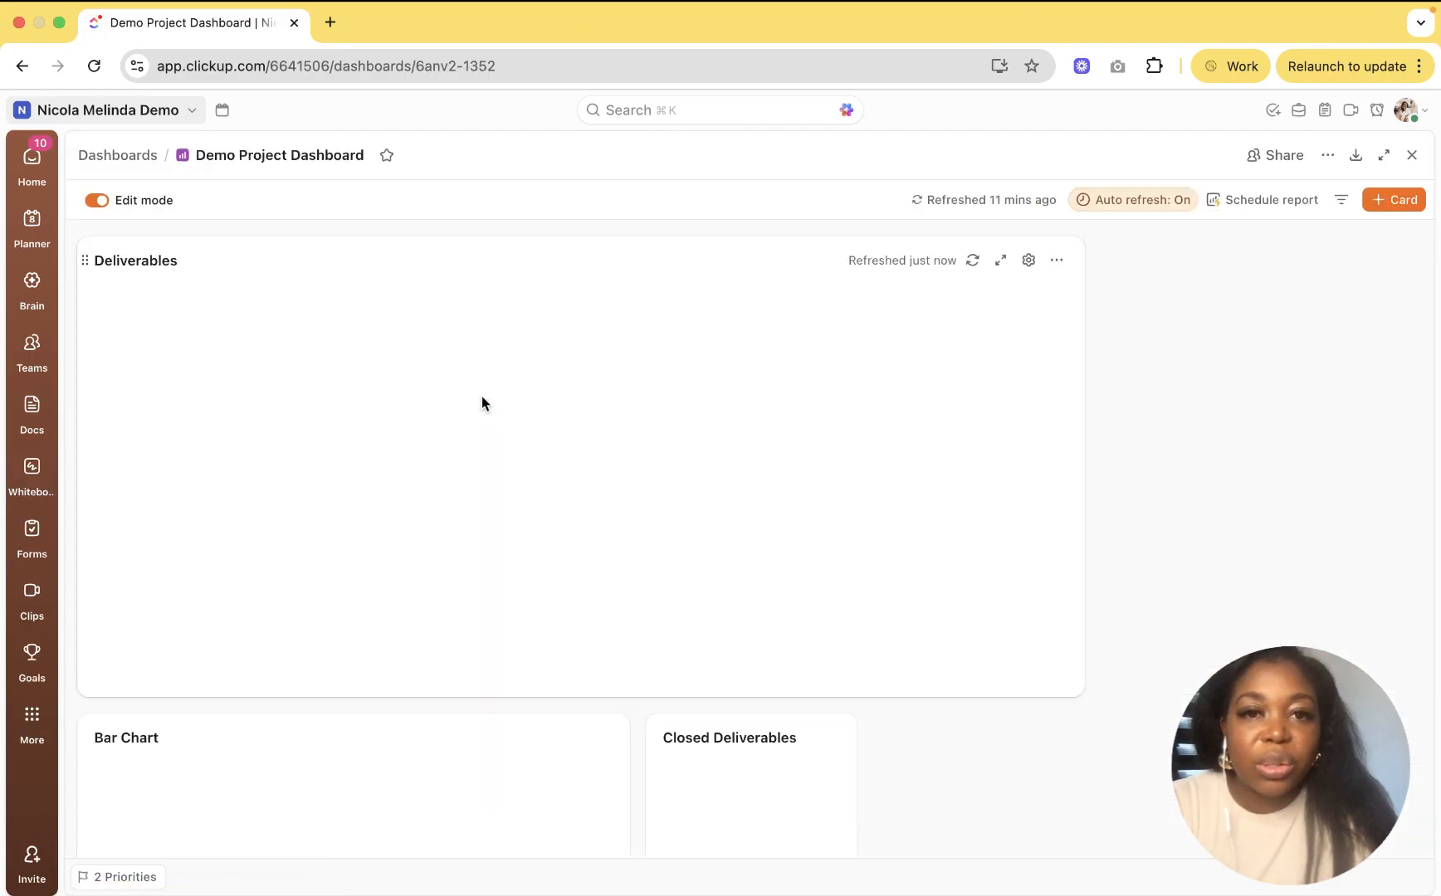
{"action": "left_click", "coordinate": [1387, 200]}
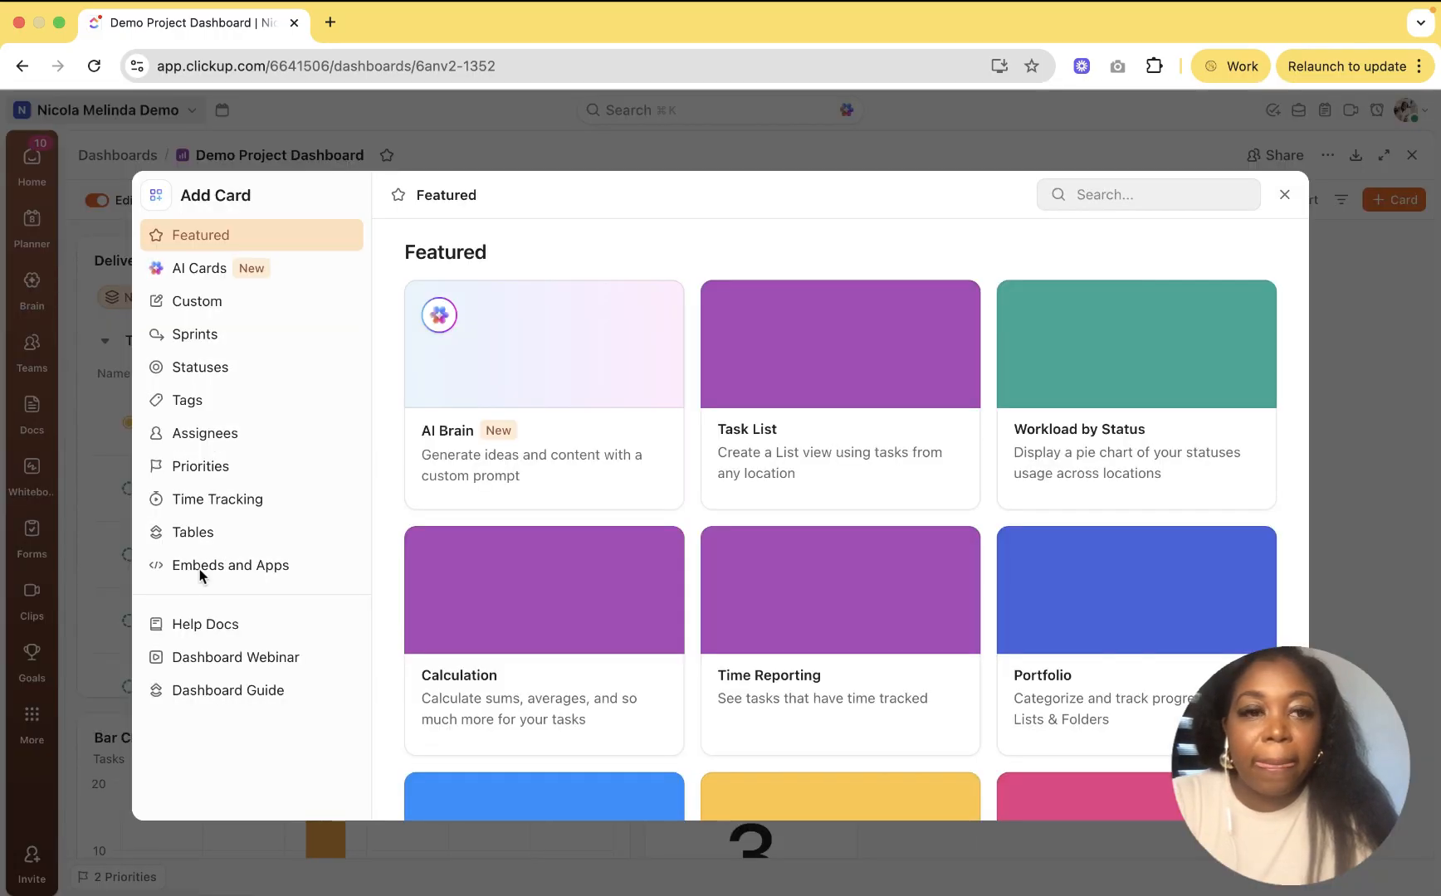
{"action": "left_click", "coordinate": [211, 568]}
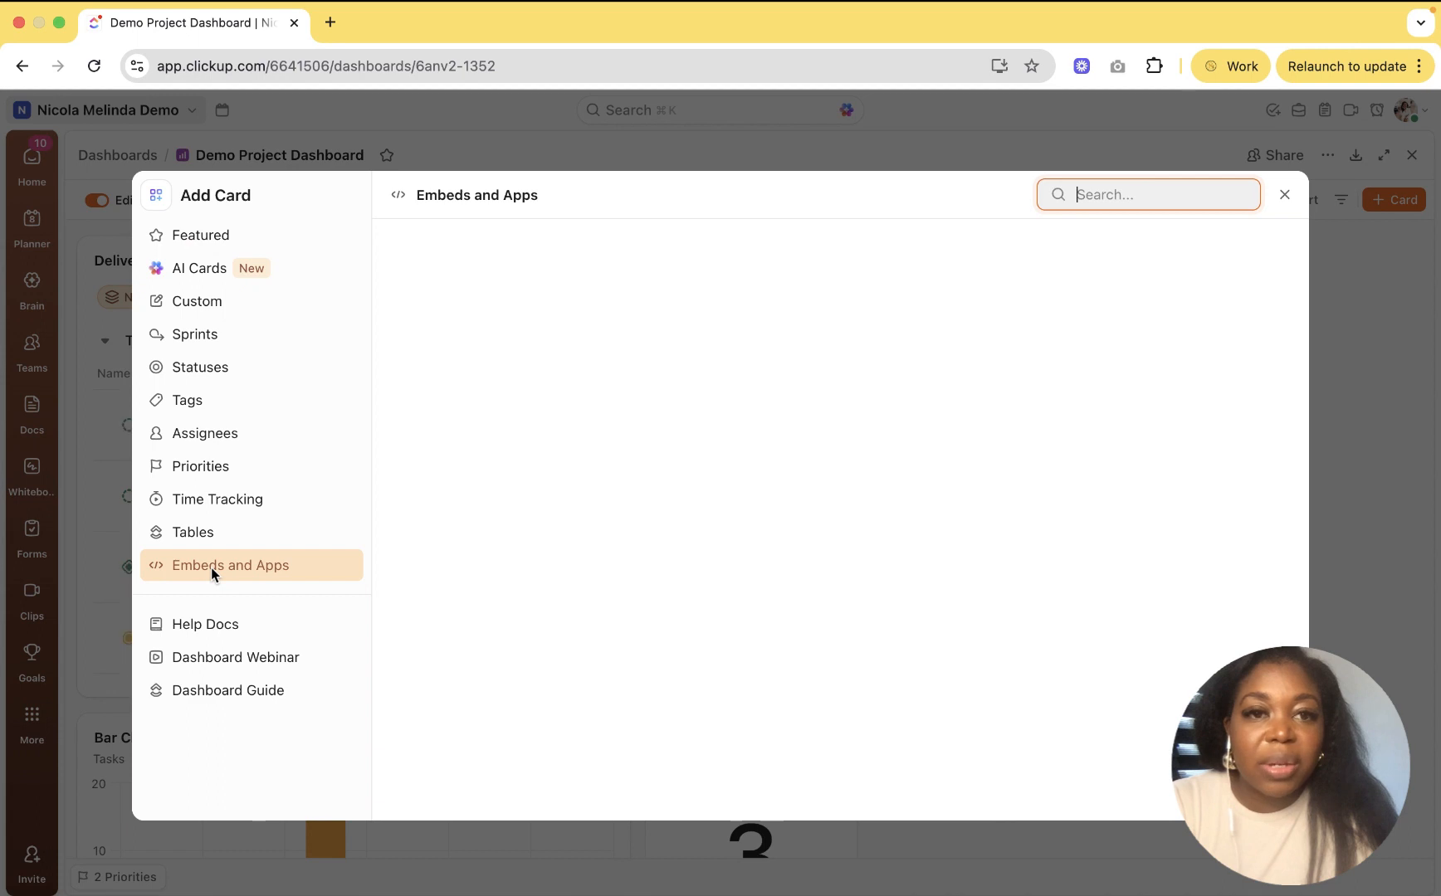
{"action": "left_click", "coordinate": [516, 380]}
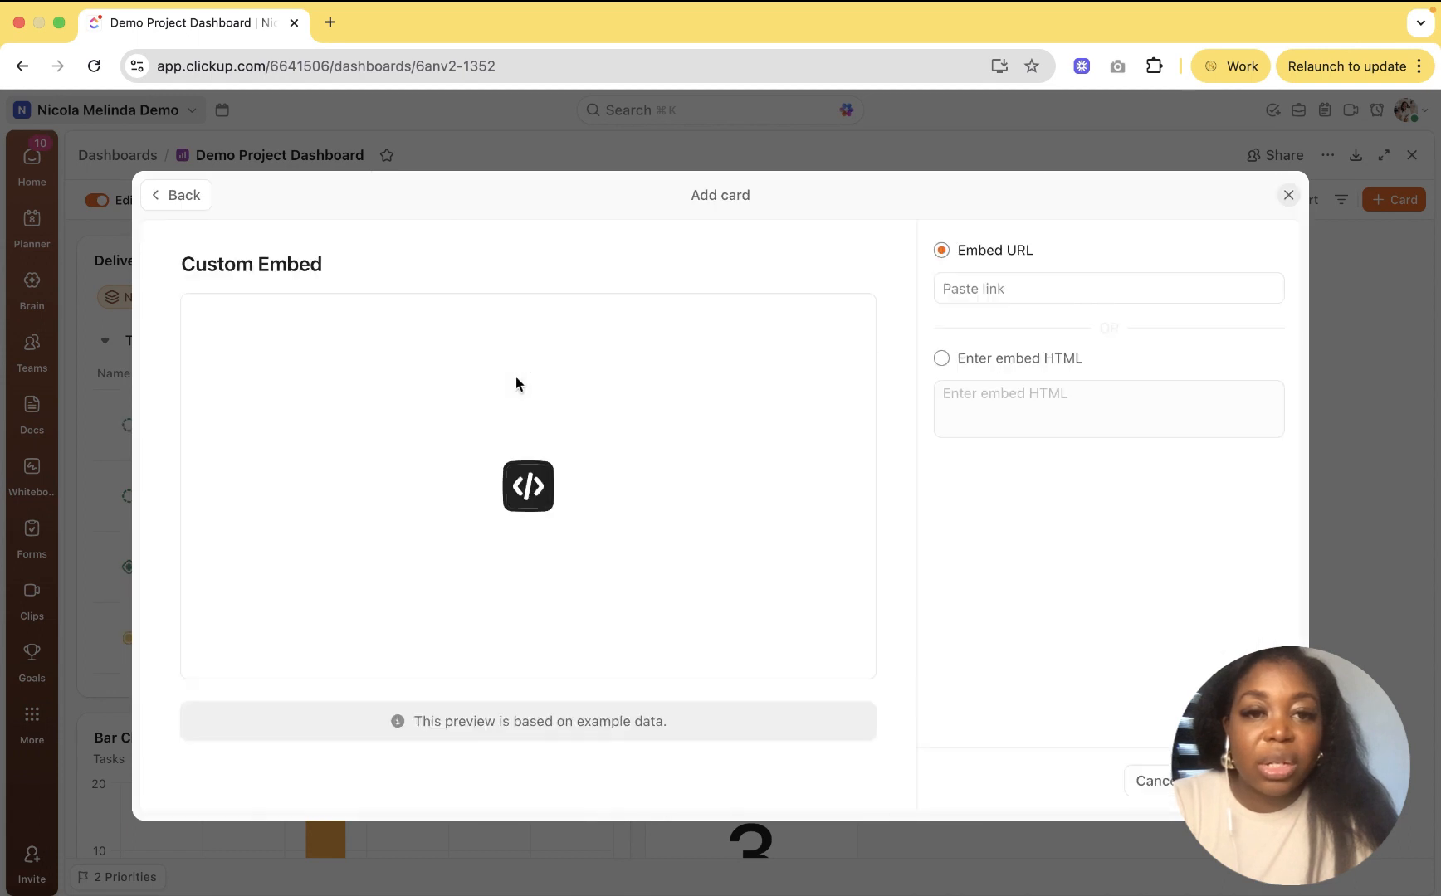
{"action": "left_click", "coordinate": [1031, 292]}
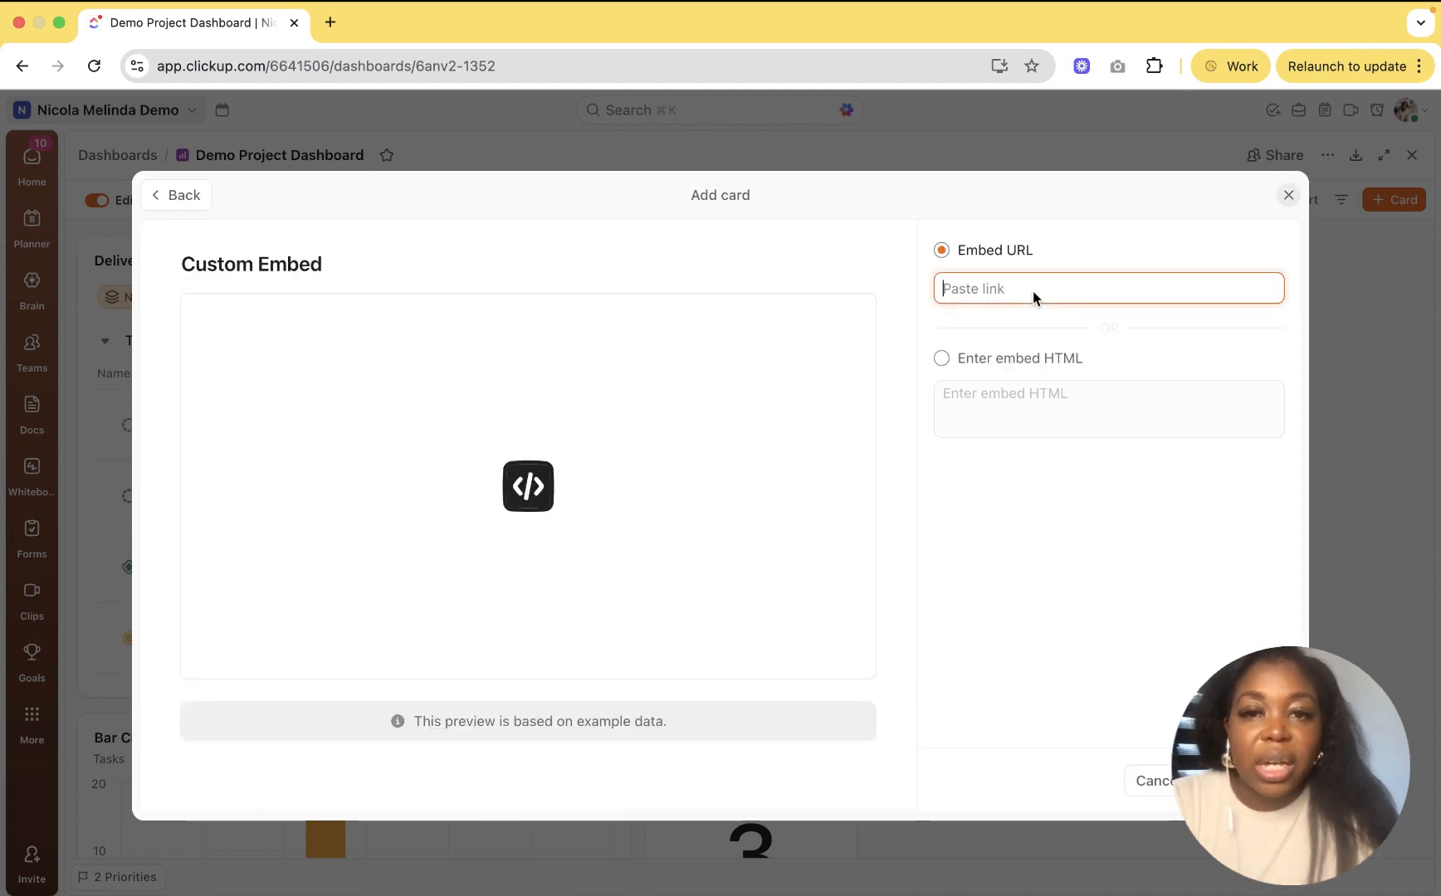
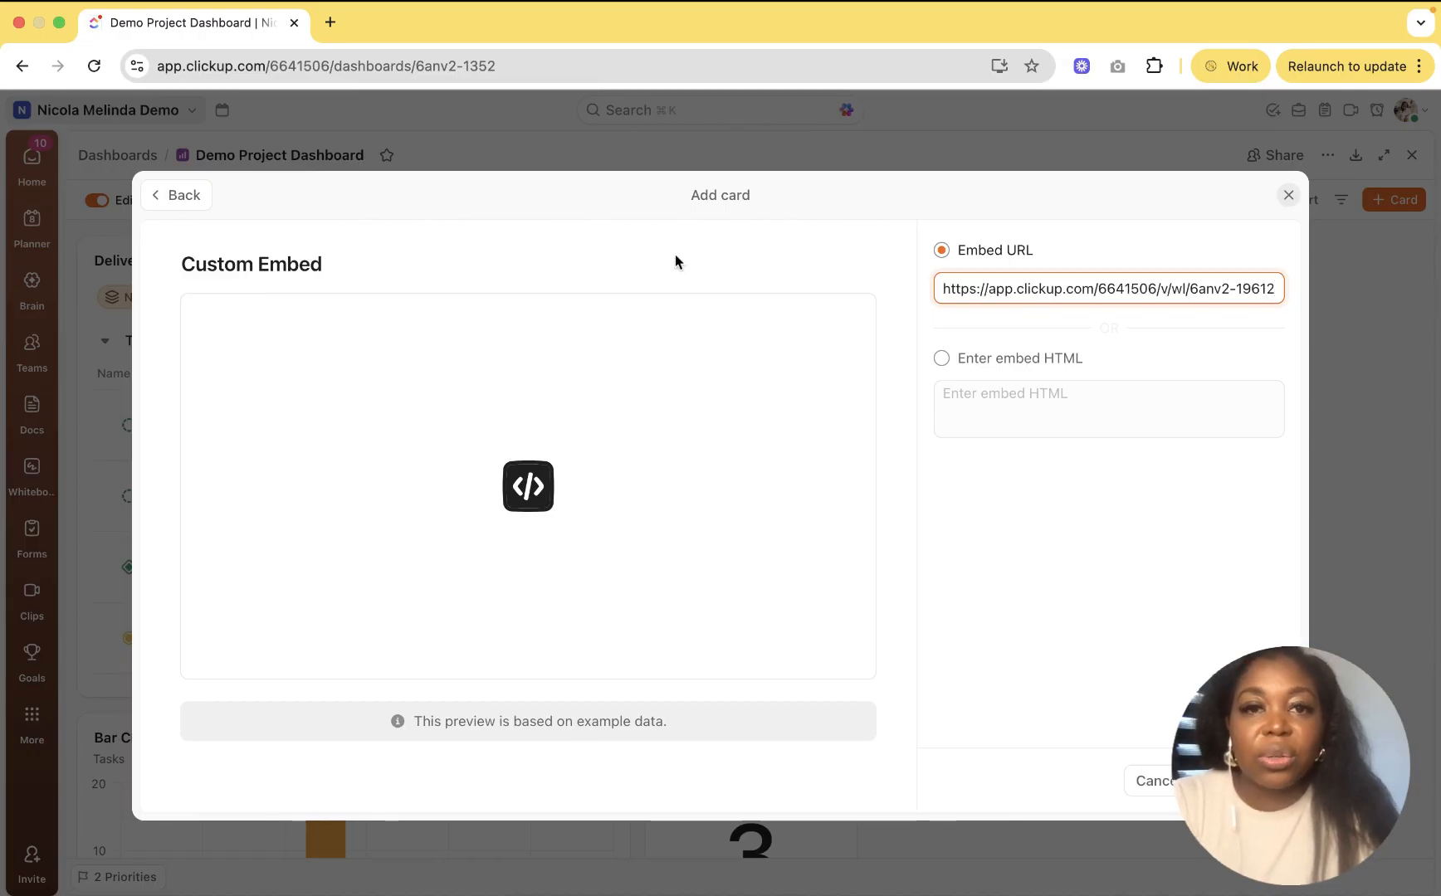
Step: Title the embed card 'Workload View' and add it to the dashboard
{"action": "left_click", "coordinate": [306, 272]}
{"action": "key", "text": "super+a"}
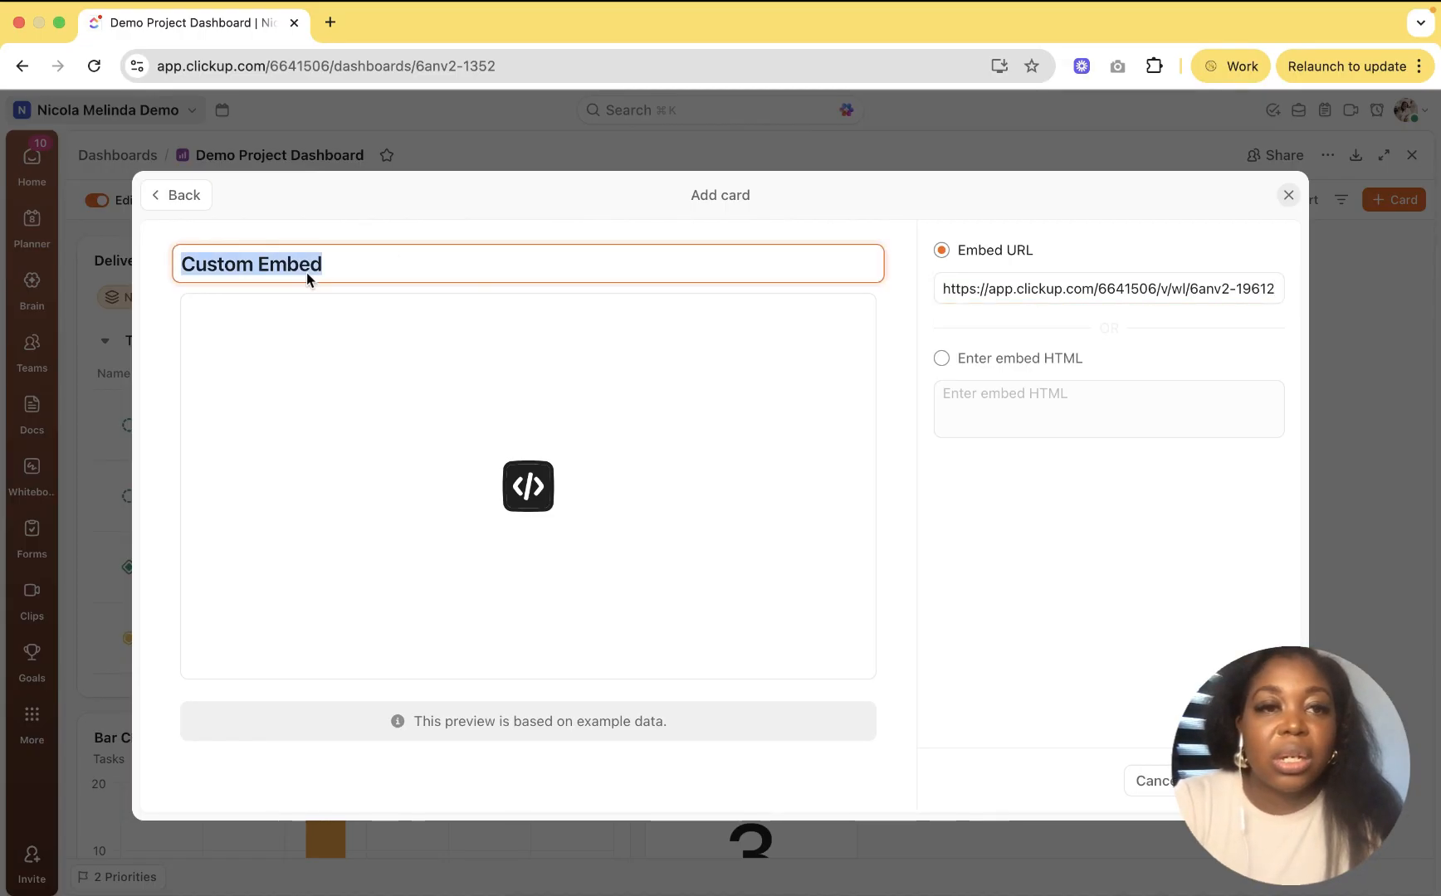
{"action": "type", "text": "Workload"}
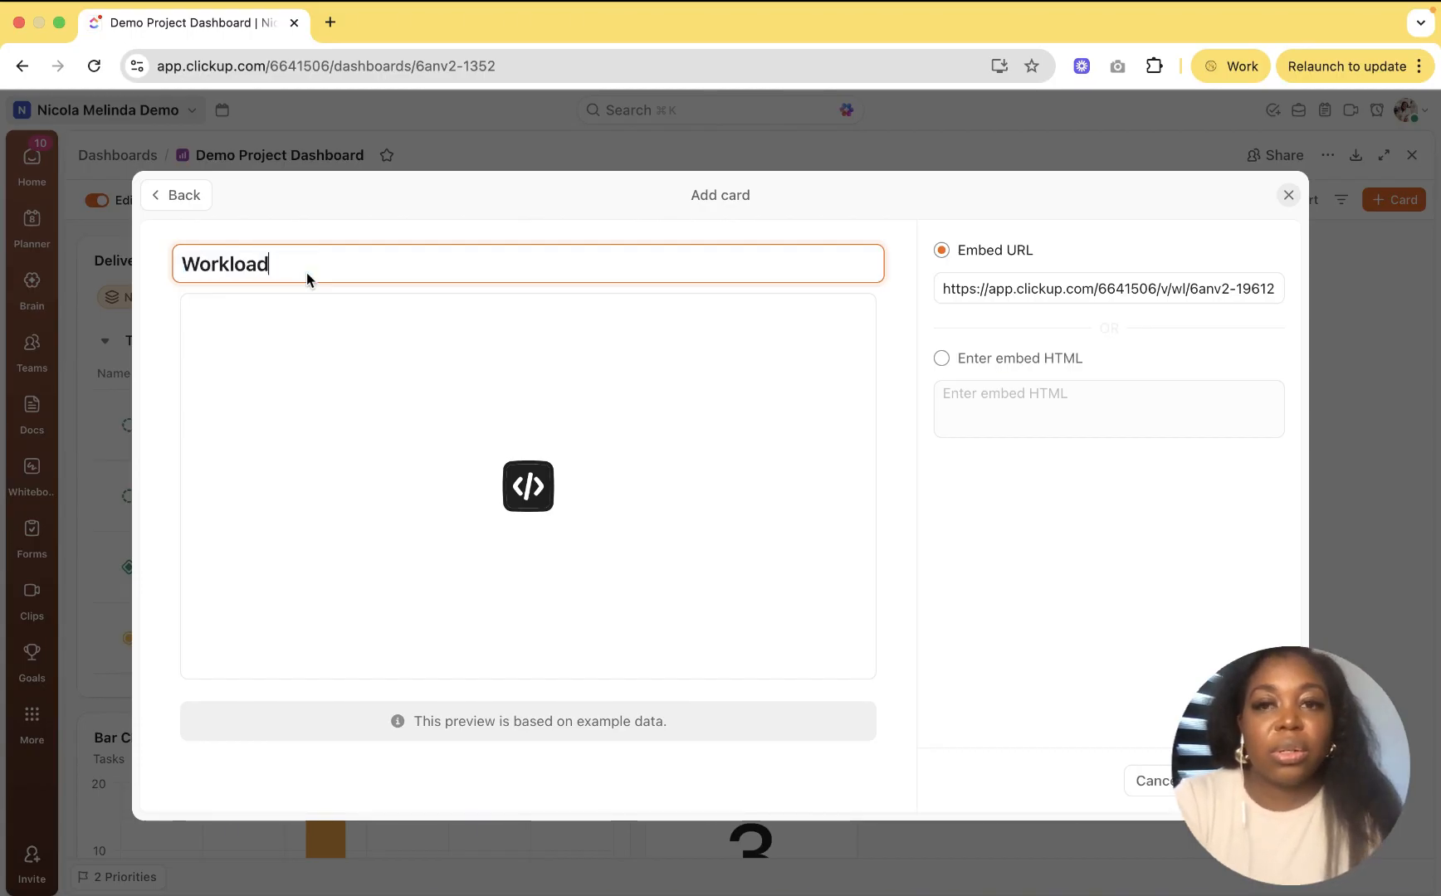
{"action": "type", "text": " View"}
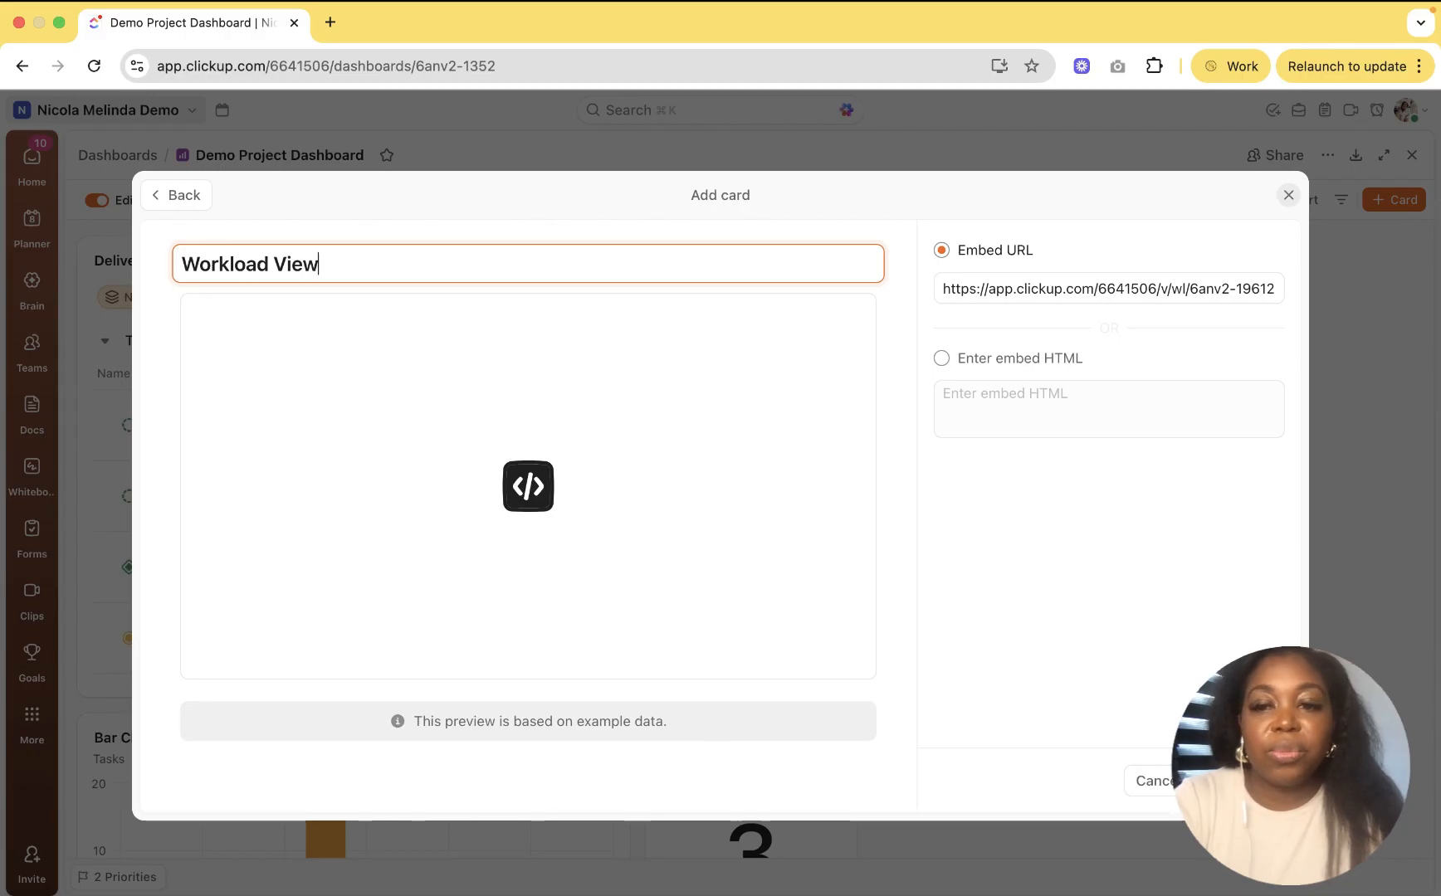
{"action": "left_click", "coordinate": [1243, 781]}
{"action": "scroll", "coordinate": [1232, 588], "scroll_direction": "down", "scroll_amount": 7}
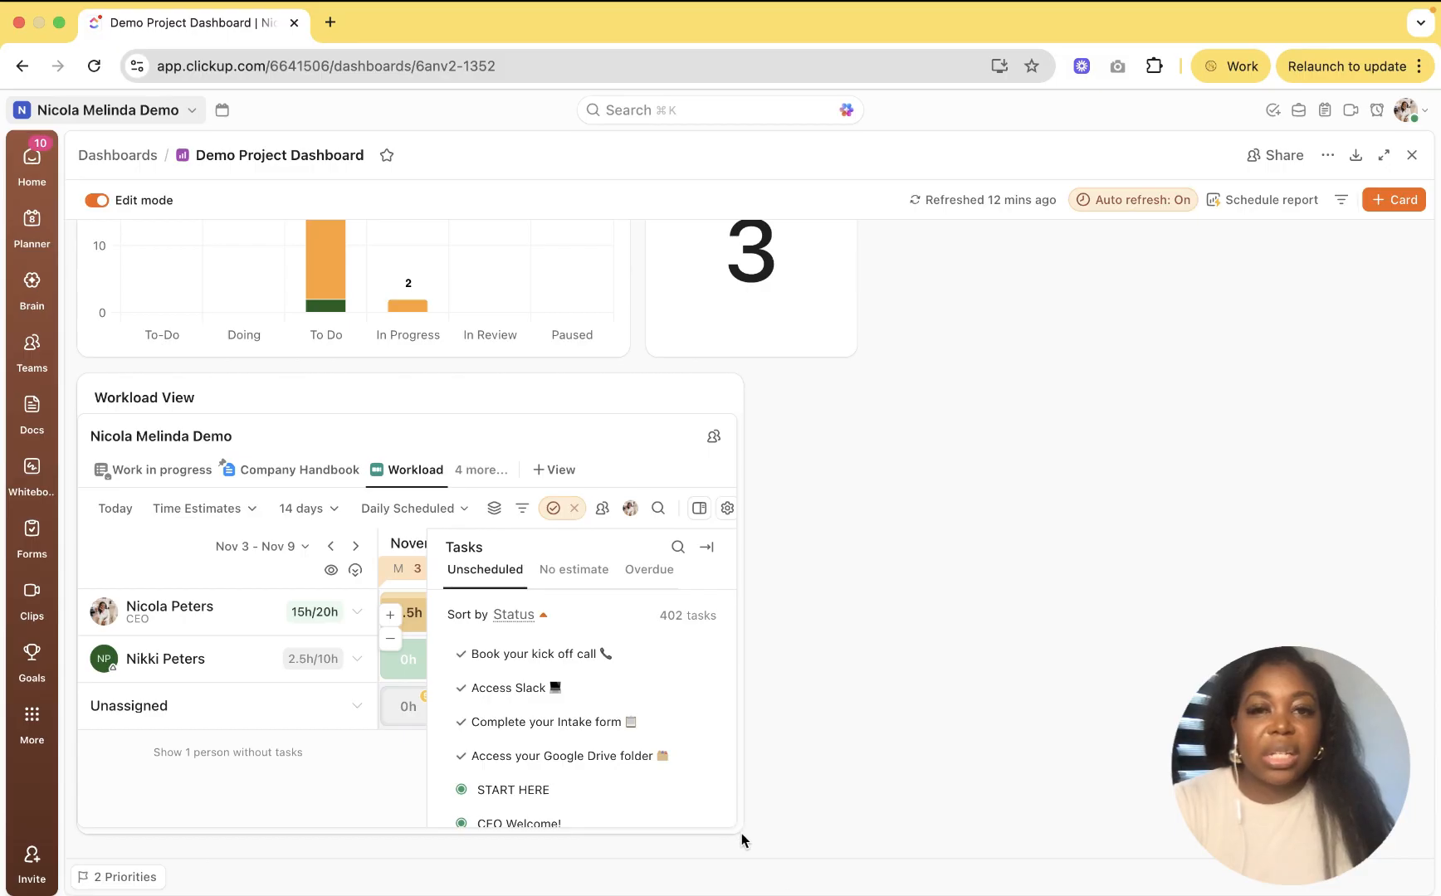
Step: Enlarge the Workload View card, expand a team member's row, and bring up the Add Card library
{"action": "left_click_drag", "start_coordinate": [841, 892], "coordinate": [1306, 834]}
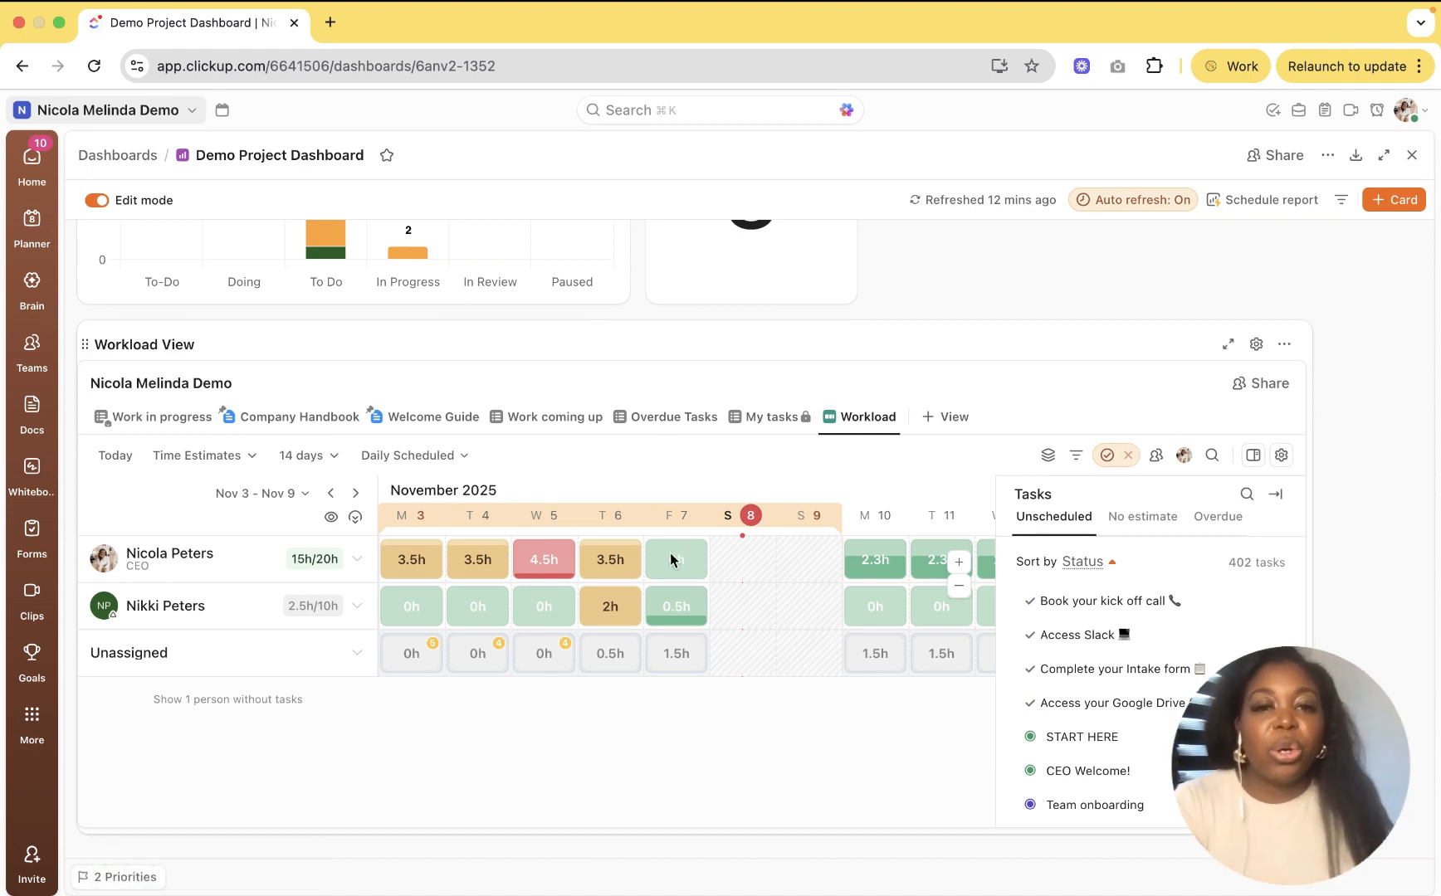
{"action": "left_click", "coordinate": [358, 562]}
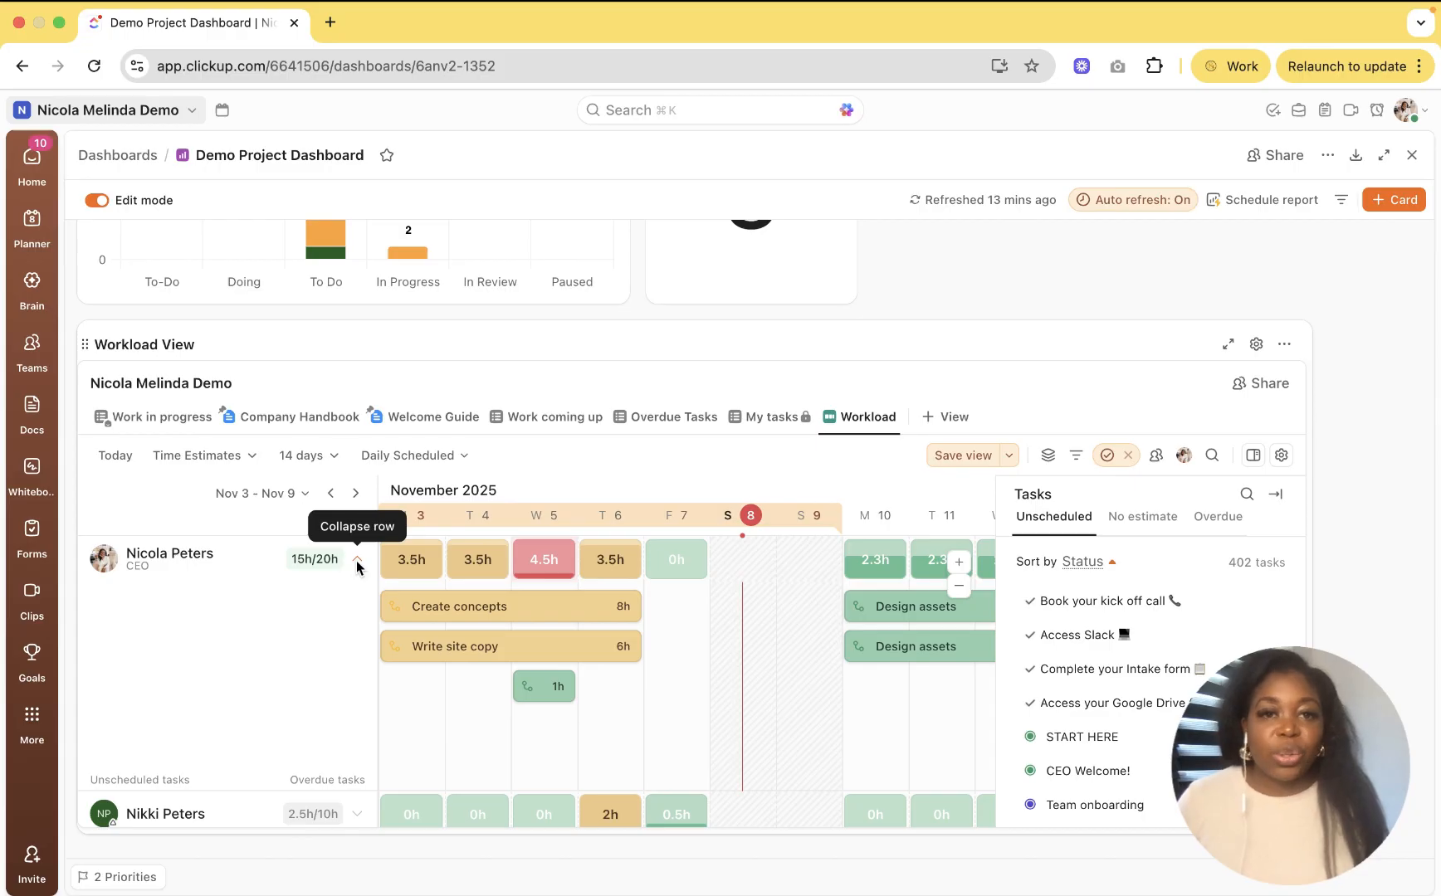
{"action": "left_click", "coordinate": [1381, 203]}
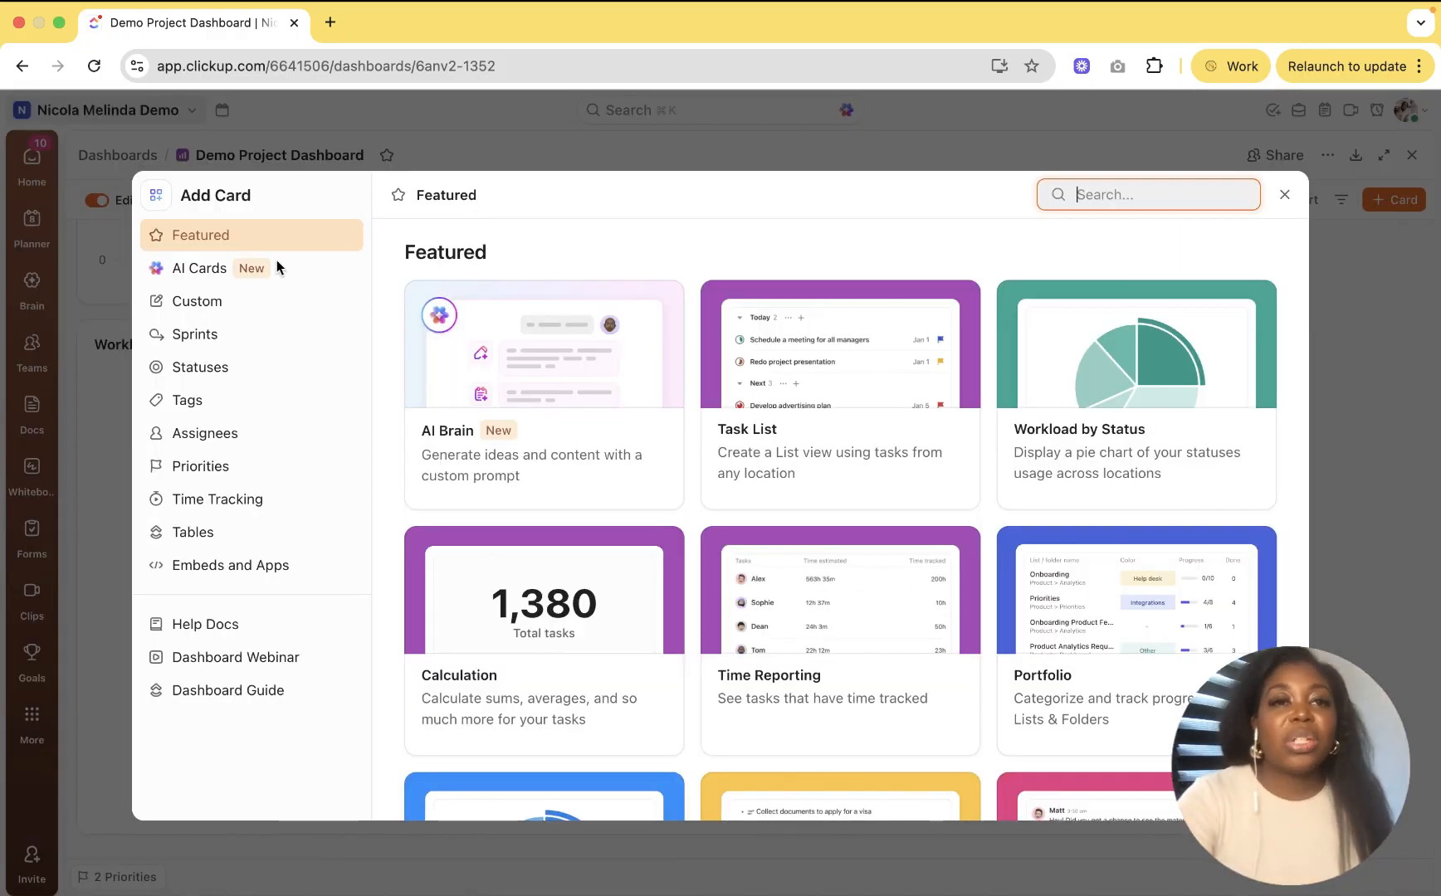
Step: Add an AI Project Update card from the AI card types and bring its Write project update settings into view
{"action": "left_click", "coordinate": [210, 274]}
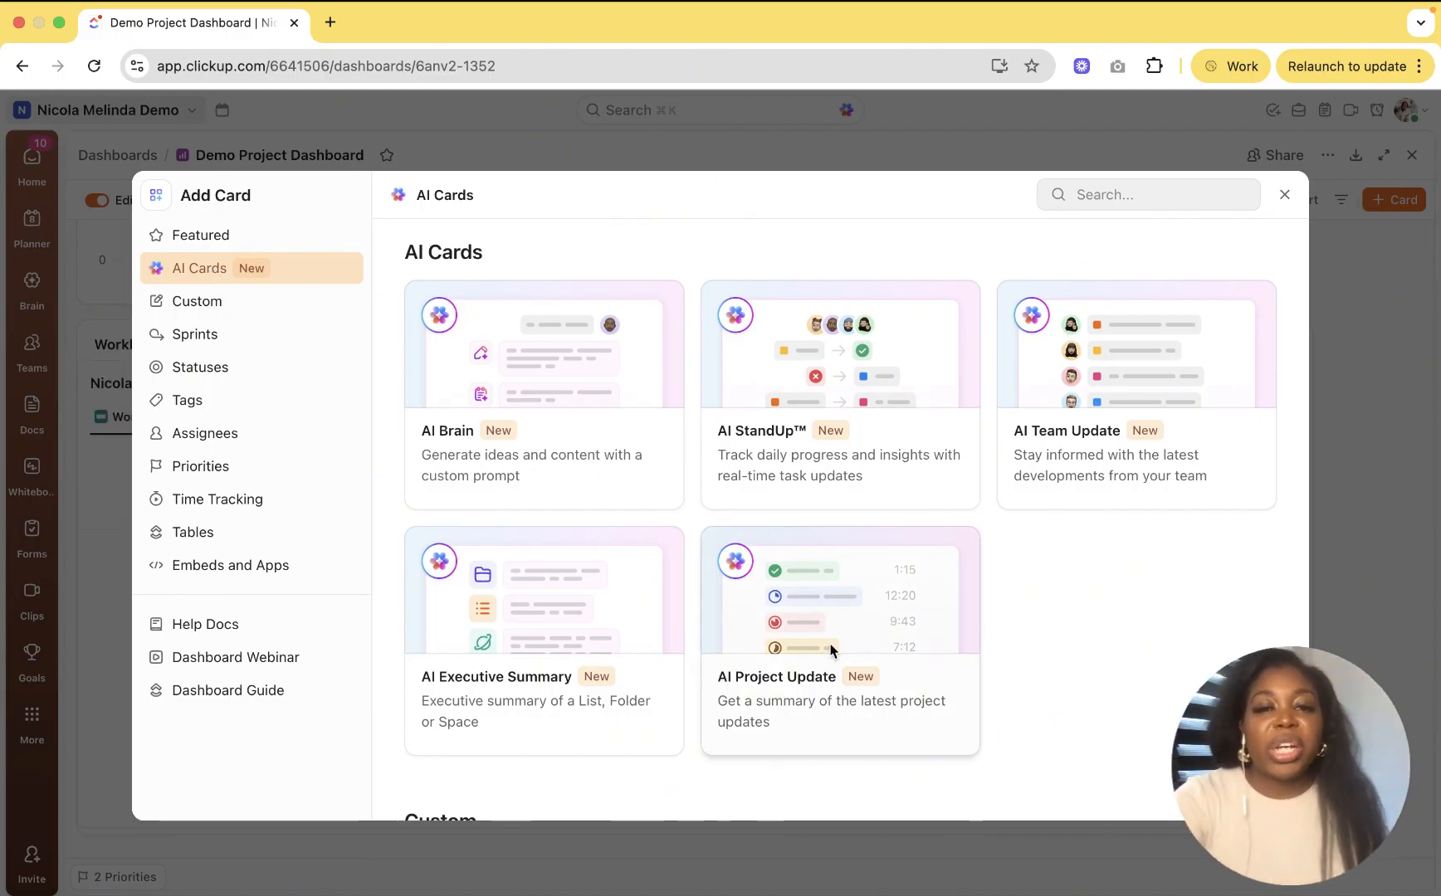
{"action": "key", "text": "Escape"}
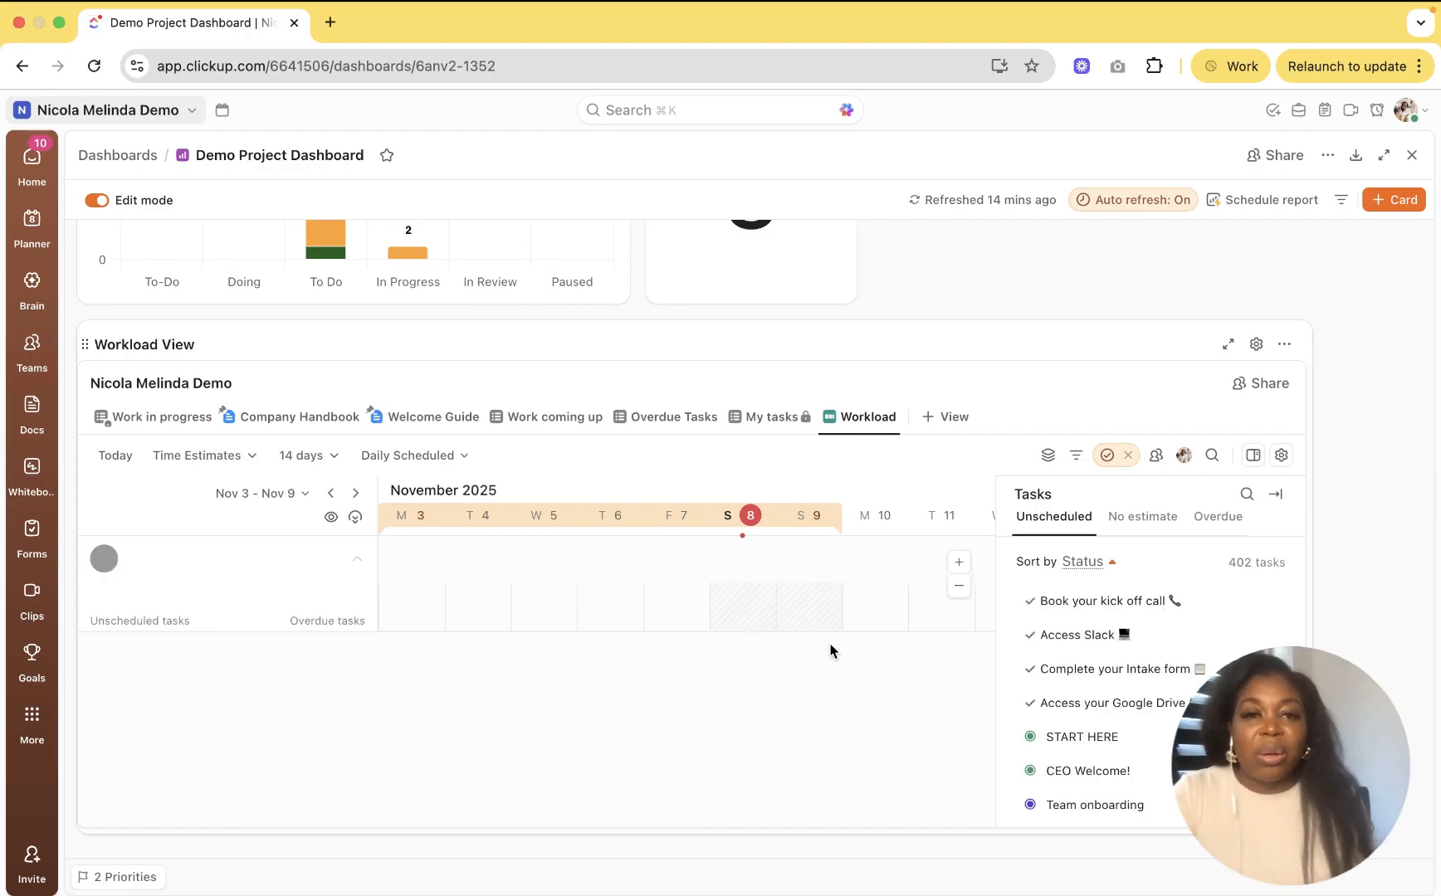
{"action": "scroll", "coordinate": [830, 652], "scroll_direction": "down", "scroll_amount": 4}
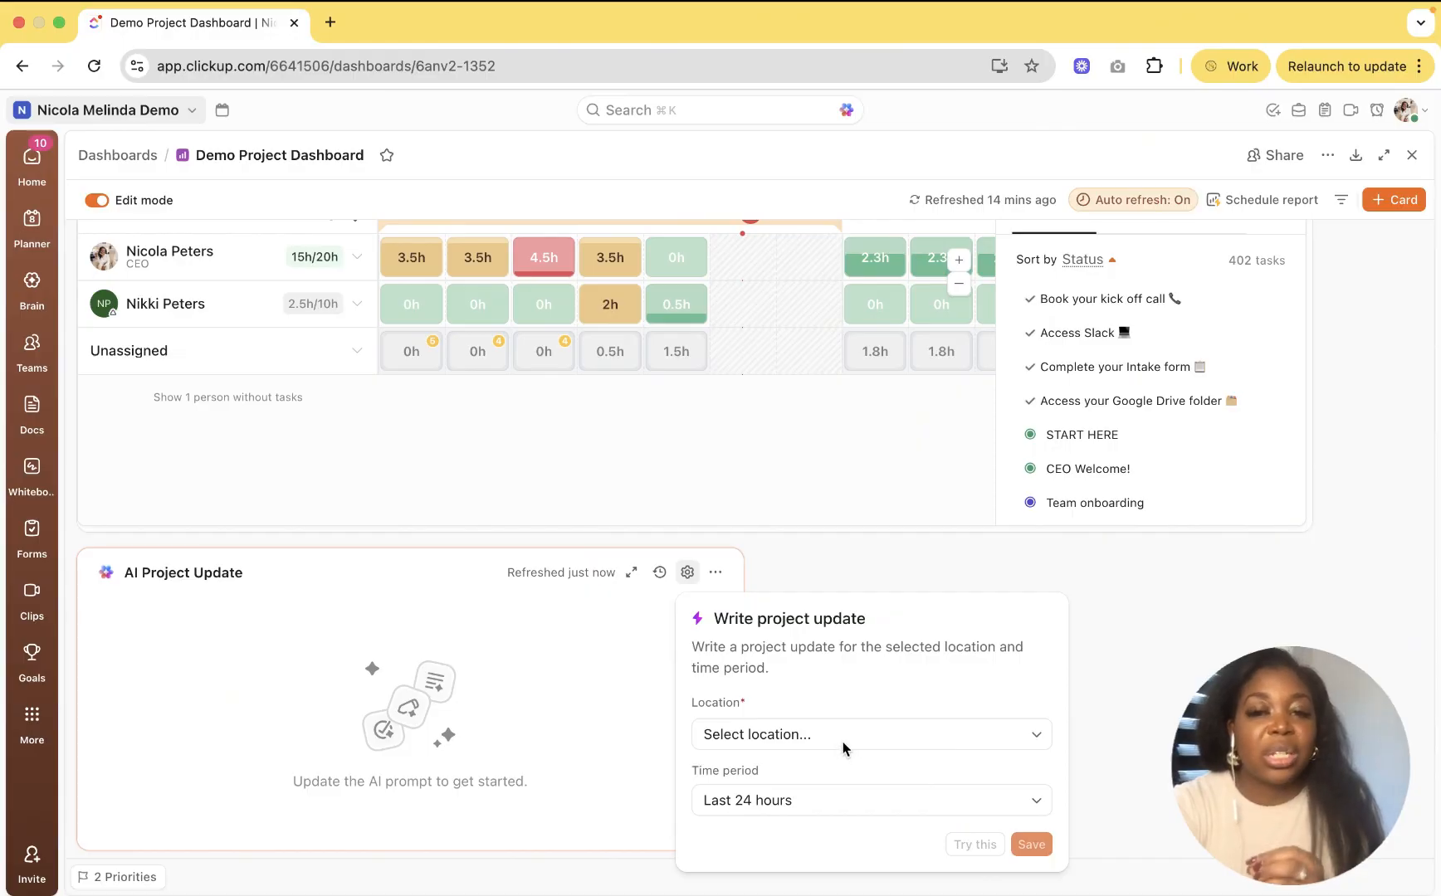
Step: Set the update's Location to Client Delivery [DEMO] and its Time period to Last 7 days
{"action": "left_click", "coordinate": [1039, 738]}
{"action": "scroll", "coordinate": [837, 824], "scroll_direction": "down", "scroll_amount": 2}
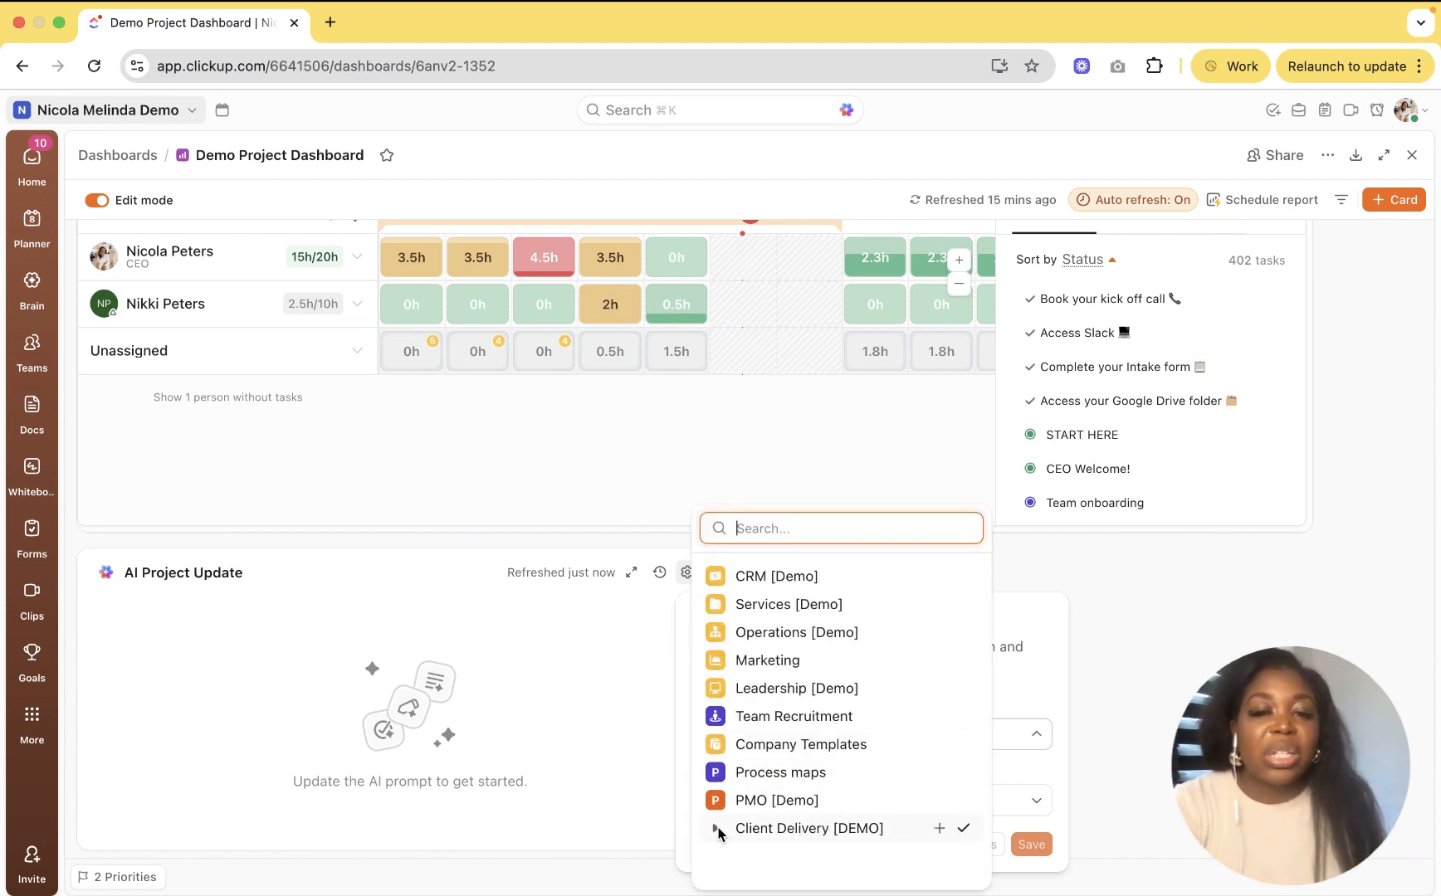
{"action": "left_click", "coordinate": [893, 835]}
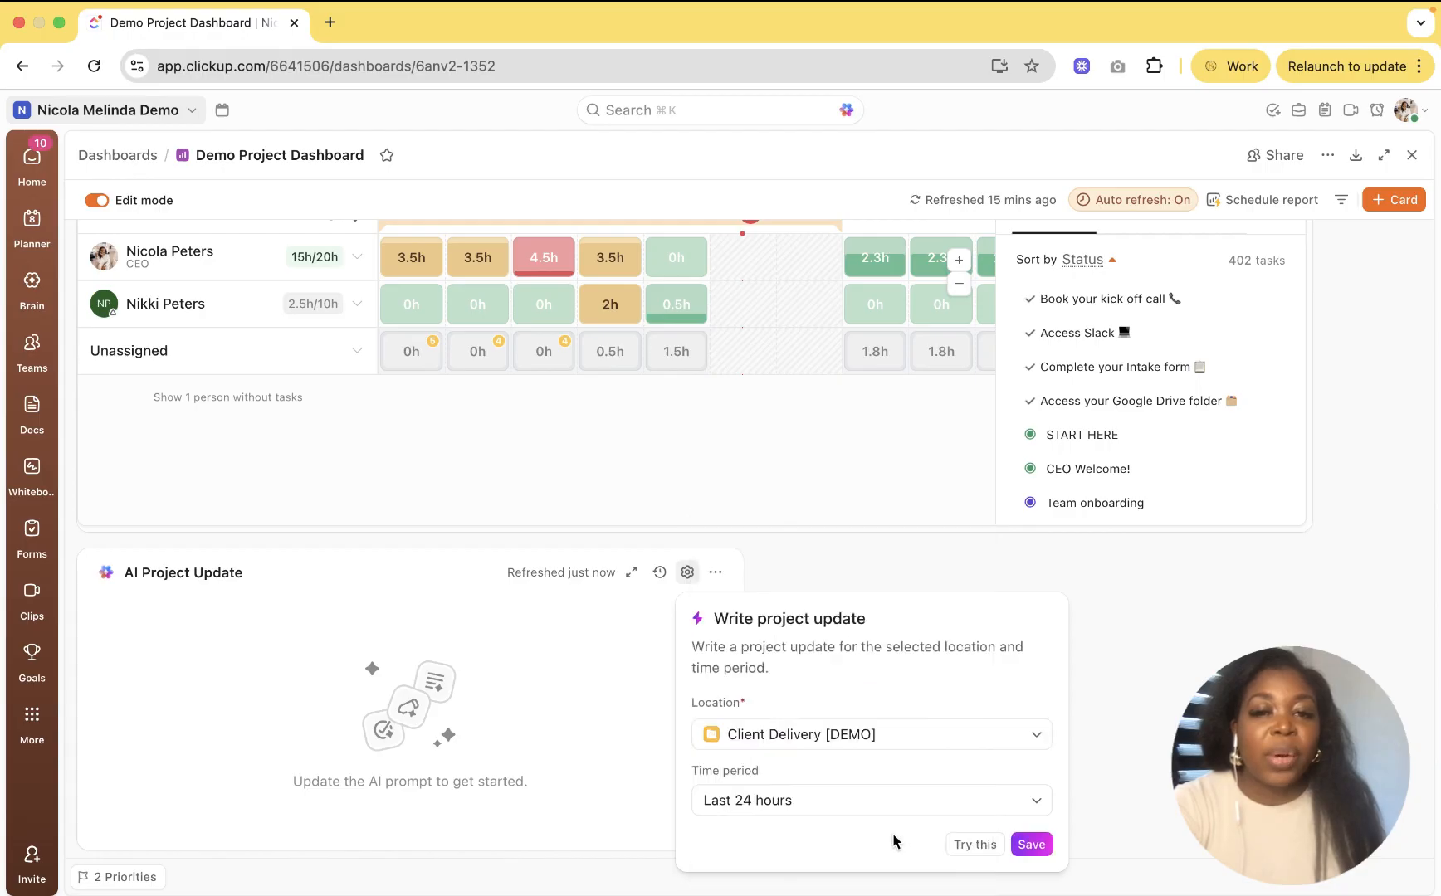
{"action": "left_click", "coordinate": [957, 802]}
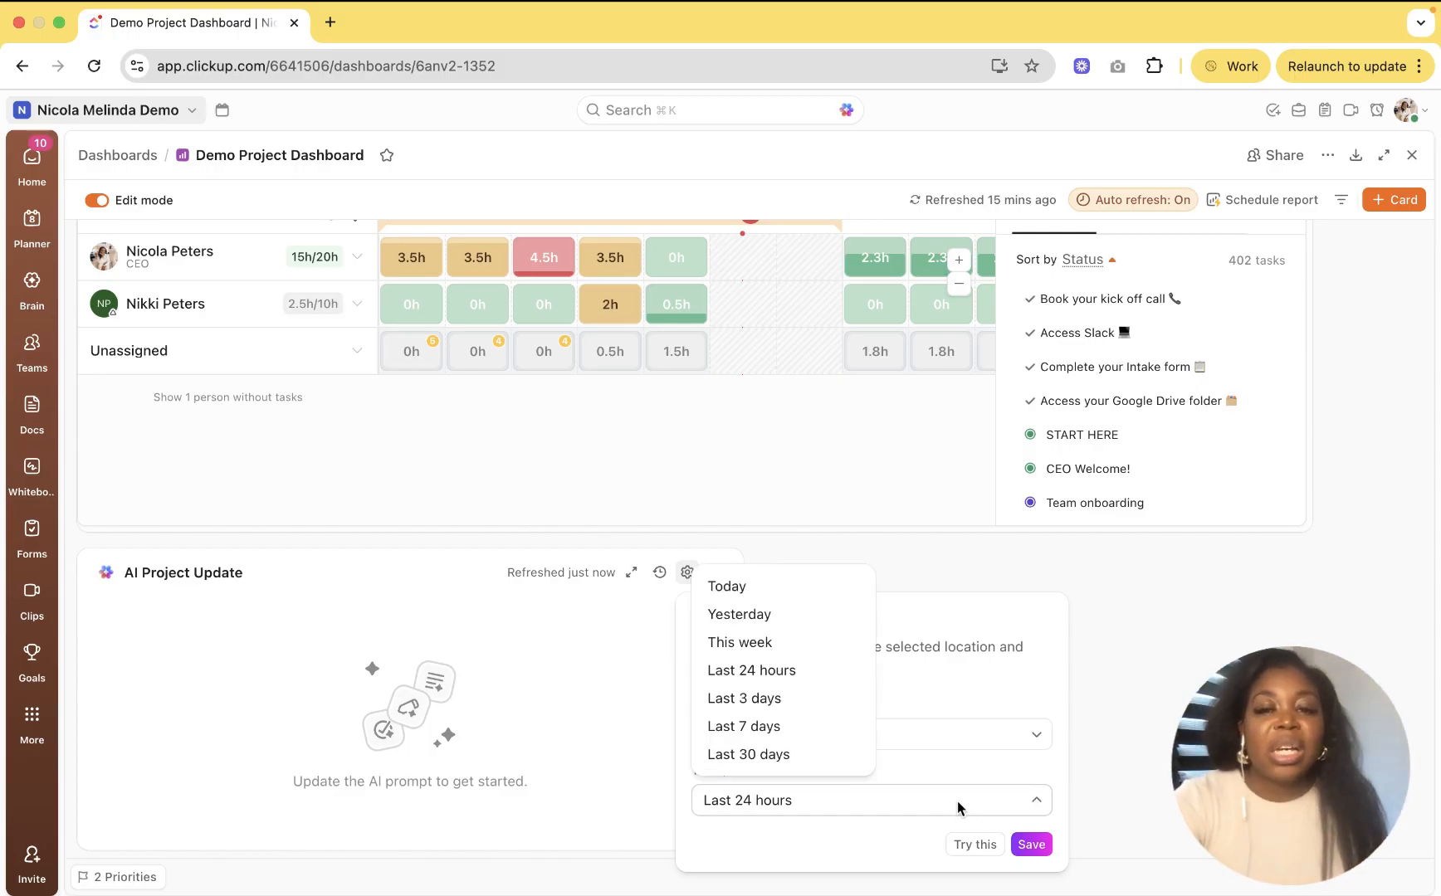
{"action": "left_click", "coordinate": [757, 726]}
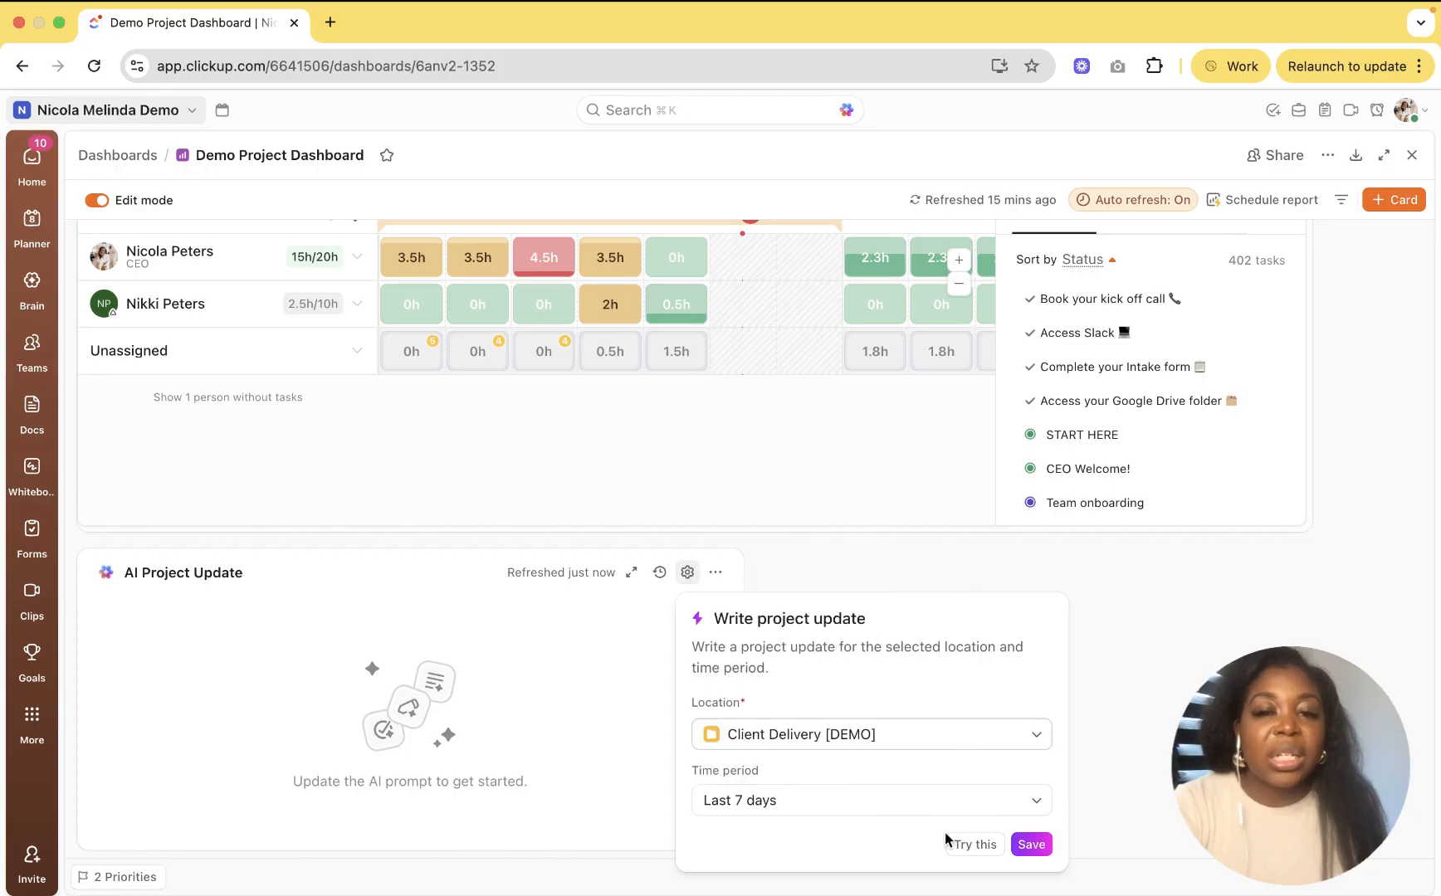
Step: Save the settings and read through the generated Nov 1–8 Project Overview for Client Delivery [DEMO]
{"action": "left_click", "coordinate": [1039, 845]}
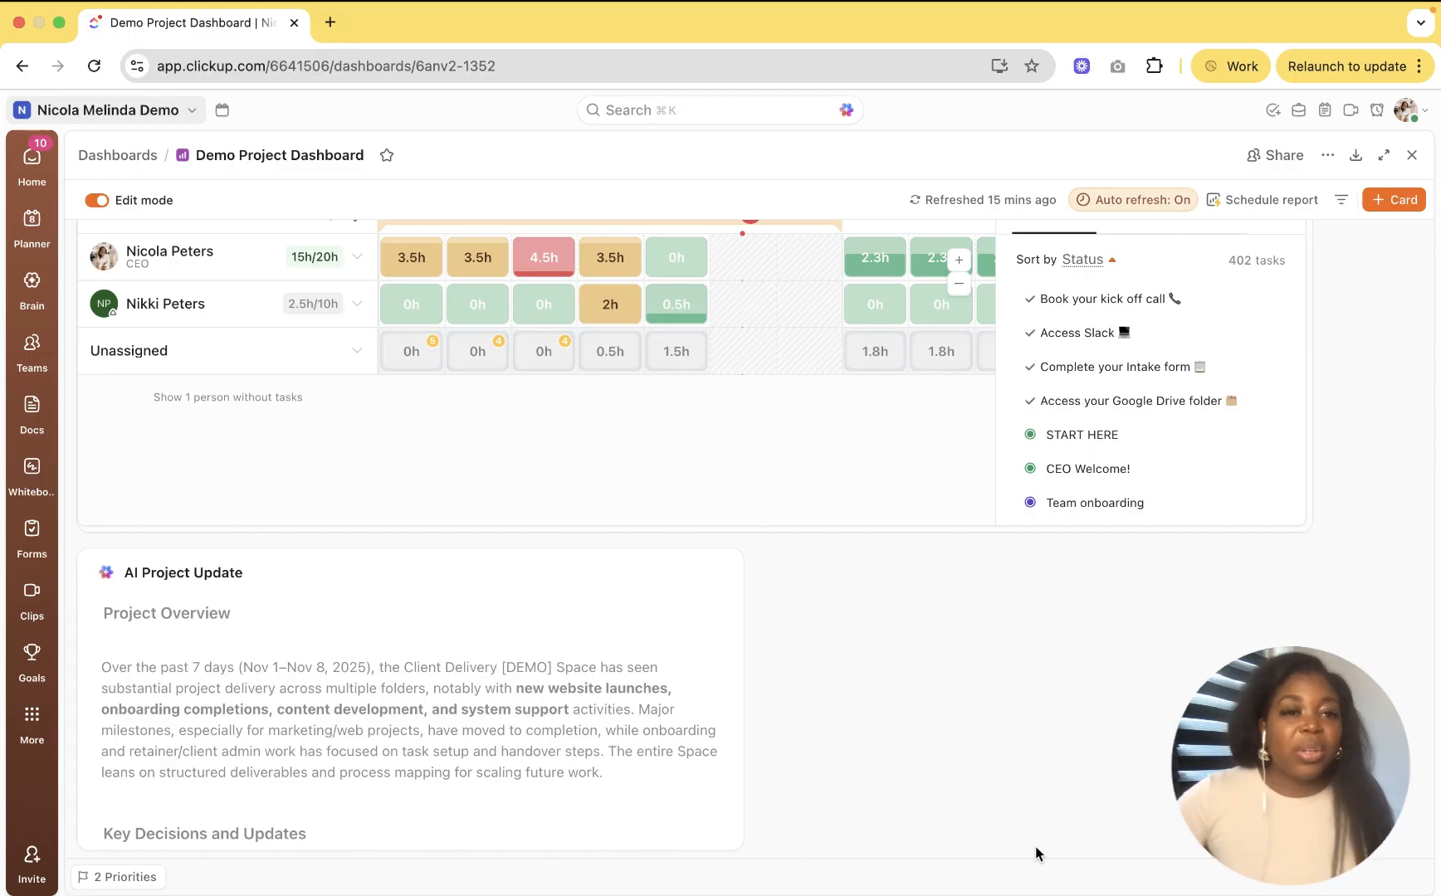
{"action": "scroll", "coordinate": [631, 709], "scroll_direction": "down", "scroll_amount": 5}
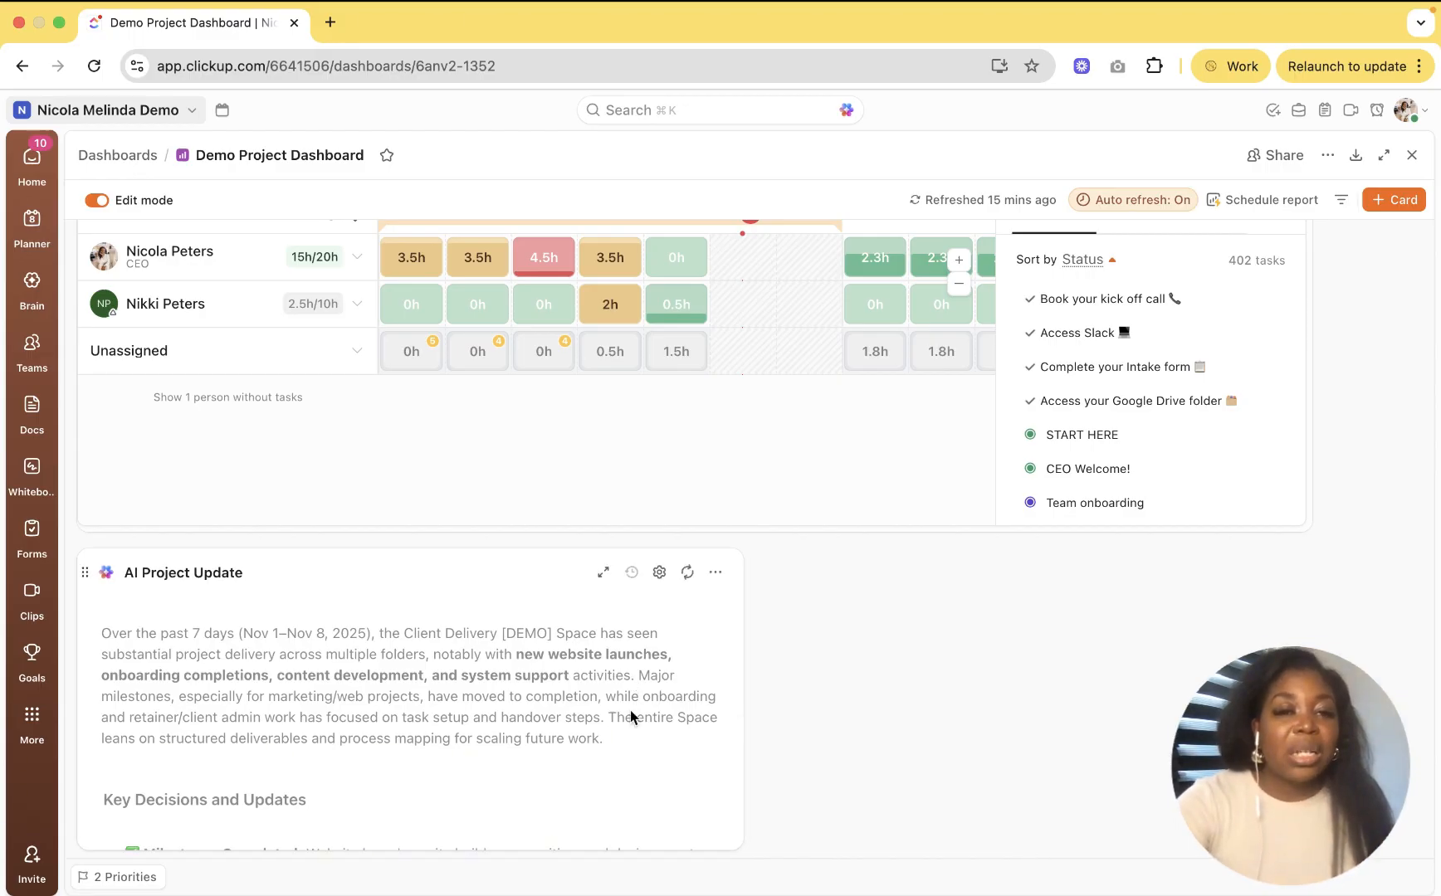
{"action": "scroll", "coordinate": [630, 717], "scroll_direction": "down", "scroll_amount": 3}
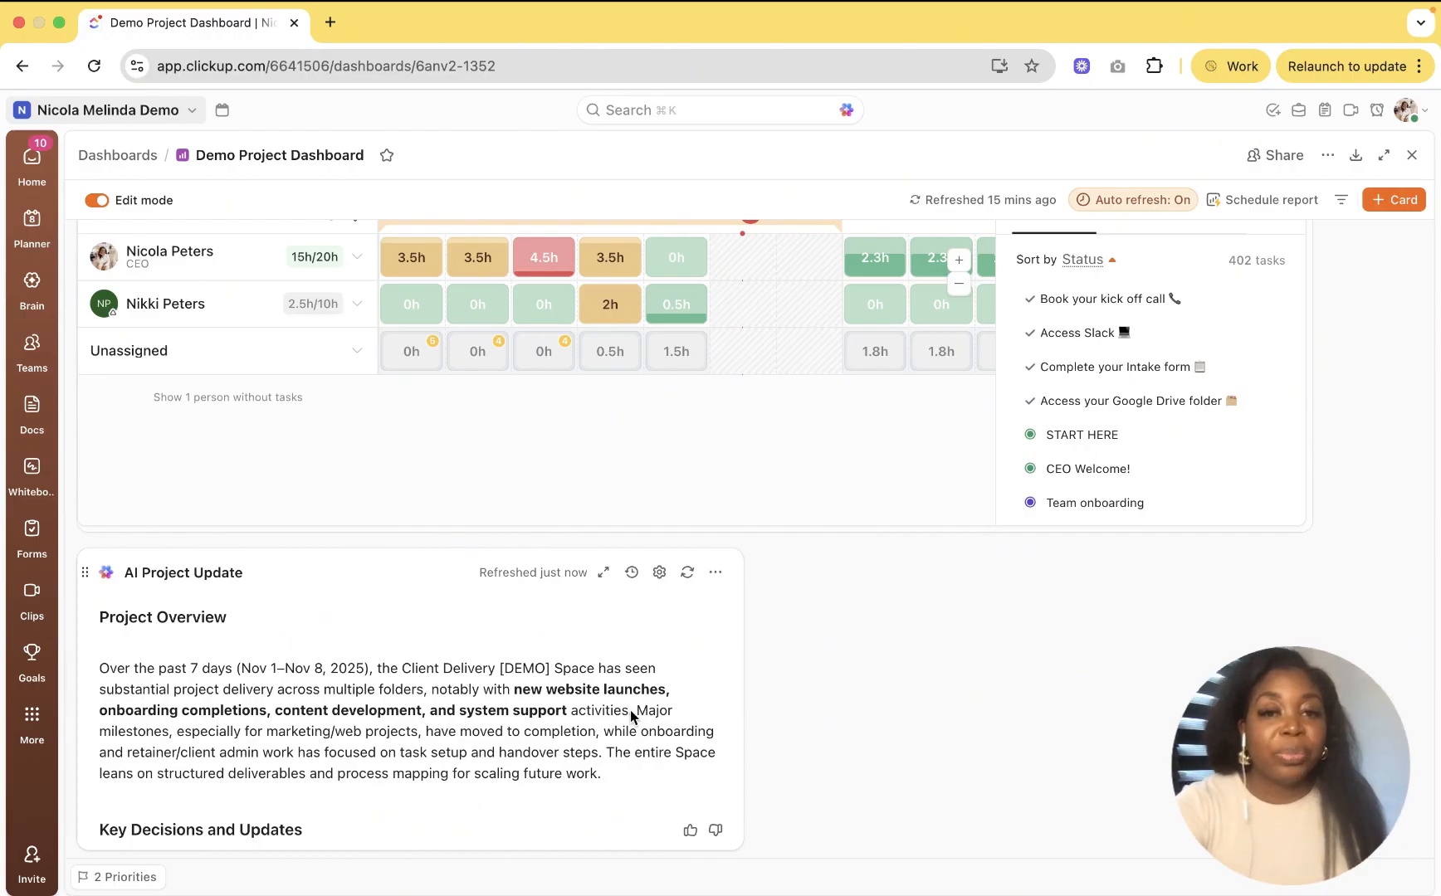
{"action": "scroll", "coordinate": [631, 709], "scroll_direction": "down", "scroll_amount": 5}
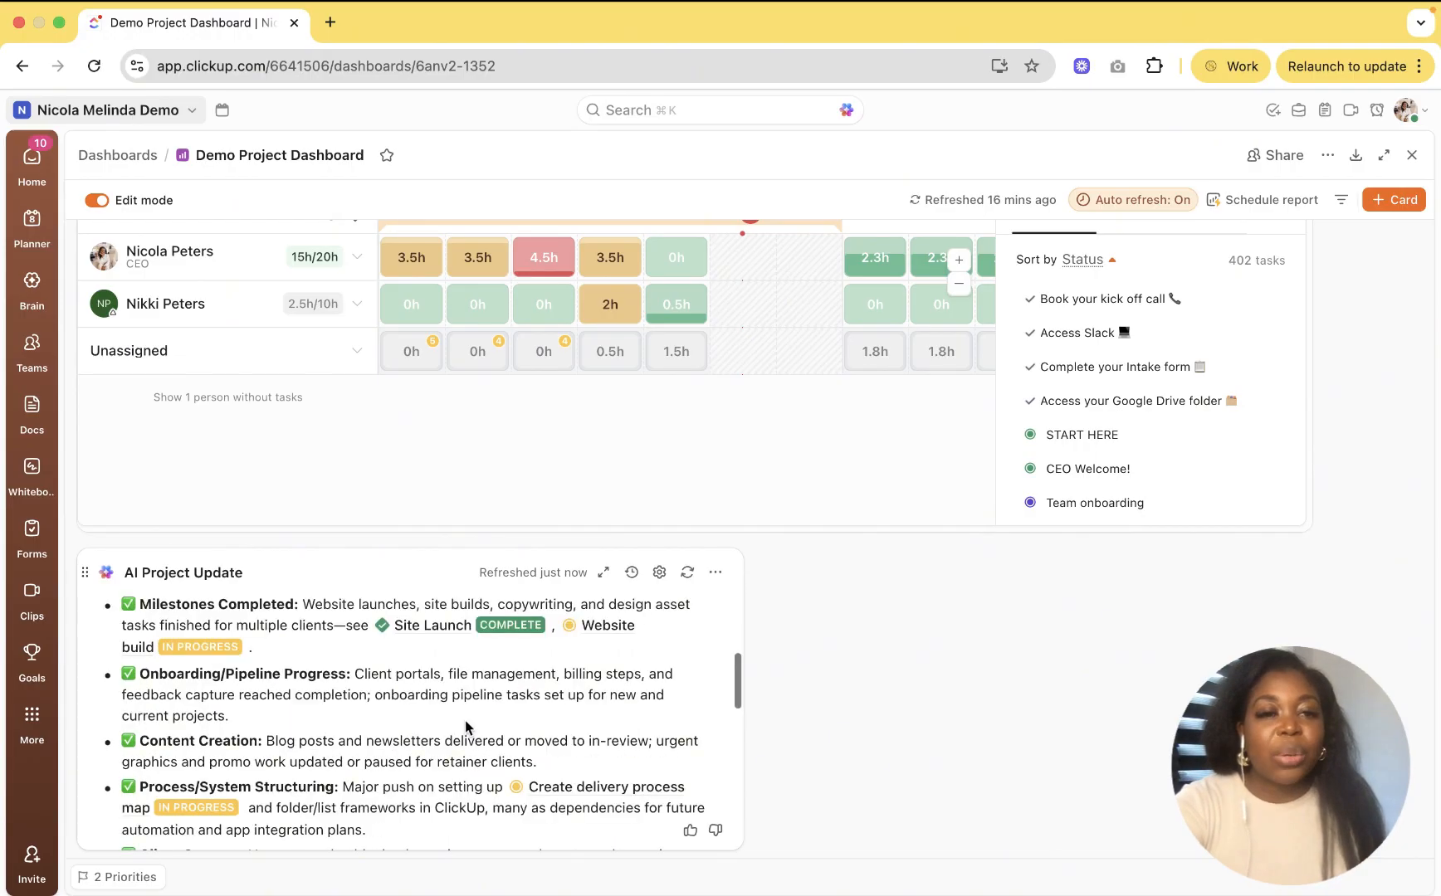
{"action": "scroll", "coordinate": [440, 730], "scroll_direction": "down", "scroll_amount": 2}
{"action": "scroll", "coordinate": [411, 737], "scroll_direction": "up", "scroll_amount": 3}
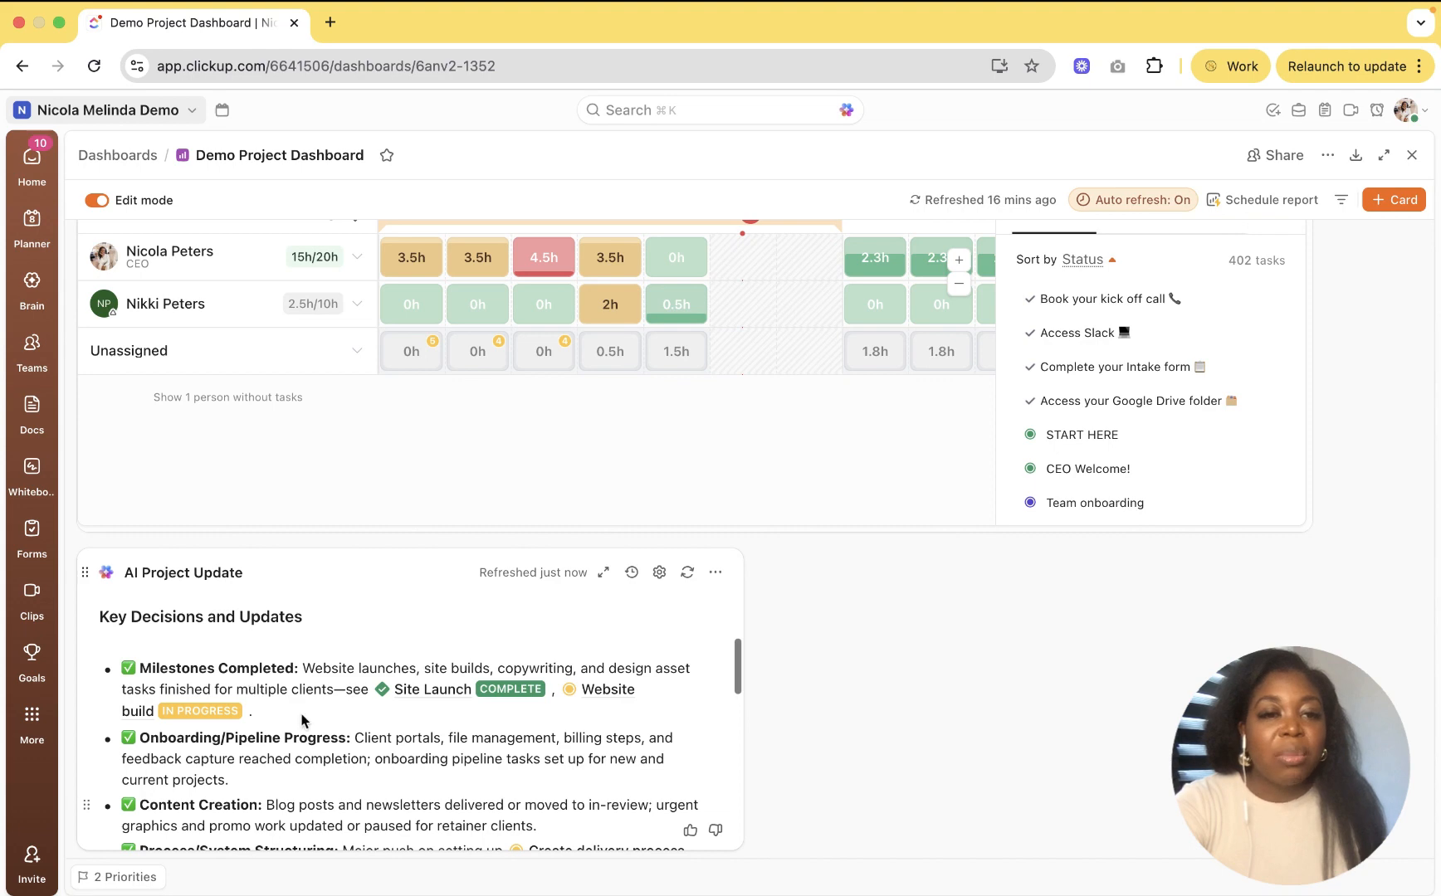
{"action": "scroll", "coordinate": [304, 720], "scroll_direction": "down", "scroll_amount": 1}
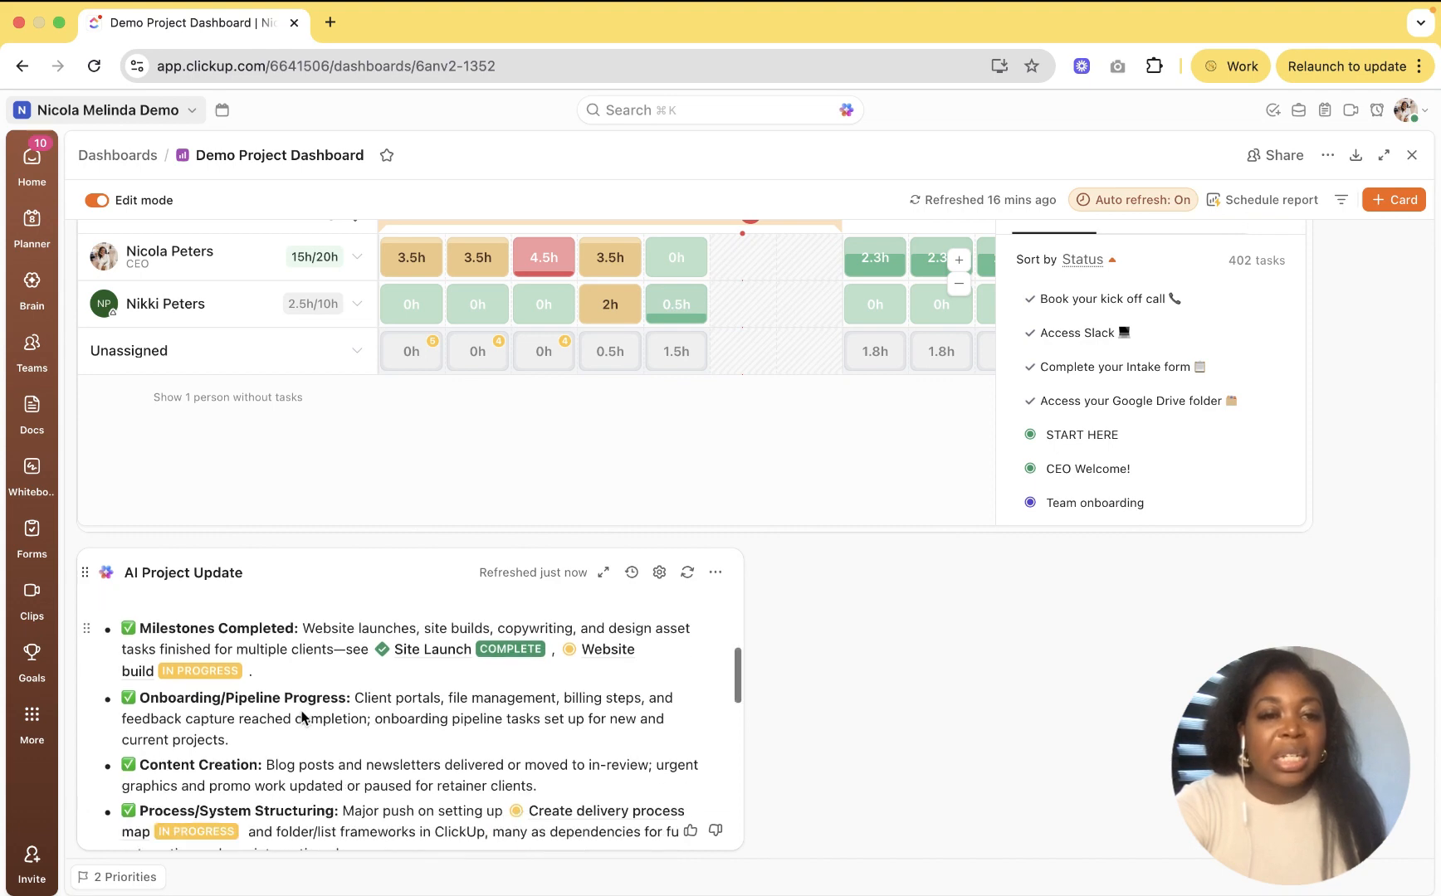
{"action": "scroll", "coordinate": [304, 719], "scroll_direction": "down", "scroll_amount": 2}
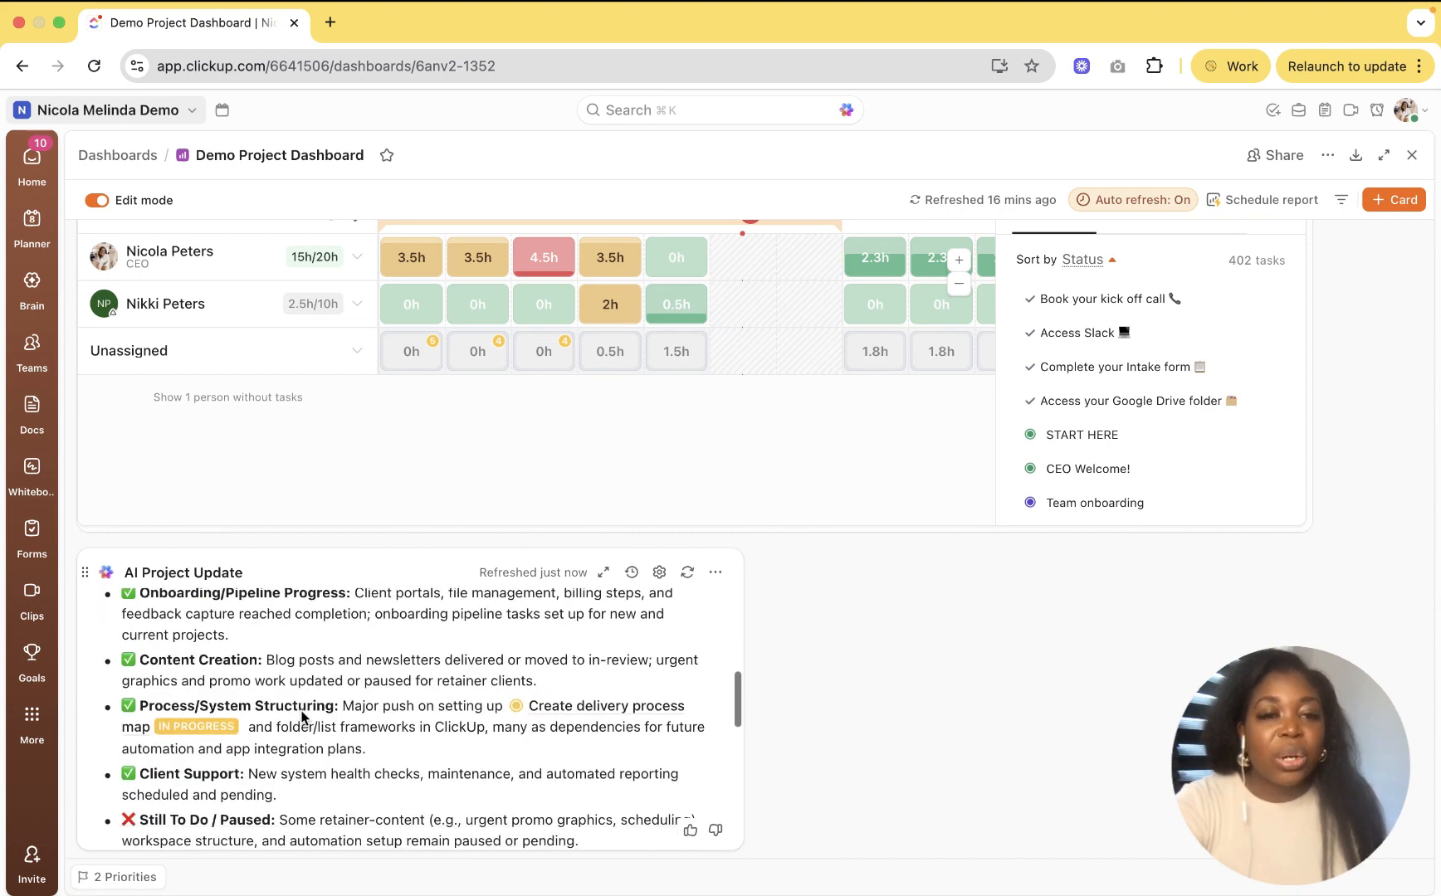
{"action": "scroll", "coordinate": [302, 719], "scroll_direction": "down", "scroll_amount": 2}
{"action": "scroll", "coordinate": [302, 718], "scroll_direction": "down", "scroll_amount": 2}
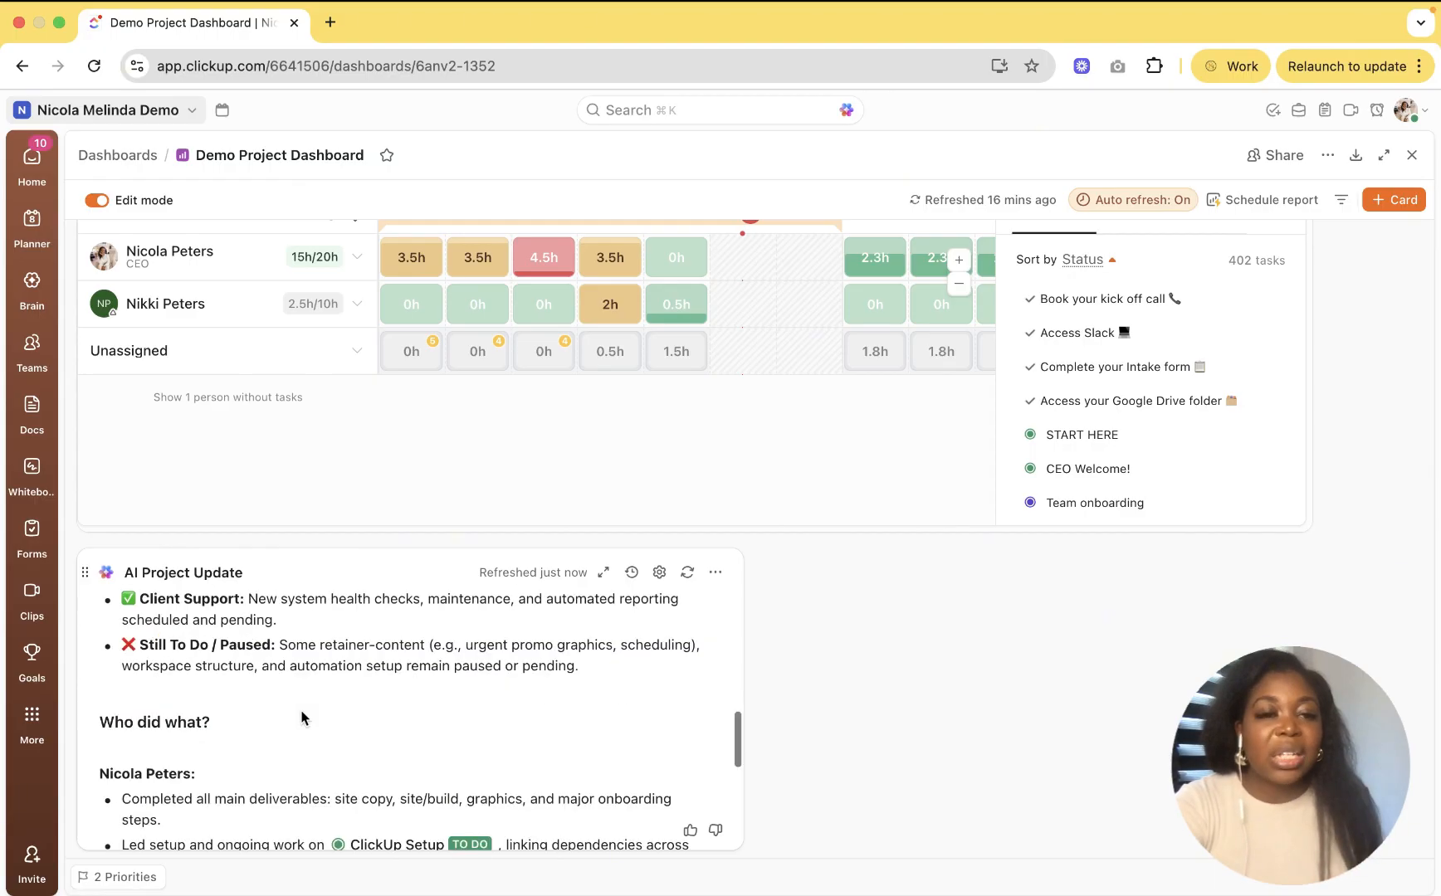
{"action": "scroll", "coordinate": [302, 719], "scroll_direction": "down", "scroll_amount": 2}
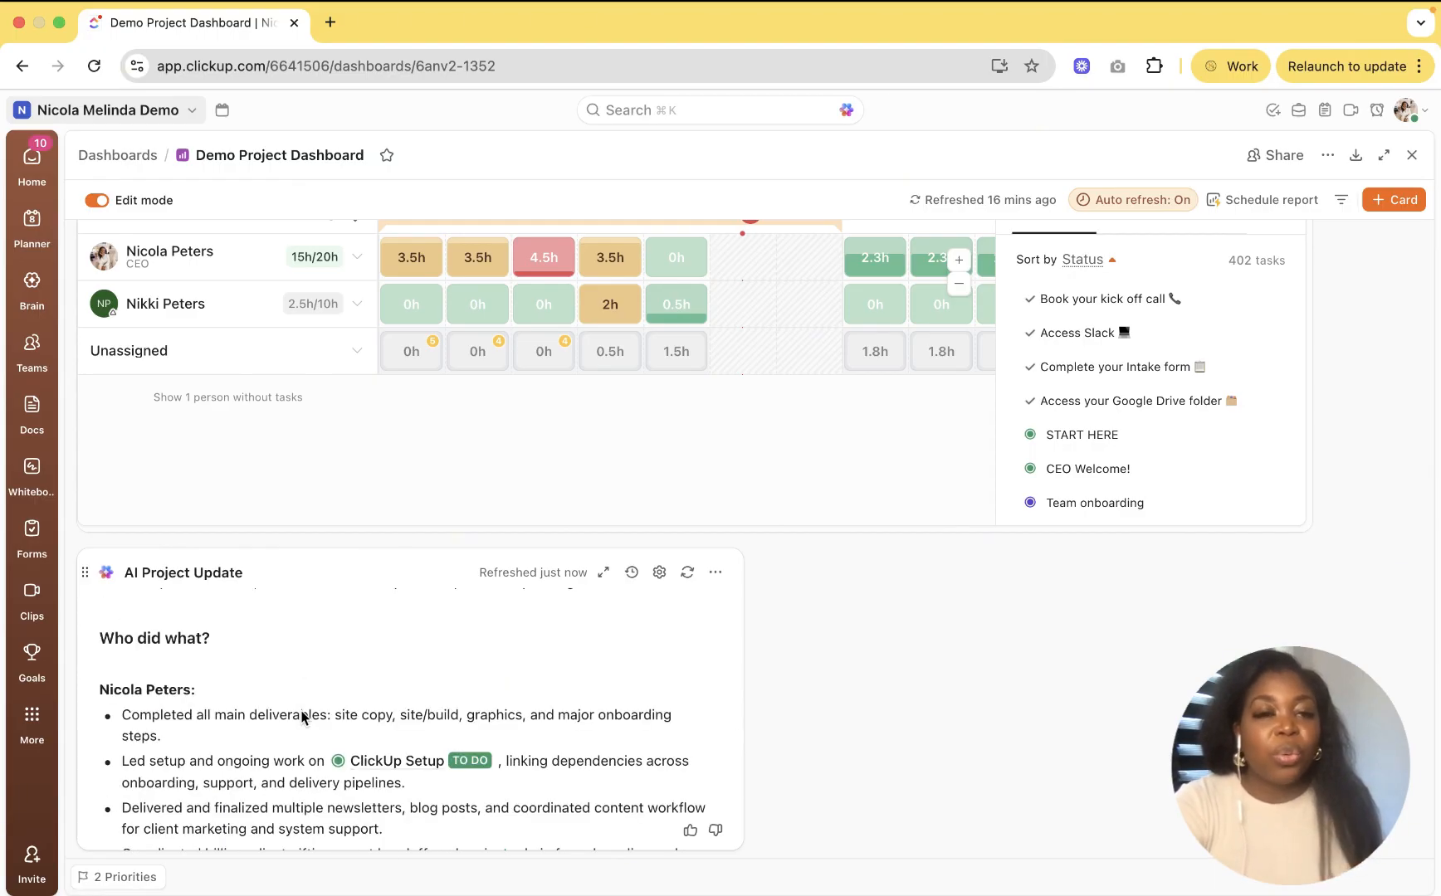
{"action": "scroll", "coordinate": [302, 719], "scroll_direction": "down", "scroll_amount": 3}
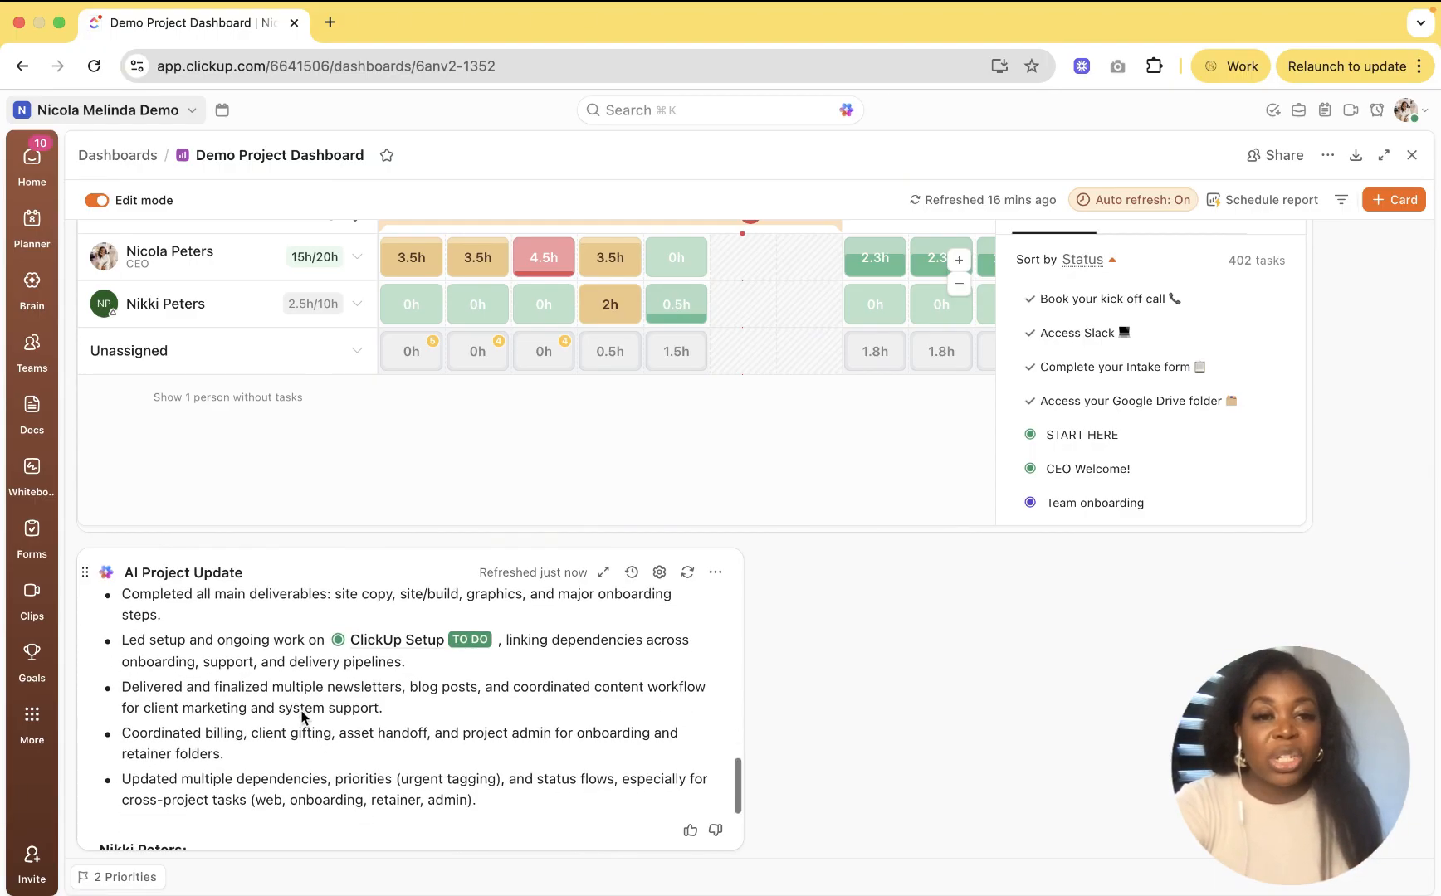
{"action": "scroll", "coordinate": [302, 719], "scroll_direction": "down", "scroll_amount": 5}
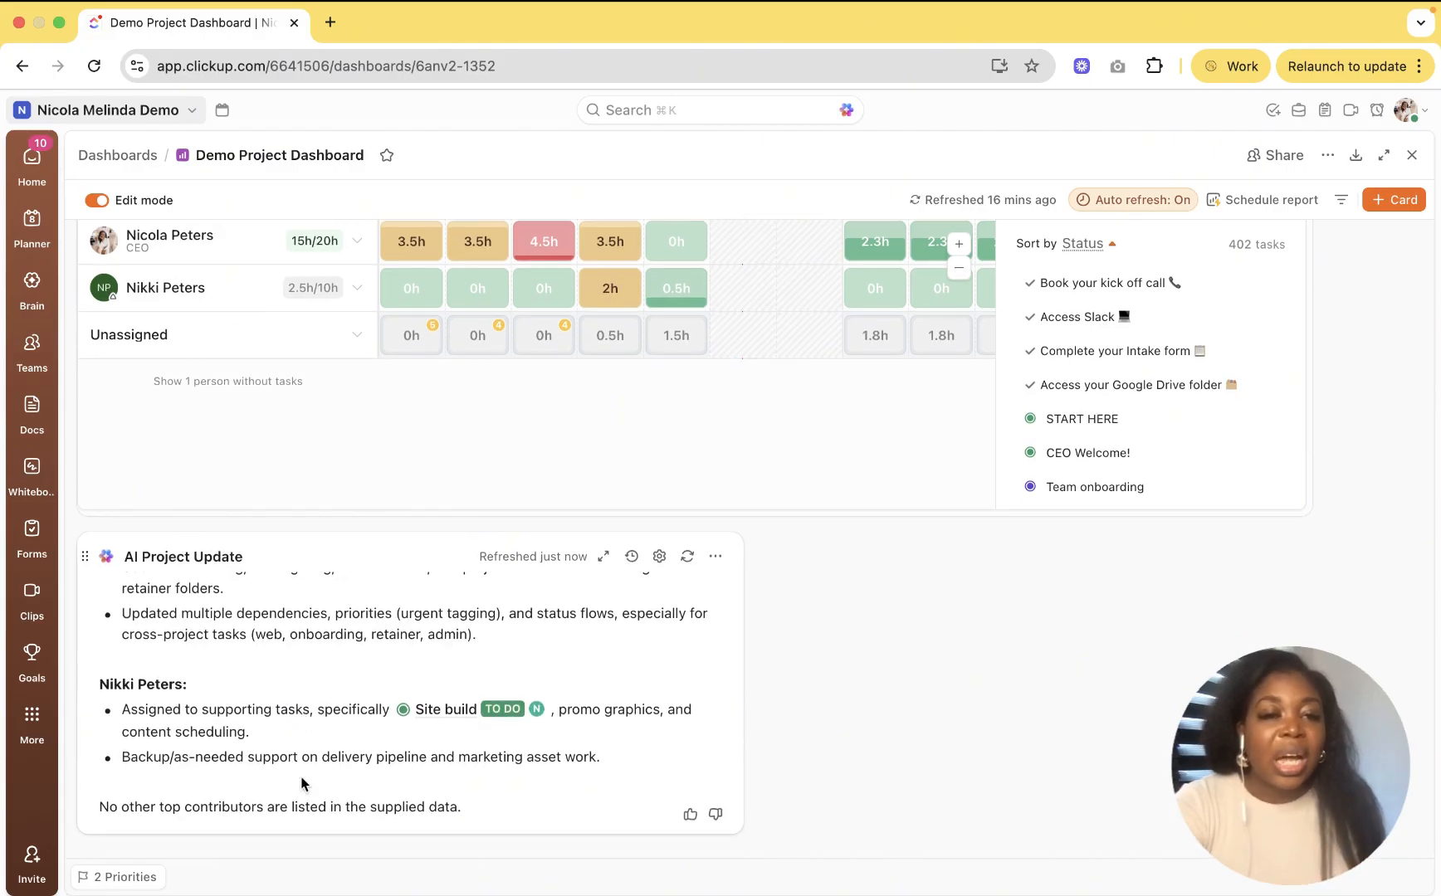
{"action": "scroll", "coordinate": [301, 781], "scroll_direction": "up", "scroll_amount": 10}
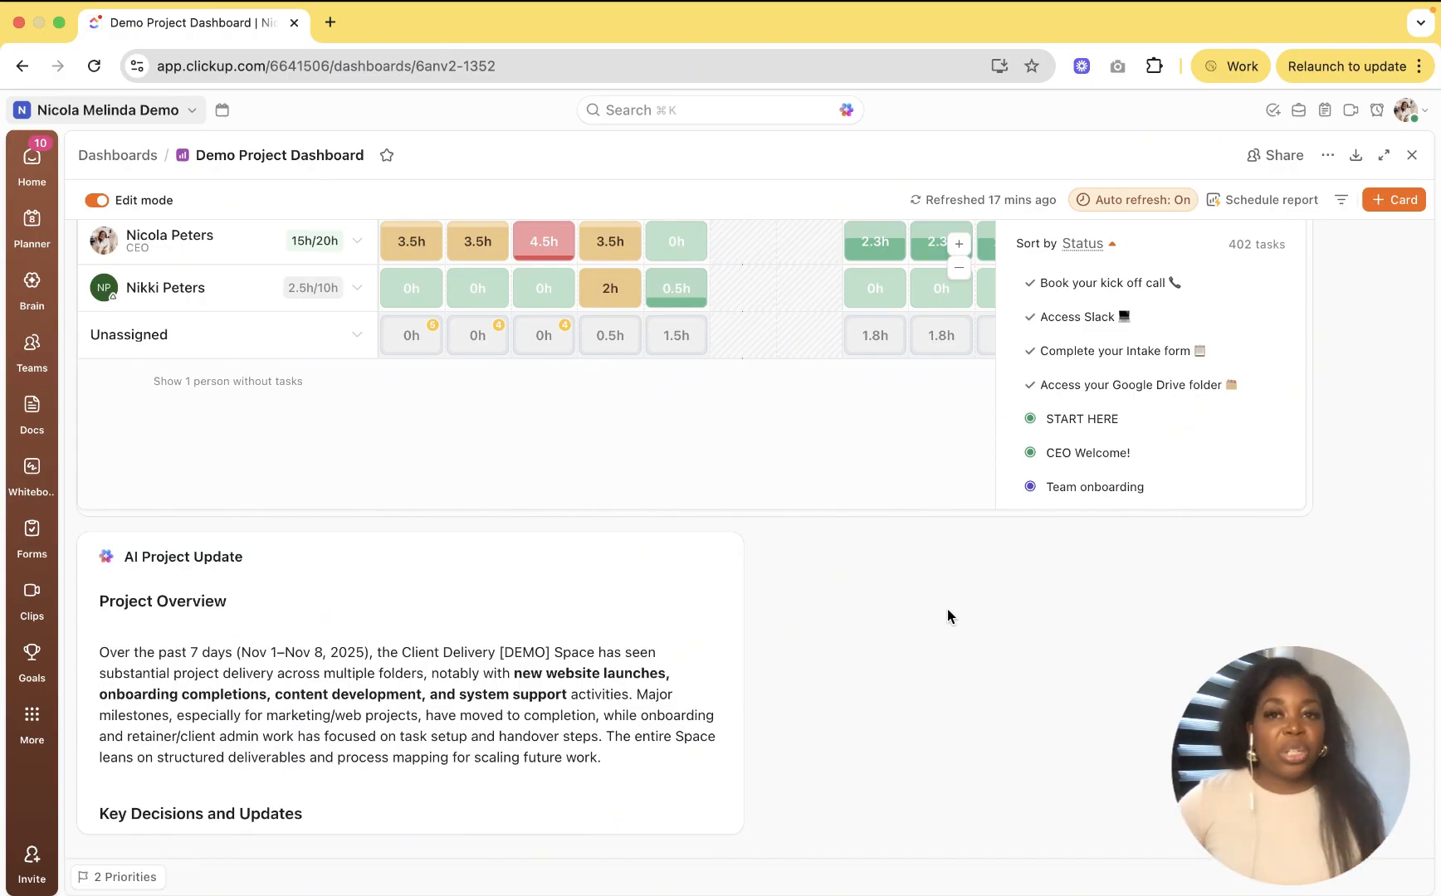
Step: Share the dashboard with a workspace teammate on Full edit access
{"action": "scroll", "coordinate": [948, 610], "scroll_direction": "up", "scroll_amount": 10}
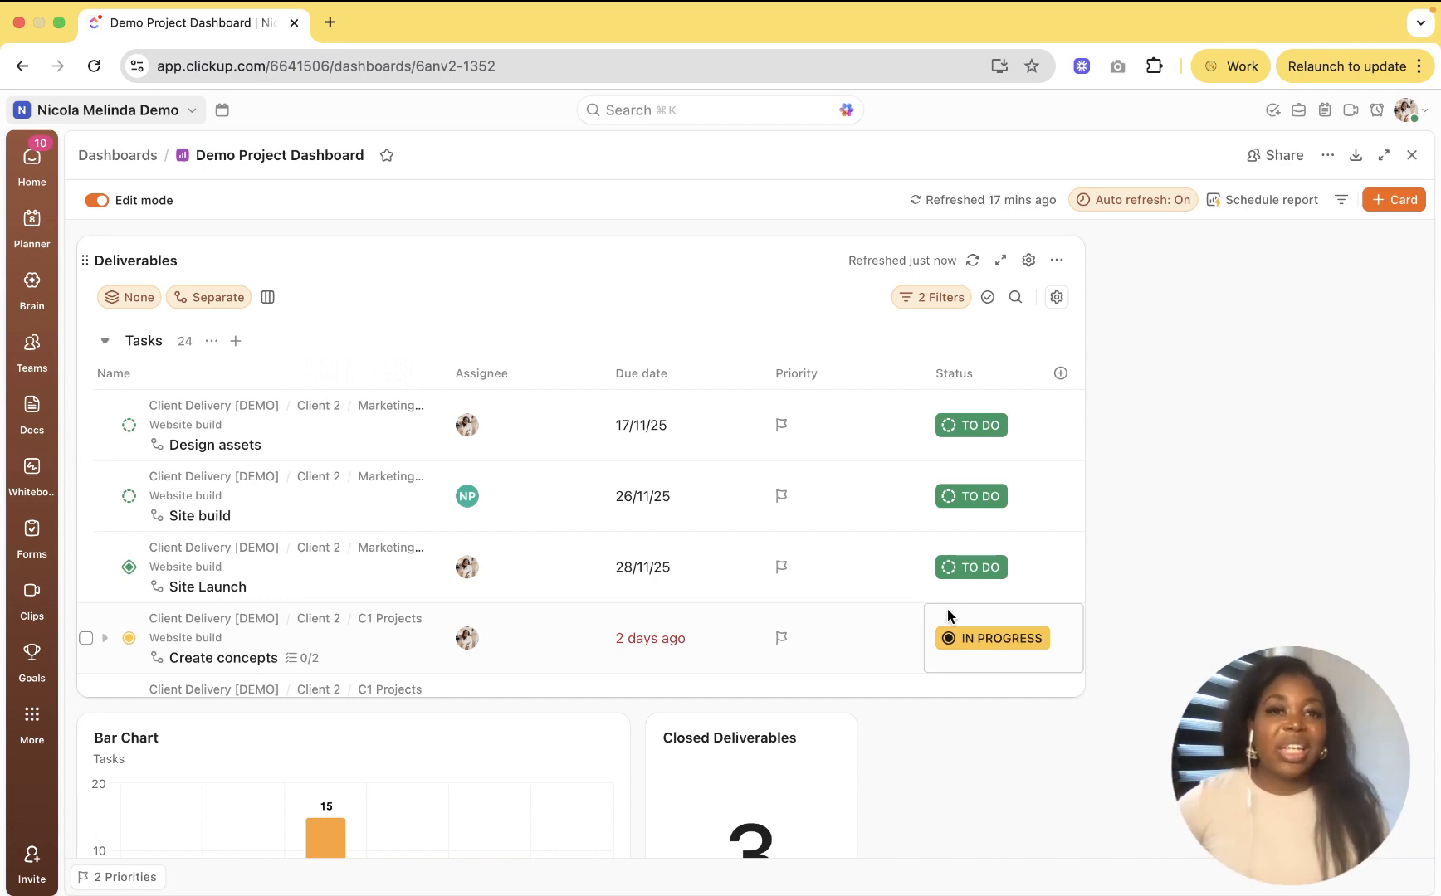
{"action": "left_click", "coordinate": [1279, 157]}
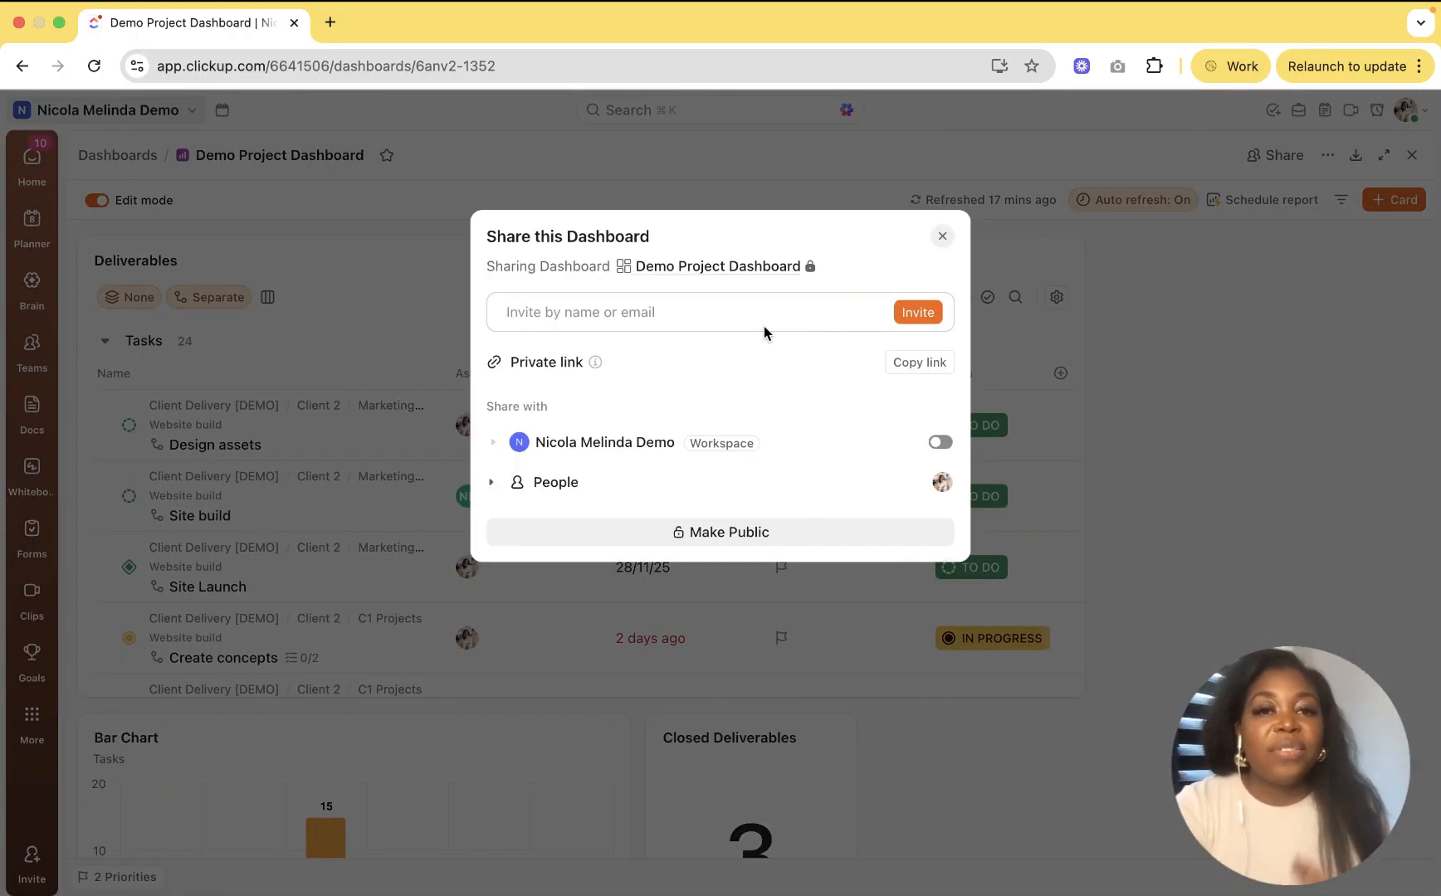
{"action": "left_click", "coordinate": [492, 483]}
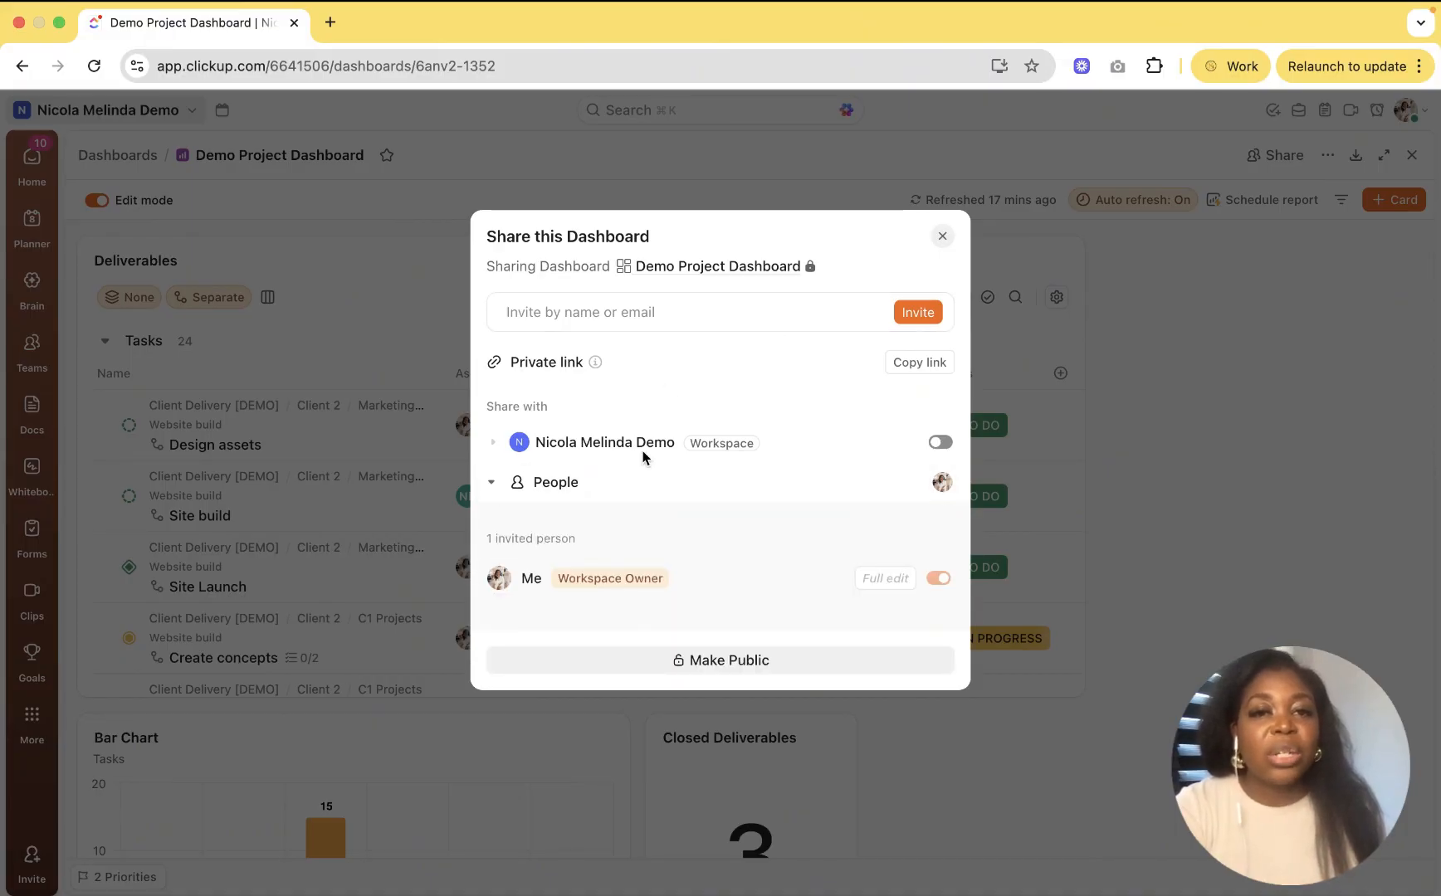
{"action": "left_click", "coordinate": [671, 322]}
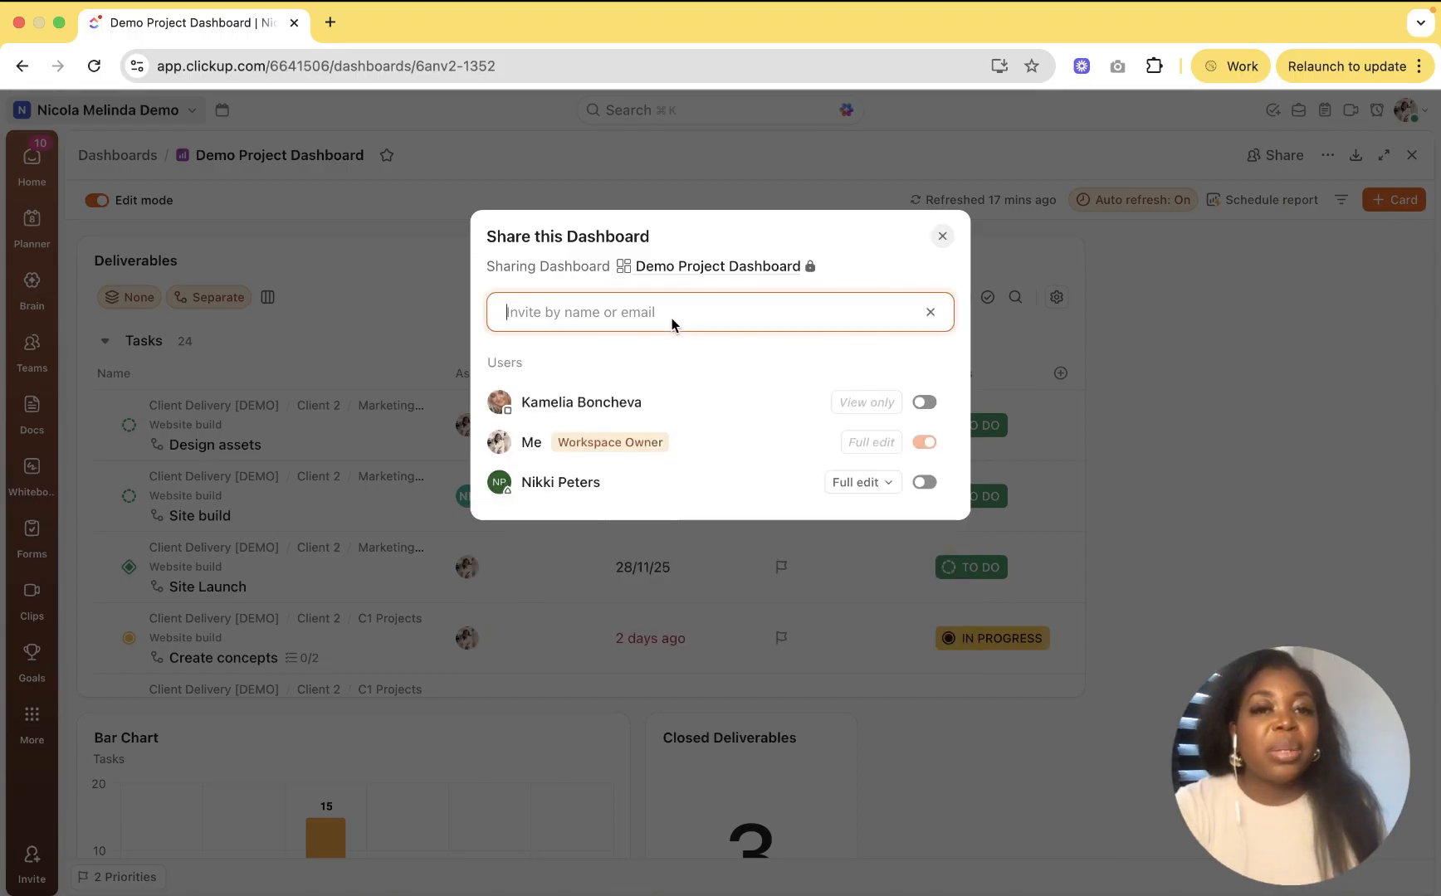
{"action": "left_click", "coordinate": [930, 483]}
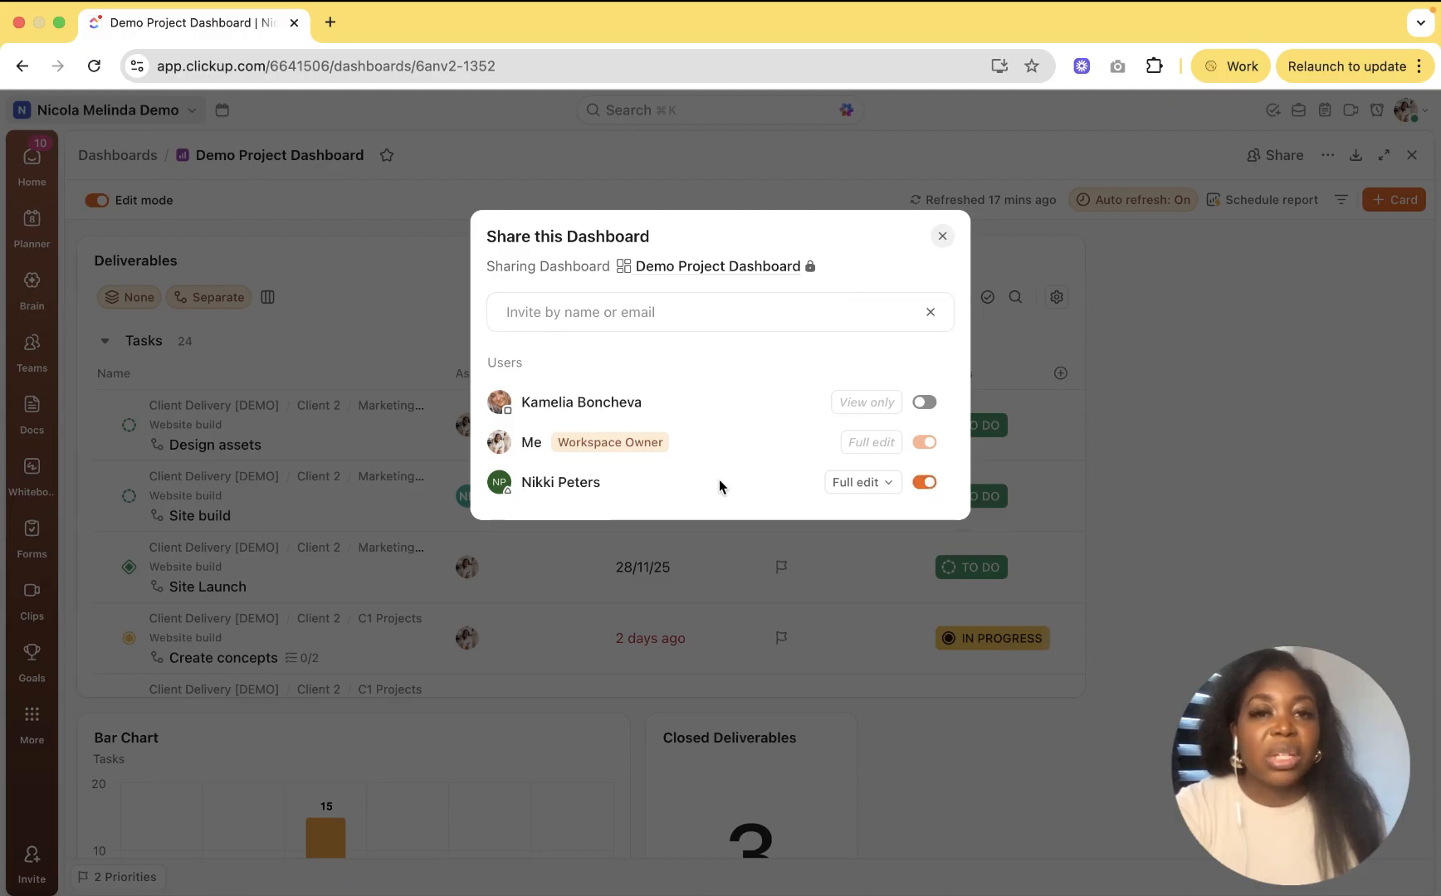
Step: Copy the dashboard's private link and close the sharing dialog
{"action": "left_click", "coordinate": [930, 312]}
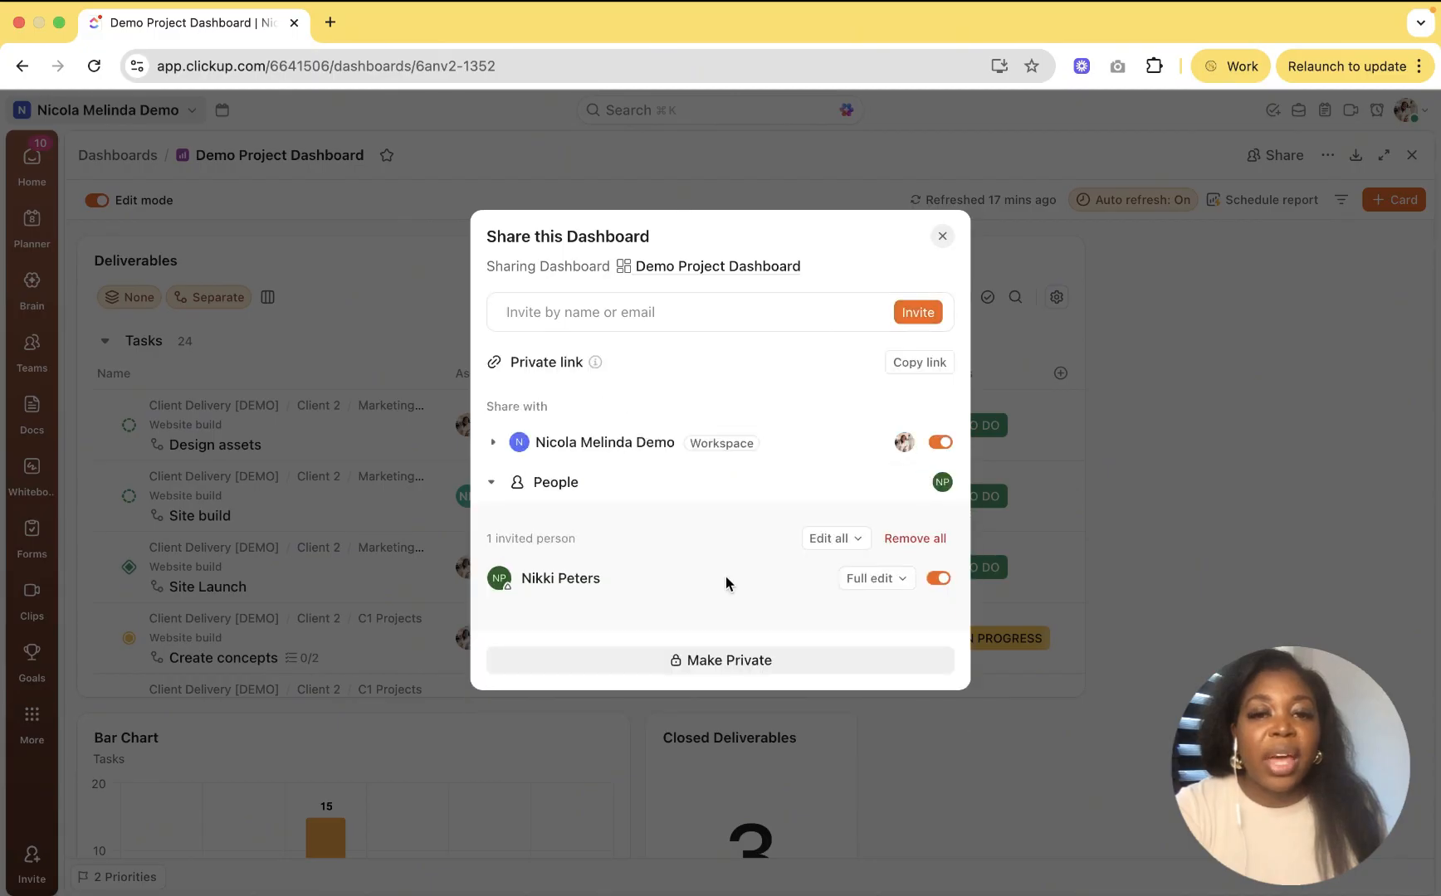
{"action": "left_click", "coordinate": [916, 366]}
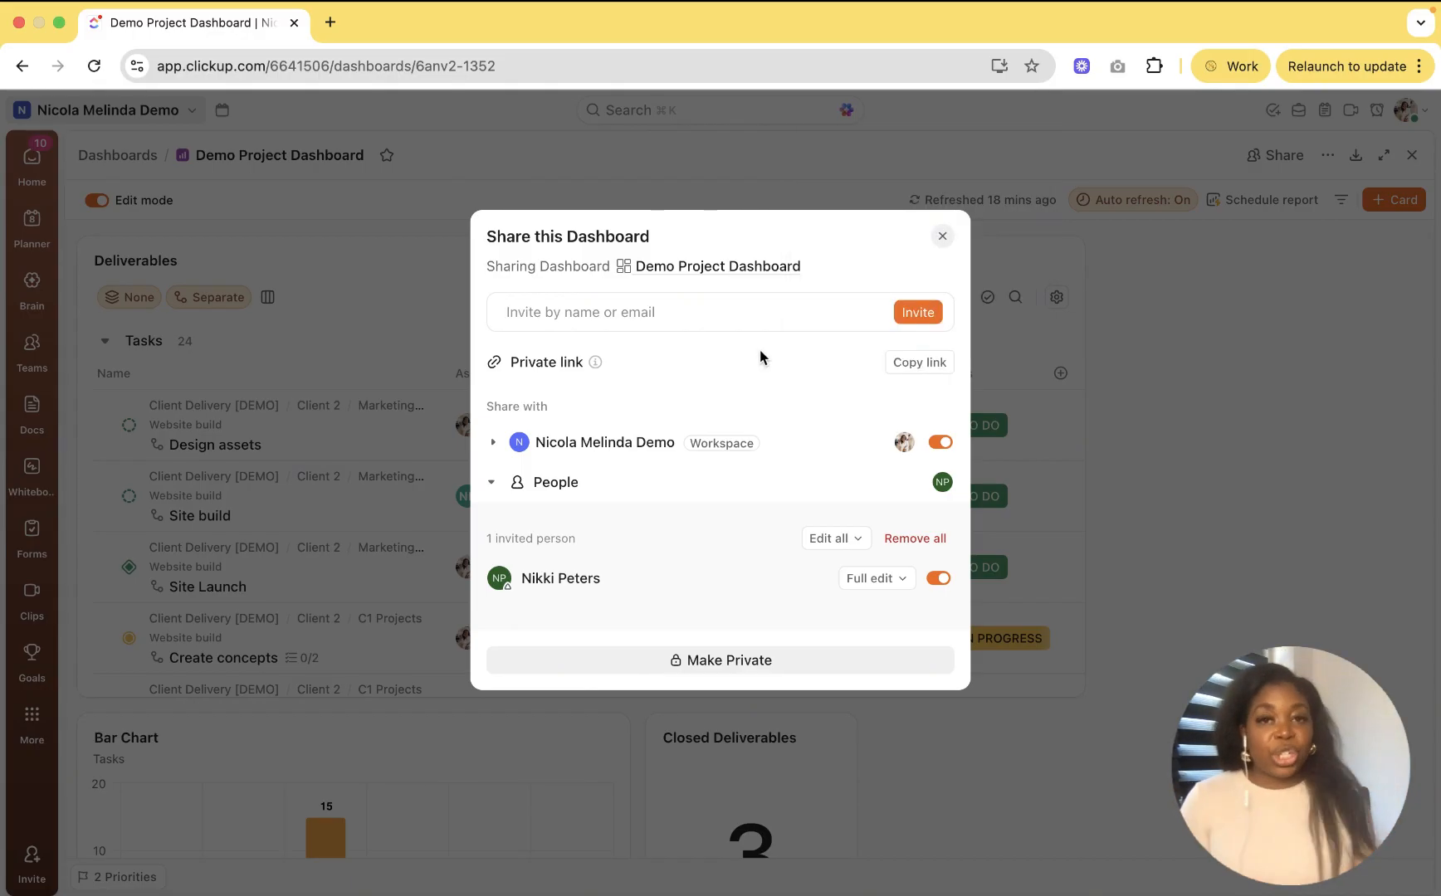
{"action": "left_click", "coordinate": [941, 237]}
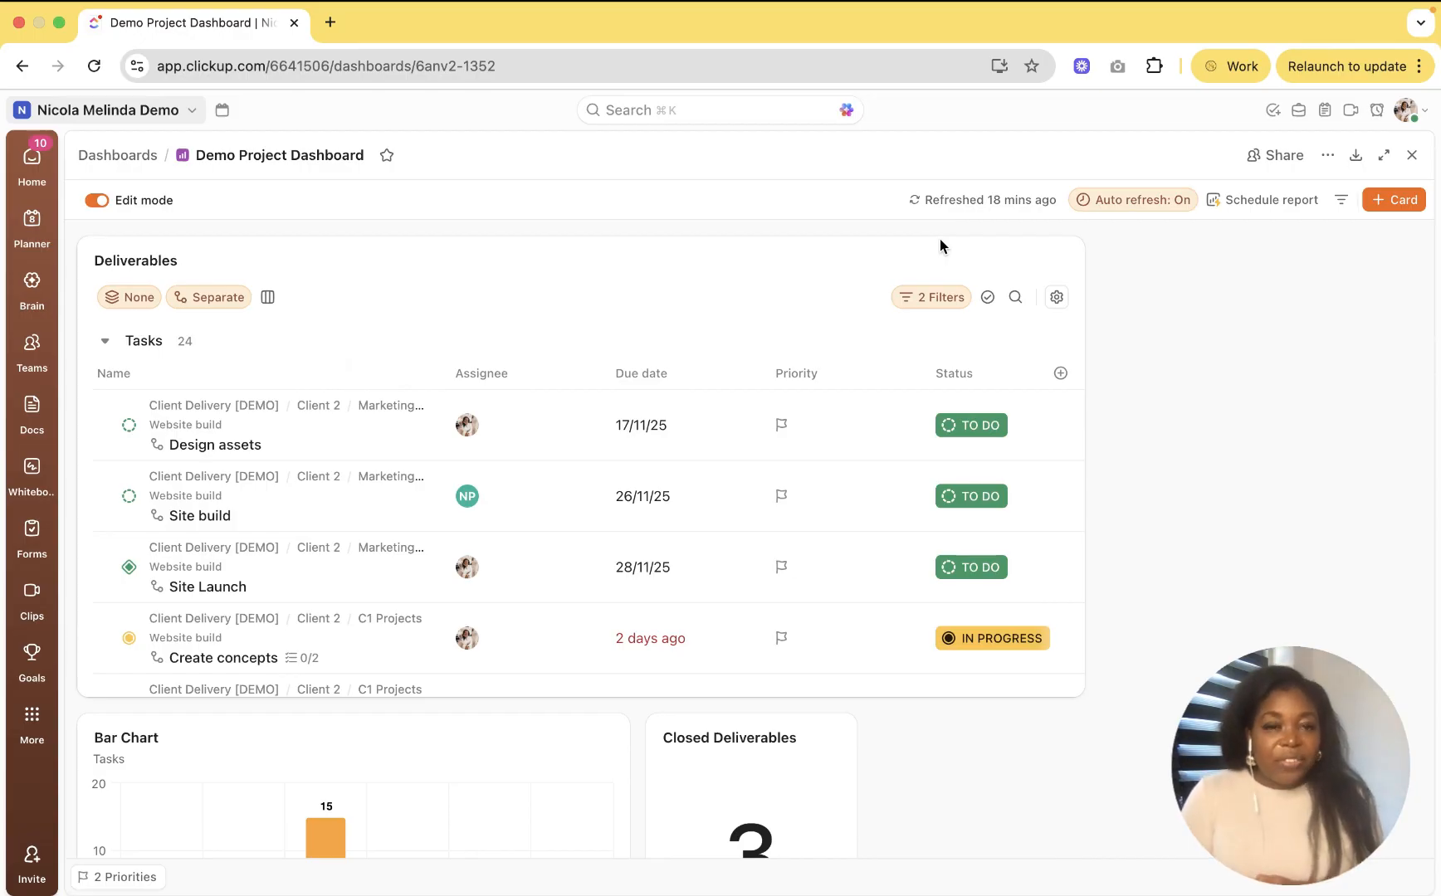
Step: Add a new dashboard report schedule named 'Weekly Project Report'
{"action": "left_click", "coordinate": [1254, 203]}
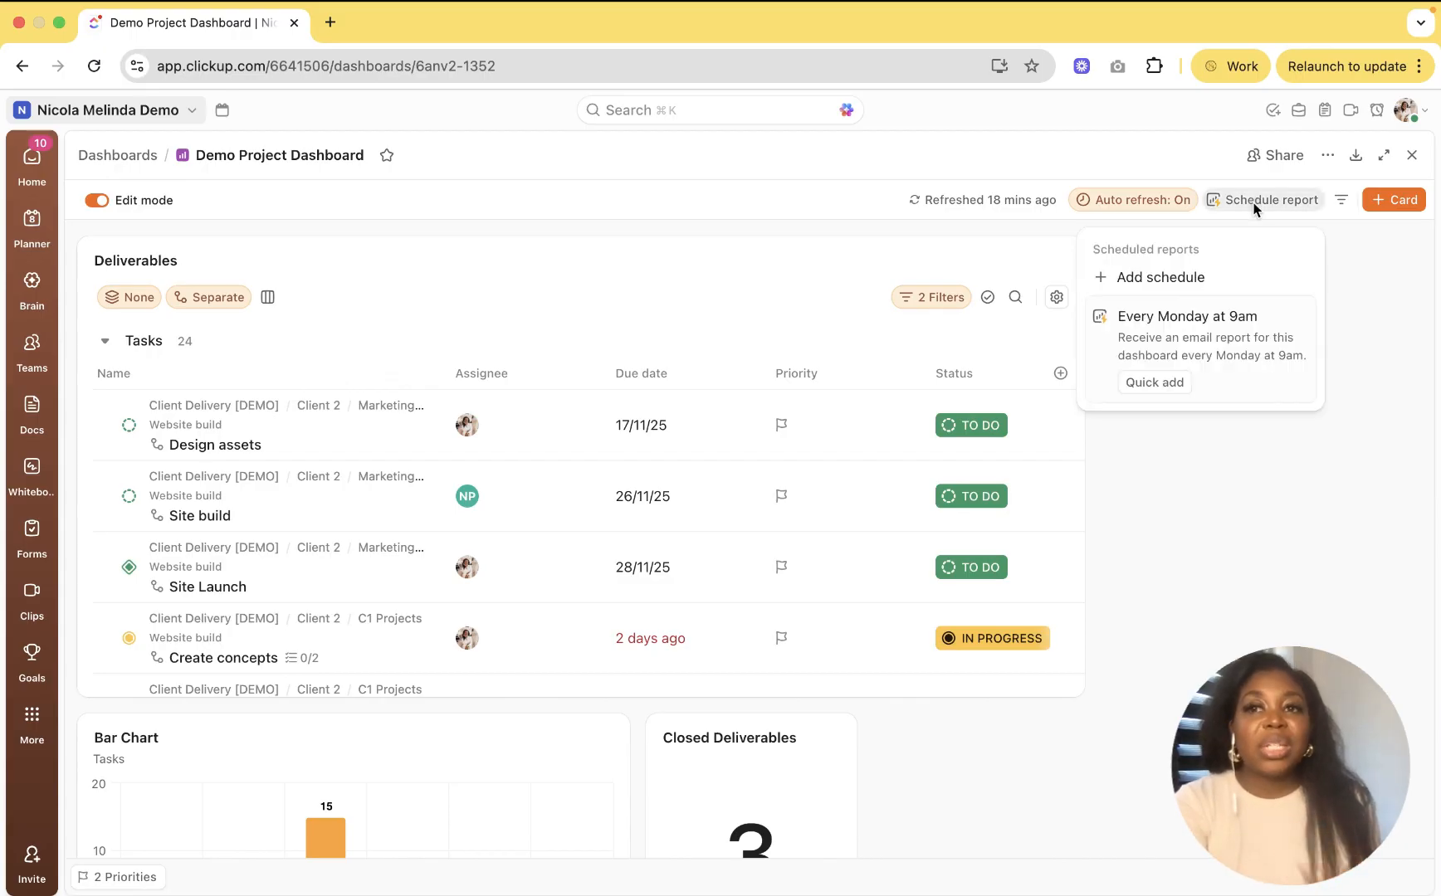
{"action": "left_click", "coordinate": [1190, 284]}
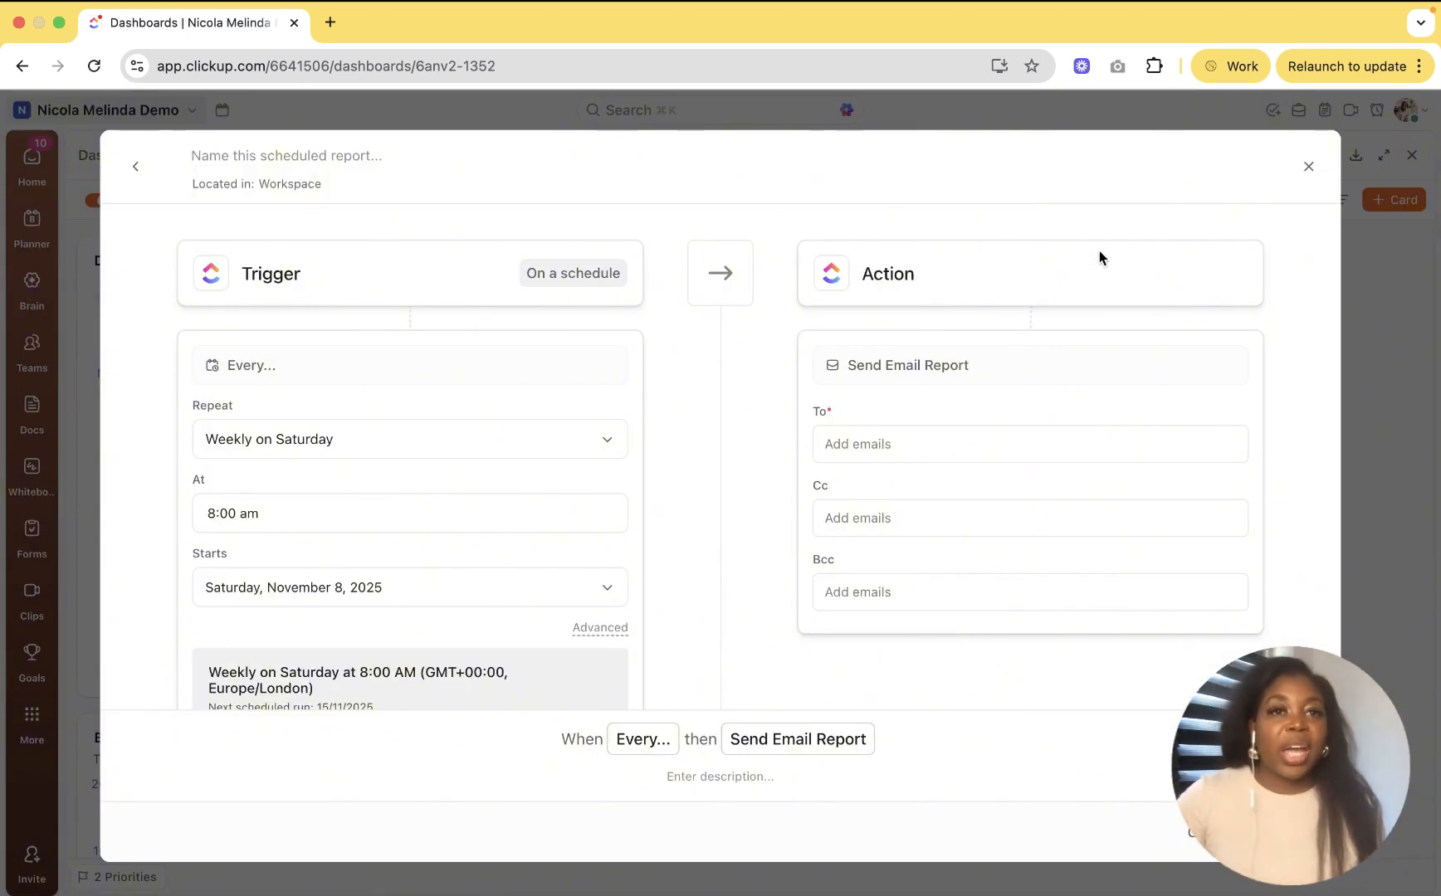
{"action": "left_click", "coordinate": [315, 157]}
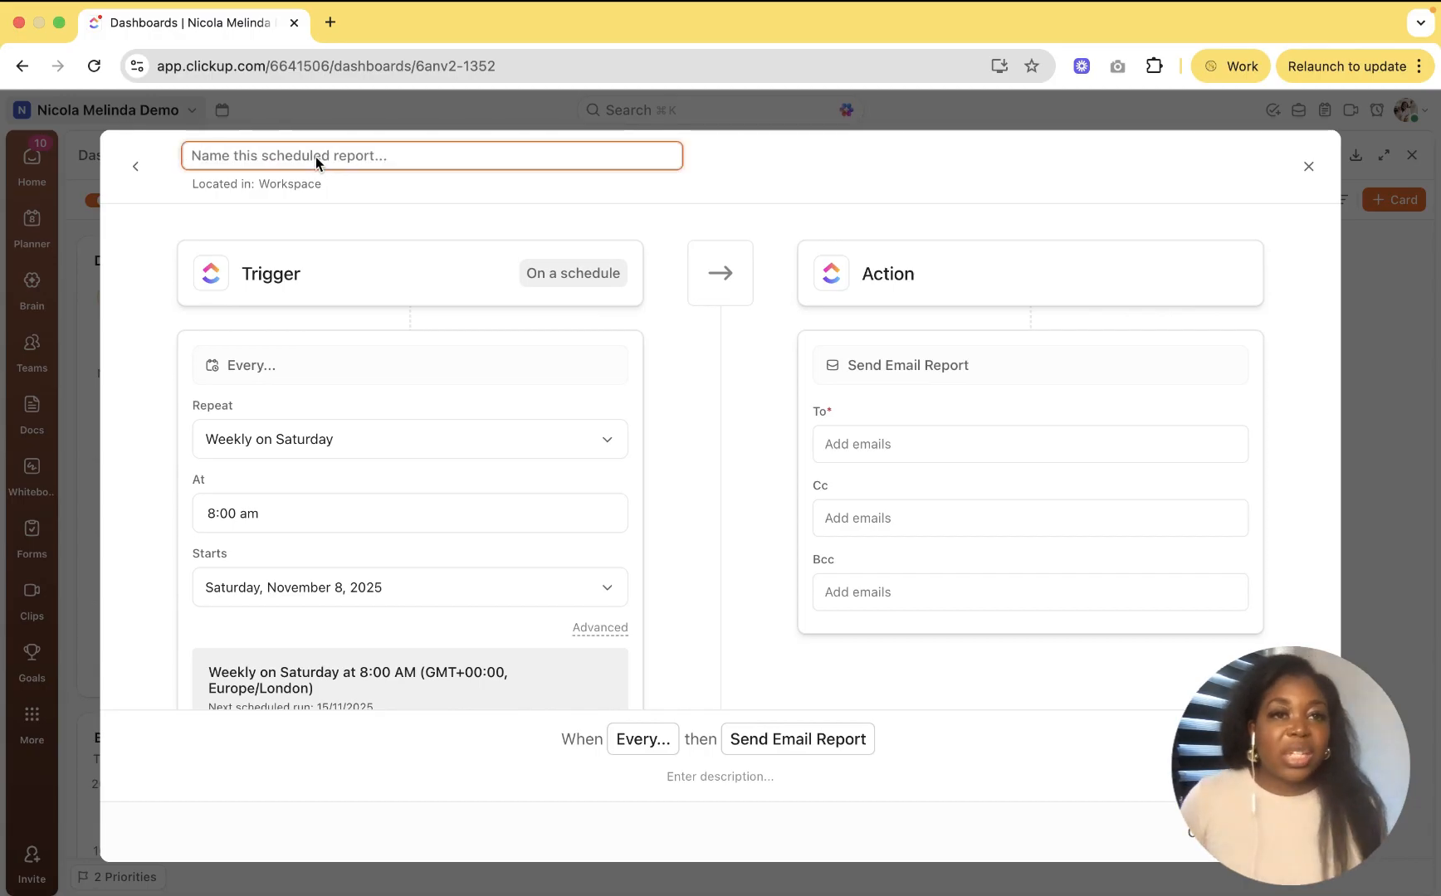
{"action": "type", "text": "Wee"}
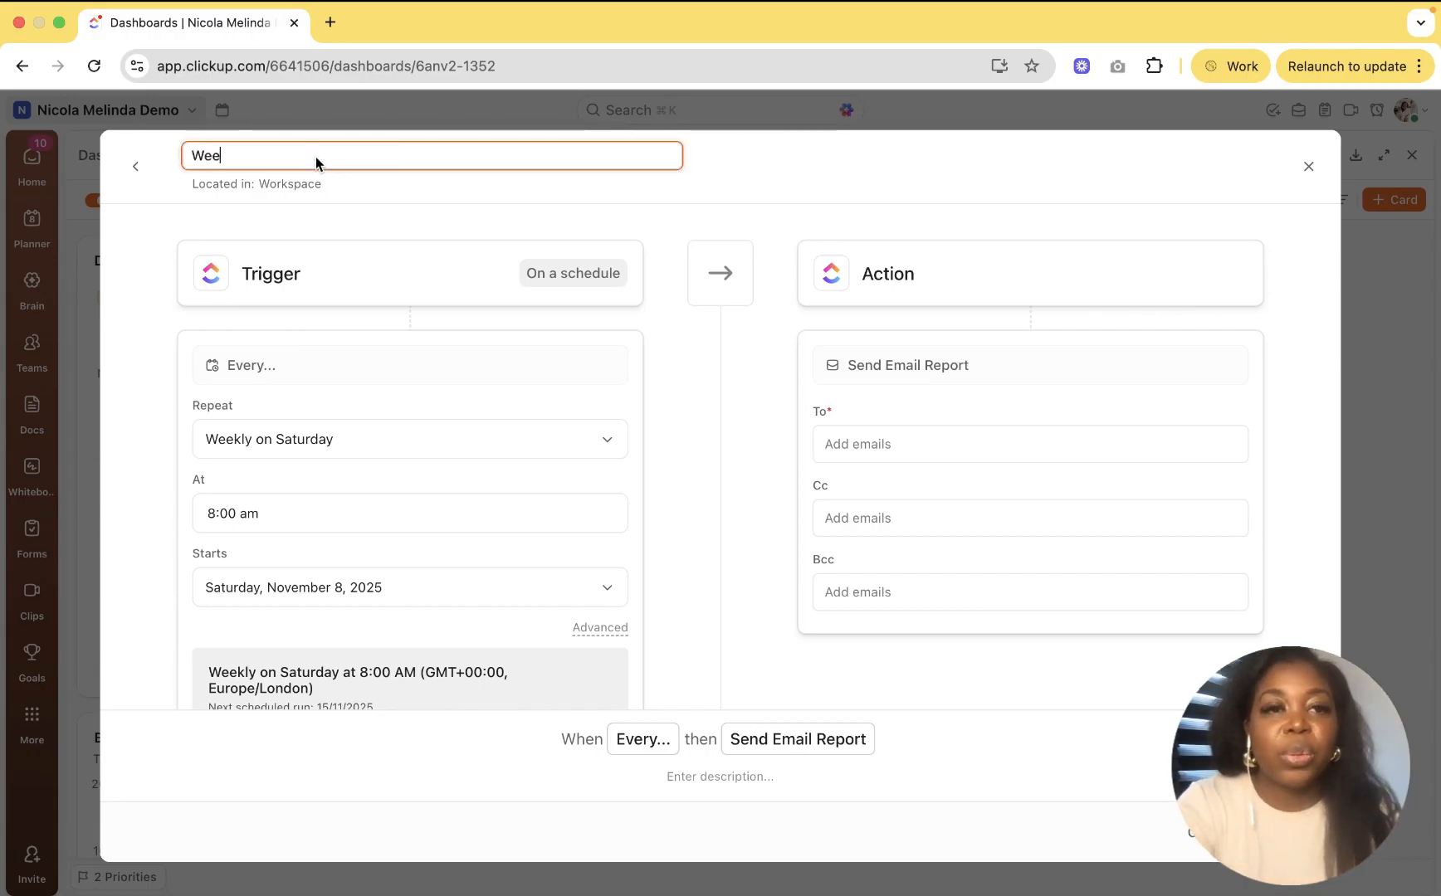
{"action": "type", "text": "kly Project Report"}
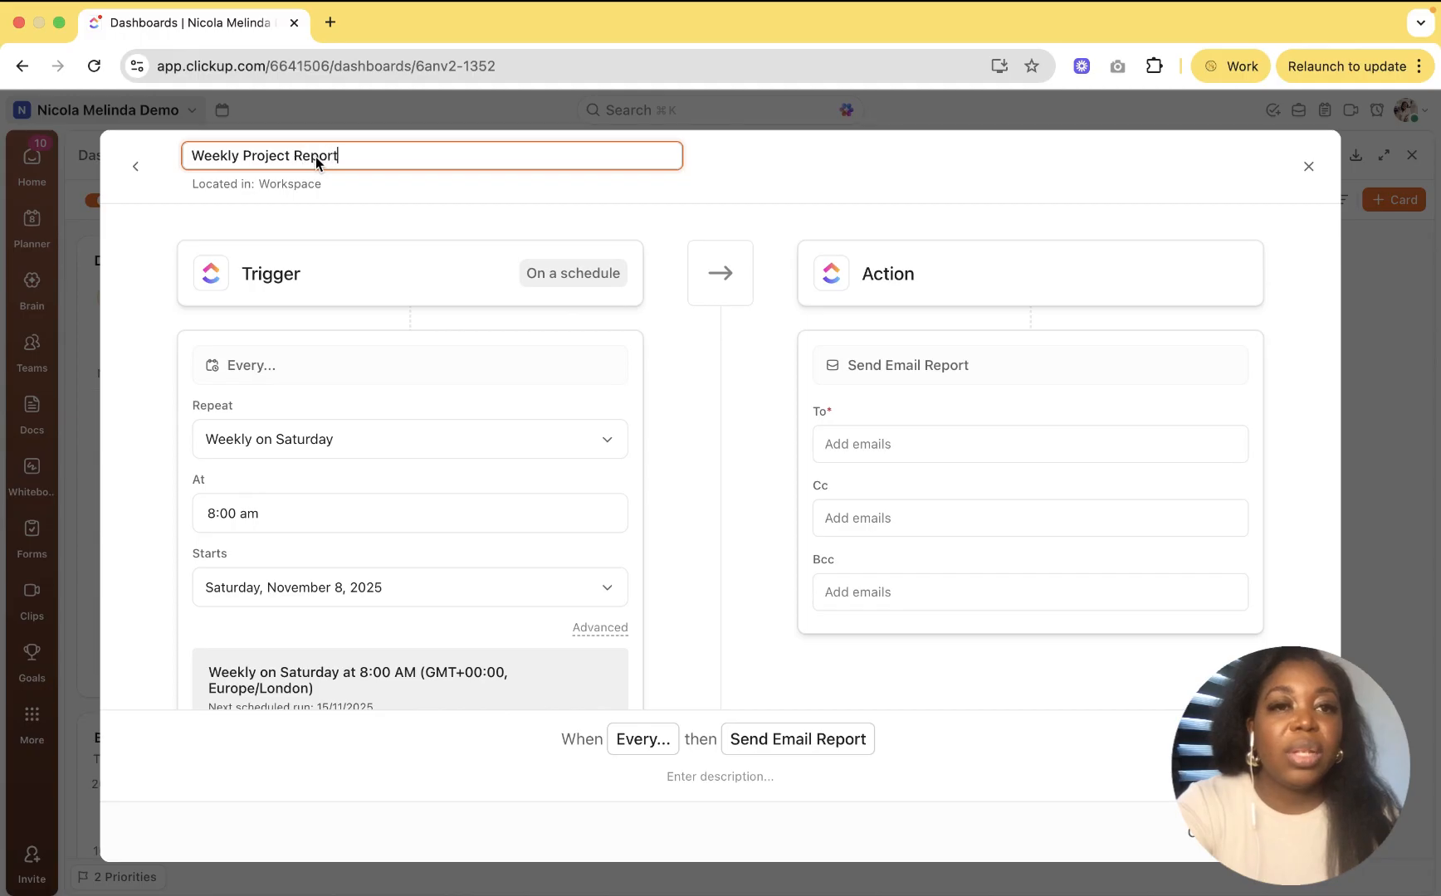
{"action": "left_click", "coordinate": [342, 447]}
Step: Make the schedule repeat on a custom weekly pattern of Mon and Fri only
{"action": "left_click", "coordinate": [342, 447]}
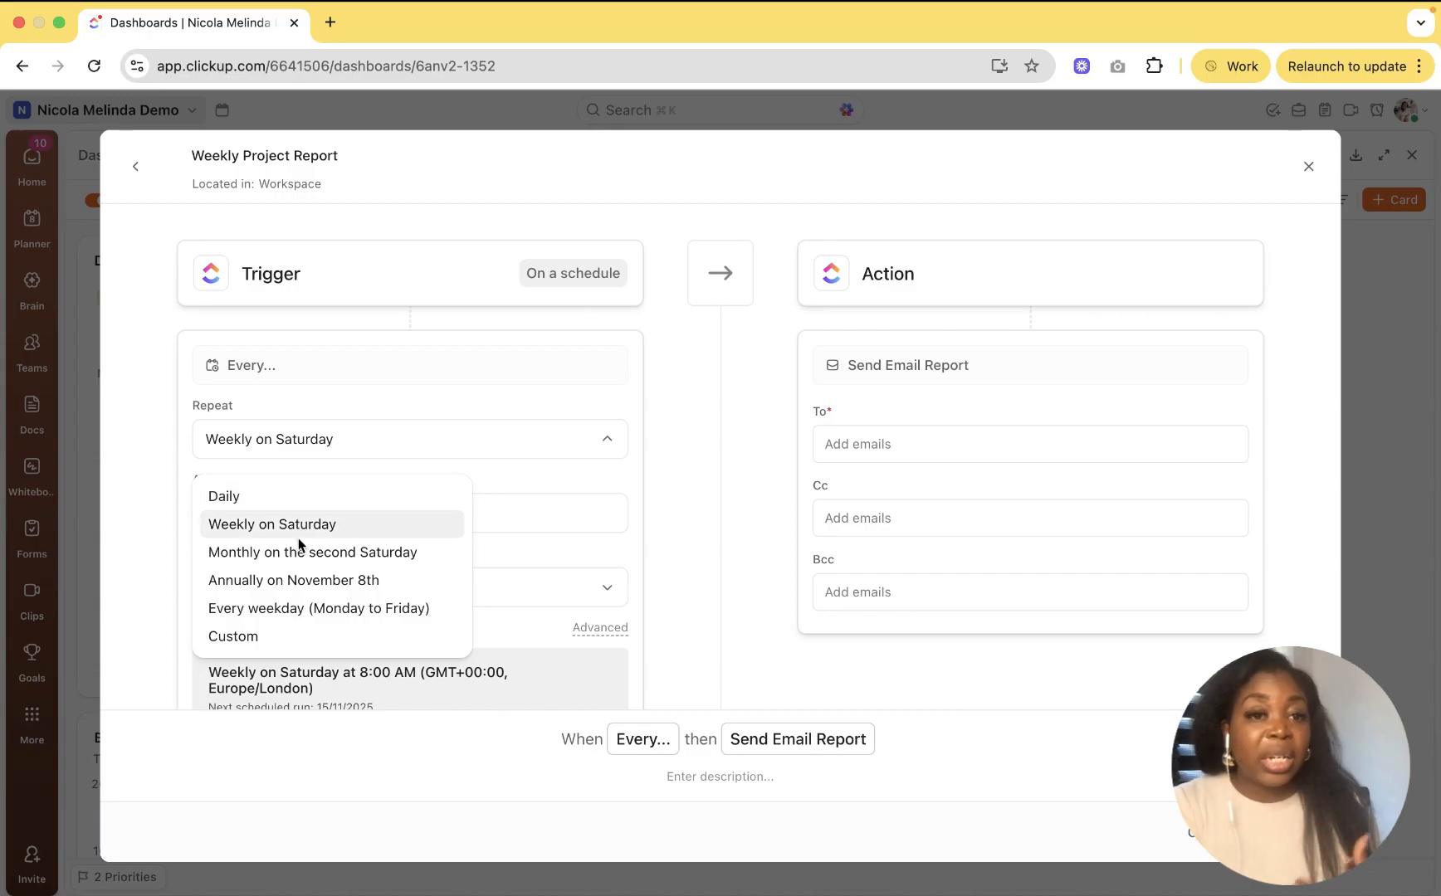
{"action": "left_click", "coordinate": [230, 637]}
{"action": "scroll", "coordinate": [388, 560], "scroll_direction": "down", "scroll_amount": 2}
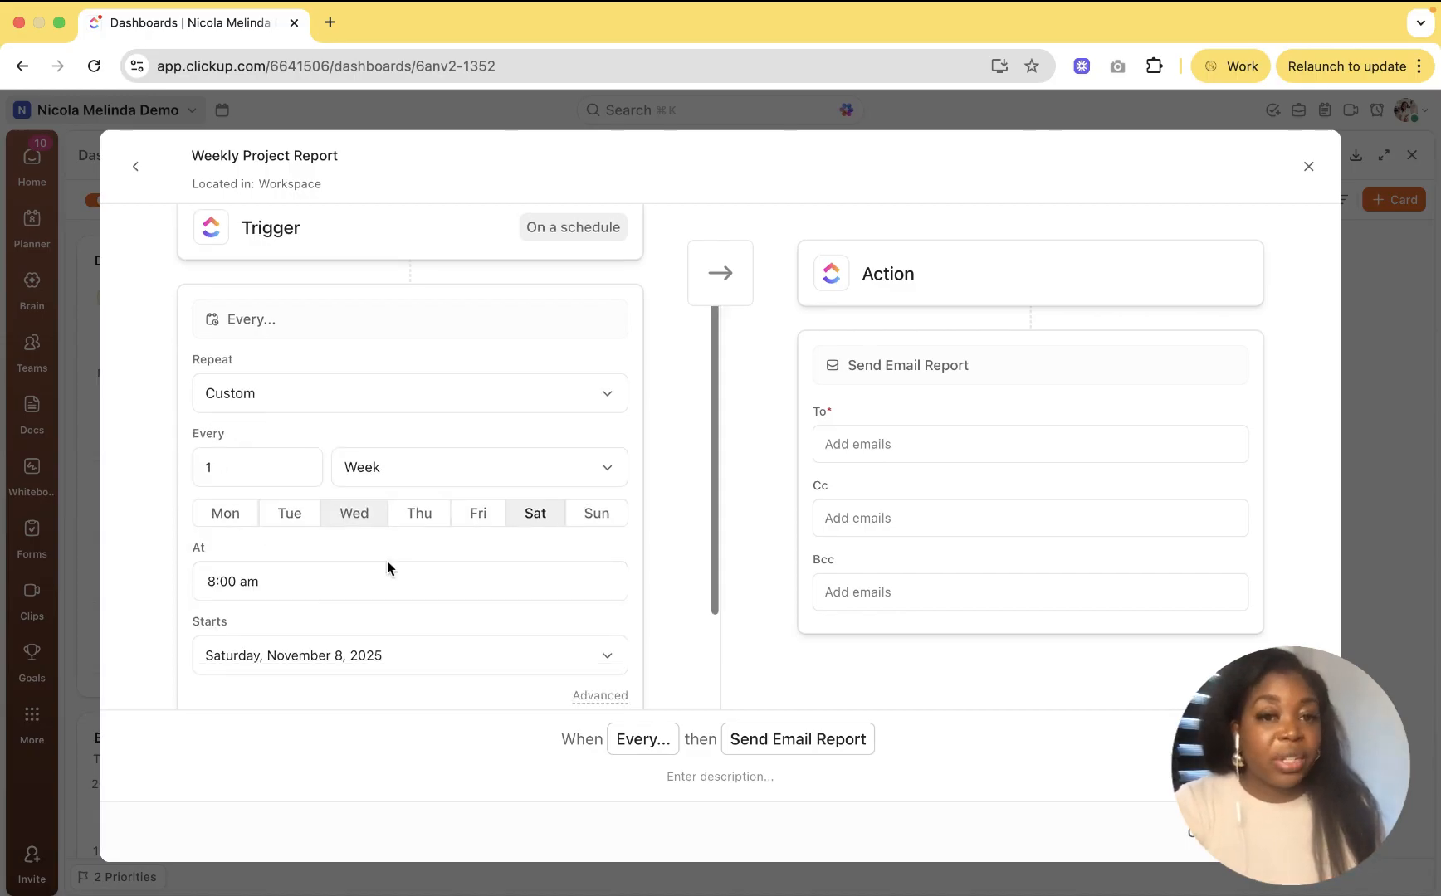
{"action": "left_click", "coordinate": [361, 502]}
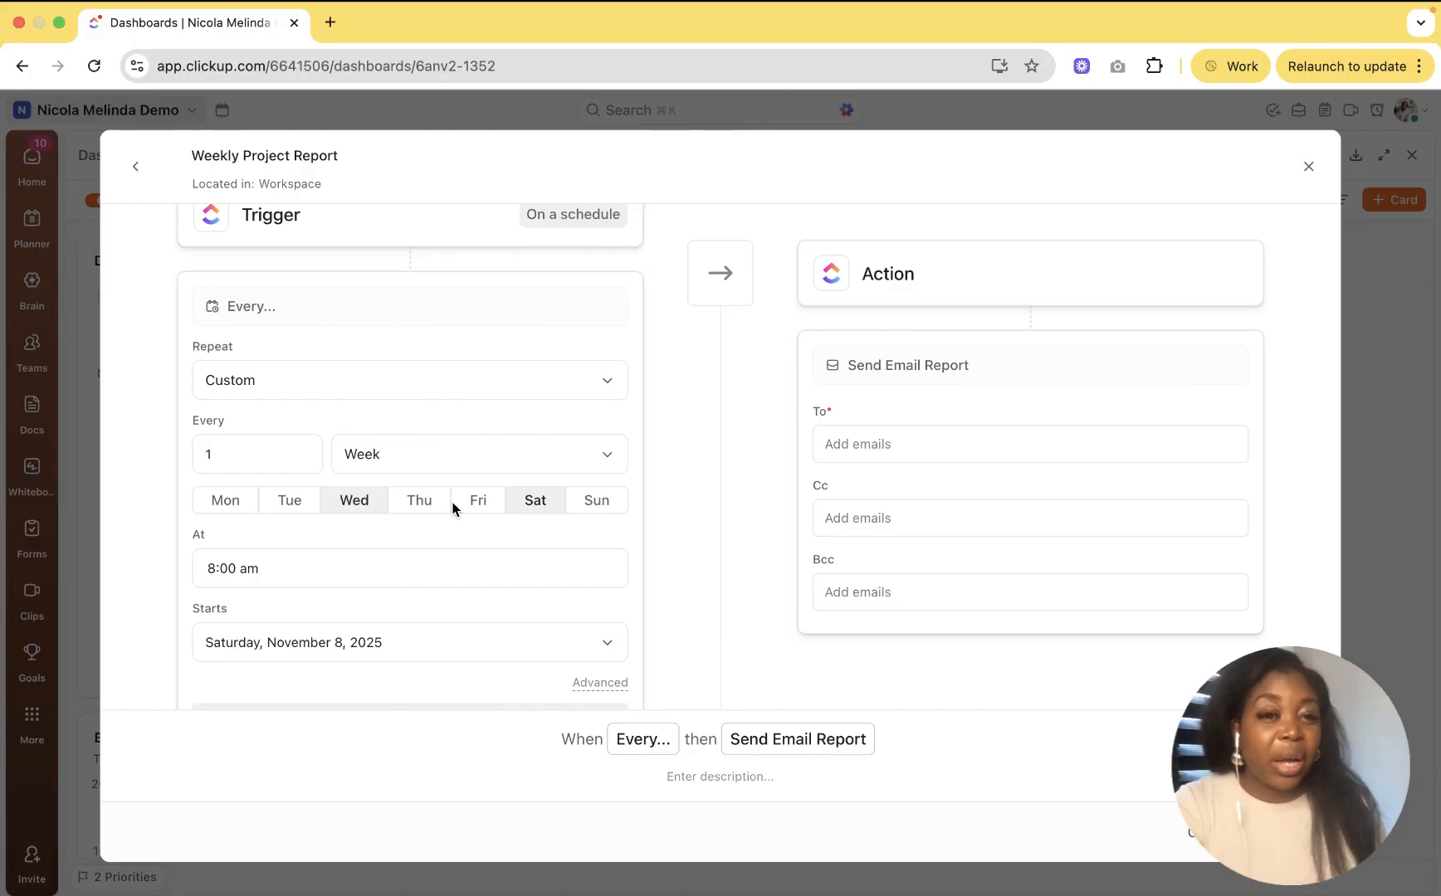
{"action": "left_click", "coordinate": [522, 502]}
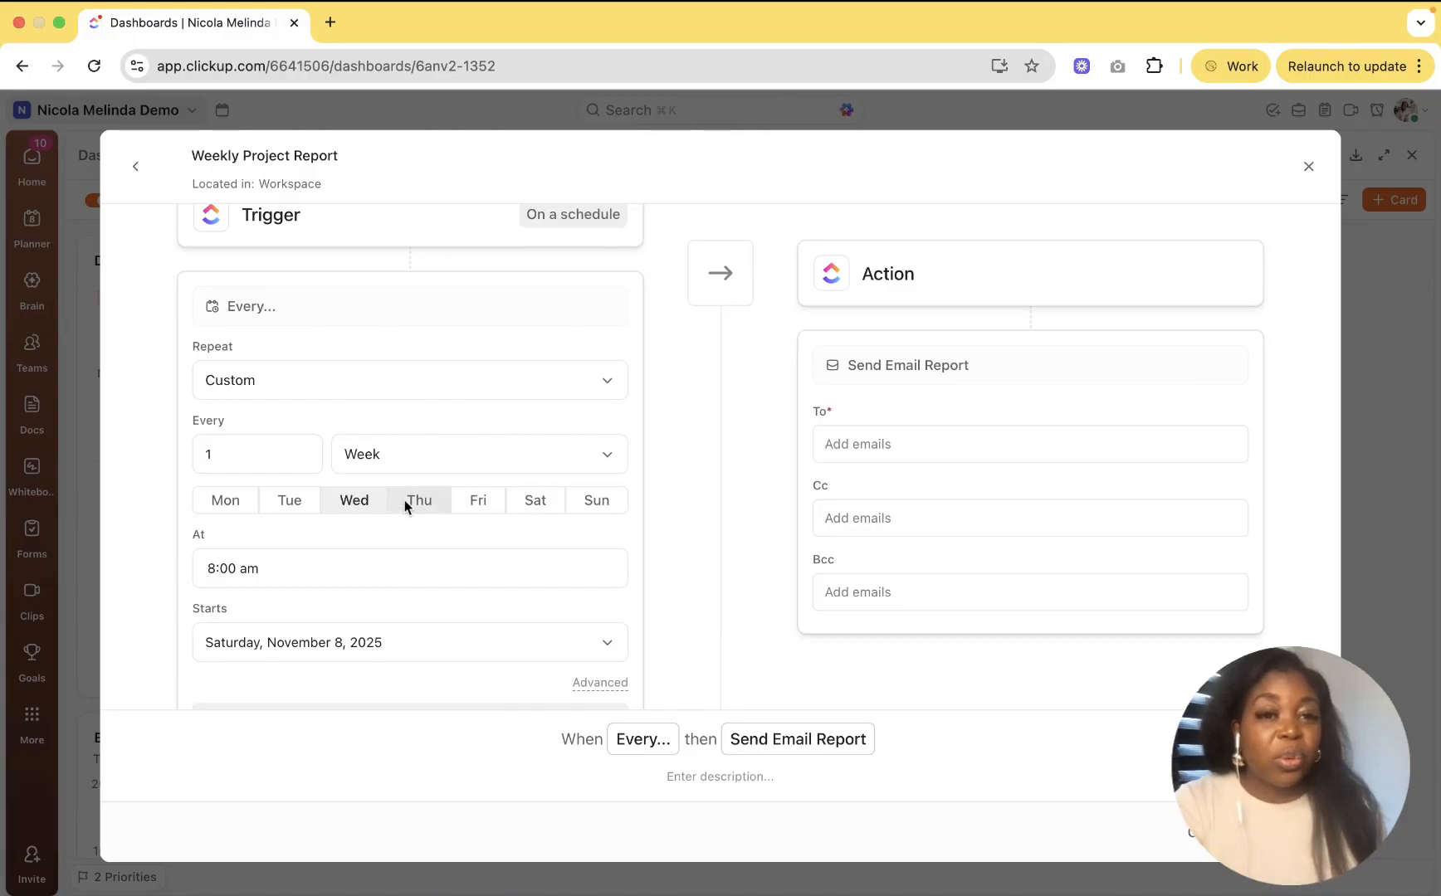
{"action": "left_click", "coordinate": [404, 499]}
{"action": "left_click", "coordinate": [237, 498]}
{"action": "left_click", "coordinate": [465, 500]}
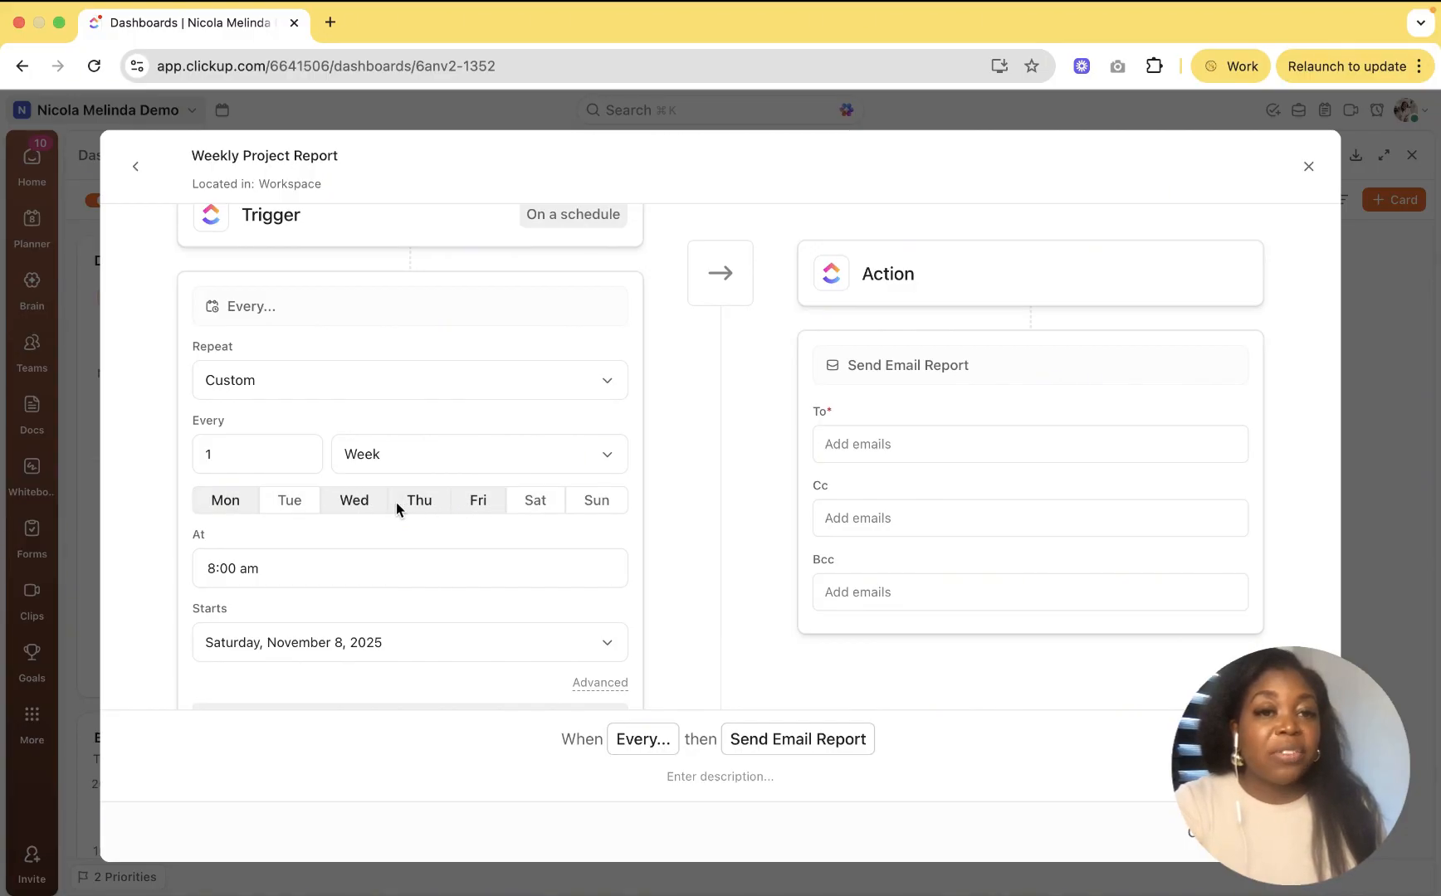
{"action": "left_click", "coordinate": [398, 502]}
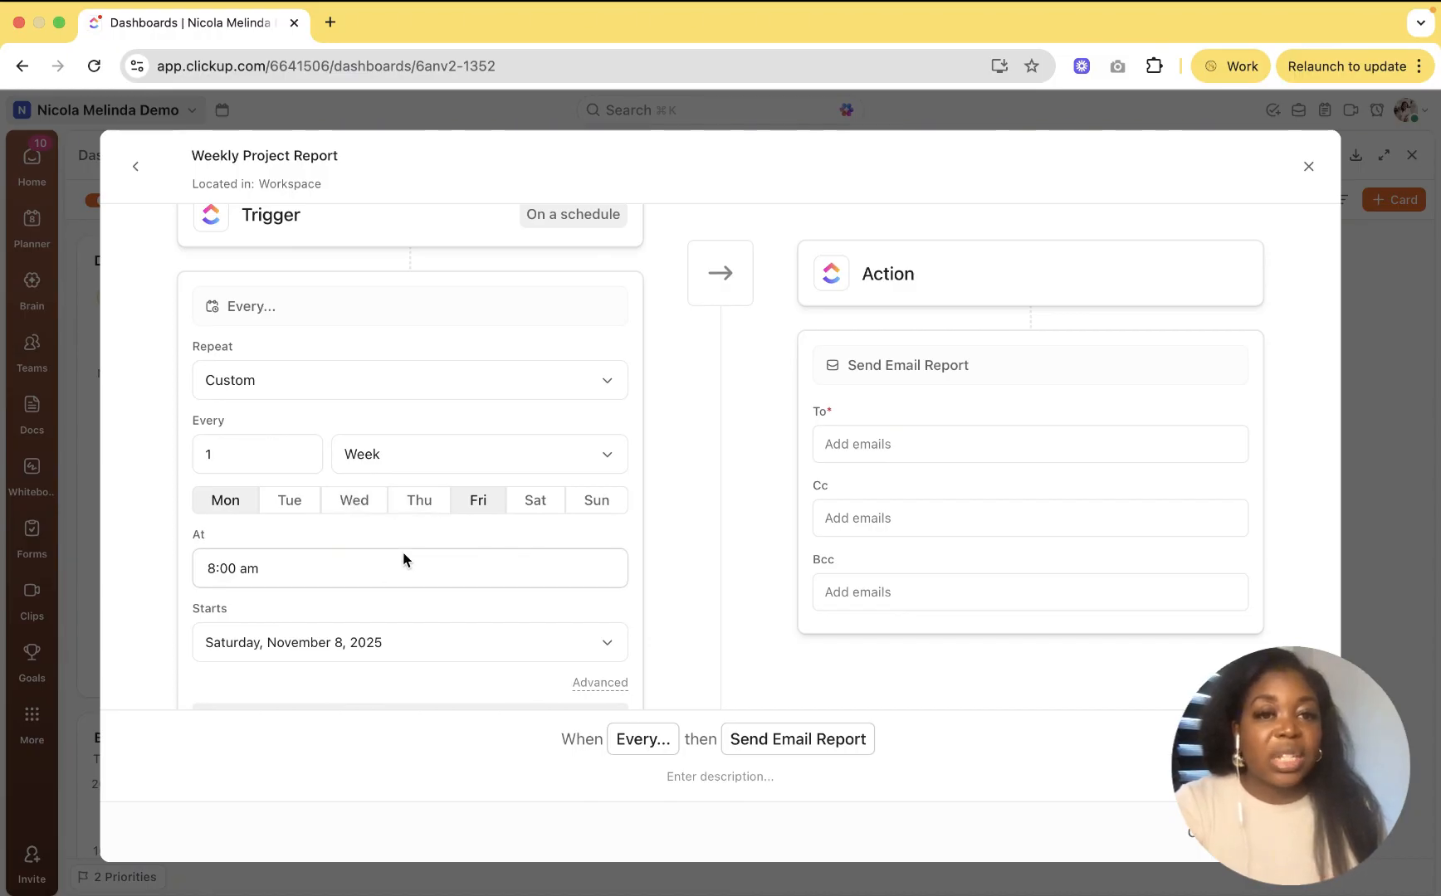
Step: Keep the send time at 8:00 am and leave the start date unchanged
{"action": "left_click", "coordinate": [394, 571]}
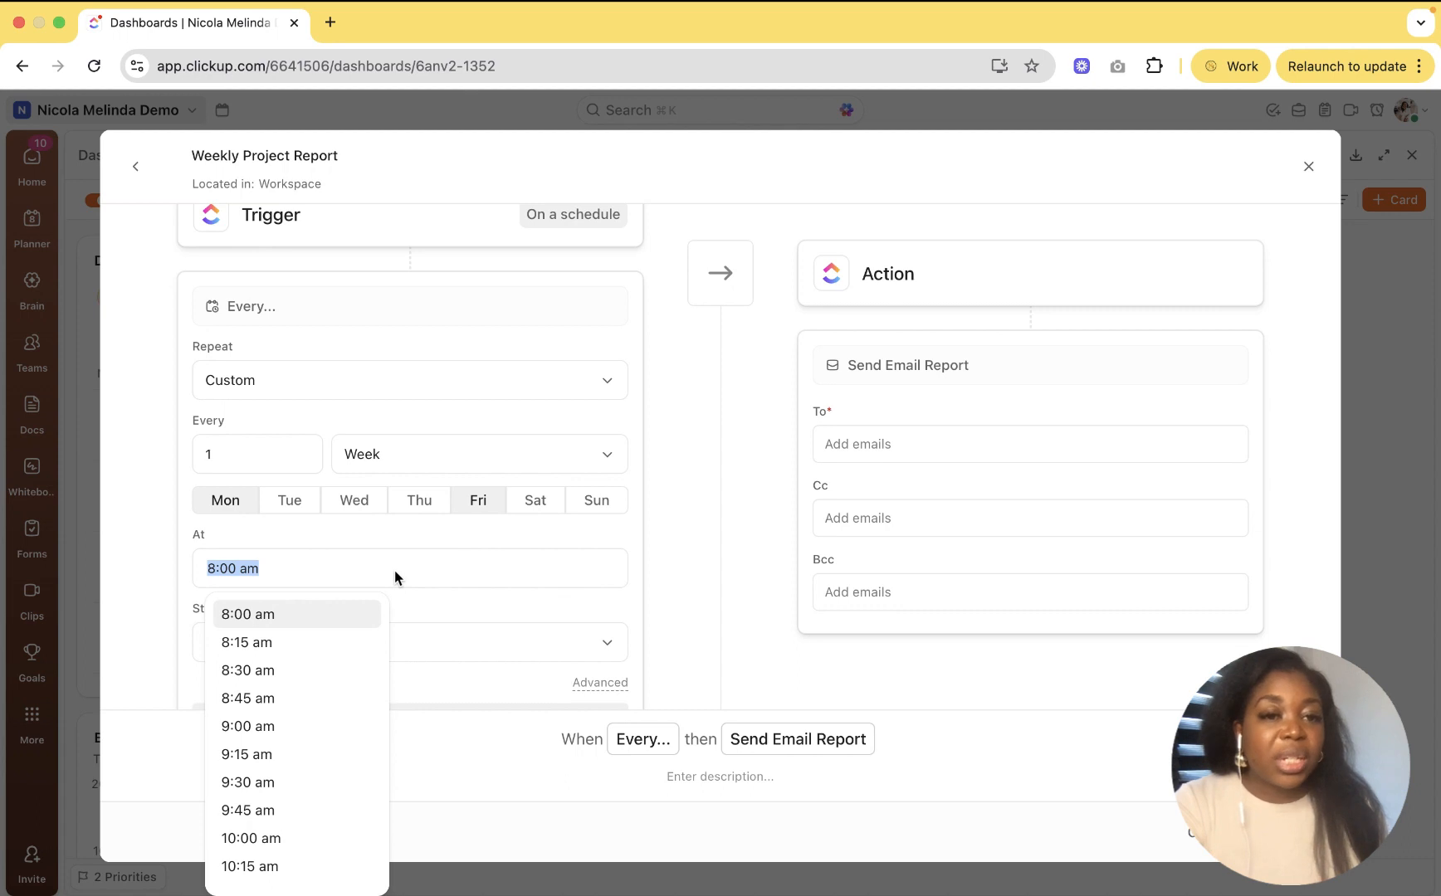
{"action": "left_click", "coordinate": [405, 553]}
{"action": "scroll", "coordinate": [405, 564], "scroll_direction": "down", "scroll_amount": 2}
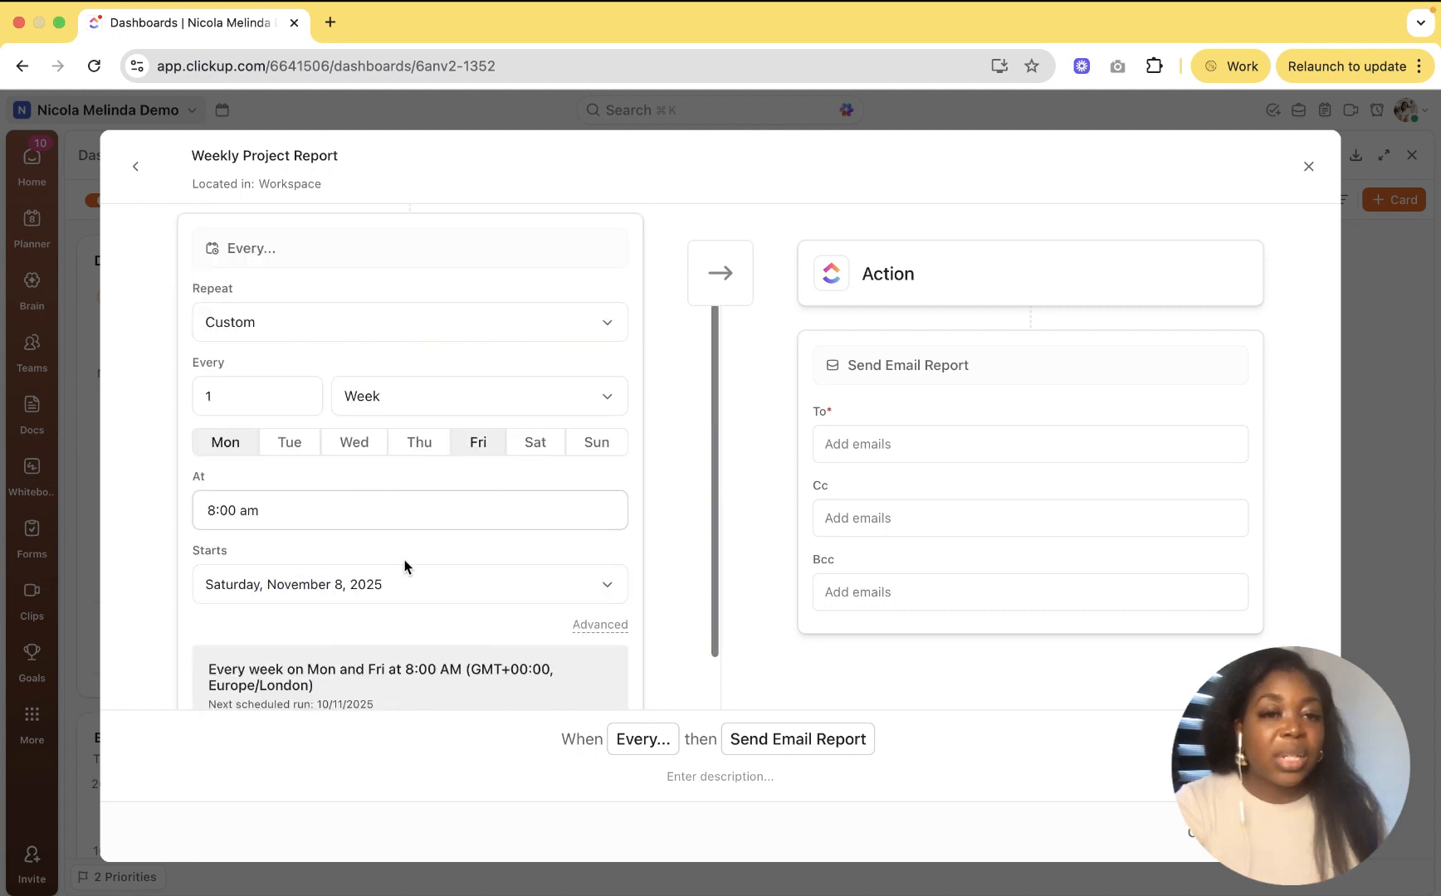
{"action": "scroll", "coordinate": [405, 566], "scroll_direction": "down", "scroll_amount": 2}
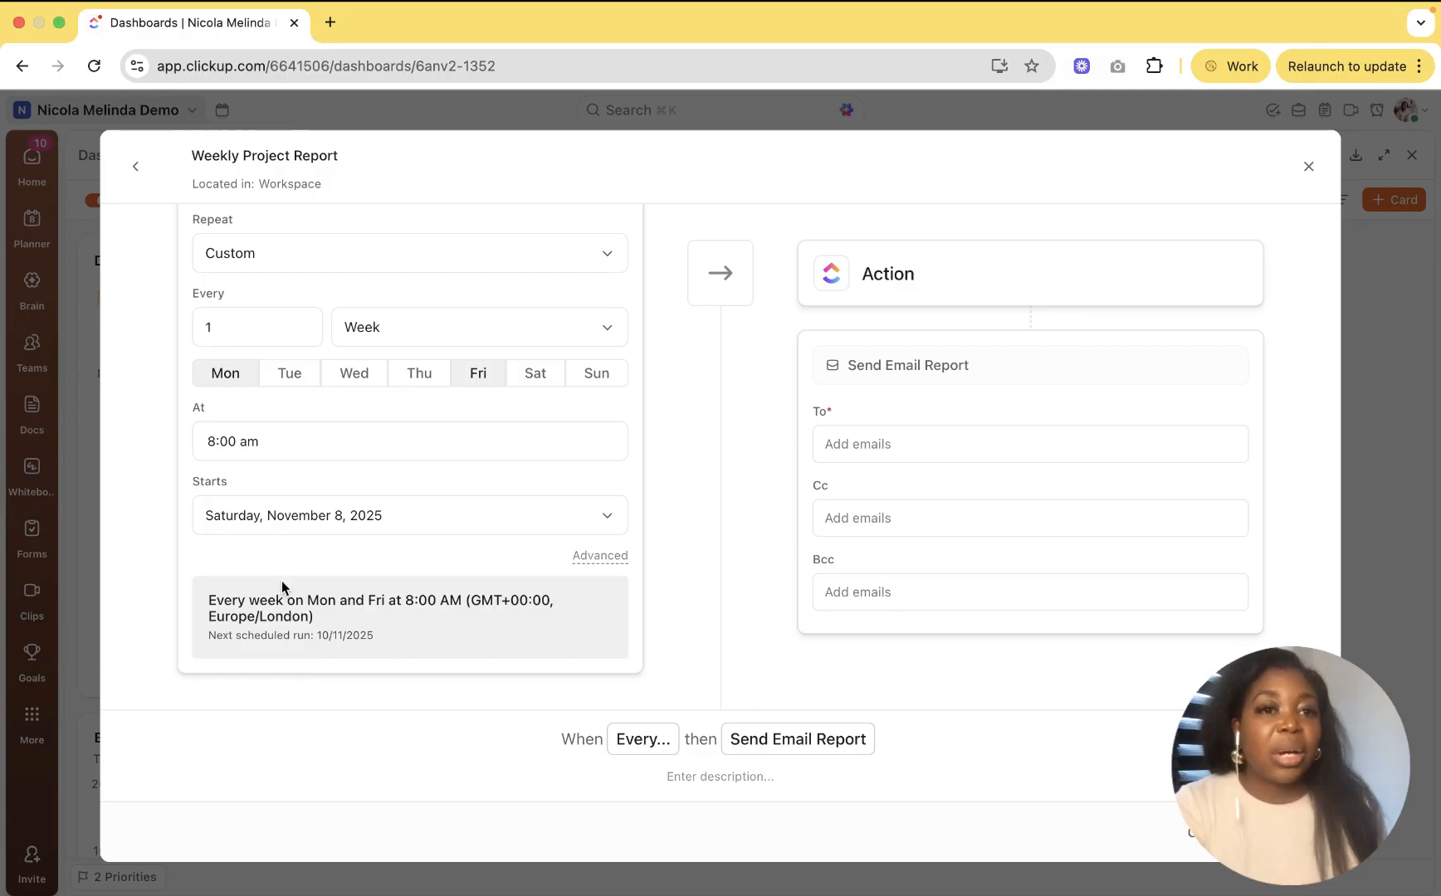
{"action": "left_click", "coordinate": [346, 520]}
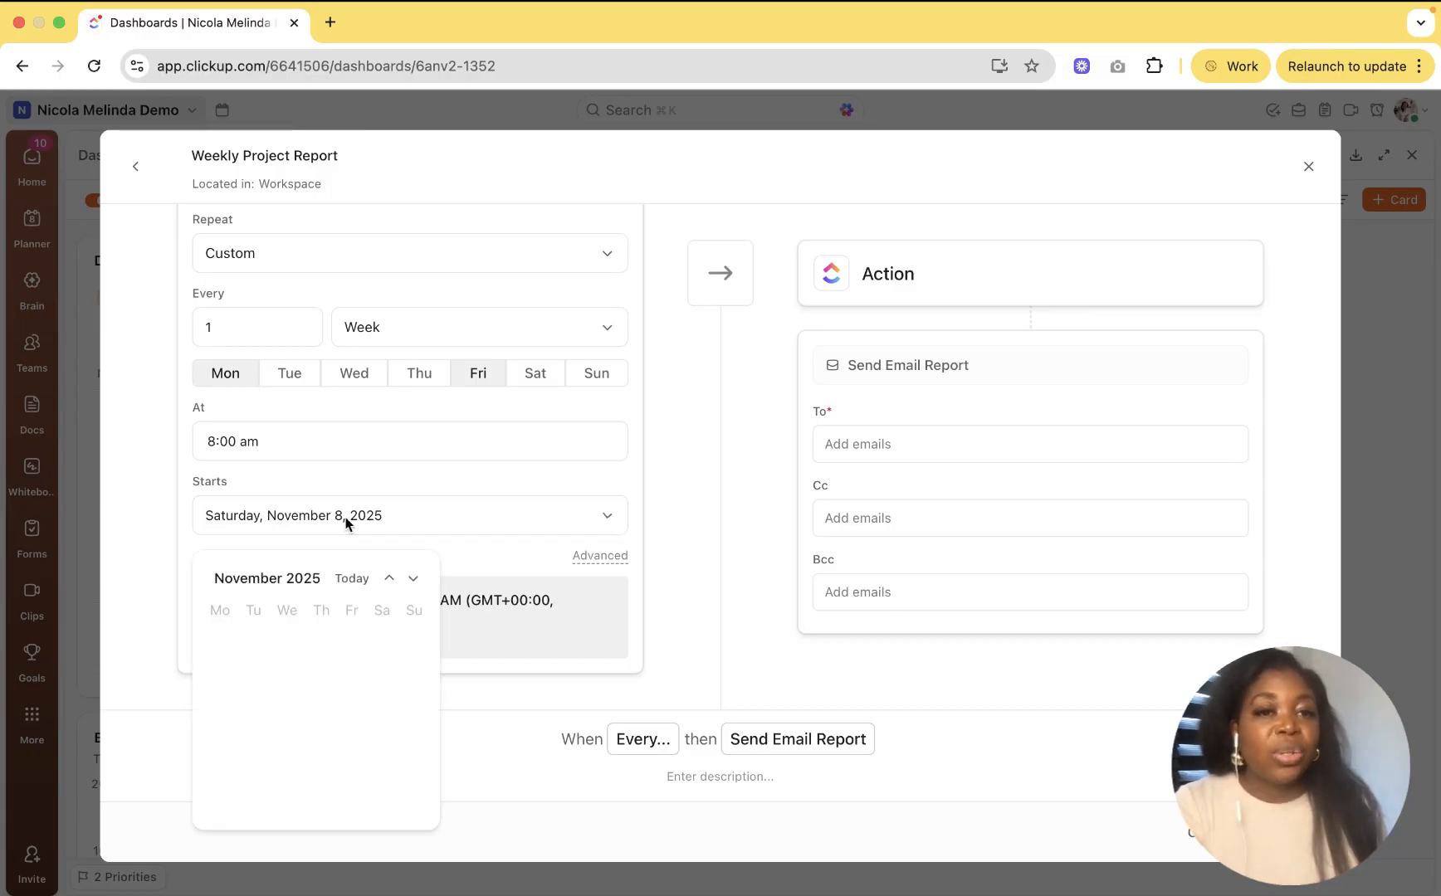
{"action": "left_click", "coordinate": [460, 547]}
{"action": "scroll", "coordinate": [460, 547], "scroll_direction": "up", "scroll_amount": 4}
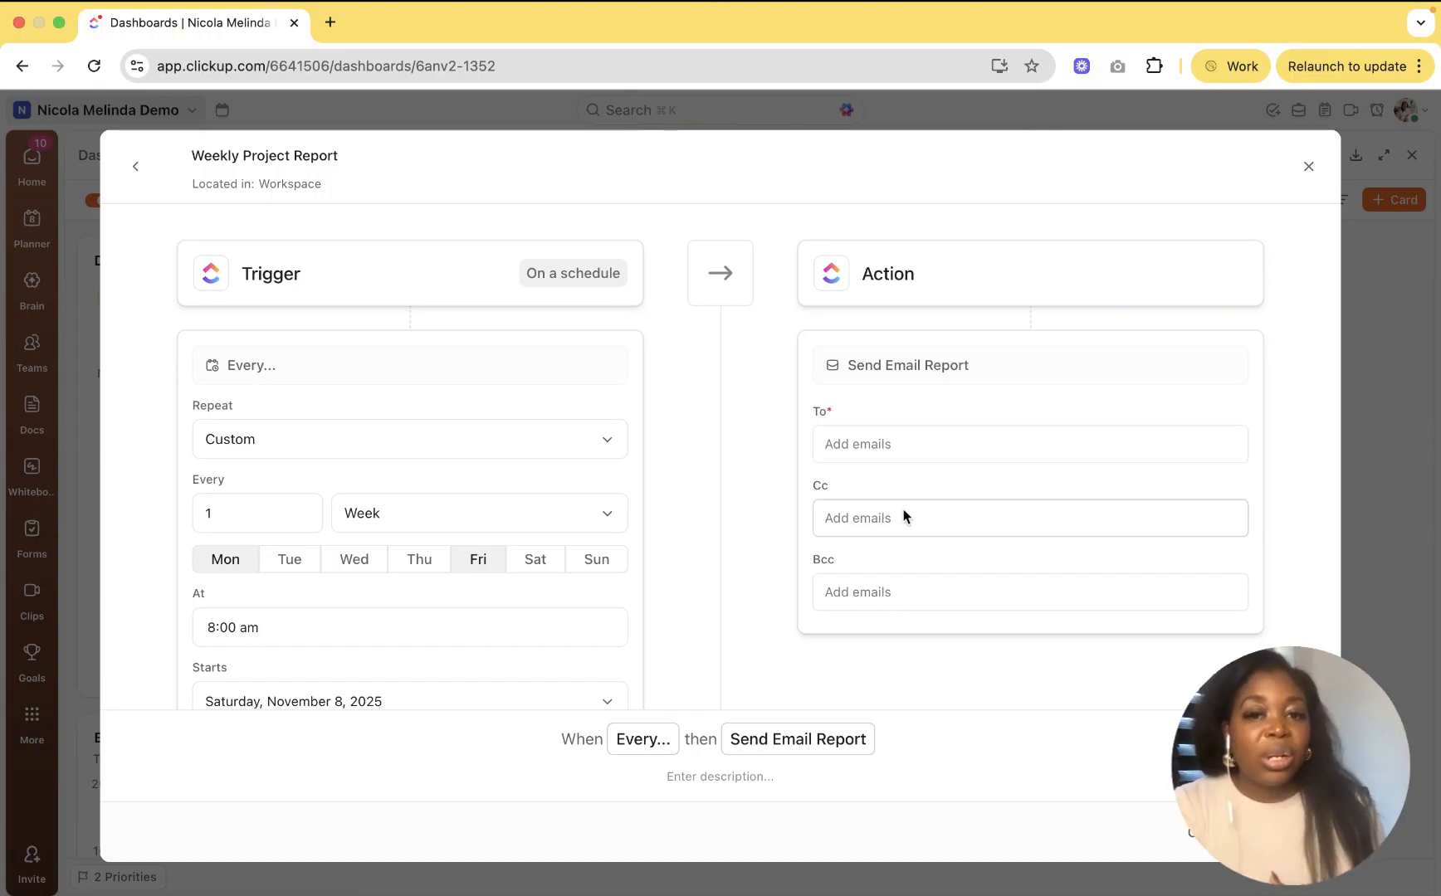
Step: In Gmail, preview the DEMO Project Gap Dashboard PDF attached to the export email
{"action": "key", "text": "ctrl+Right"}
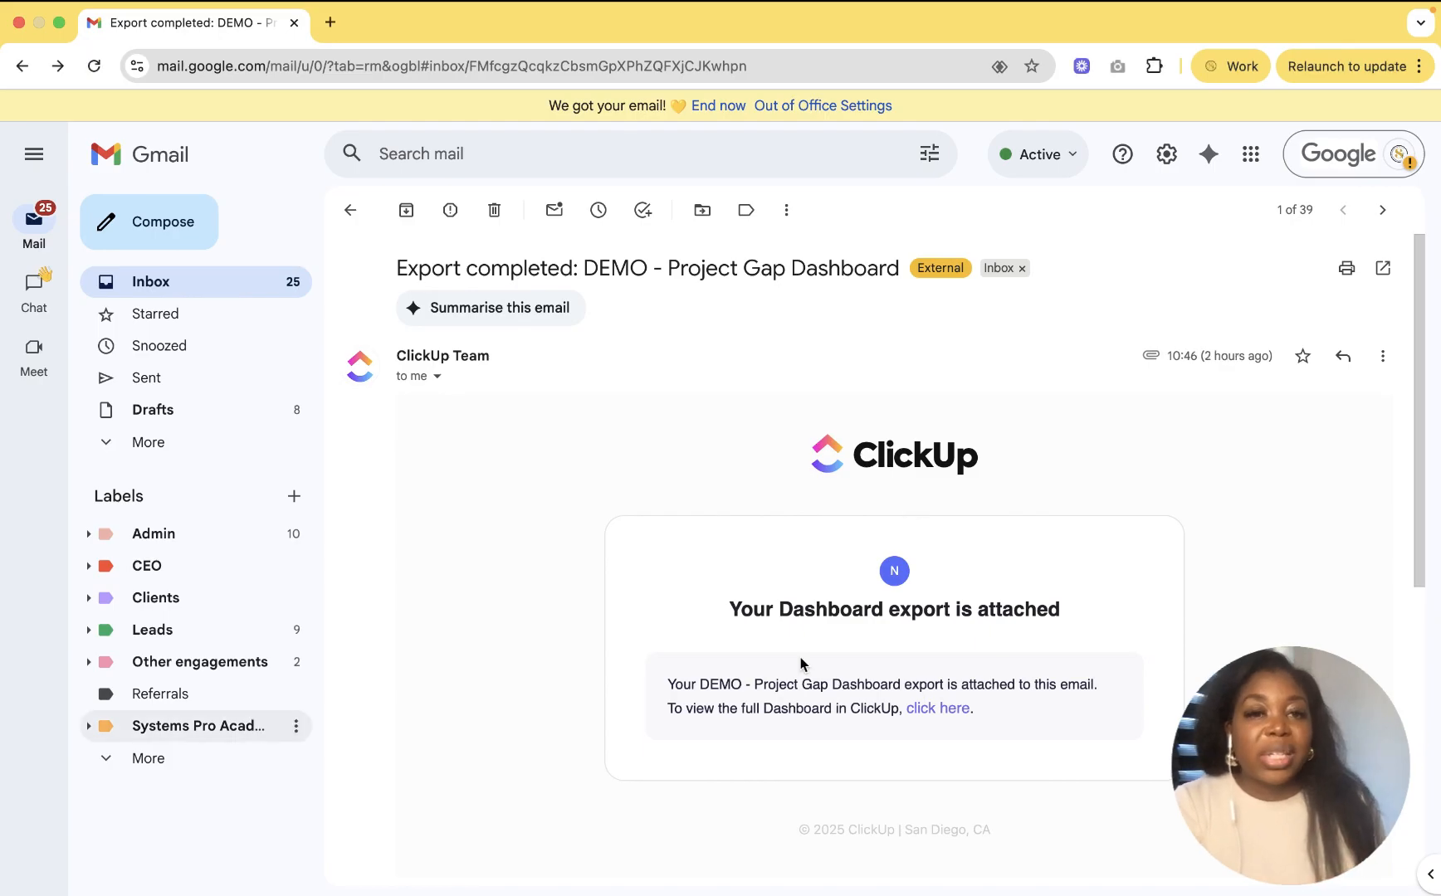
{"action": "scroll", "coordinate": [798, 664], "scroll_direction": "down", "scroll_amount": 2}
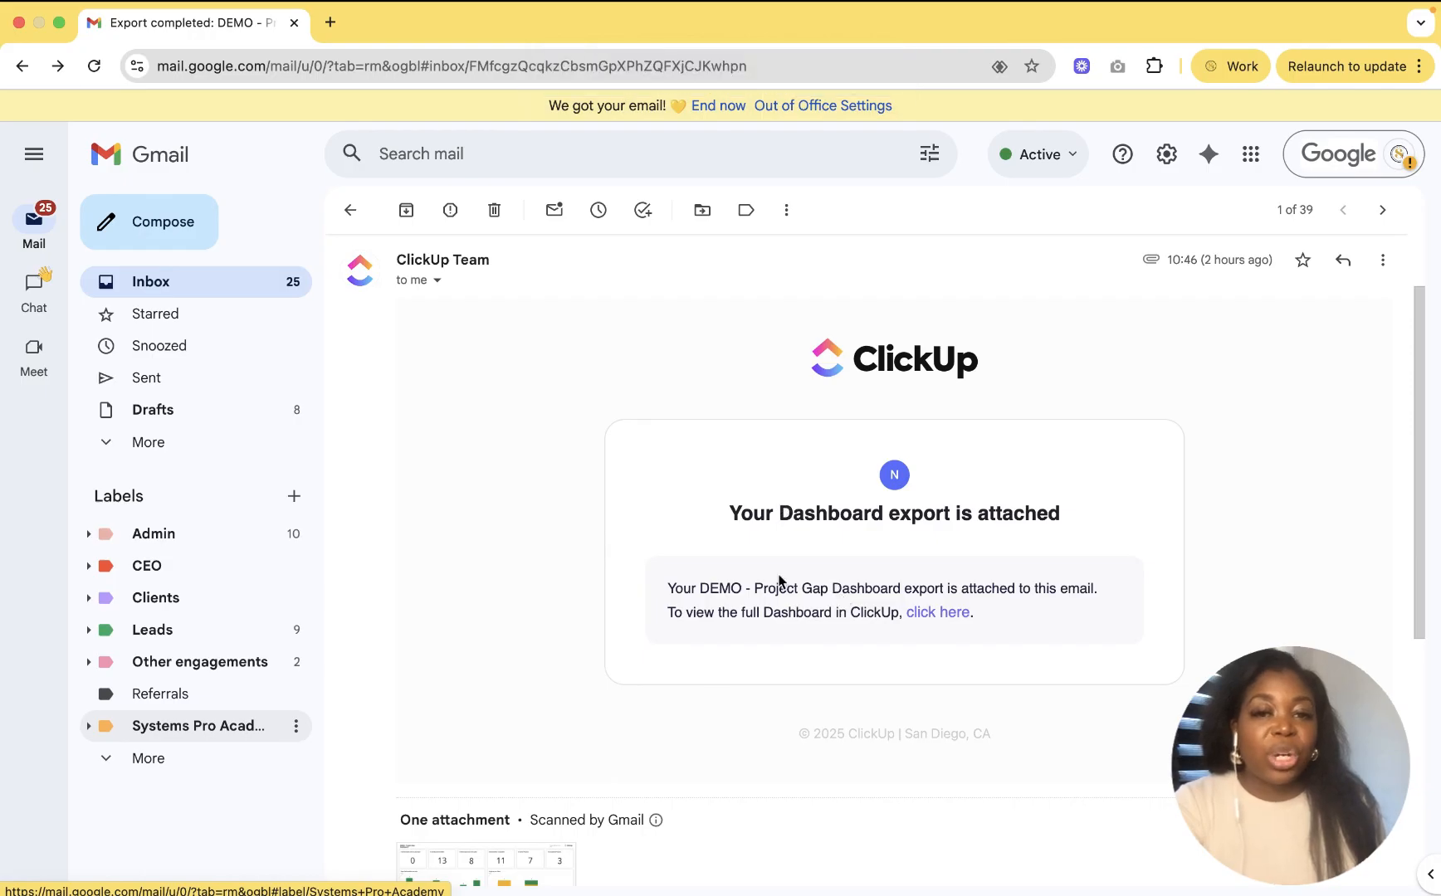
{"action": "scroll", "coordinate": [778, 579], "scroll_direction": "down", "scroll_amount": 2}
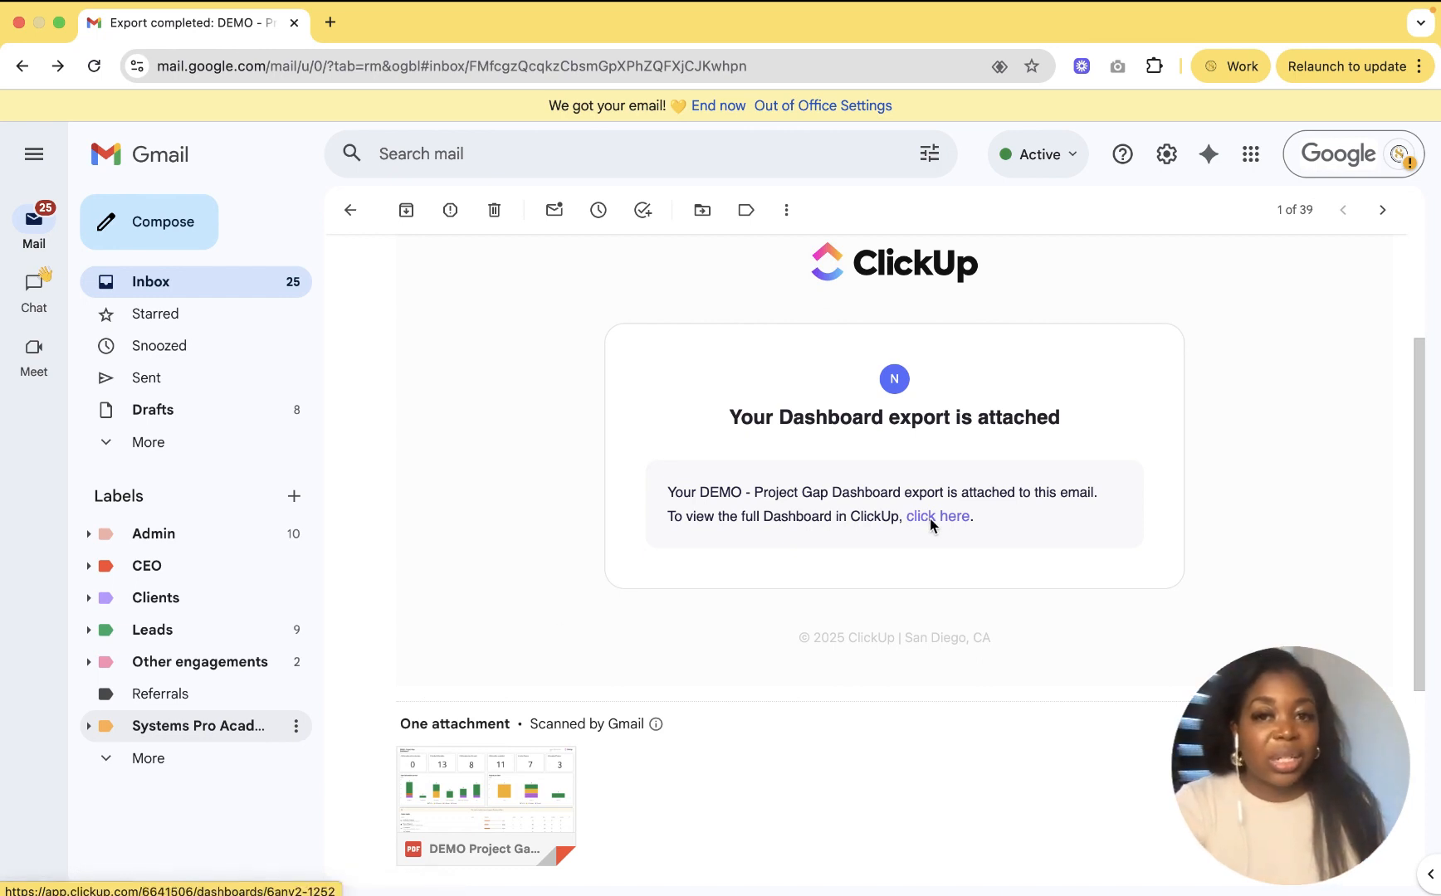
{"action": "left_click", "coordinate": [504, 776]}
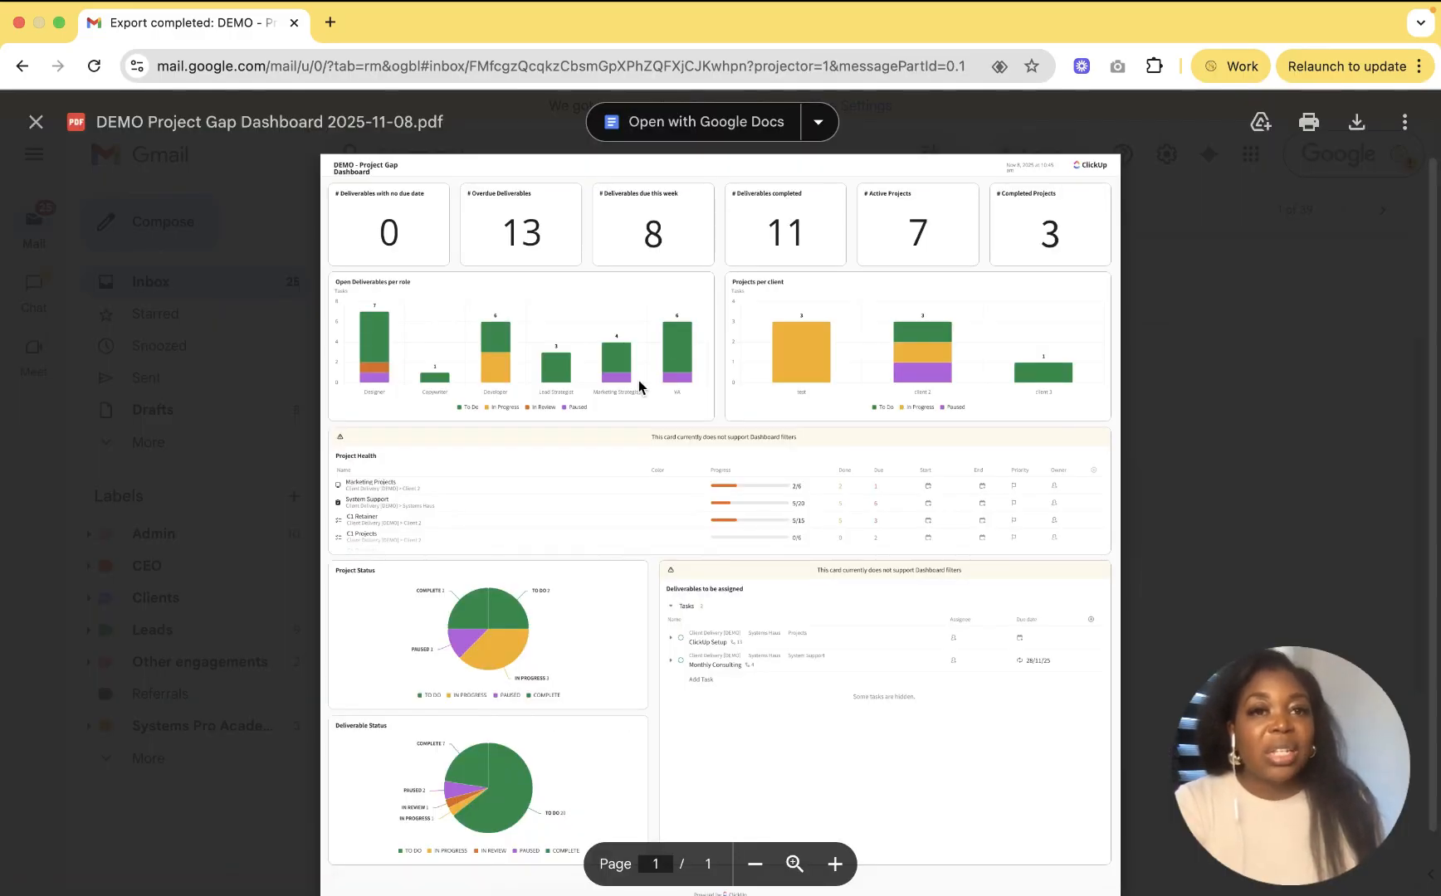
{"action": "scroll", "coordinate": [727, 459], "scroll_direction": "down", "scroll_amount": 2}
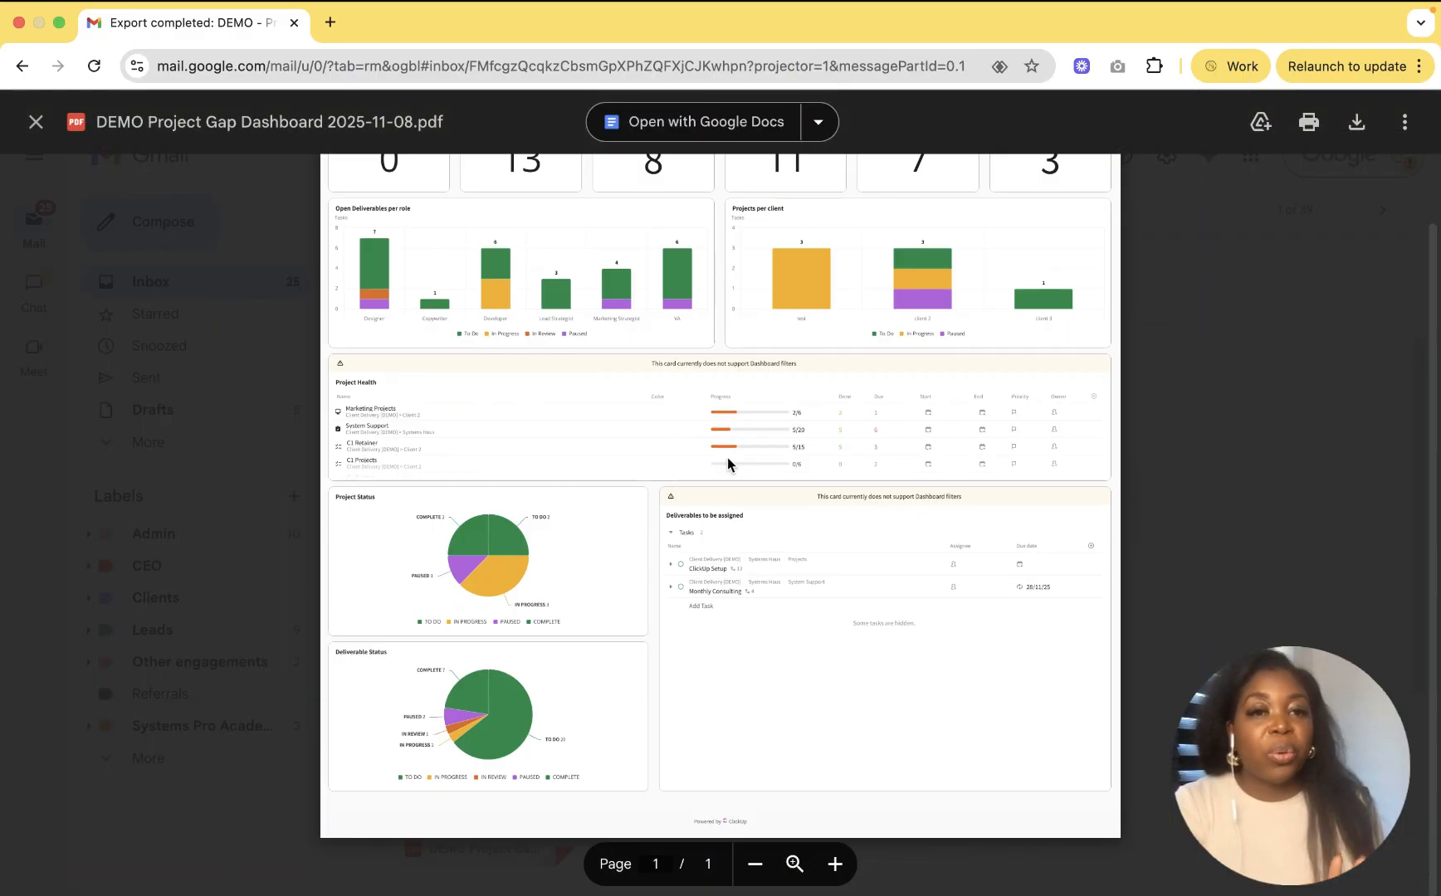
{"action": "scroll", "coordinate": [727, 457], "scroll_direction": "up", "scroll_amount": 2}
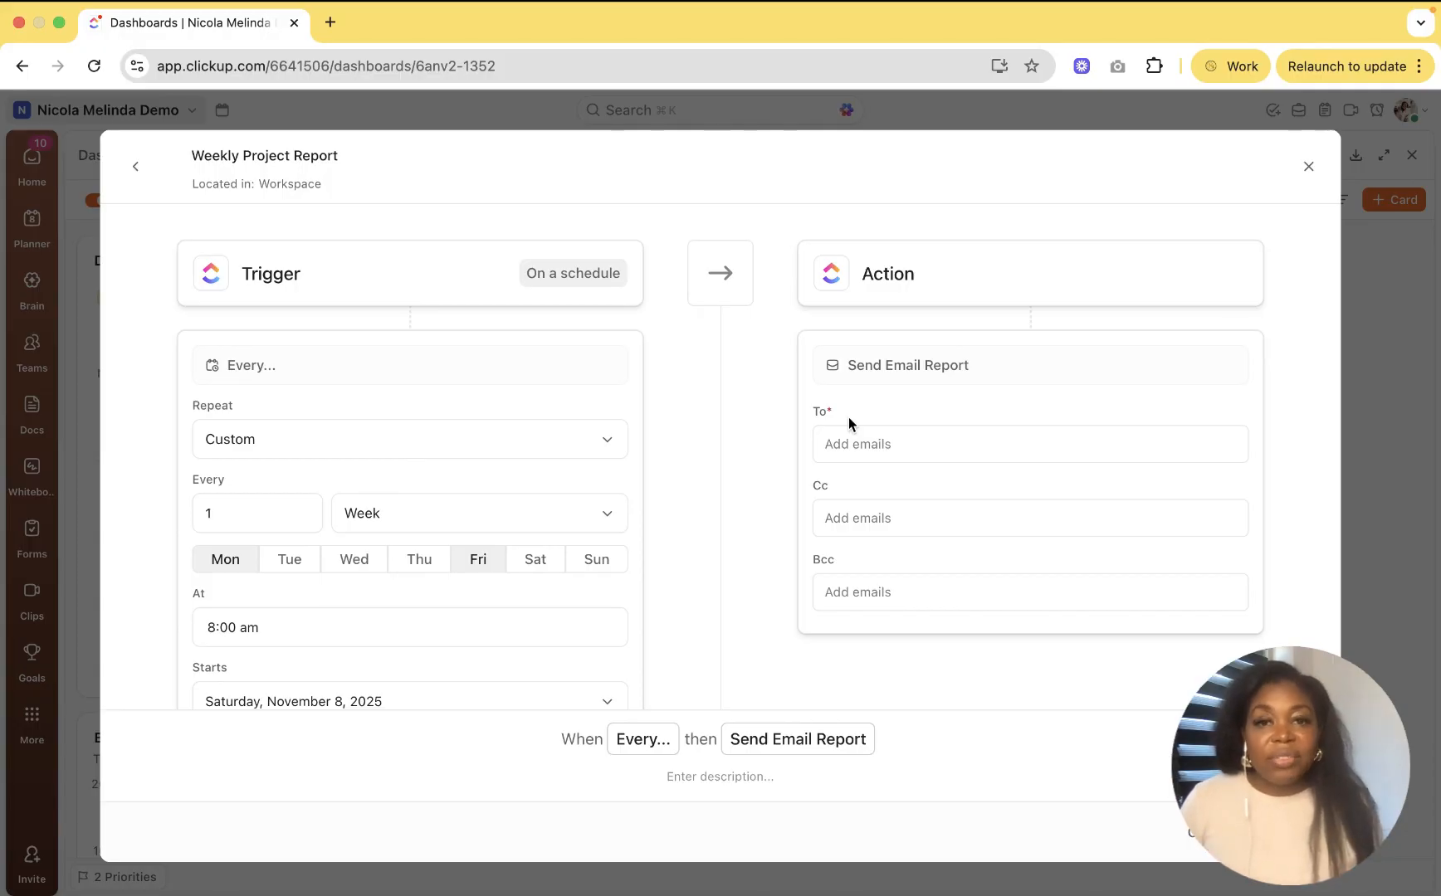
Step: Close the Weekly Project Report schedule modal to get back to the Demo Project Dashboard
{"action": "left_click", "coordinate": [1306, 169]}
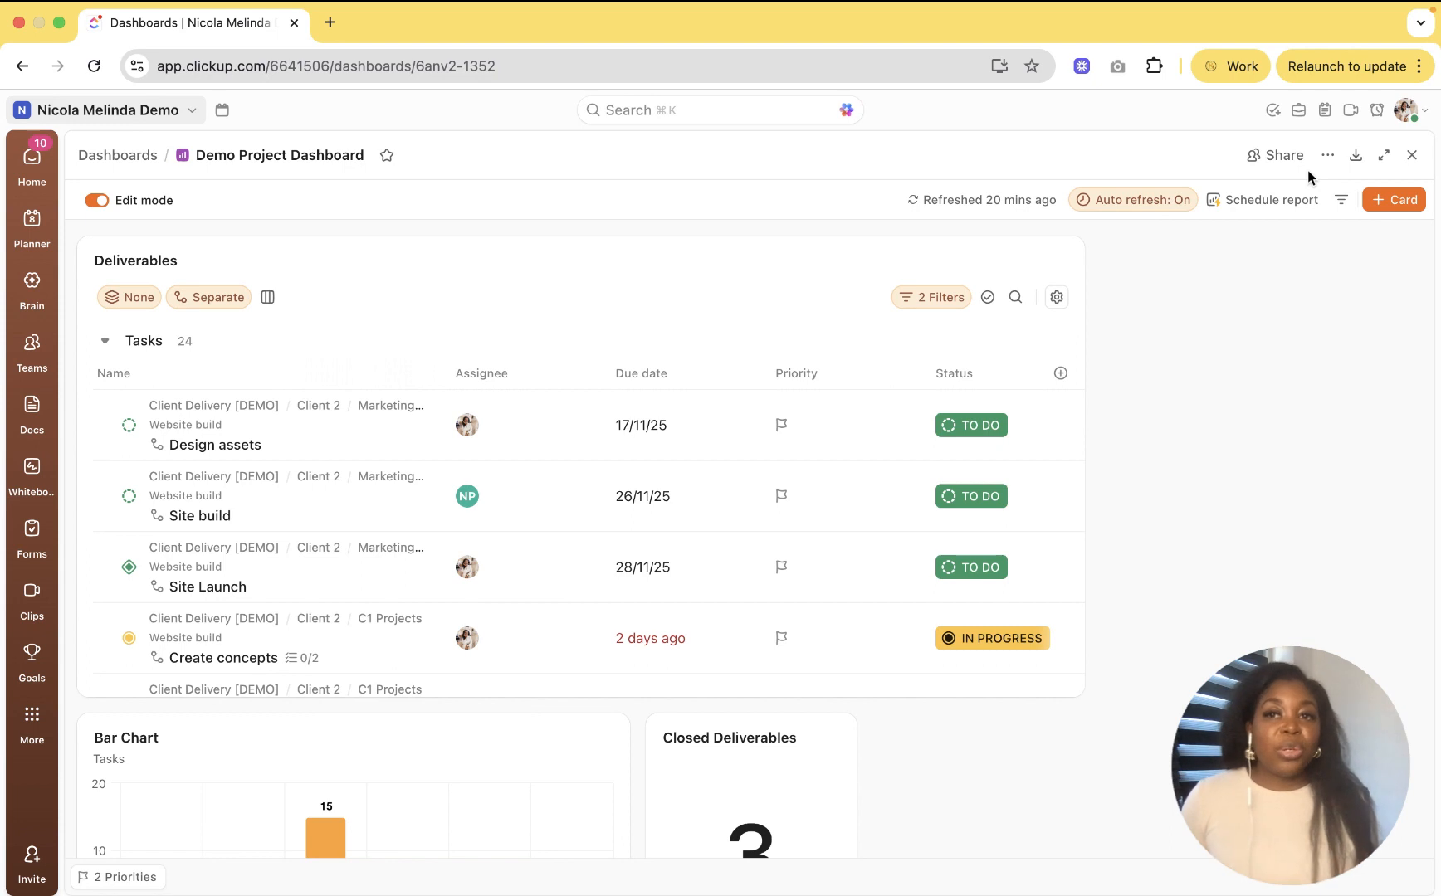